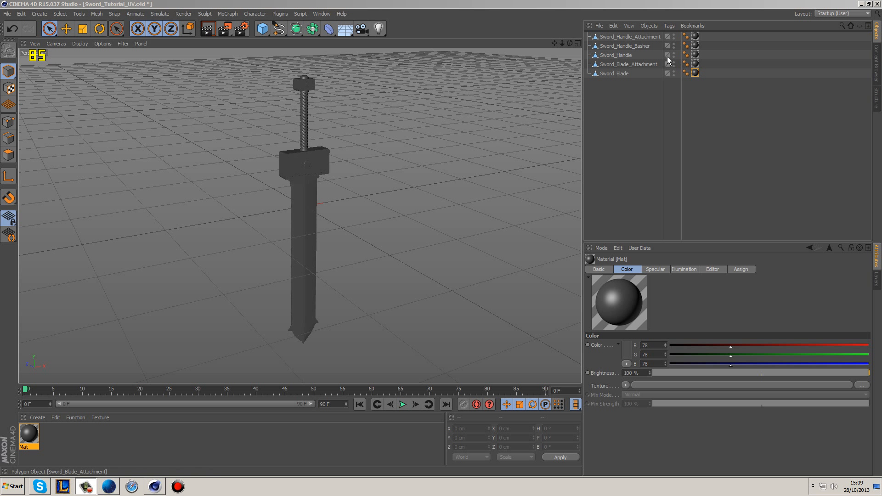
Step: Switch to the BP UV Edit layout and set up all sword objects in the Paint Setup Wizard with Optimal Cubic Mapping and Single Material Mode
click(825, 14)
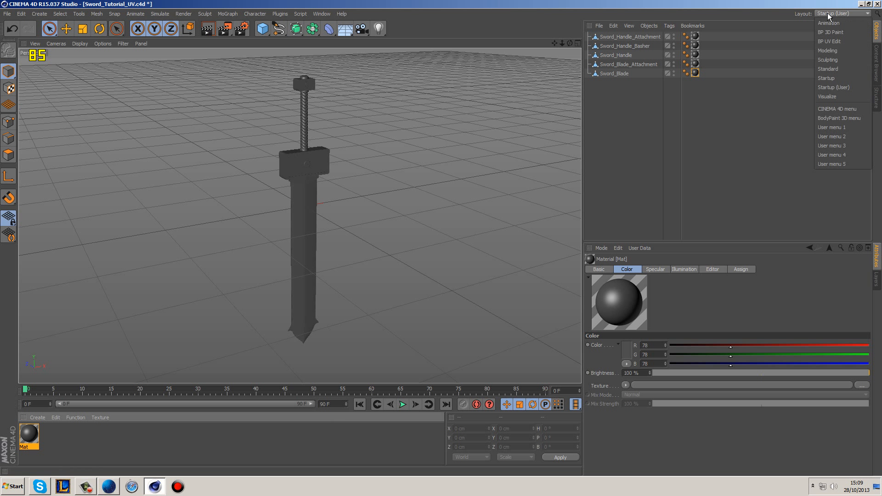
click(844, 42)
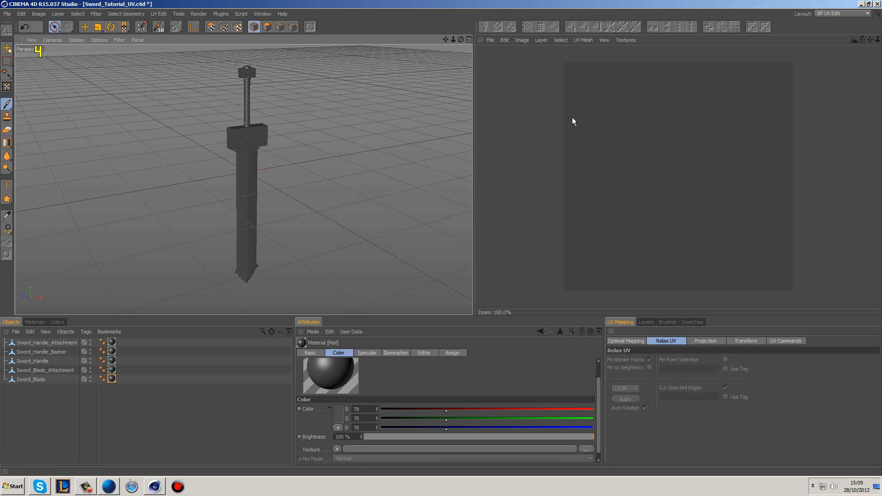
click(140, 27)
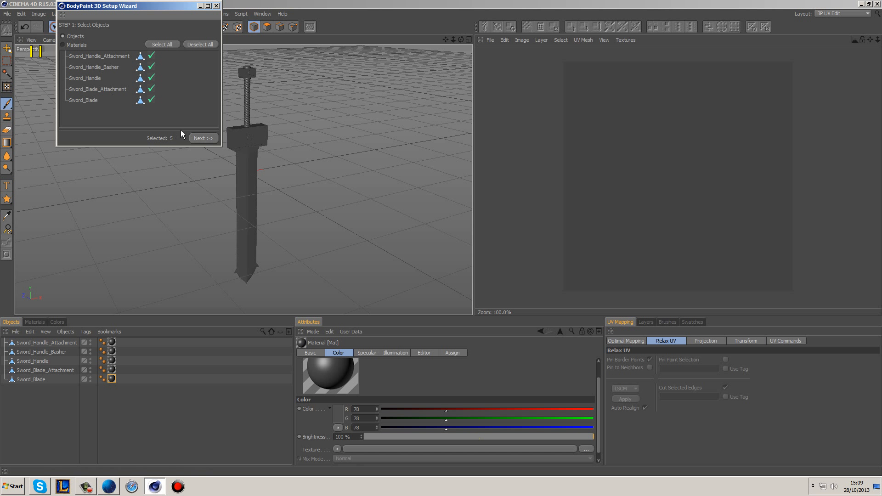
click(200, 138)
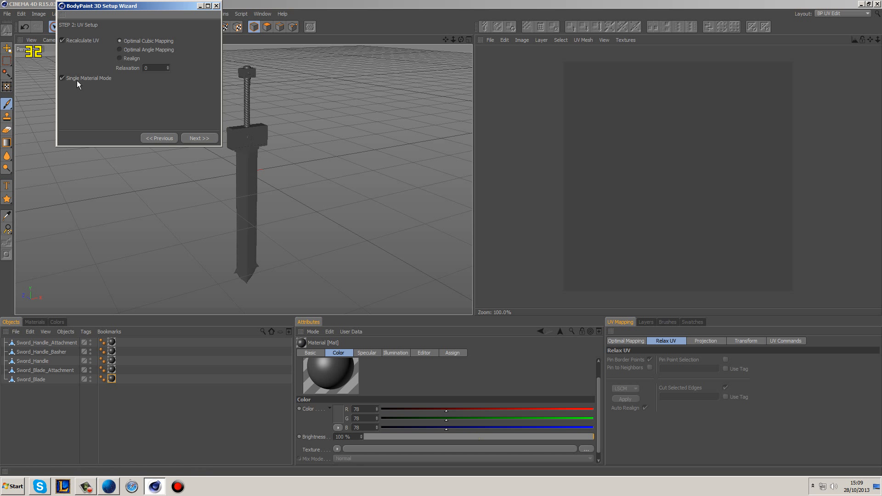
click(193, 138)
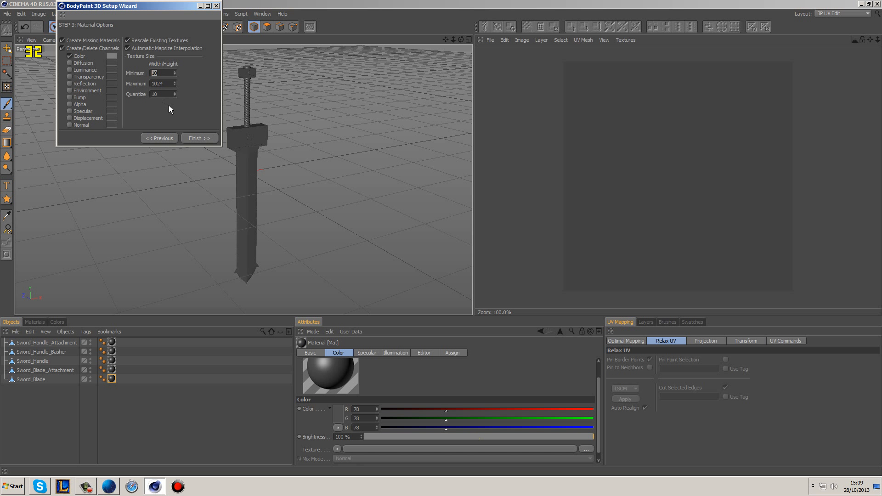
Step: Set the wizard's minimum texture size to 1024, then finish and close the setup
click(161, 74)
text(24)
click(197, 140)
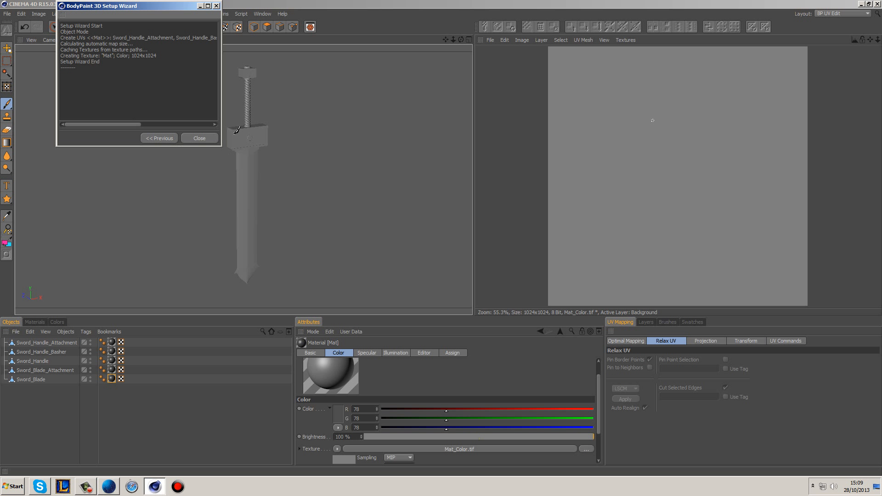
click(190, 139)
Step: Open the Mat material for editing and replace its color texture with the Checkerboard surface shader
click(39, 323)
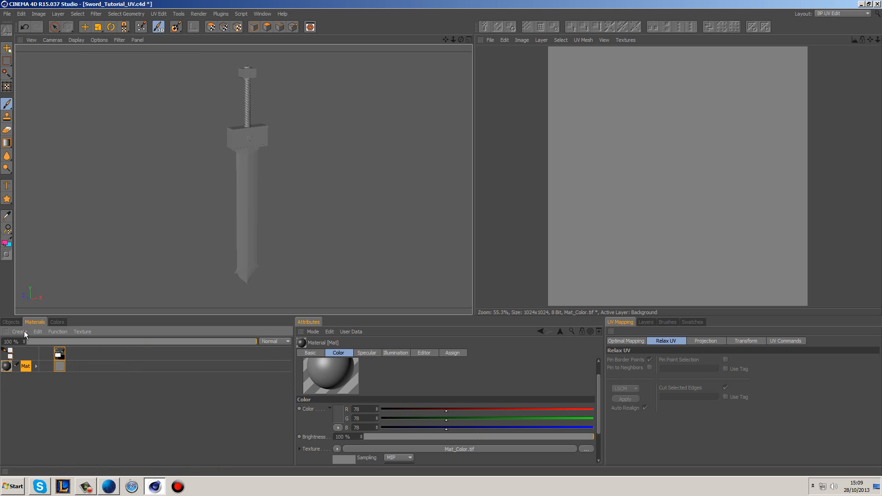
double_click(7, 366)
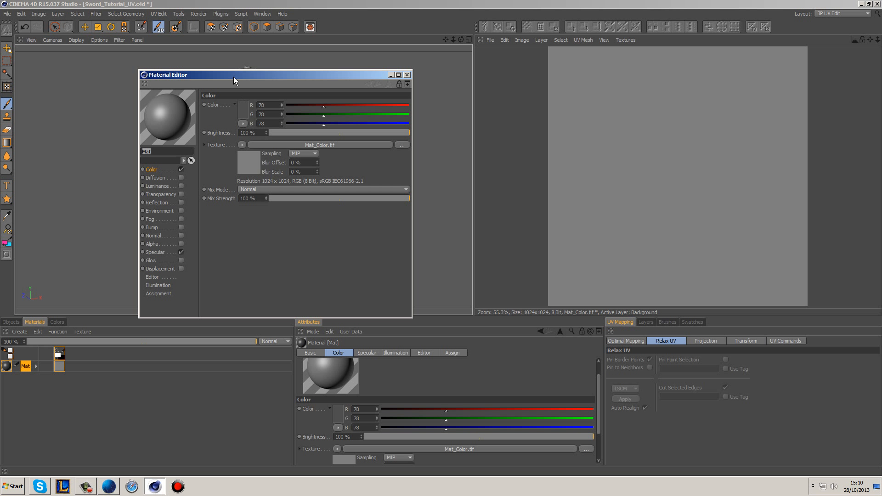
drag(233, 77, 260, 86)
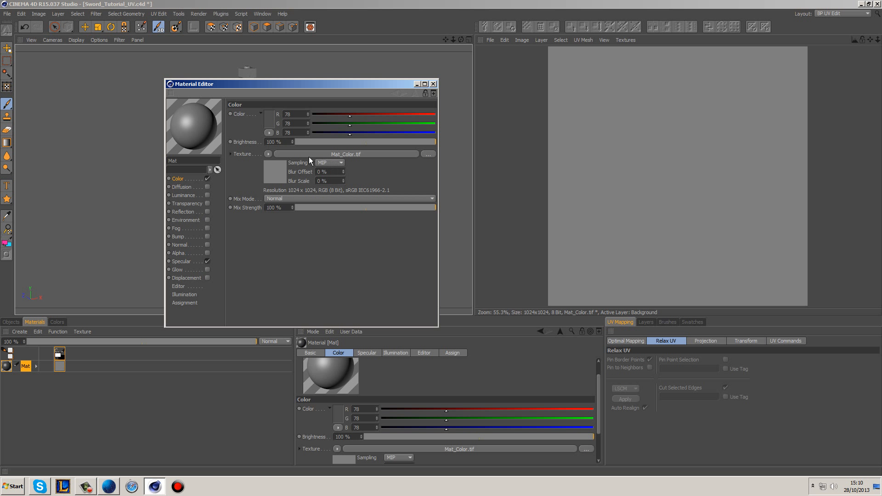
click(267, 154)
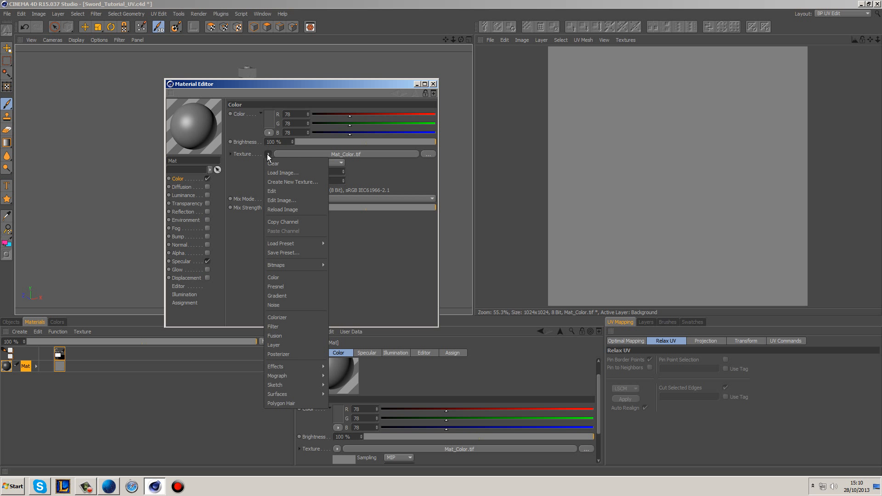
mouse_move(281, 394)
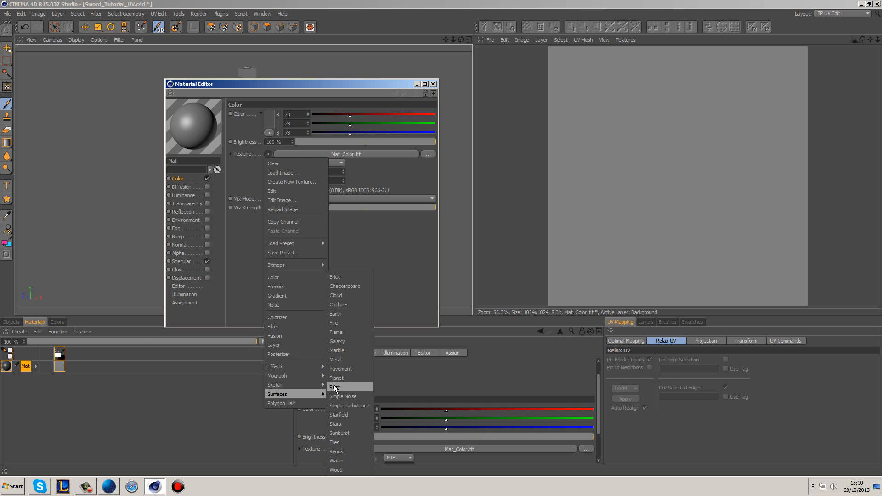
click(358, 285)
Step: Set the checkerboard's U Frequency and V Frequency to 25 and close the material editor
click(281, 179)
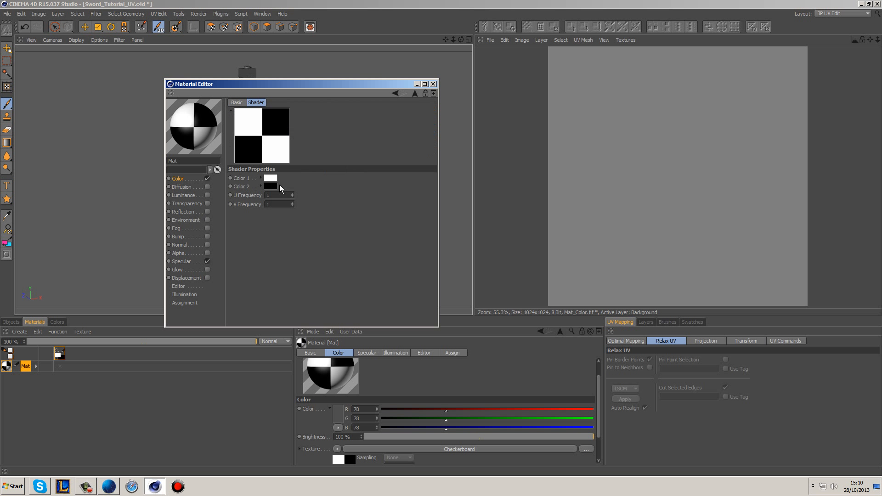
click(288, 197)
drag(282, 205, 227, 204)
text(25)
key(Return)
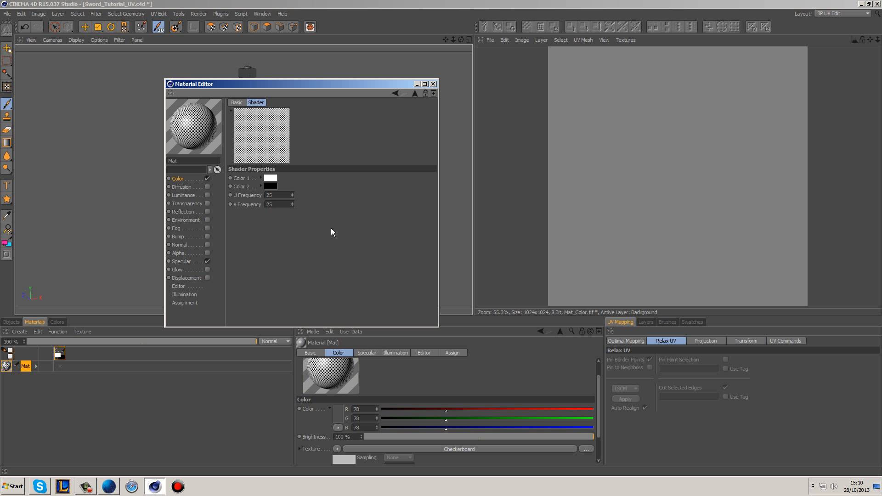
click(433, 84)
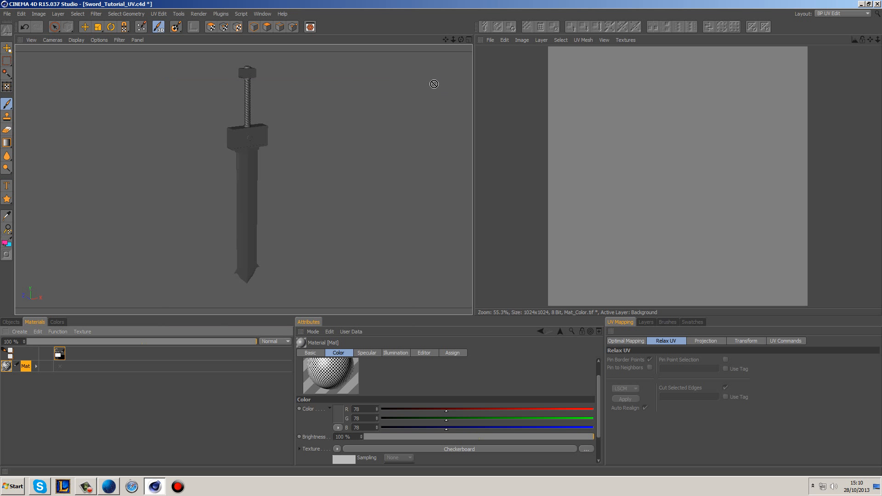
Step: Hide every sword object except Sword_Blade in both the editor and the renderer
click(11, 321)
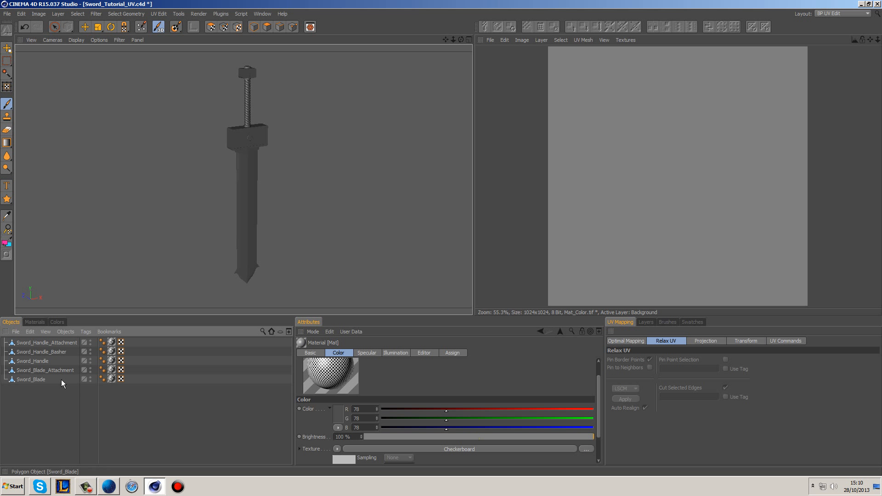
click(52, 343)
click(40, 370)
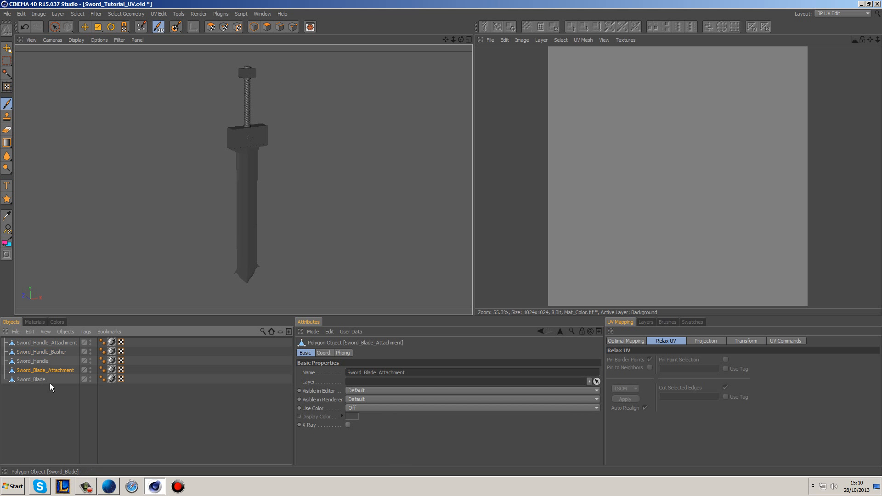
ctrl+click(90, 369)
ctrl+drag(90, 369, 90, 342)
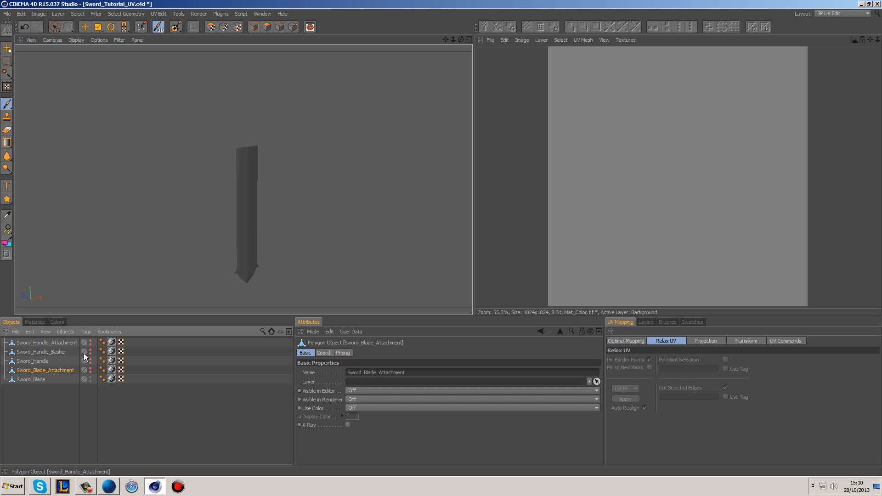
Step: Select Sword_Blade, switch to UV polygon editing and clear the existing polygon selection
click(31, 379)
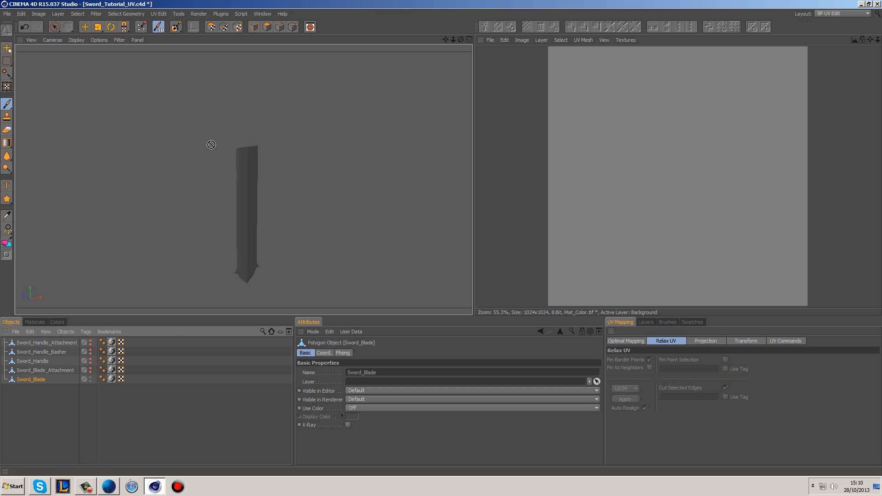
alt+middle_drag(282, 246, 282, 210)
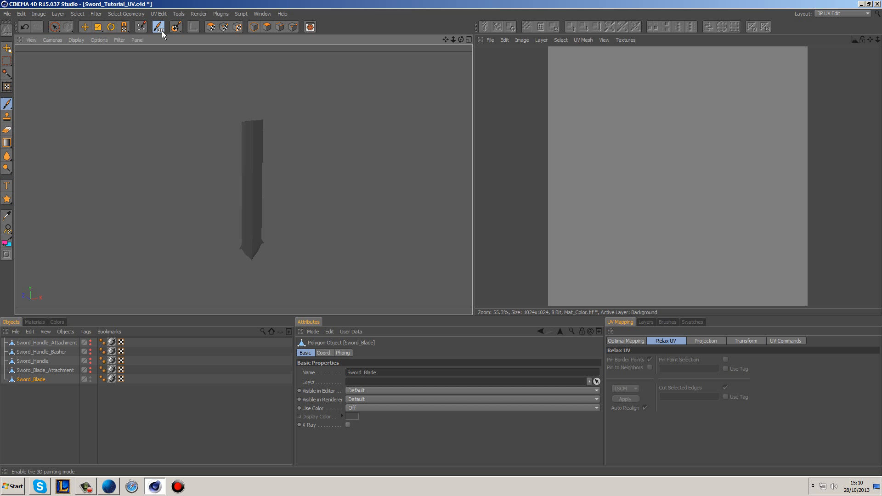
click(212, 27)
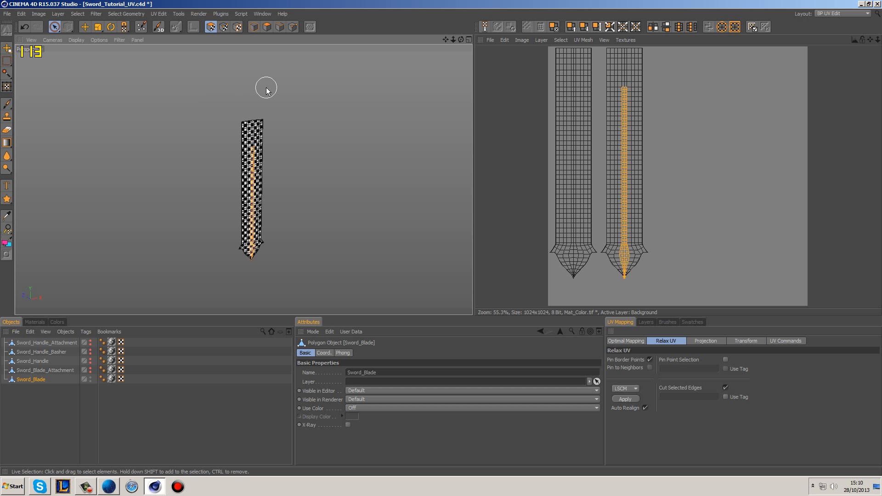
click(283, 186)
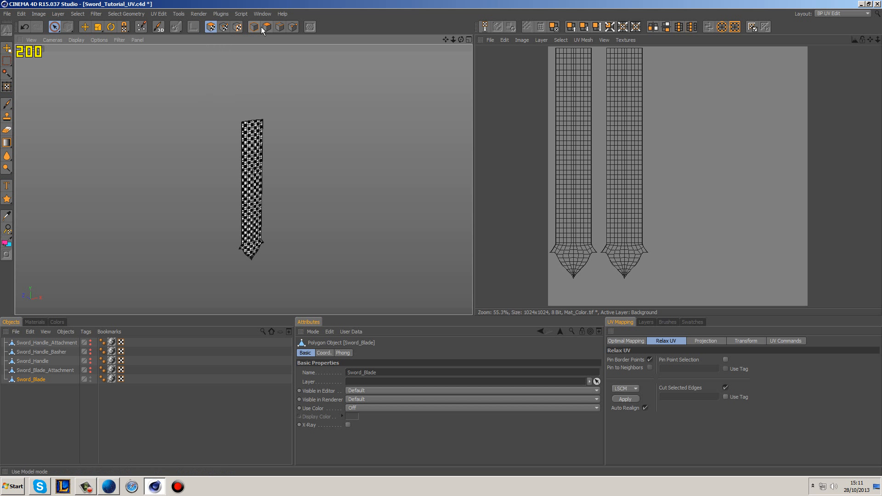
Step: Enable 90° rotation quantizing for the Move tool, and turn off Pin Border Points and Cut Selected Edges for Relax UV
click(85, 28)
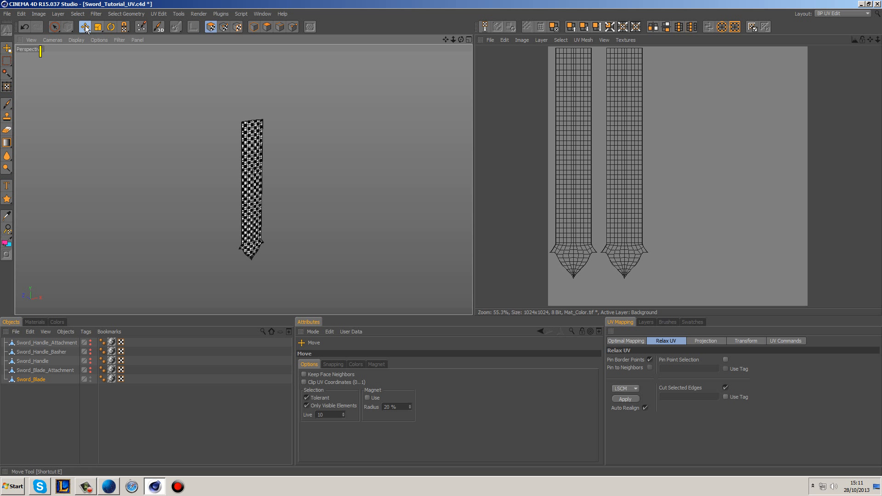
click(329, 364)
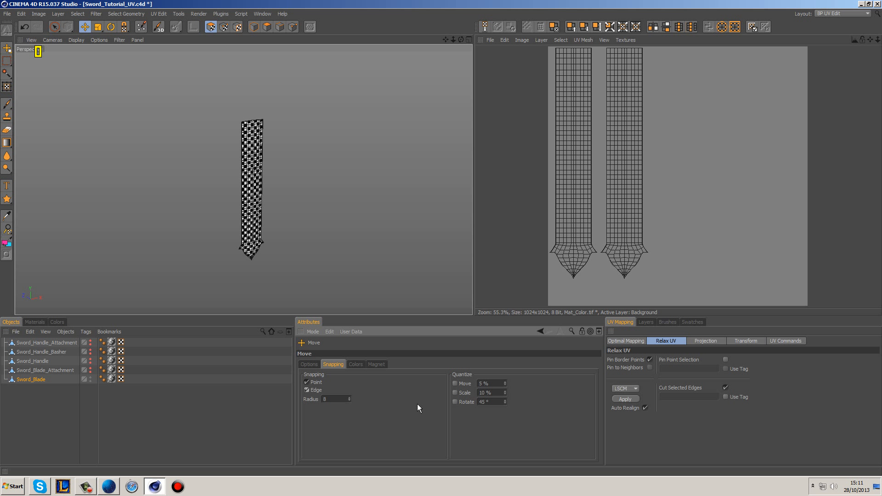
click(455, 402)
double_click(485, 401)
text(90)
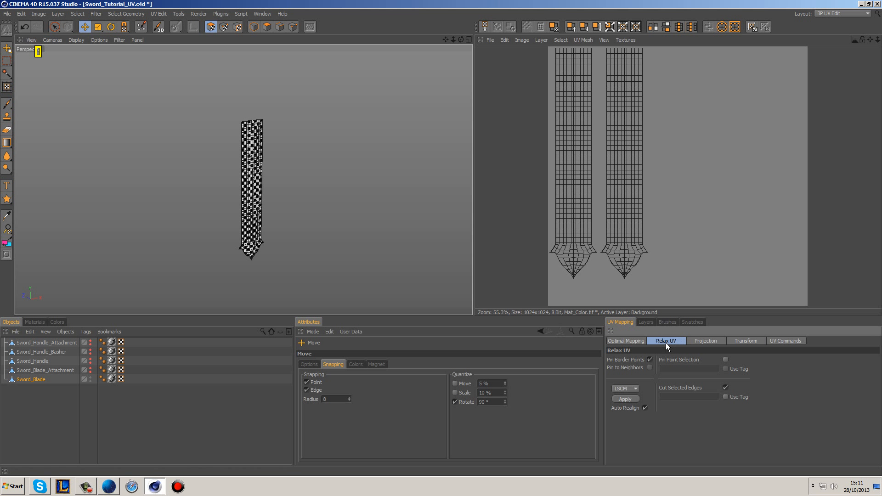
click(649, 359)
click(725, 388)
Step: Select the right-hand blade UV island with Live Selection and apply a Box projection to it
key(9)
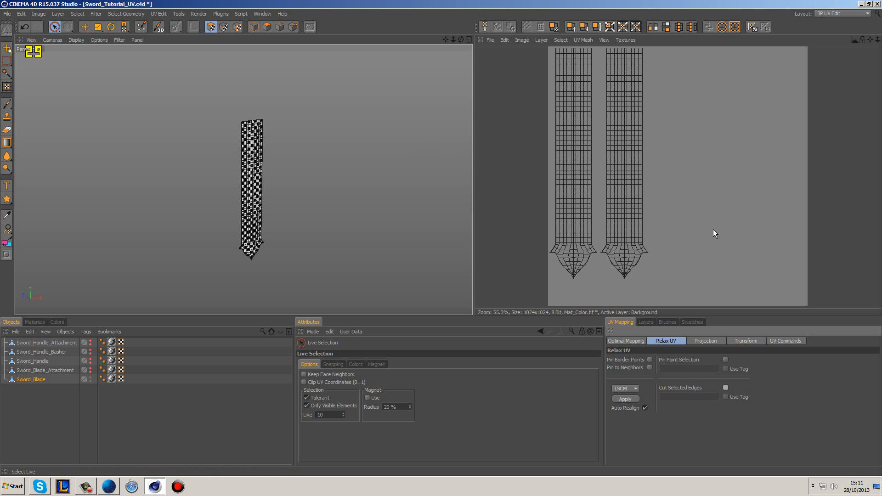
click(630, 218)
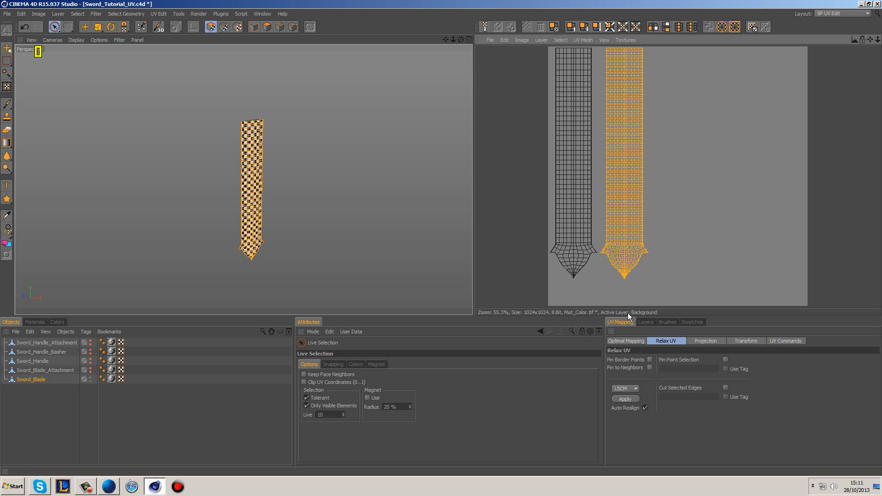
mouse_move(681, 202)
mouse_down()
mouse_move(641, 223)
mouse_move(640, 252)
mouse_move(625, 204)
mouse_up()
click(684, 203)
double_click(633, 211)
click(671, 221)
double_click(634, 210)
click(709, 342)
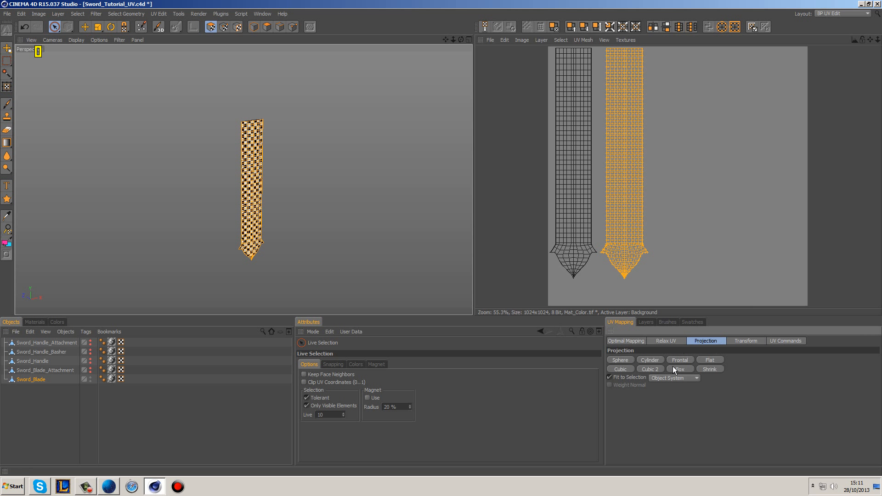
click(684, 371)
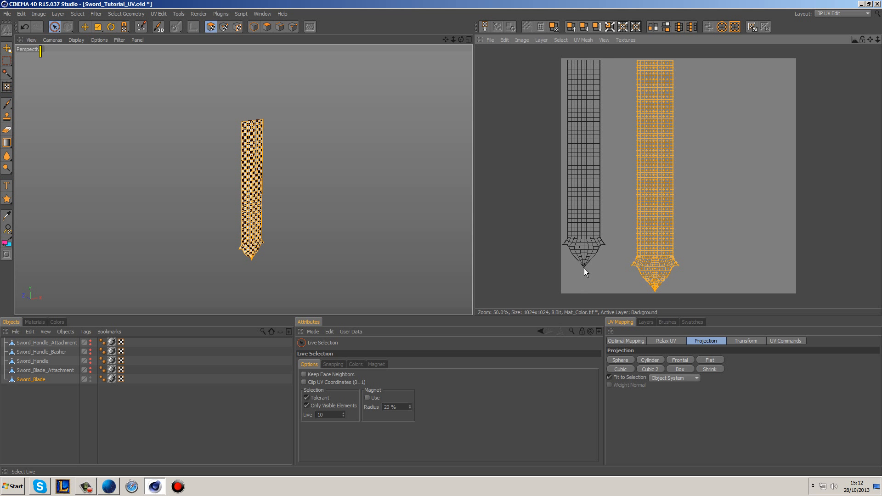
Step: Apply a Box projection to the other blade UV island and clear the selection
click(590, 227)
click(675, 370)
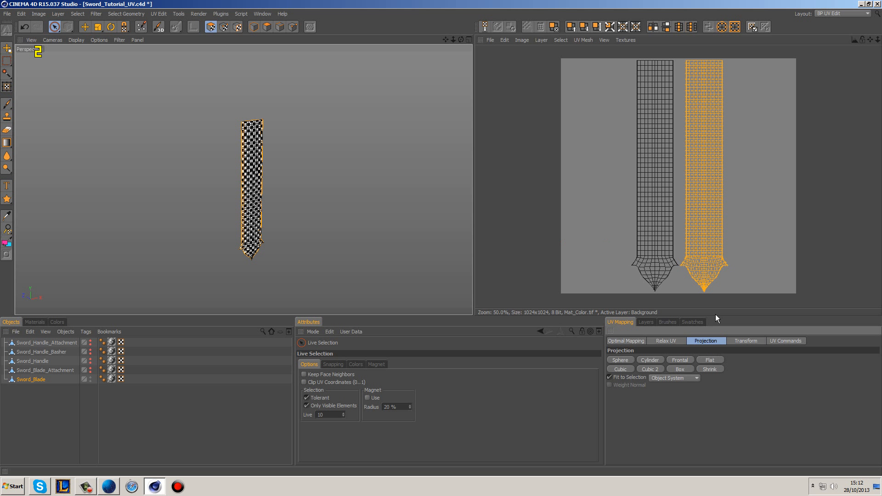
click(765, 191)
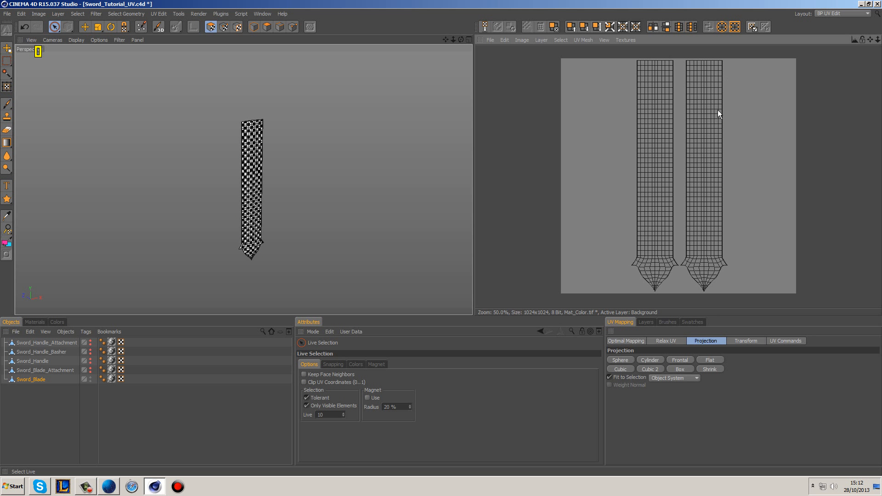
Step: Open the Optimal Mapping options and inspect the spacing of the blade's UV islands and the checker pattern on the model
click(637, 340)
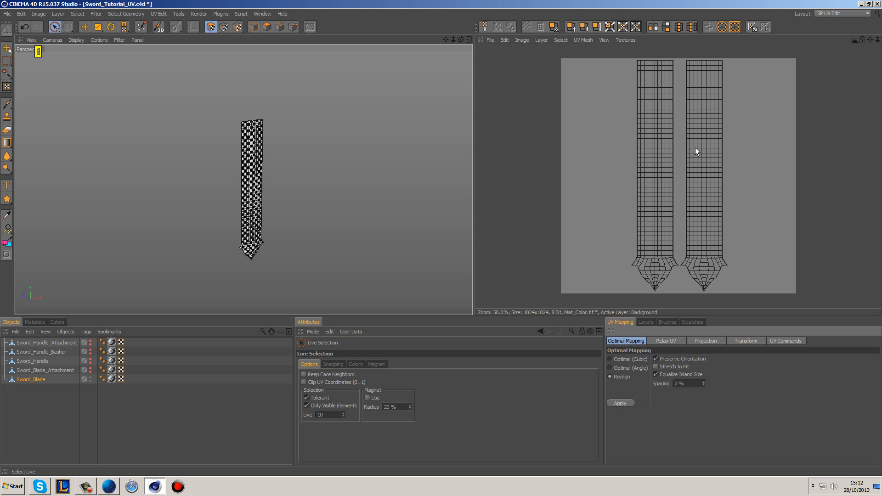
scroll(698, 255, up, 5)
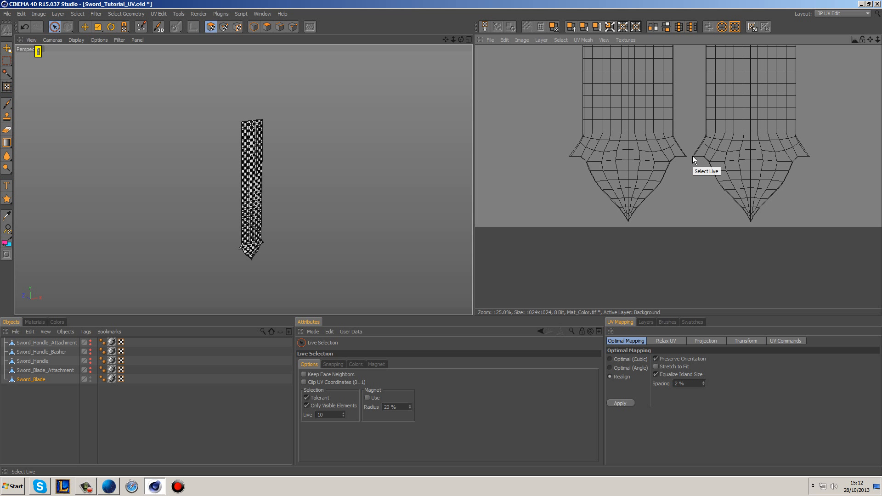
alt+middle_drag(605, 118, 610, 117)
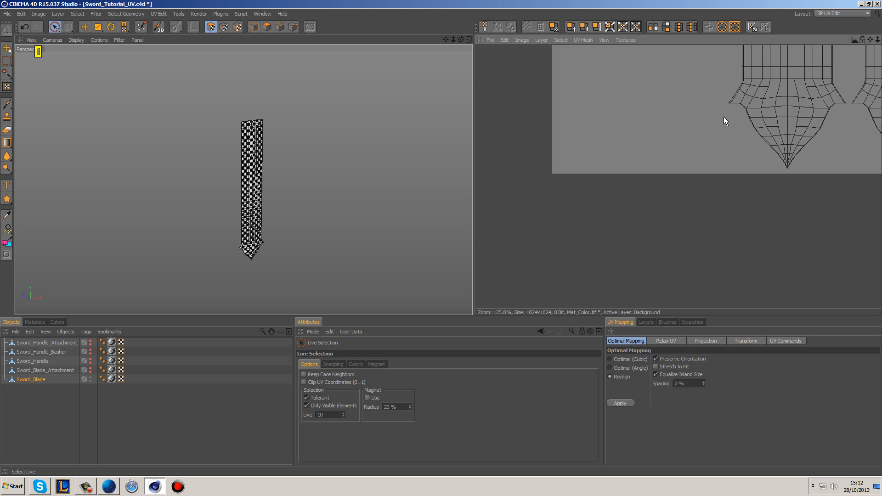
scroll(781, 113, down, 3)
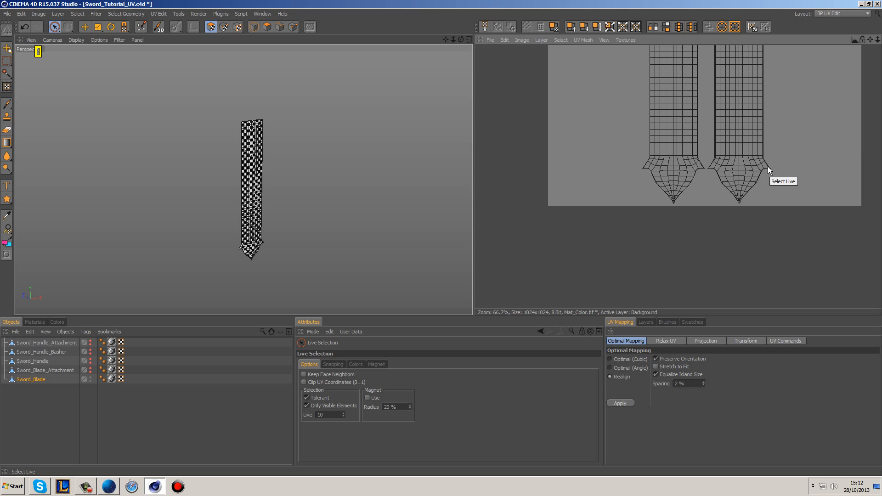
alt+middle_drag(311, 215, 337, 191)
scroll(332, 170, up, 3)
alt+drag(284, 141, 310, 156)
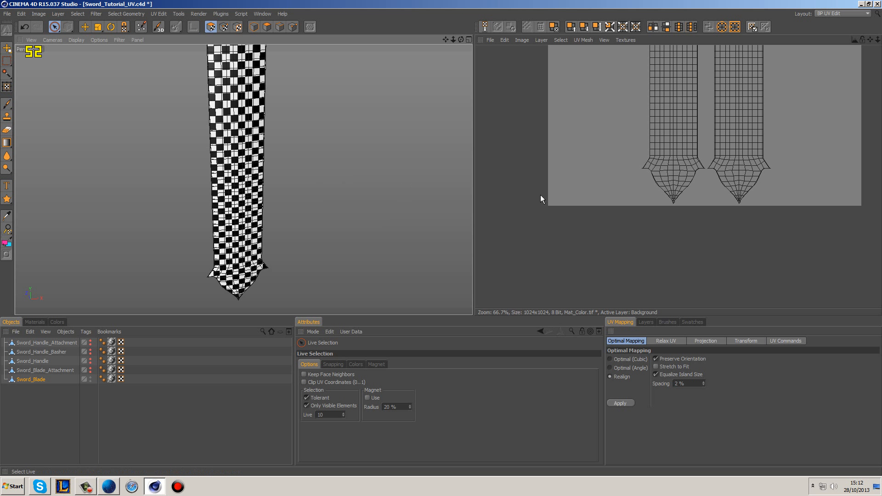
Step: Realign the blade's UV islands with Optimal Mapping, preserving orientation, equalizing island size and using 2% spacing
scroll(696, 225, down, 5)
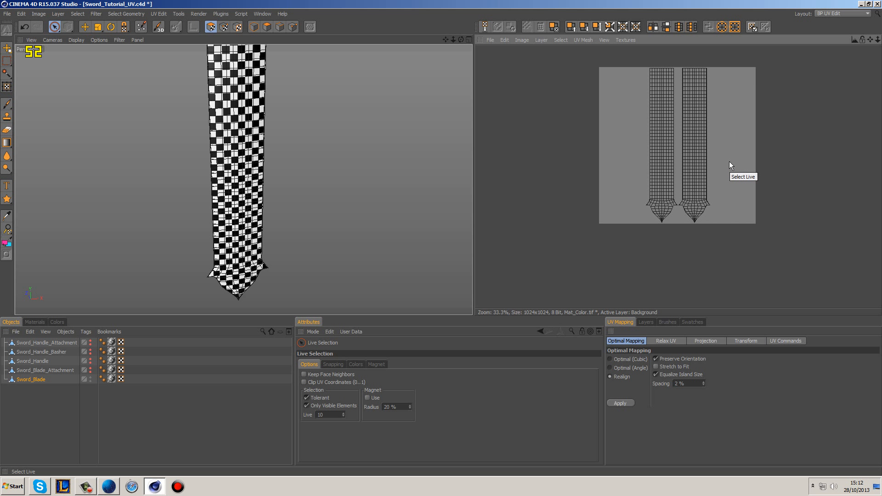
scroll(729, 170, up, 1)
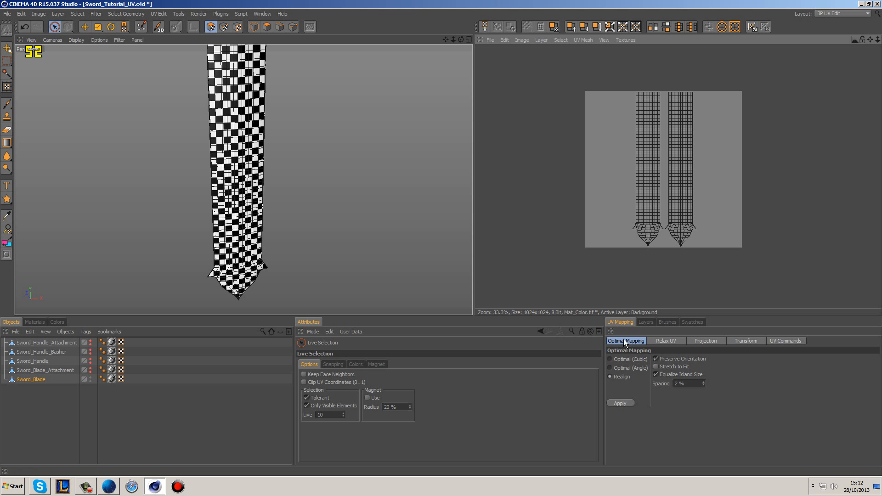
click(622, 403)
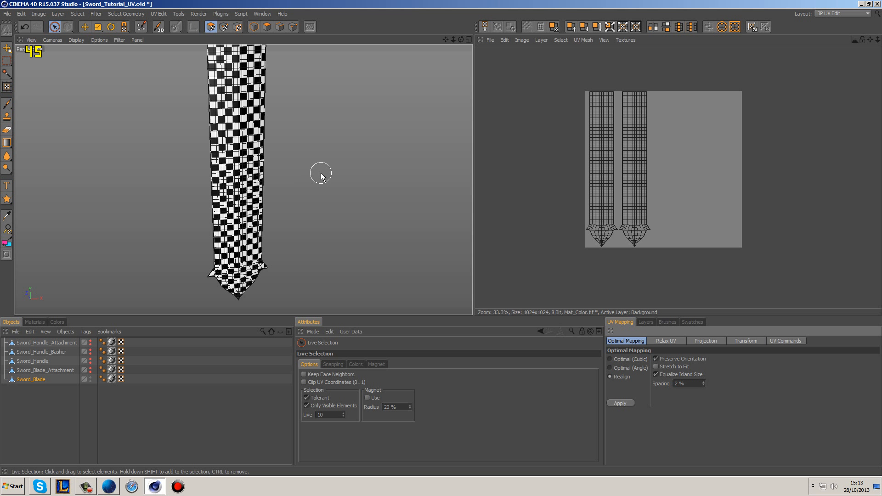
Step: Hide Sword_Blade, show Sword_Blade_Attachment in the viewport, and deselect all of its UV polygons
click(61, 393)
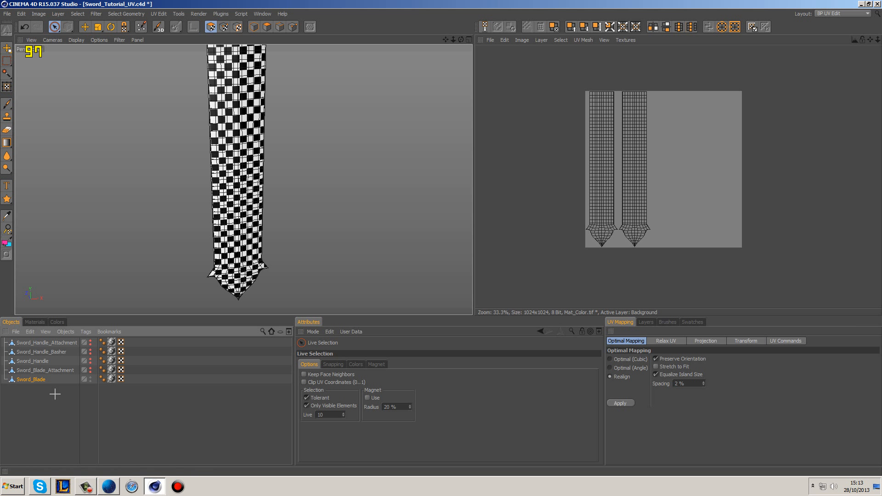
click(89, 379)
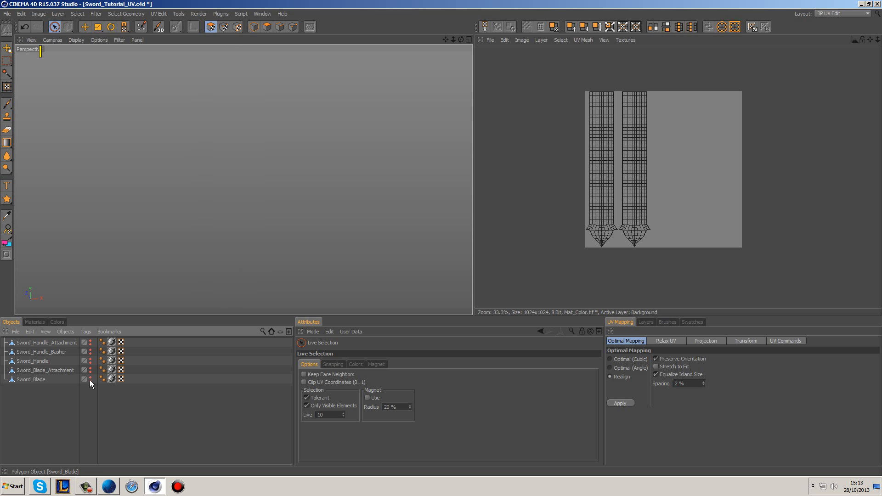
click(50, 372)
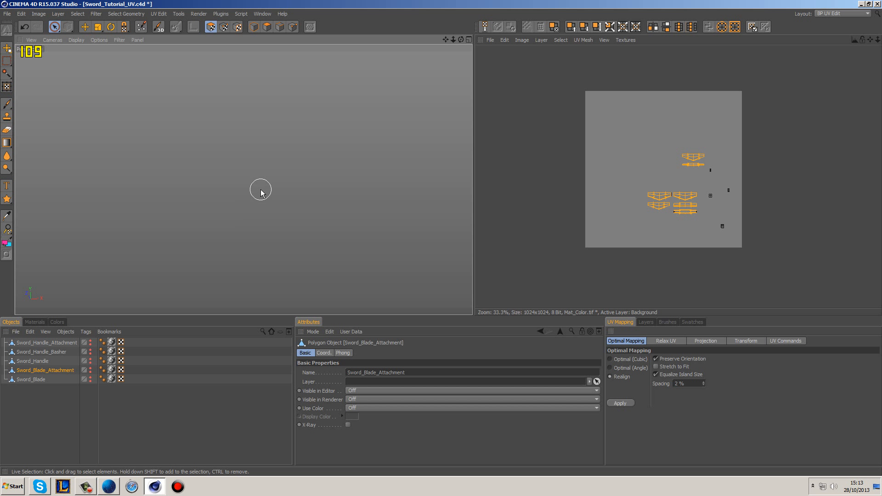
click(90, 370)
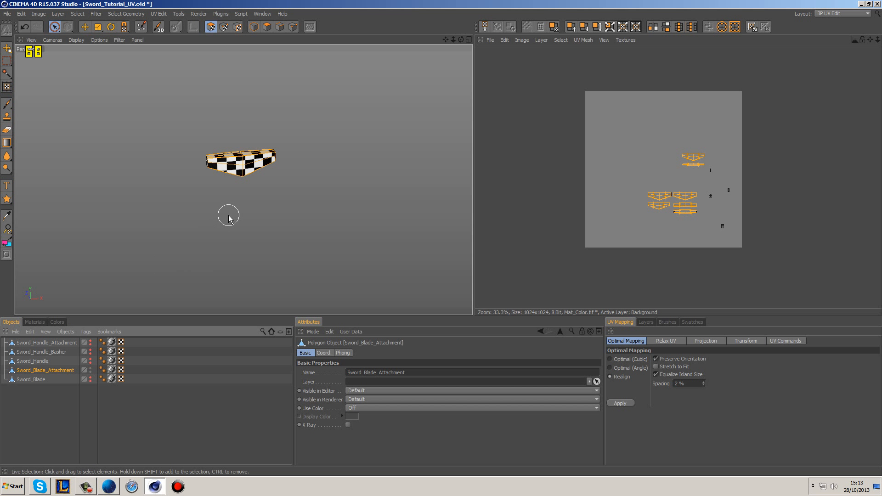
key(s)
alt+drag(224, 213, 332, 197)
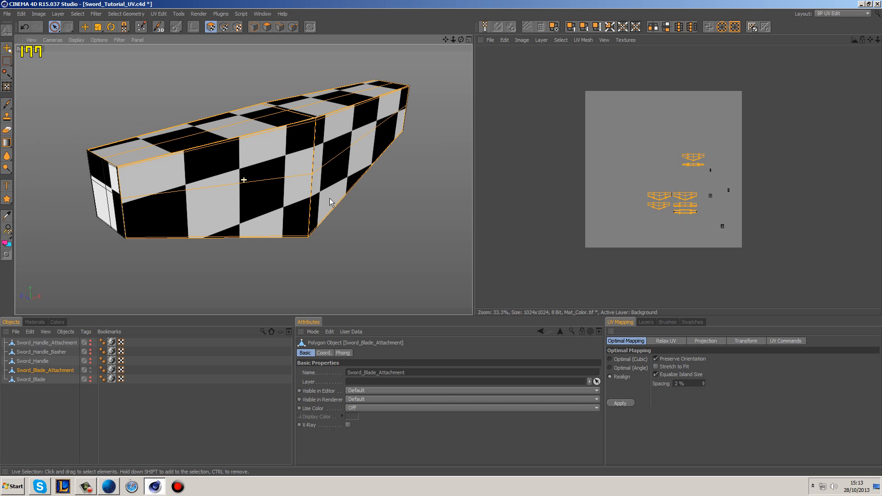
scroll(346, 194, down, 1)
scroll(624, 211, up, 2)
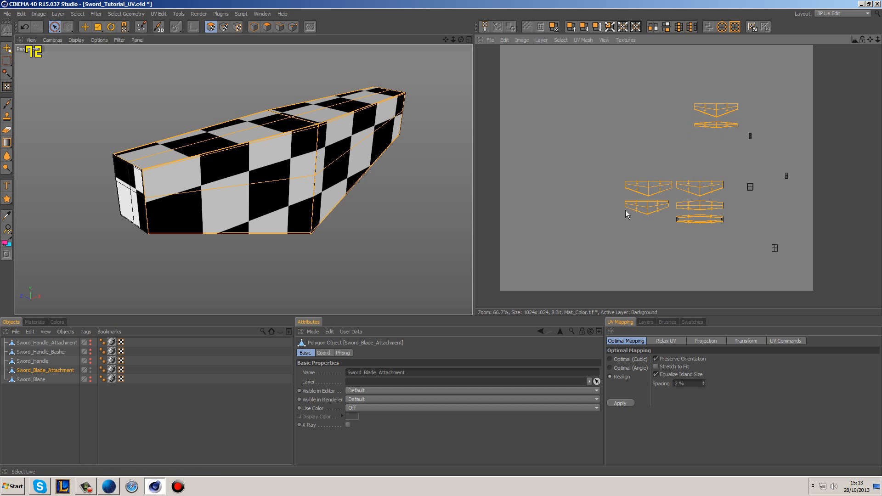
scroll(679, 225, up, 1)
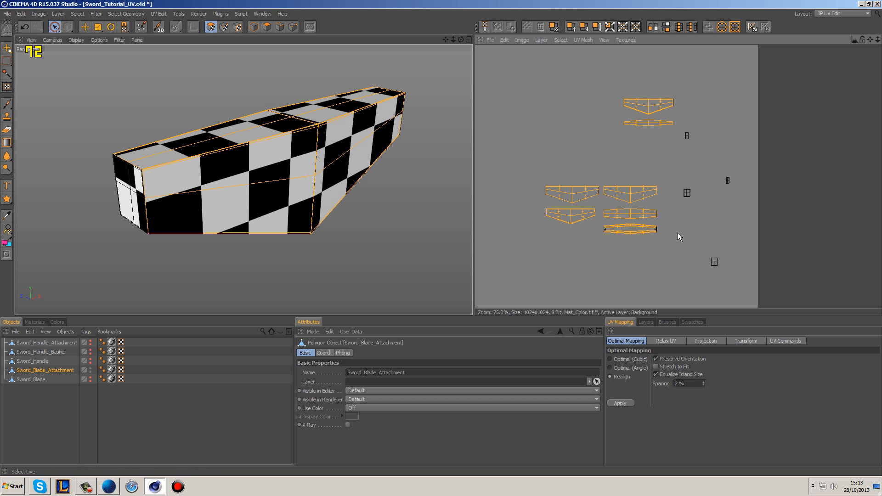
click(677, 233)
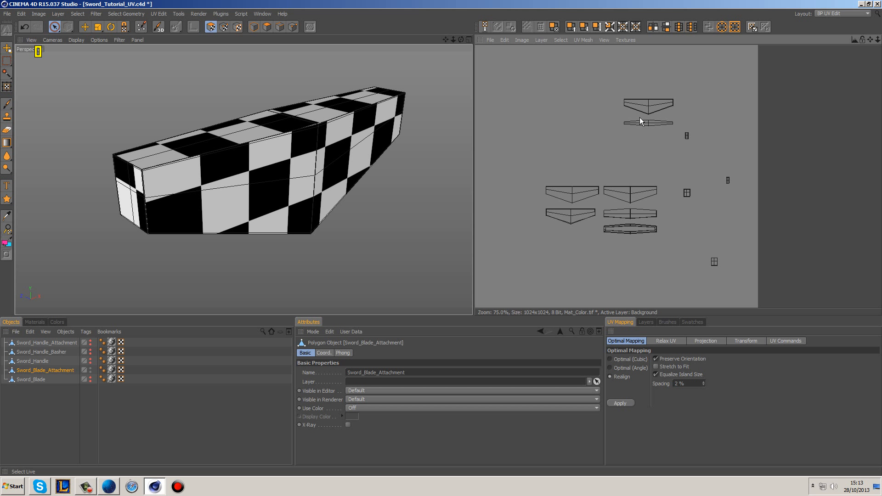
Step: Select the UV island of the attachment's top face and move it up and away from the other islands
alt+drag(360, 220, 303, 202)
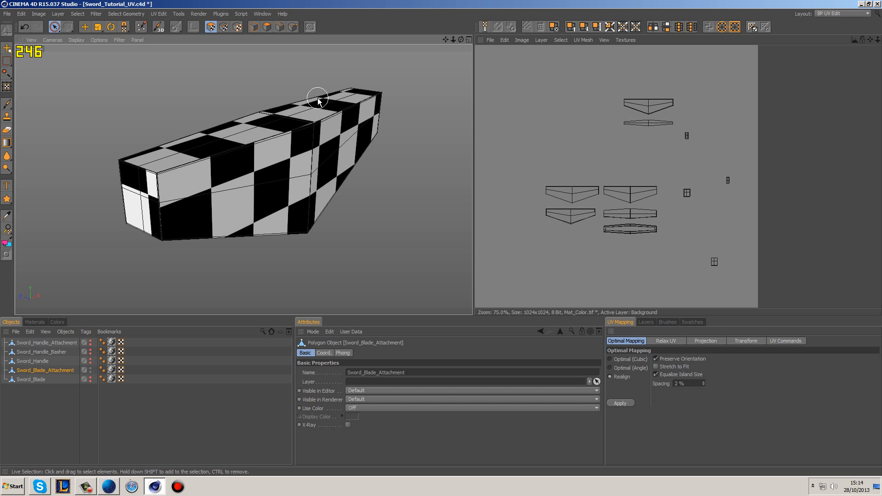
click(268, 124)
click(564, 248)
drag(611, 215, 630, 215)
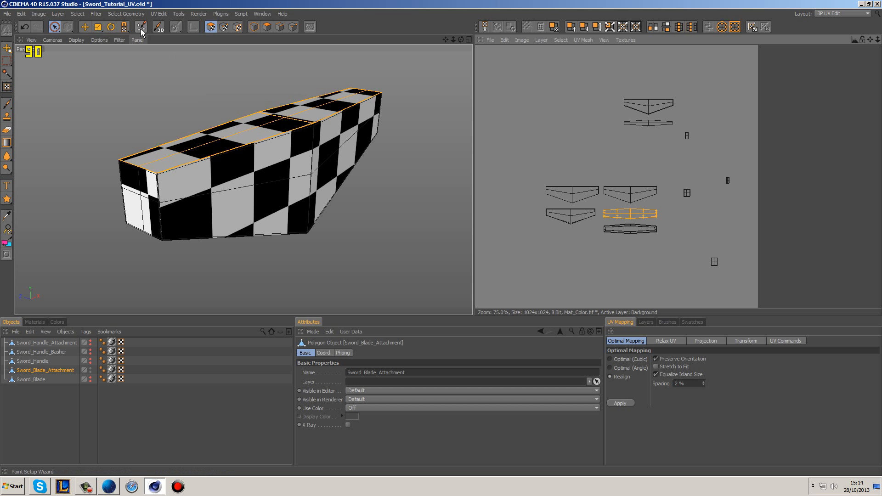
click(84, 28)
drag(633, 215, 510, 75)
alt+middle_drag(631, 212, 707, 284)
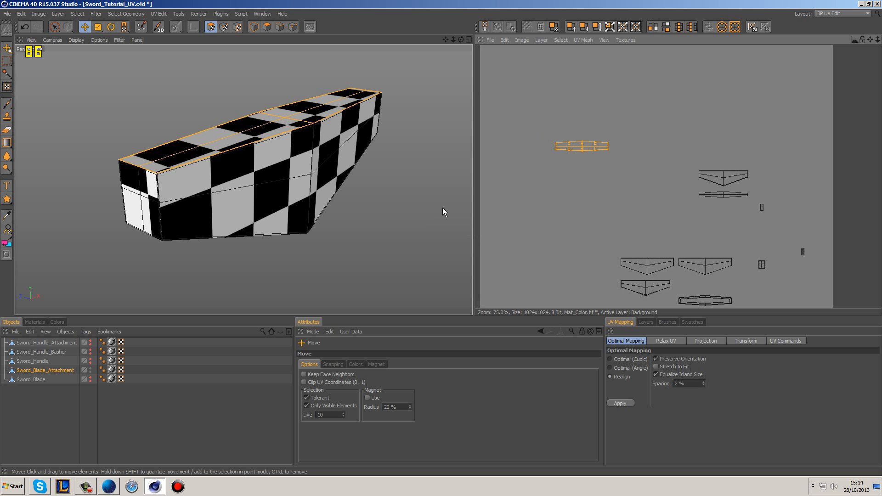
Step: Switch back to Live Selection and clear the selection of the top-face island
scroll(442, 210, down, 2)
alt+middle_drag(645, 230, 602, 200)
click(627, 208)
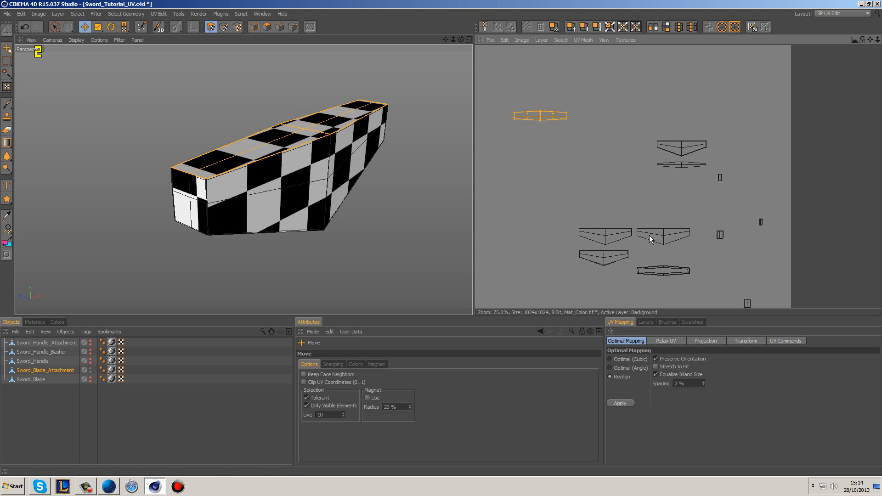
alt+middle_drag(648, 233, 605, 196)
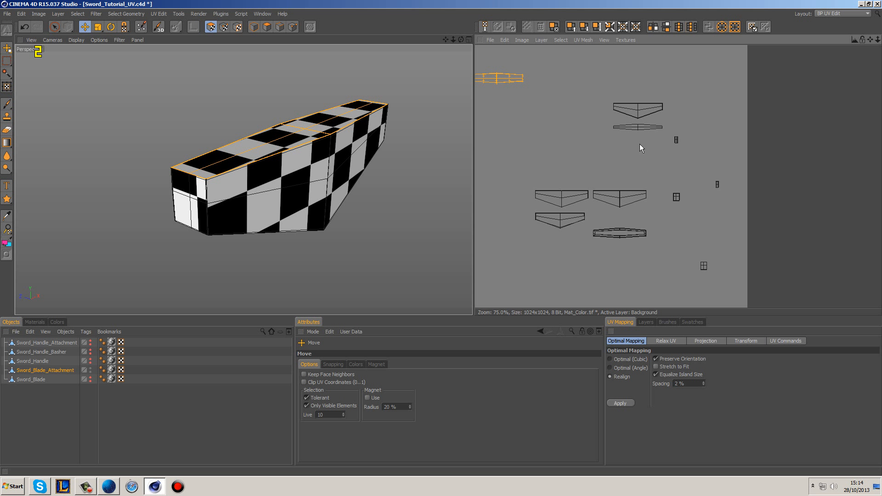
click(55, 28)
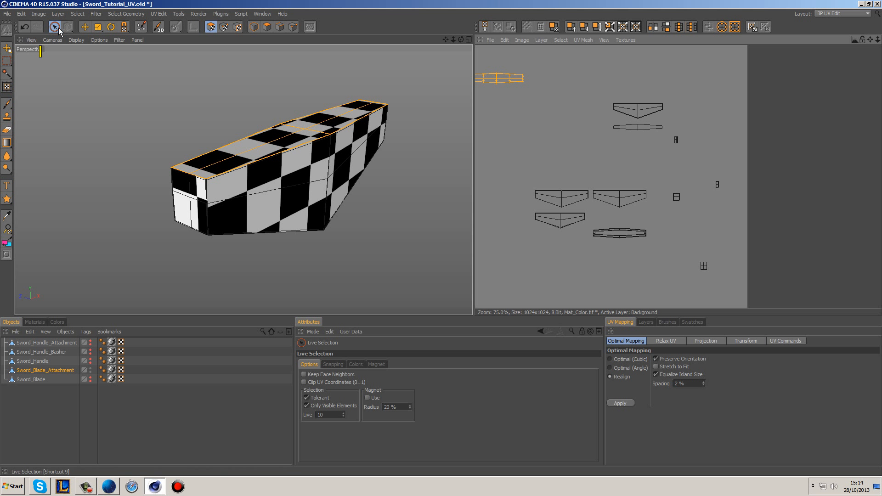
click(311, 170)
click(197, 202)
alt+drag(140, 196, 234, 198)
click(275, 183)
click(524, 267)
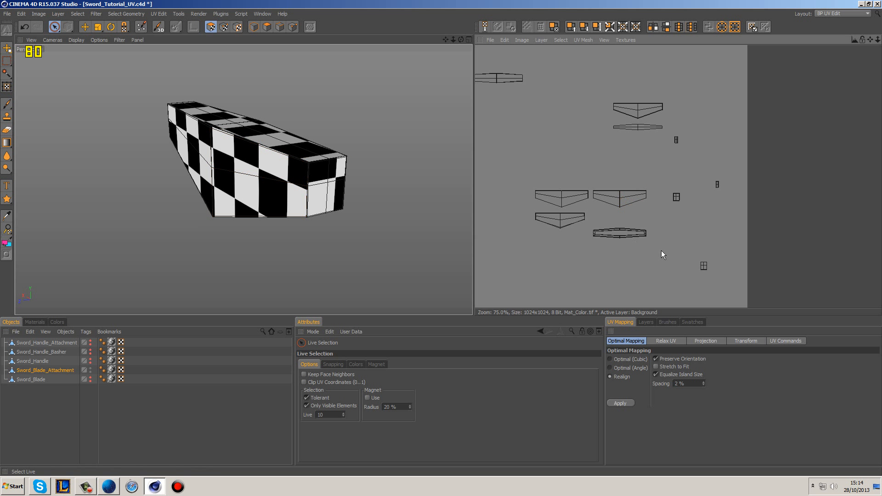
Step: Select the UV islands of the attachment's two outer side faces and its two outer end faces, leaving the inner ones unselected
click(624, 200)
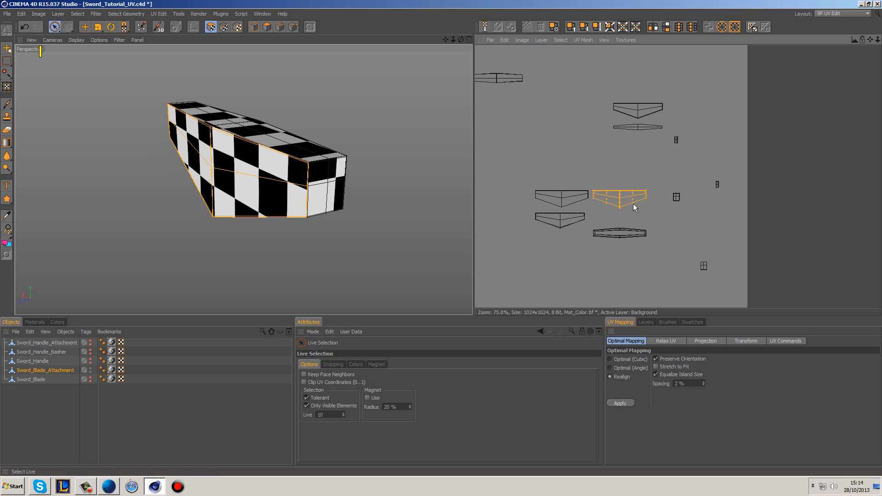
shift+click(642, 109)
alt+drag(449, 157, 419, 179)
alt+drag(319, 194, 355, 148)
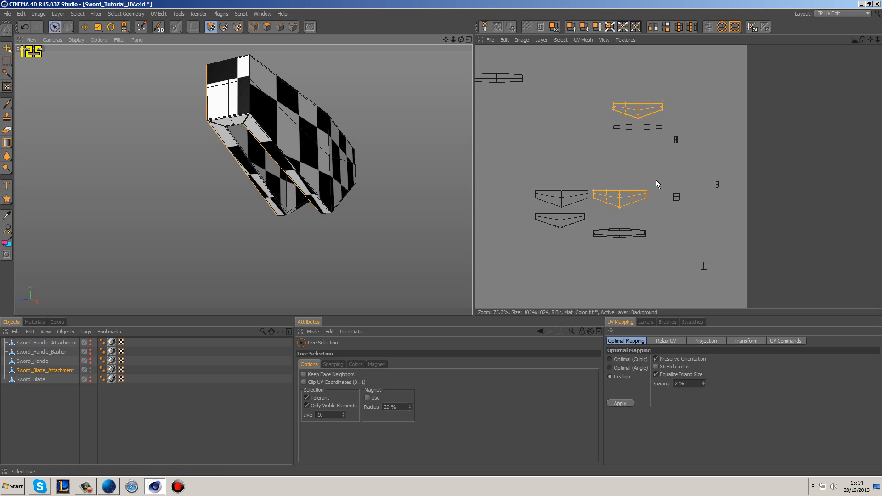
ctrl+click(649, 109)
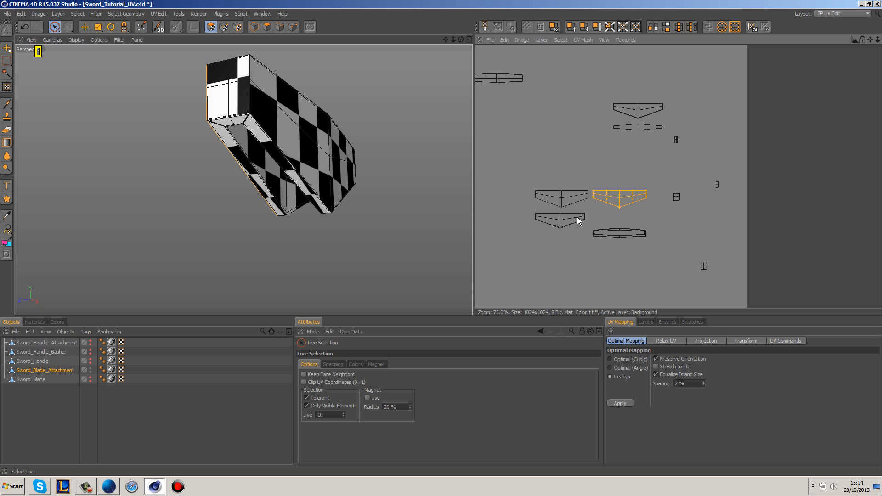
shift+click(565, 198)
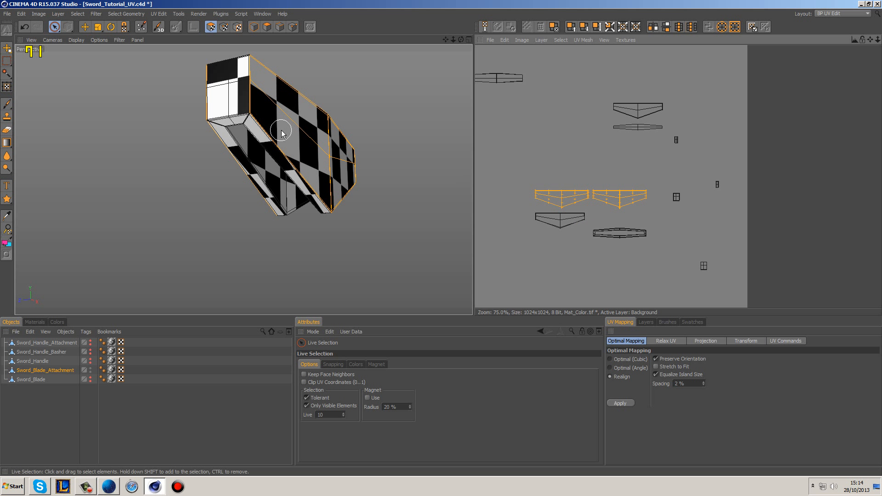
shift+click(703, 266)
shift+click(676, 198)
Step: Move the selected side and end islands outside the texture area, to its left, and deselect them
alt+drag(433, 167, 185, 187)
alt+middle_drag(596, 221, 638, 200)
scroll(638, 200, down, 1)
scroll(638, 199, down, 1)
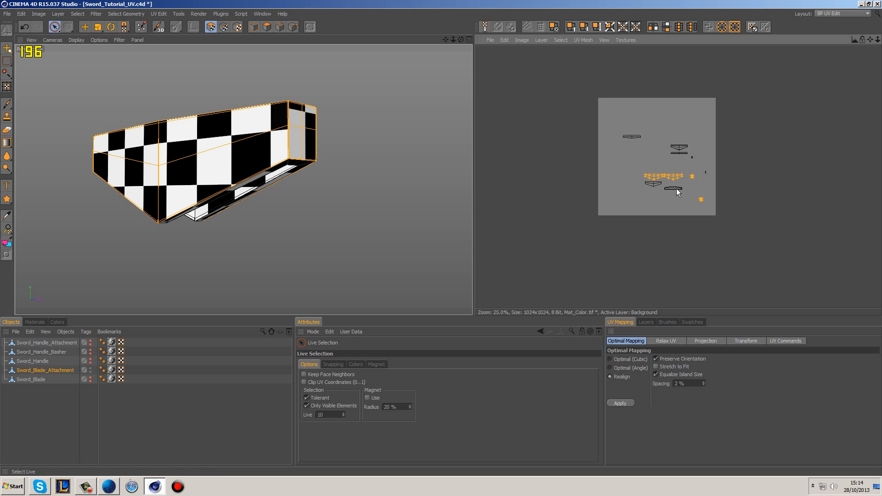
key(ctrl+z)
click(85, 27)
drag(674, 170, 564, 144)
click(539, 162)
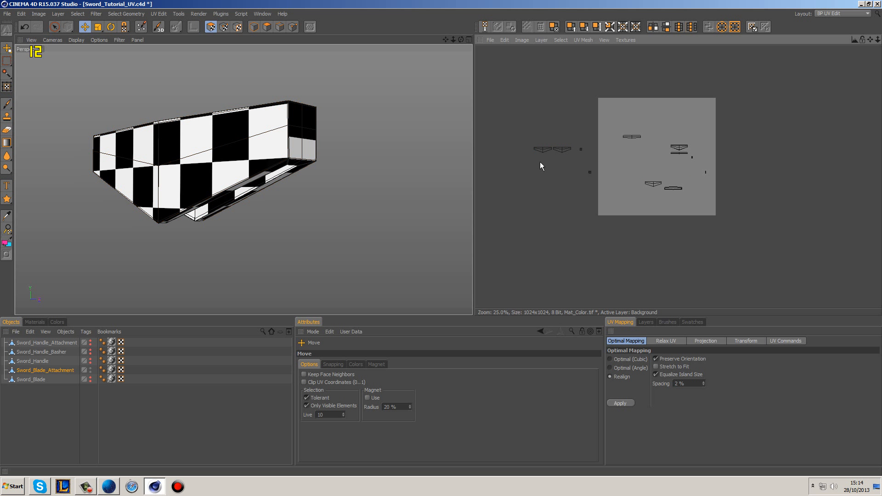
Step: Select the upper corner point between a side and an end face in UV point mode to identify the matching island corners
scroll(539, 162, up, 3)
scroll(528, 161, up, 2)
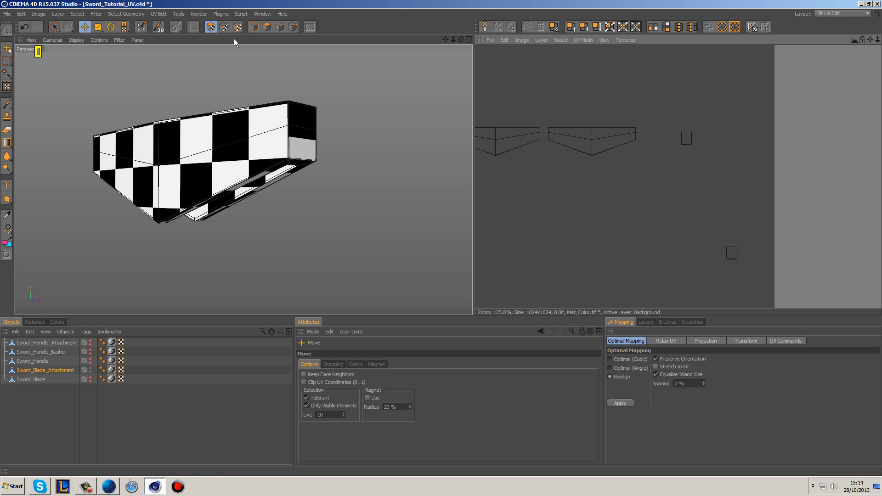
click(55, 26)
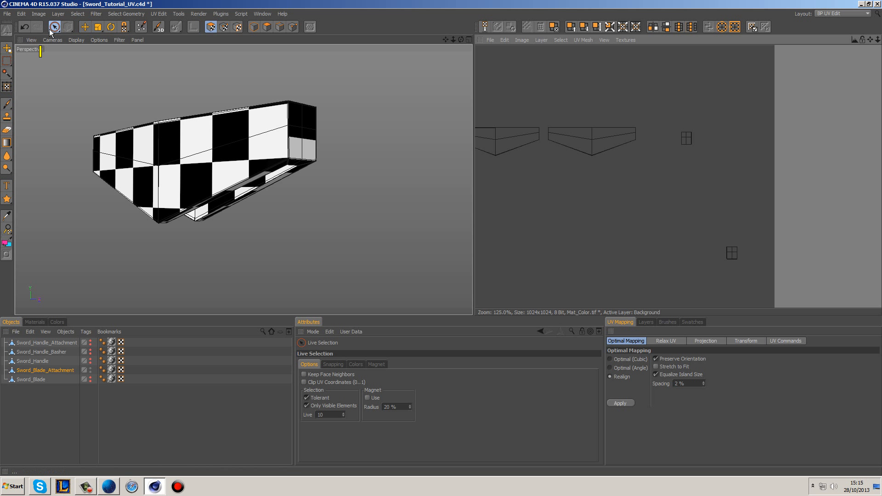
click(222, 29)
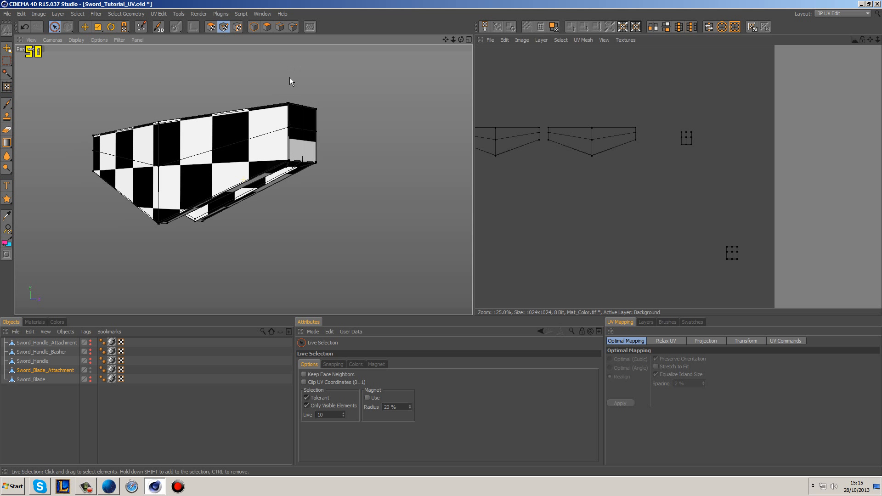
alt+drag(291, 82, 285, 120)
scroll(299, 214, up, 4)
click(272, 181)
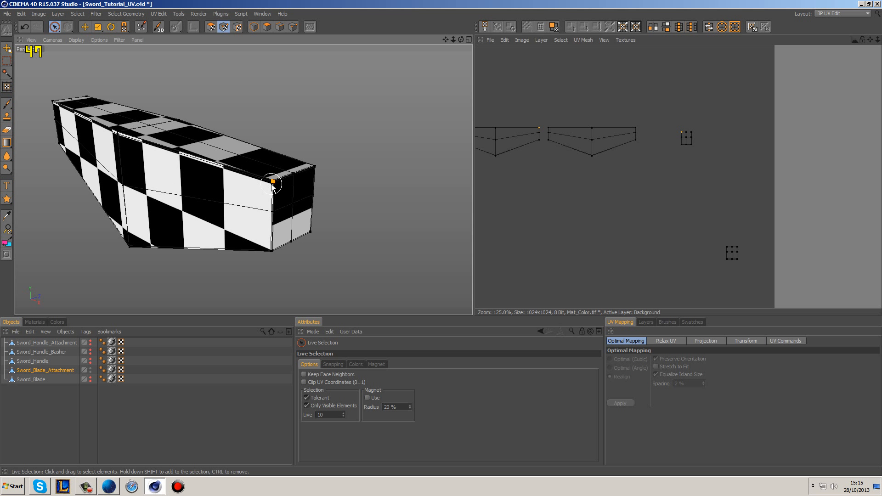
scroll(551, 161, up, 3)
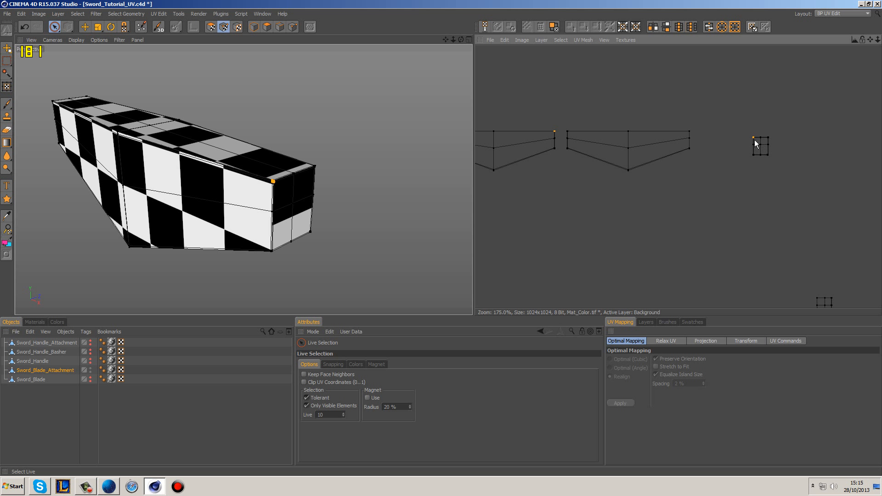
Step: Return to UV polygon mode and move the non-adjoining side island up and out from between the other side island and the end island
click(210, 27)
click(626, 150)
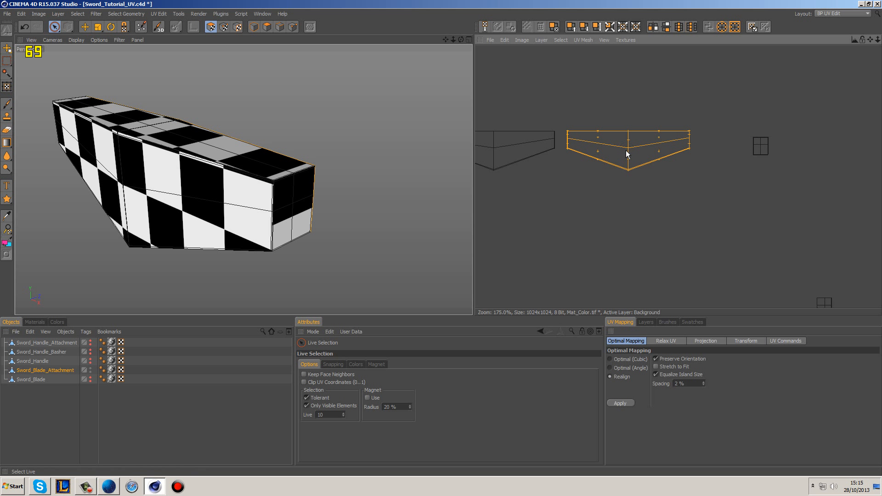
click(85, 28)
drag(616, 147, 746, 94)
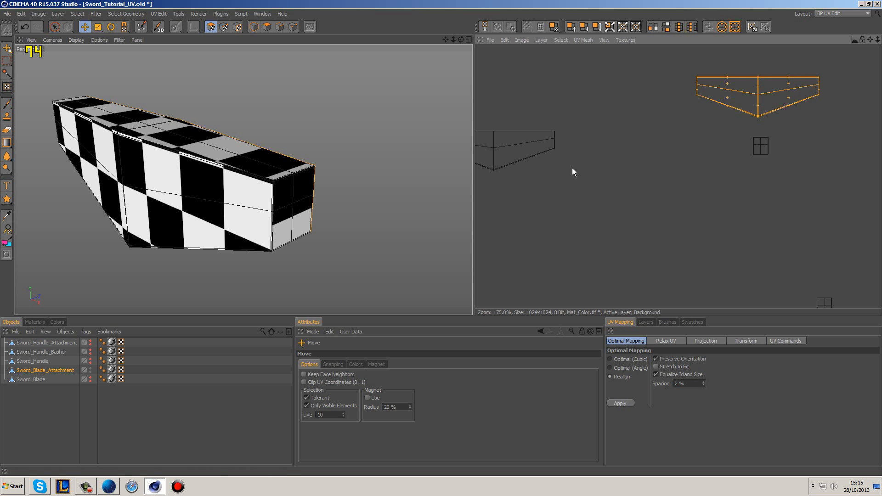
Step: Move the matching end-face island beside the adjoining side island so that their upper corners and edges line up
click(765, 150)
drag(819, 158, 761, 147)
scroll(597, 138, up, 5)
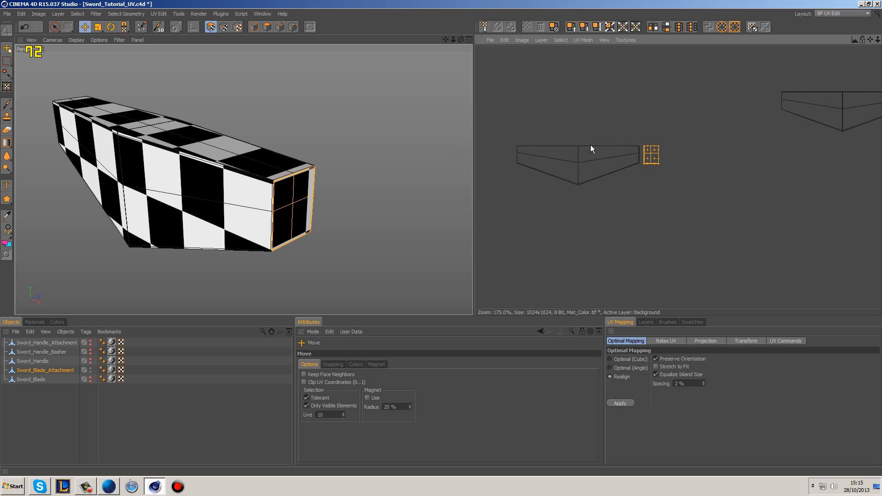
scroll(640, 156, up, 10)
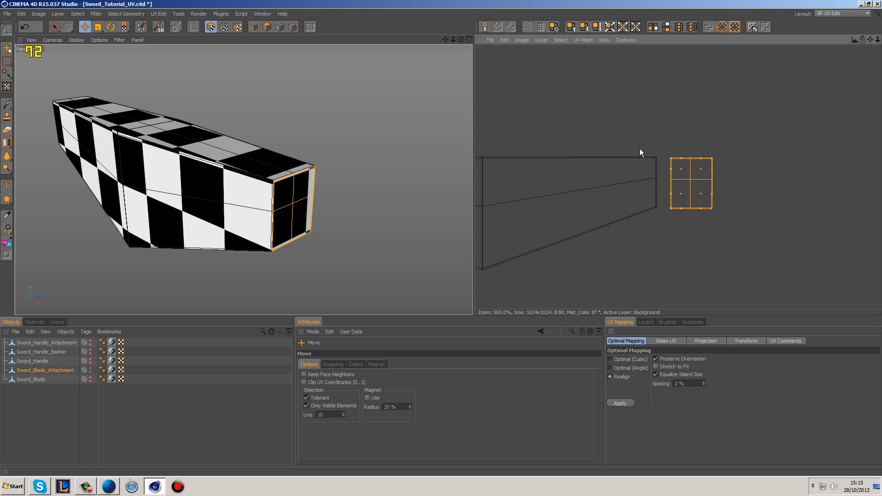
alt+middle_drag(556, 63, 690, 214)
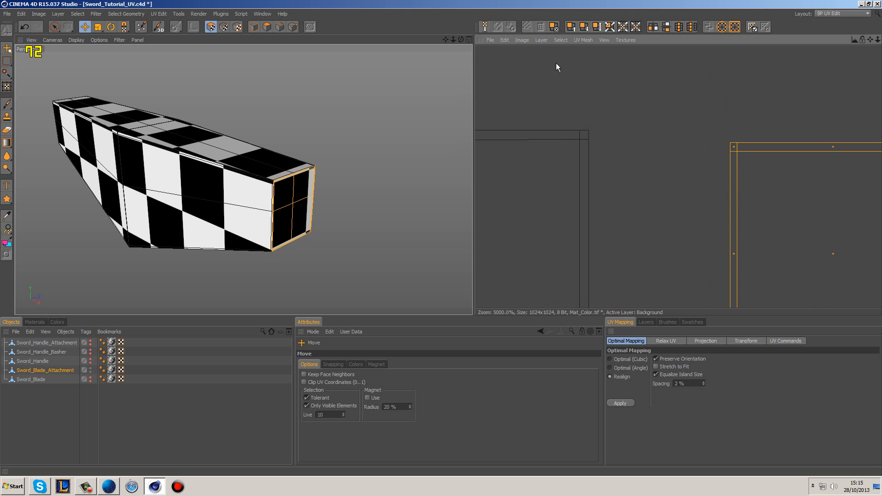
drag(730, 146, 588, 130)
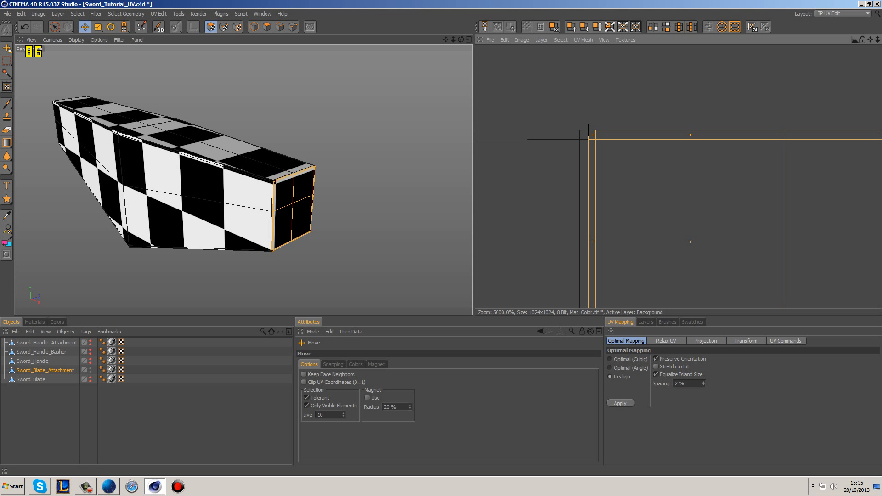
Step: Deselect the end island and select the end face's upper corner polygon on the model to locate it in the UV layout
click(723, 103)
scroll(725, 131, down, 4)
scroll(745, 181, down, 3)
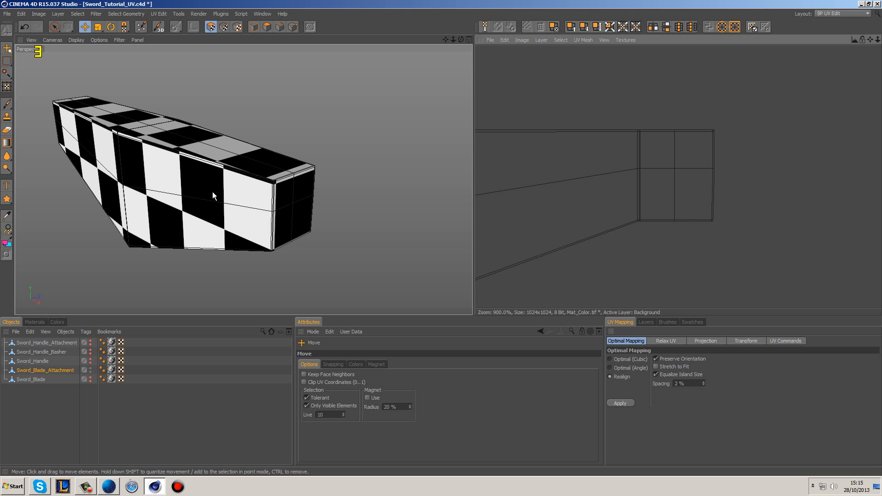
click(277, 198)
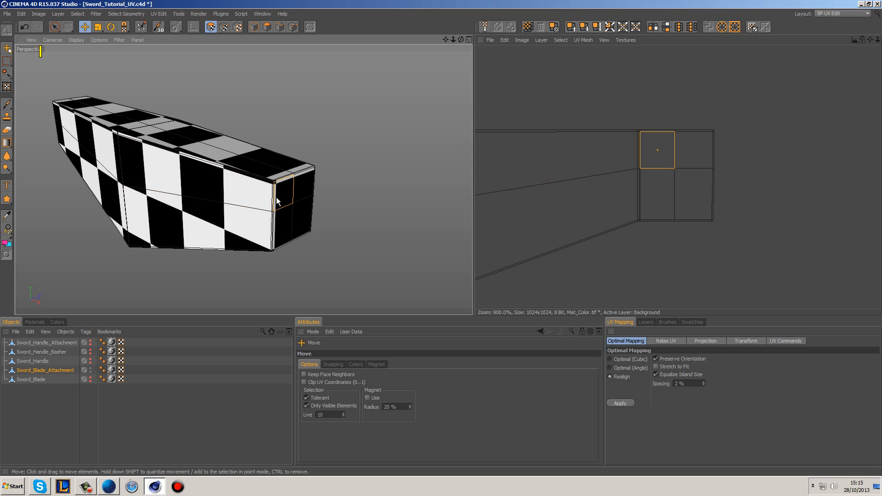
alt+middle_drag(830, 160, 751, 160)
alt+drag(443, 170, 173, 145)
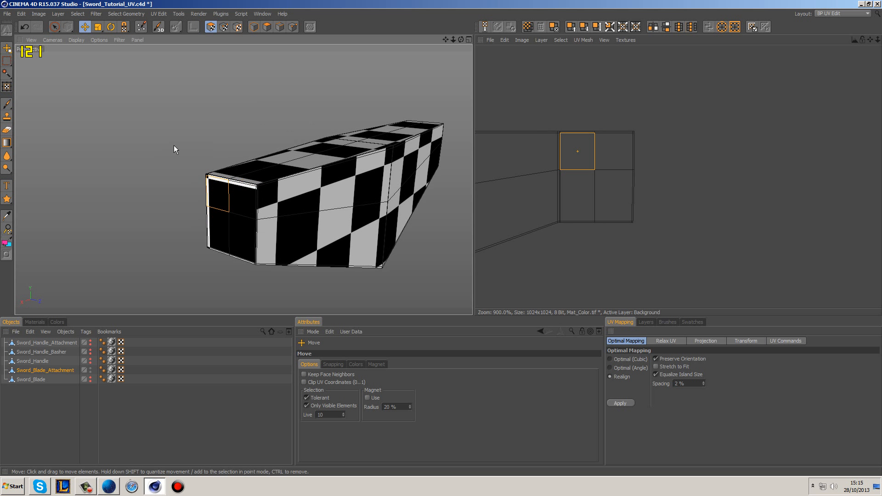
Step: Select the end face's other upper corner point in UV point mode to identify the matching corner of the unattached side island
click(55, 26)
click(224, 27)
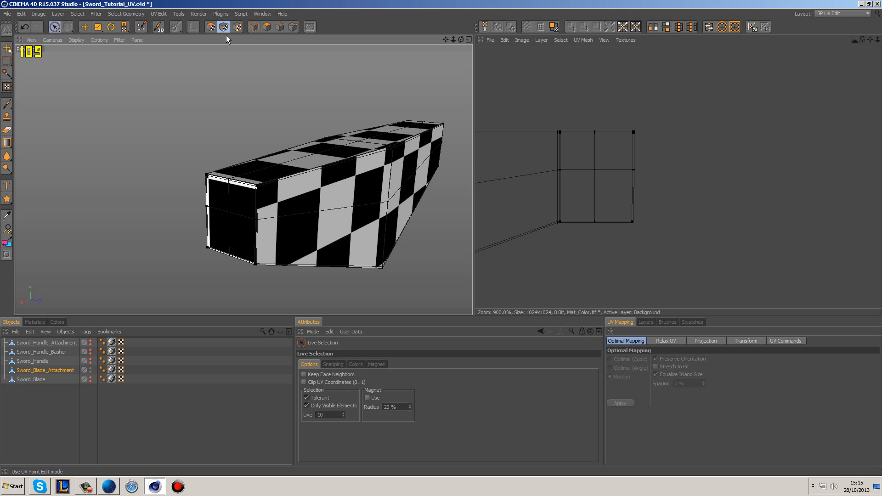
click(257, 186)
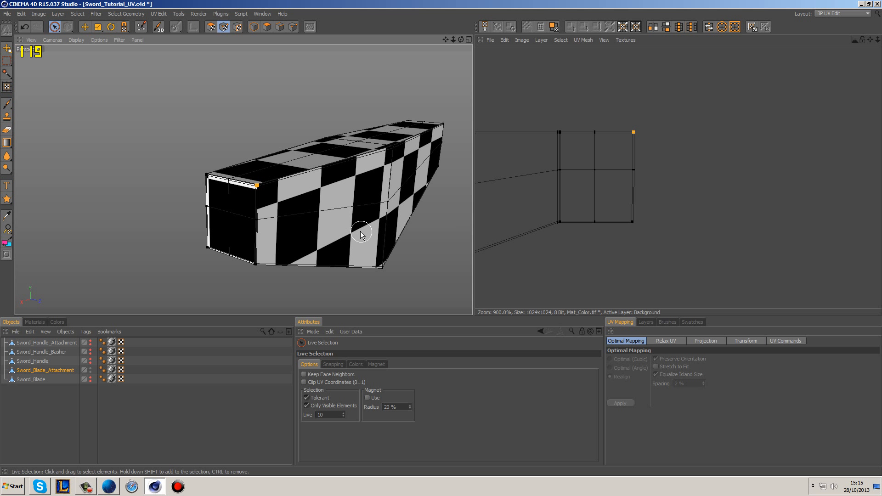
scroll(743, 184, down, 5)
alt+middle_drag(780, 176, 641, 187)
scroll(809, 171, down, 3)
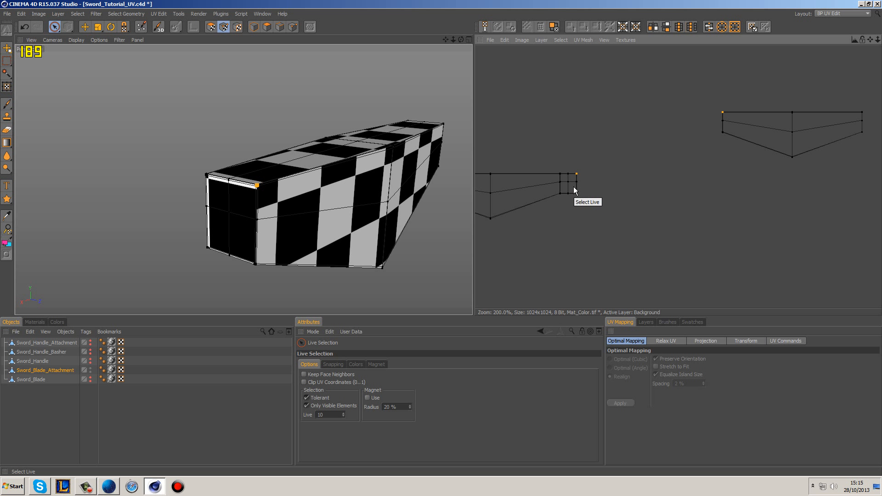
Step: Move the unattached side island in UV polygon mode against the end island's free edge, align their upper corners, and deselect it
click(85, 27)
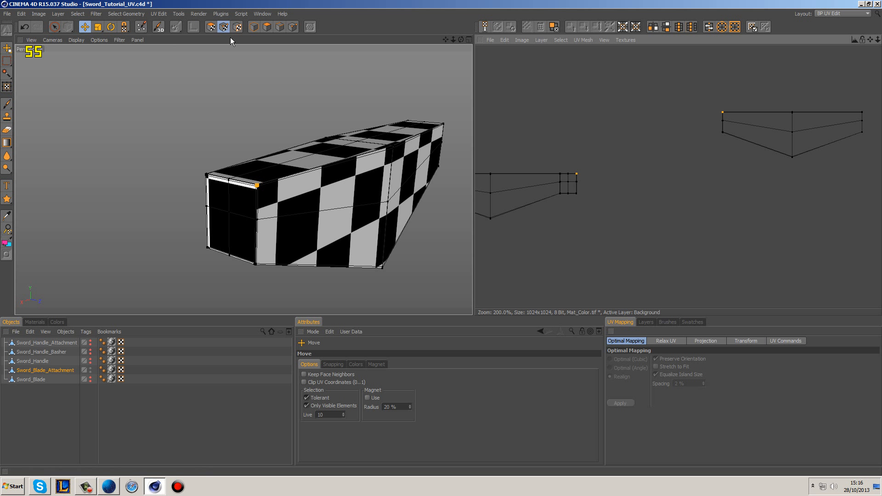
click(208, 28)
double_click(789, 130)
drag(756, 121, 614, 182)
scroll(596, 161, up, 10)
alt+middle_drag(590, 157, 759, 255)
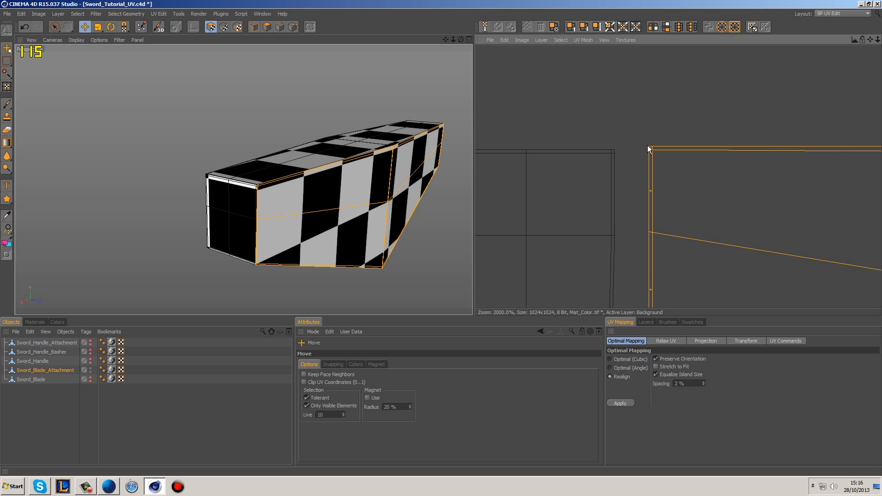
drag(646, 146, 614, 149)
click(666, 130)
Step: Select the end island's four lower corner points with a Live Selection radius of 1 and move them onto the adjoining side island's corner
alt+middle_drag(772, 256, 745, 126)
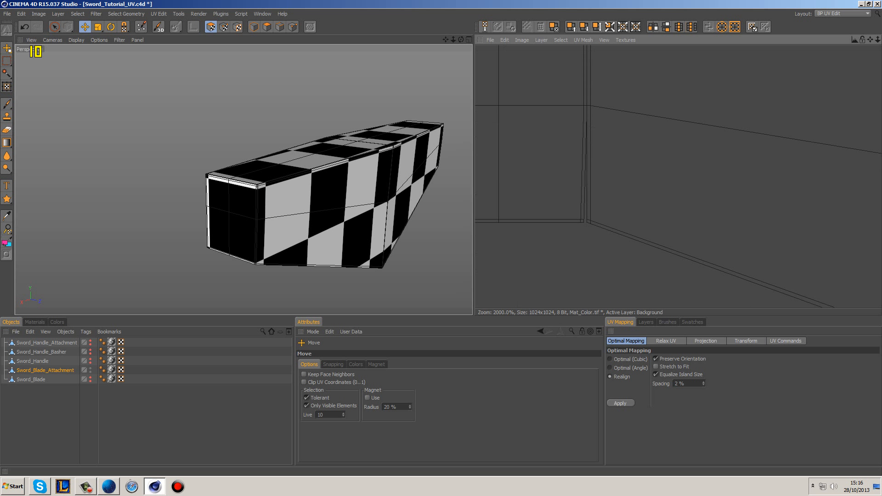
alt+middle_drag(601, 210, 587, 182)
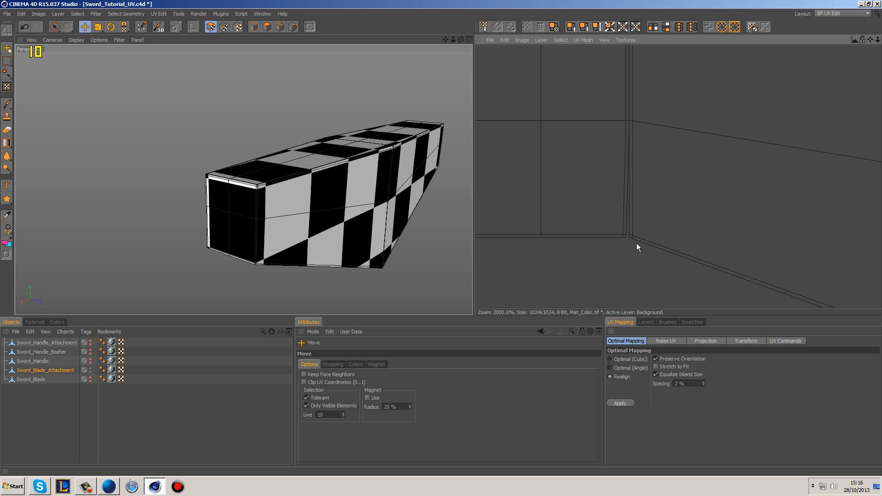
scroll(628, 246, up, 1)
alt+middle_drag(572, 303, 613, 257)
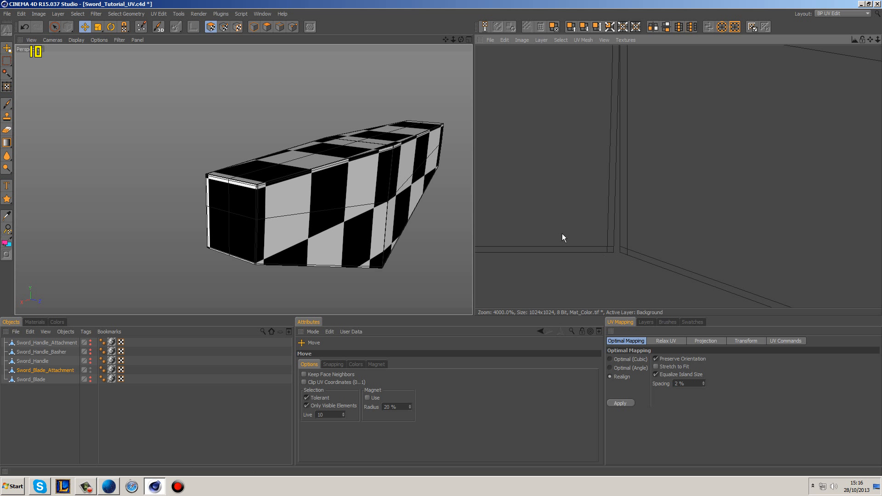
click(54, 27)
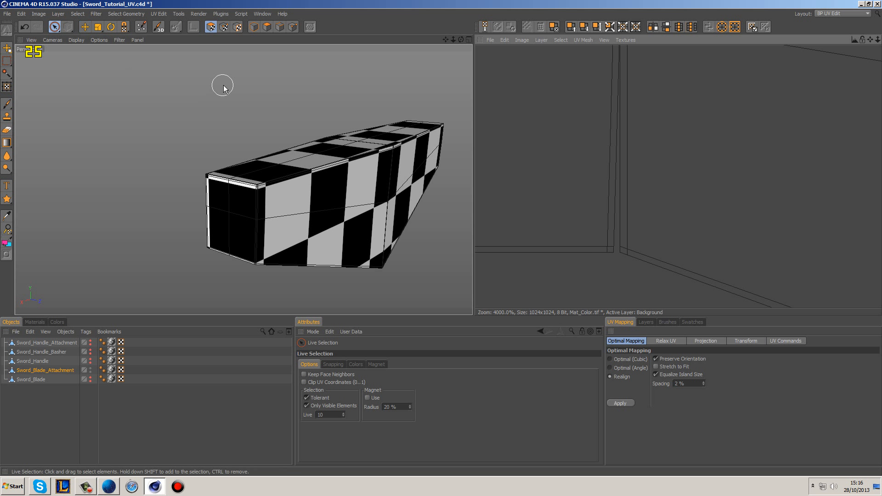
click(223, 28)
click(595, 247)
click(318, 415)
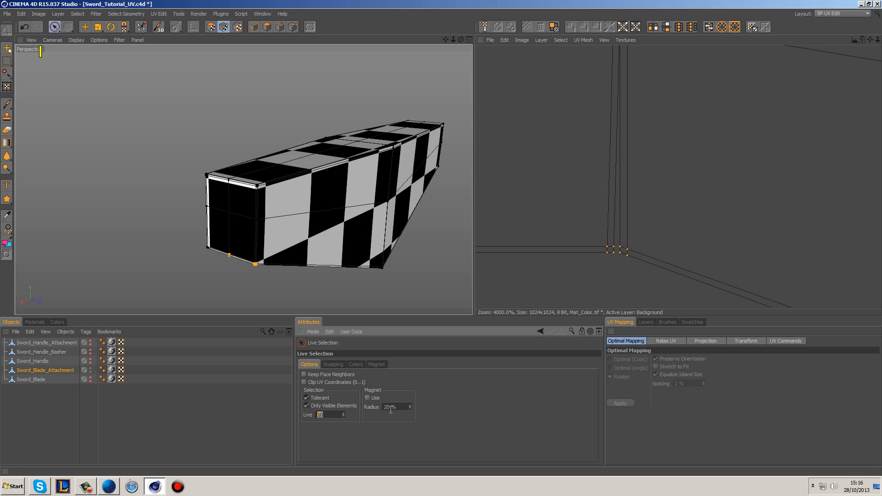
click(563, 179)
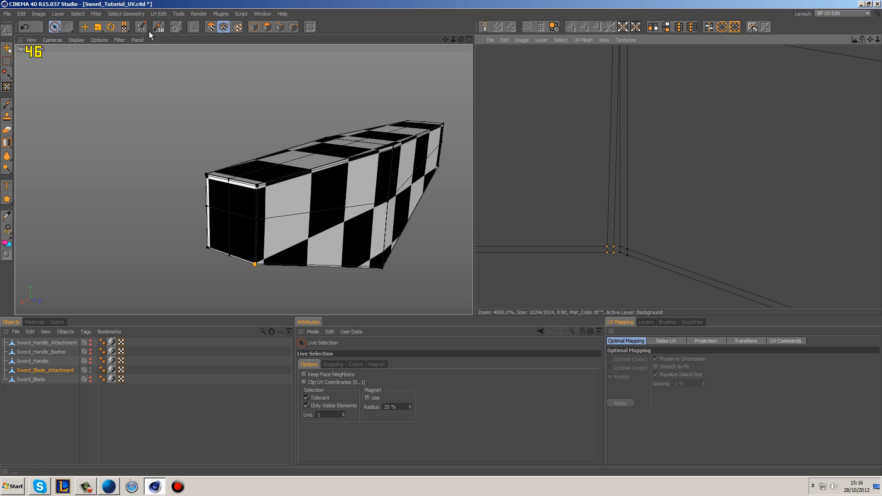
click(84, 27)
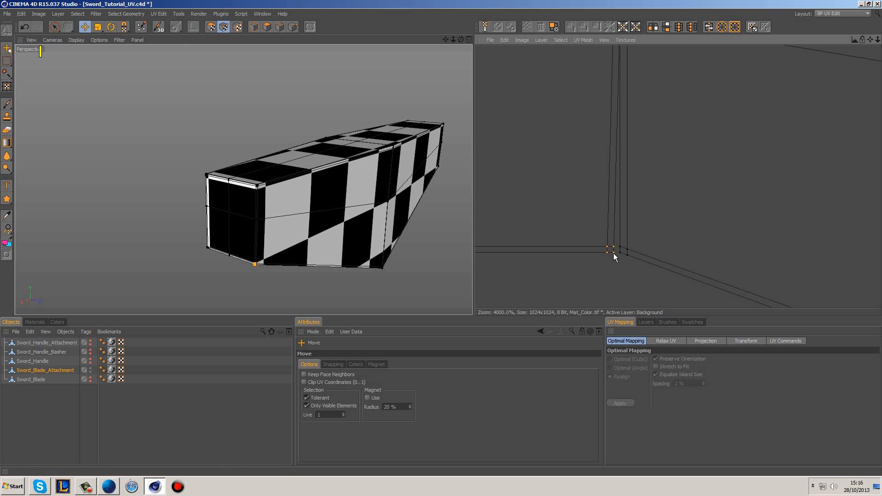
drag(613, 251, 617, 251)
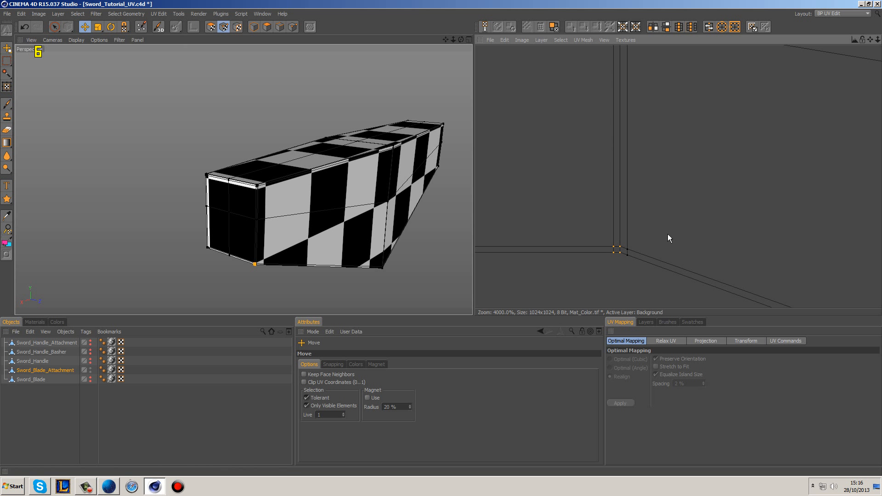
scroll(690, 234, down, 5)
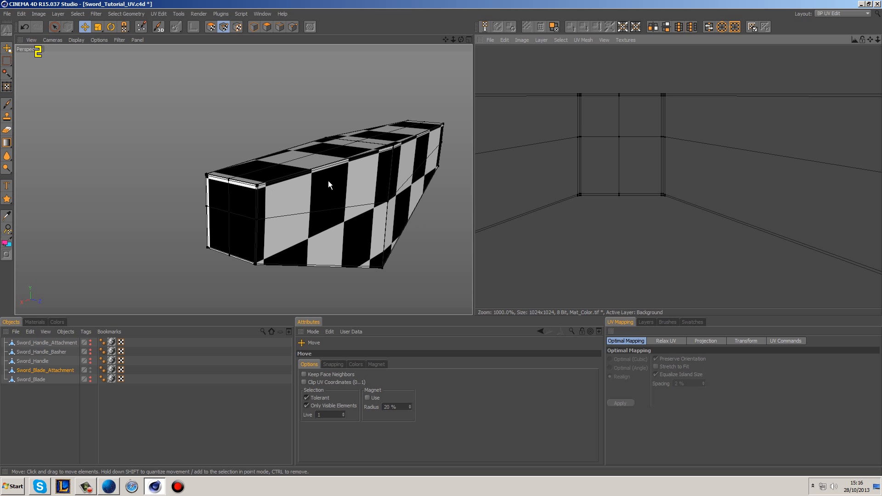
Step: Select the upper corner point at the model's opposite end, where the side meets the unattached end face
scroll(799, 219, down, 5)
alt+middle_drag(801, 217, 523, 149)
click(55, 25)
alt+drag(445, 125, 369, 154)
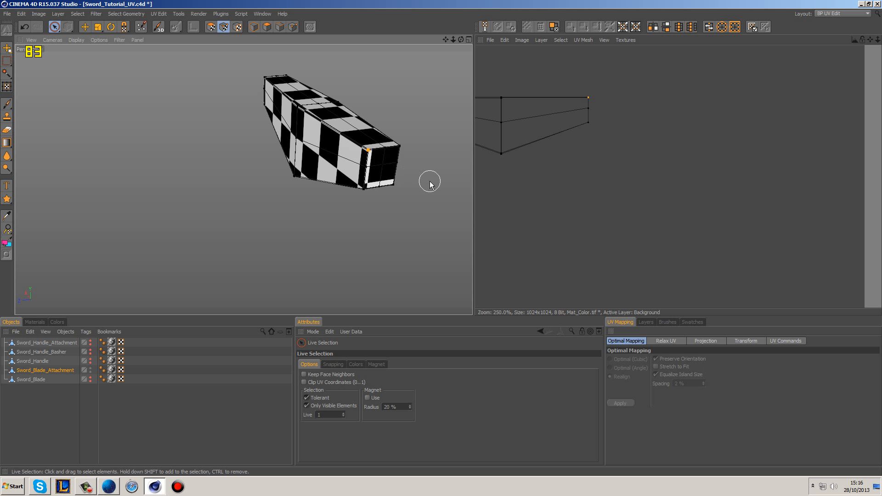
scroll(376, 158, up, 5)
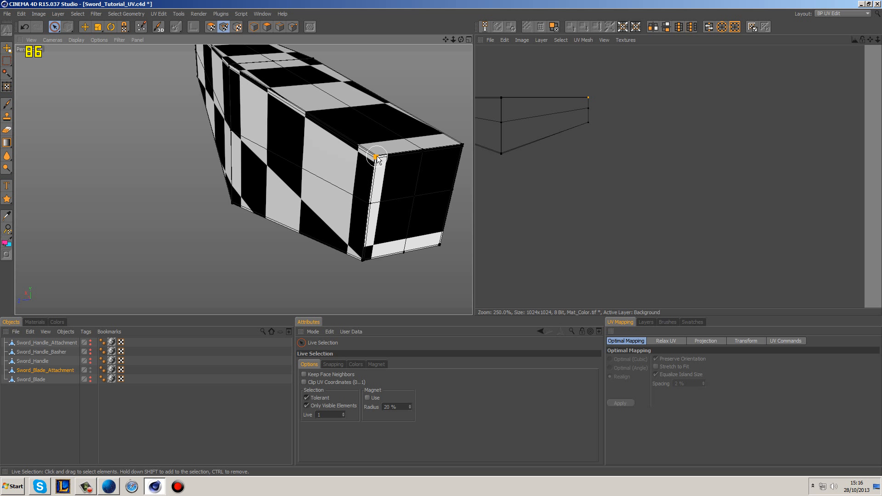
scroll(376, 157, up, 1)
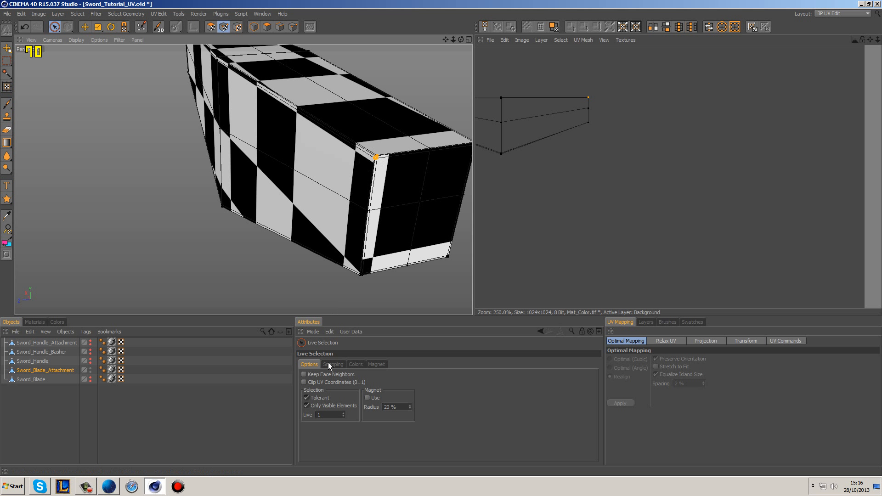
Step: Set the Live Selection radius to 5 and reselect the upper corner point to find its matching corners across the UV islands
drag(323, 415, 294, 417)
text(5)
click(406, 290)
click(374, 159)
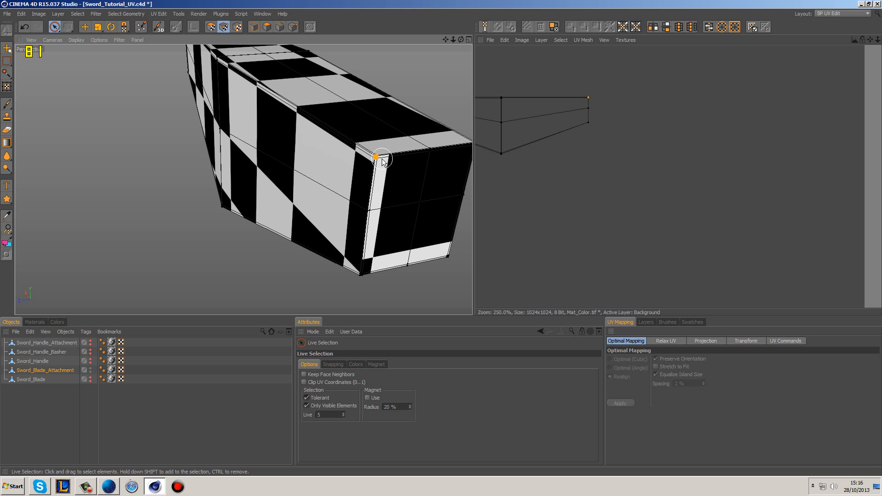
alt+middle_drag(668, 251, 881, 242)
scroll(668, 251, down, 1)
scroll(776, 211, down, 5)
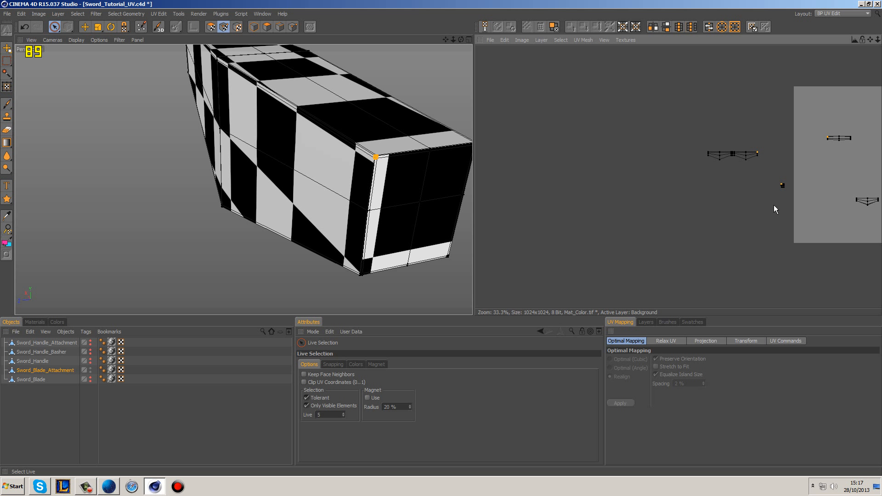
scroll(791, 191, up, 3)
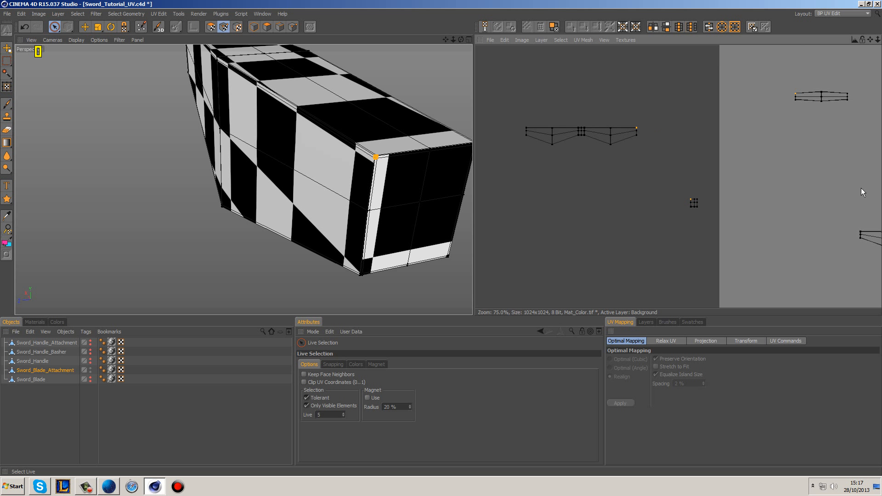
Step: Select the second end-face island in UV polygon mode, move it against the joined side island's free end with upper corners aligned, and deselect it
click(211, 26)
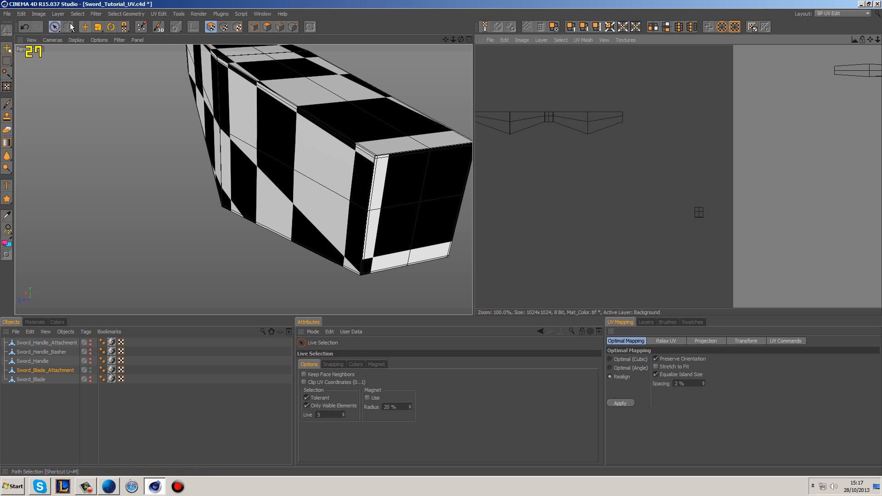
click(702, 210)
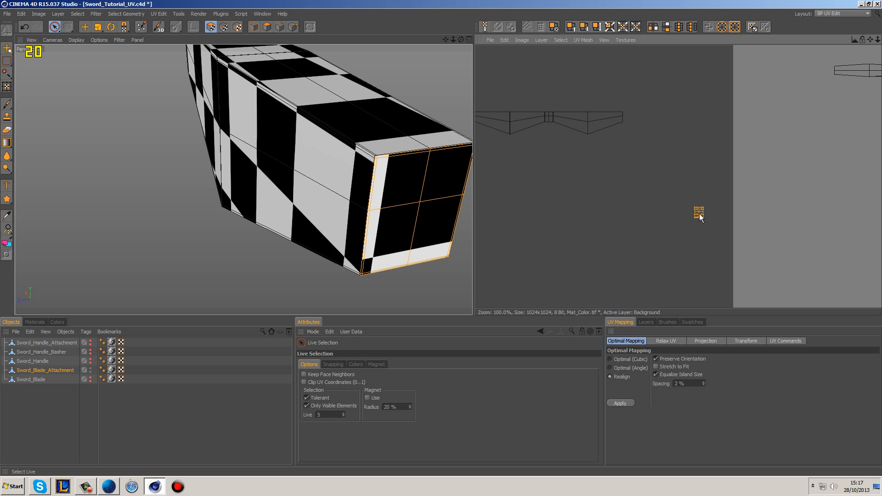
click(84, 27)
drag(699, 212, 628, 118)
scroll(678, 179, up, 2)
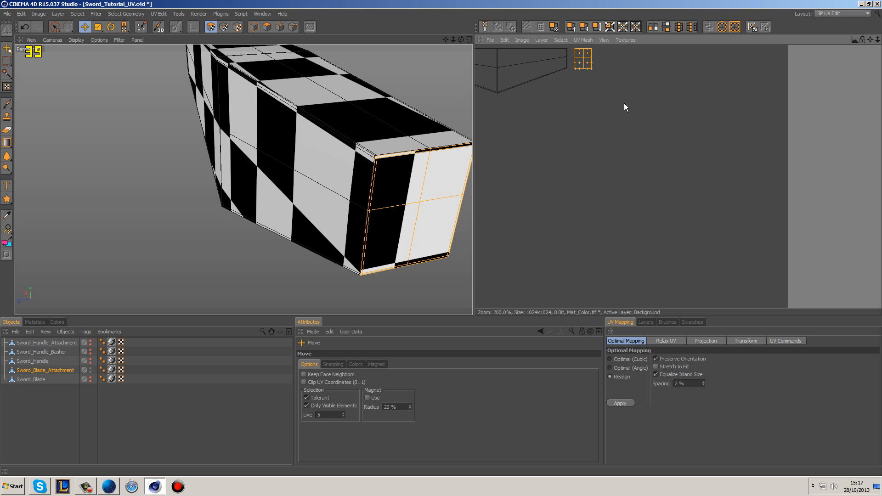
scroll(664, 148, up, 8)
alt+middle_drag(614, 99, 621, 101)
drag(720, 123, 642, 117)
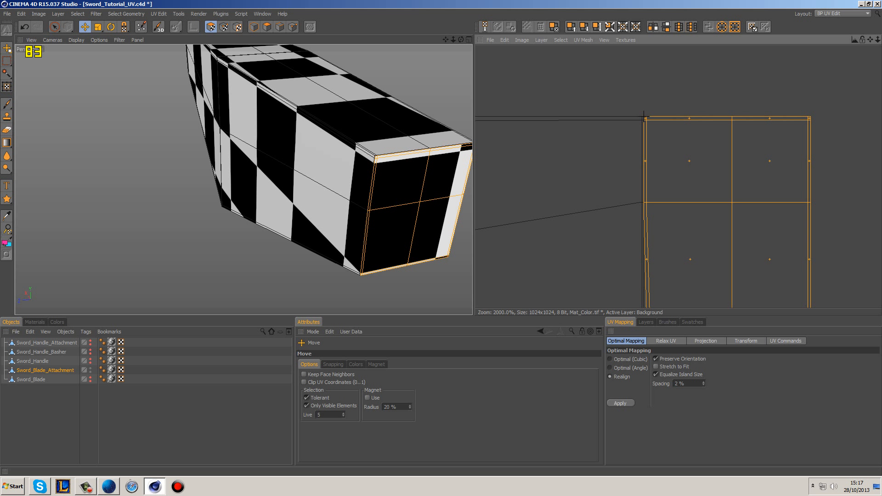
click(704, 100)
Step: Select the second end island's four lower corner points in UV point mode and move them onto the adjoining side island's lower corner
alt+middle_drag(715, 225, 717, 233)
scroll(638, 183, up, 2)
scroll(601, 176, up, 1)
click(223, 26)
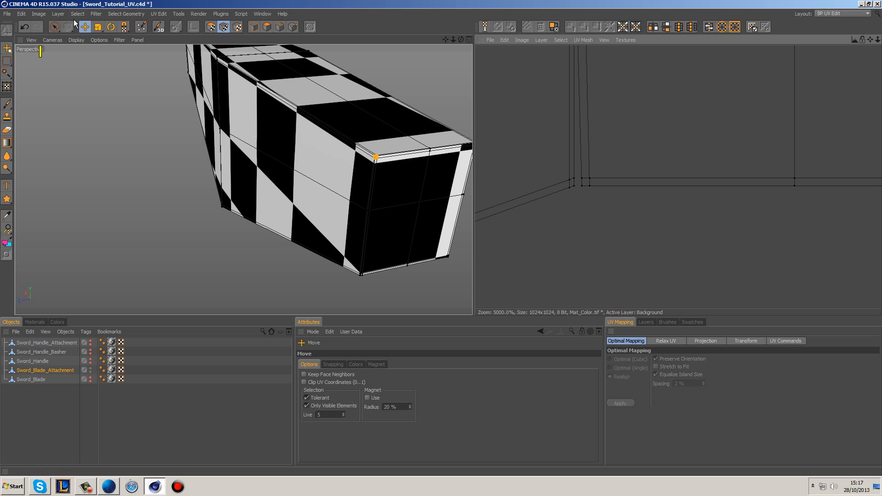
click(54, 27)
click(757, 195)
drag(709, 194, 690, 194)
ctrl+click(841, 185)
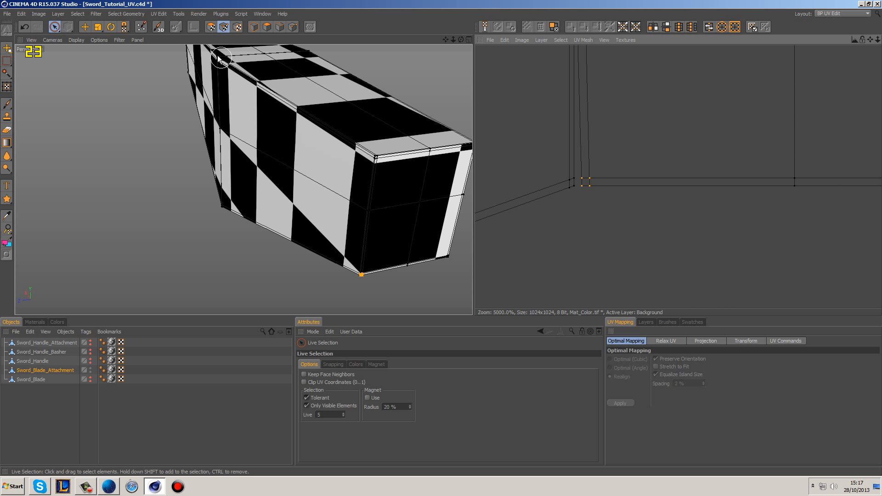
click(85, 27)
drag(582, 188, 574, 188)
scroll(631, 212, down, 10)
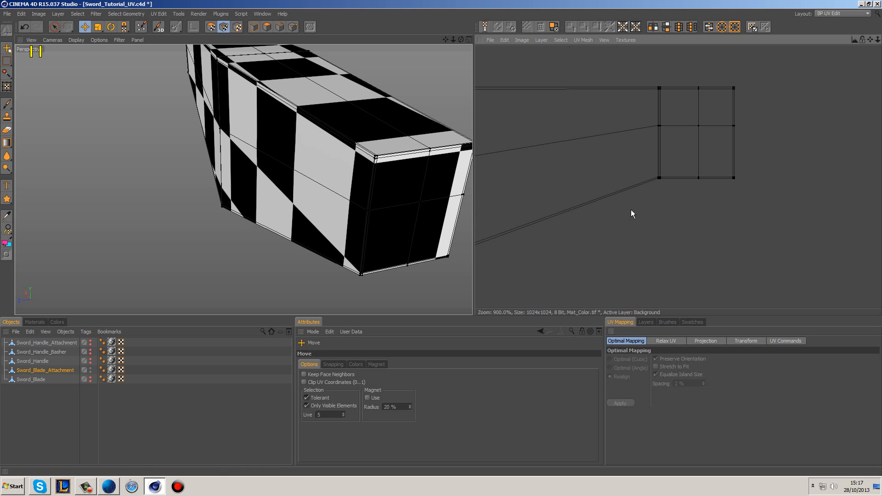
scroll(654, 218, down, 2)
alt+drag(300, 181, 385, 204)
scroll(714, 217, down, 6)
alt+drag(323, 191, 372, 147)
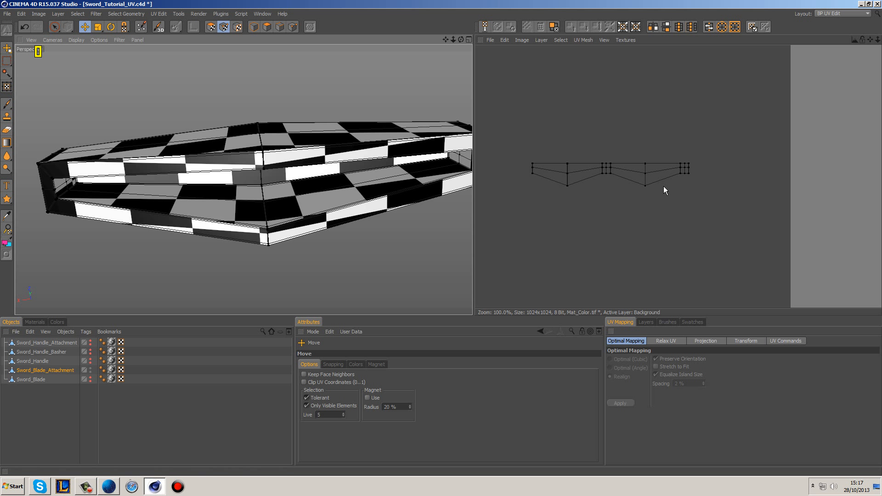
scroll(715, 186, down, 5)
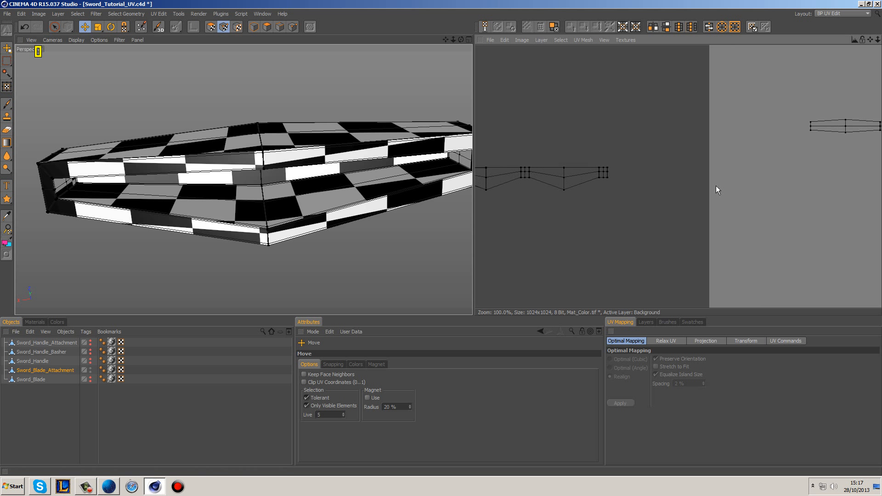
Step: Select all of the blade attachment's UV polygons with Rectangle Selection in UV polygon mode and apply the Box projection
click(54, 27)
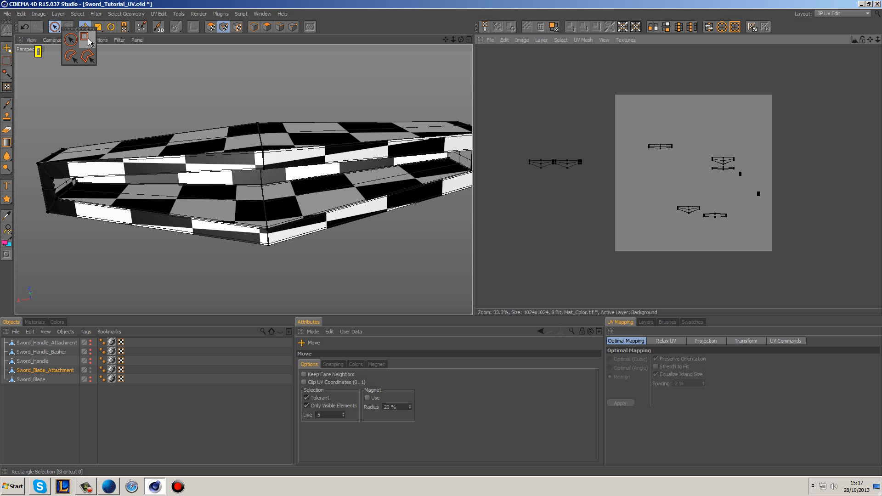
click(90, 42)
drag(512, 93, 828, 285)
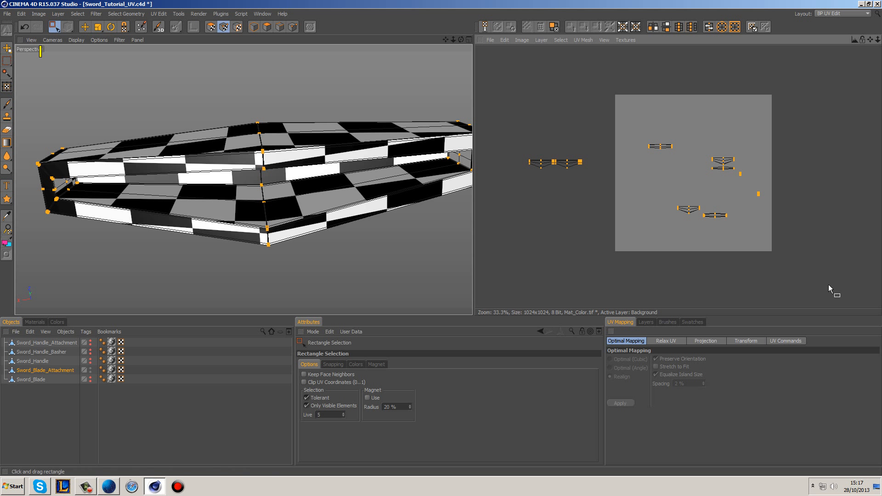
click(709, 342)
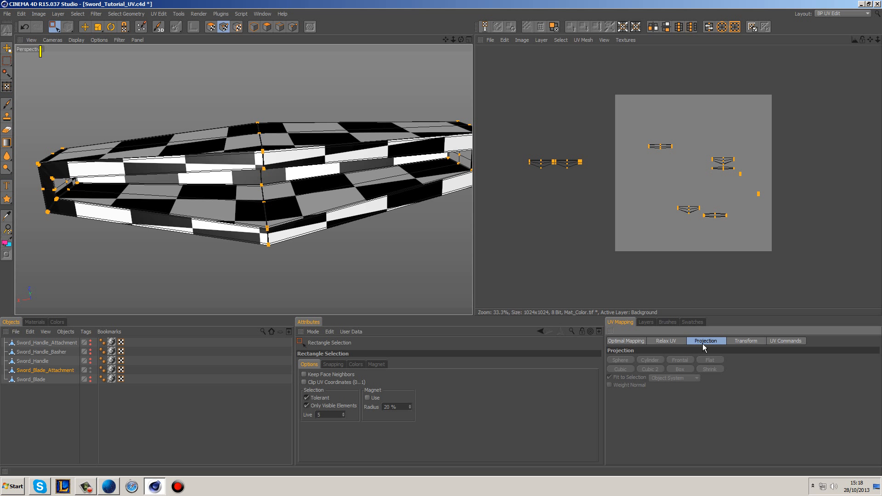
click(210, 27)
drag(505, 86, 597, 173)
click(681, 370)
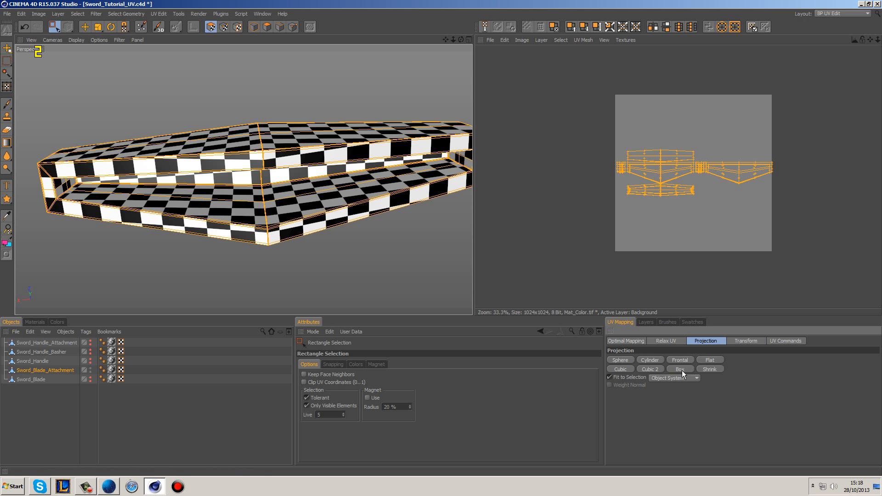
Step: Undo the Box projection on the blade attachment and realign its selected UV islands with Optimal Mapping
scroll(711, 203, up, 3)
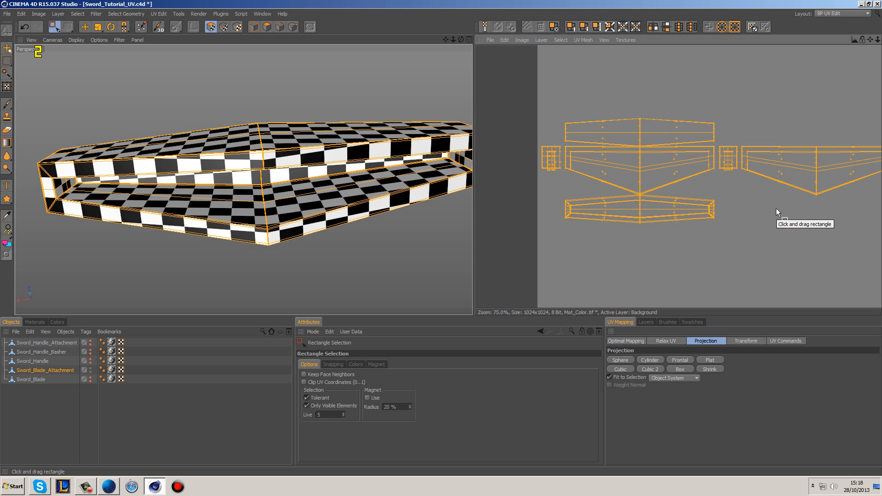
key(ctrl+z)
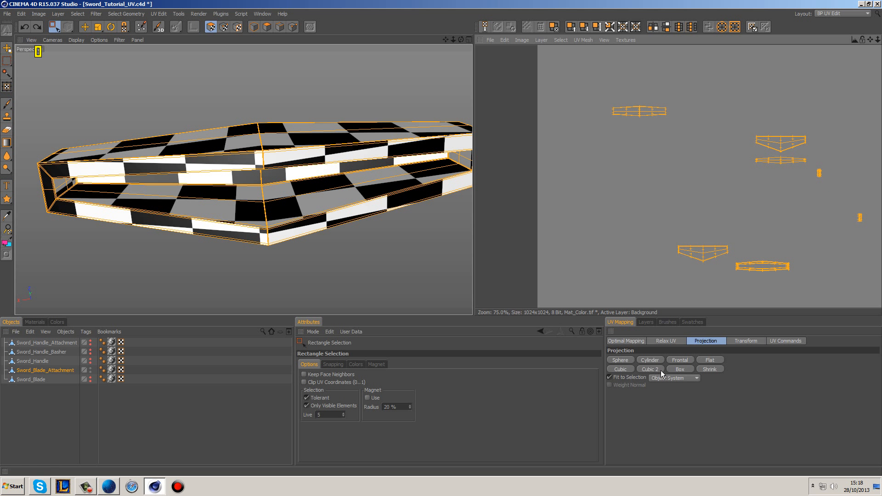
click(639, 343)
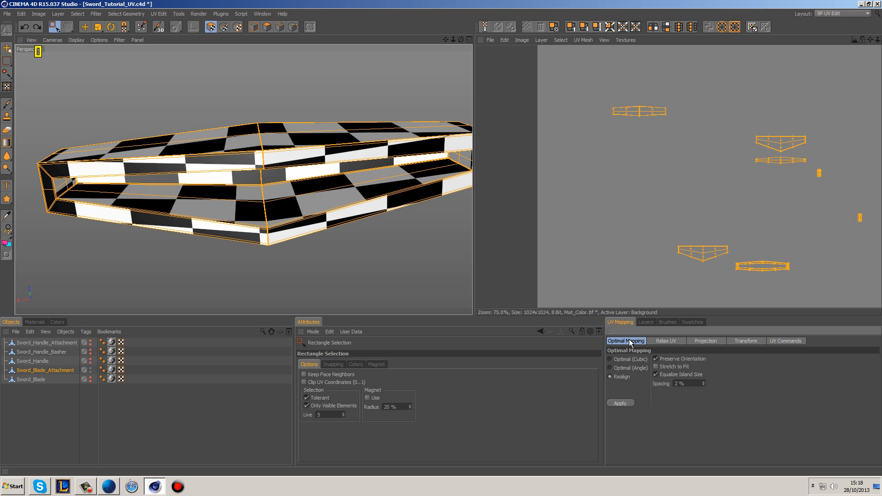
click(620, 403)
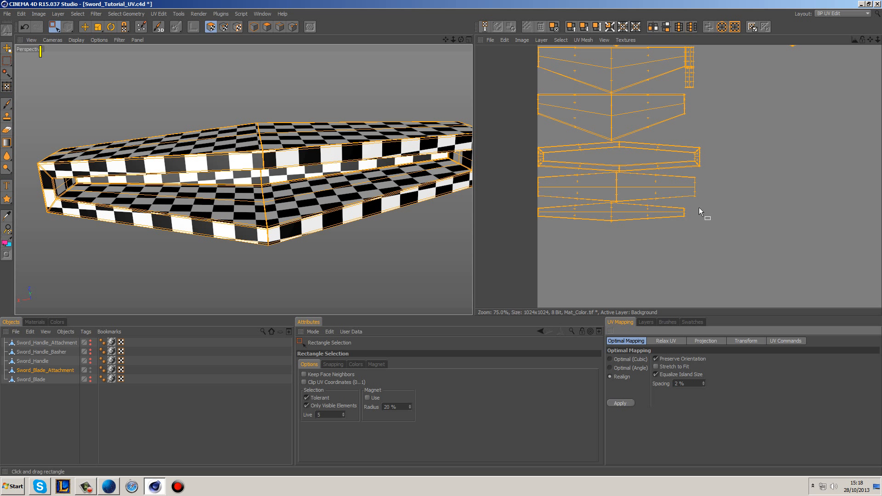
scroll(690, 169, down, 2)
alt+middle_drag(767, 110, 744, 122)
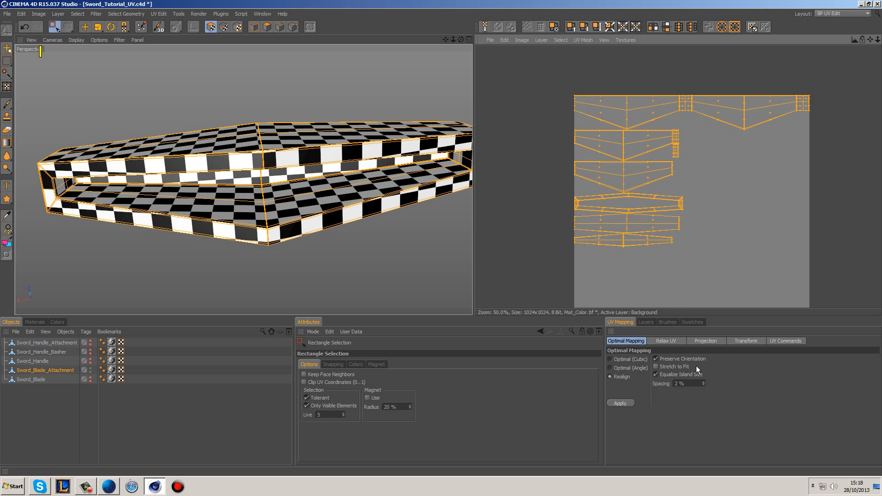
Step: Set the Optimal Mapping spacing to 5 %, realign the blade attachment's islands again, and deselect all UV polygons
click(692, 384)
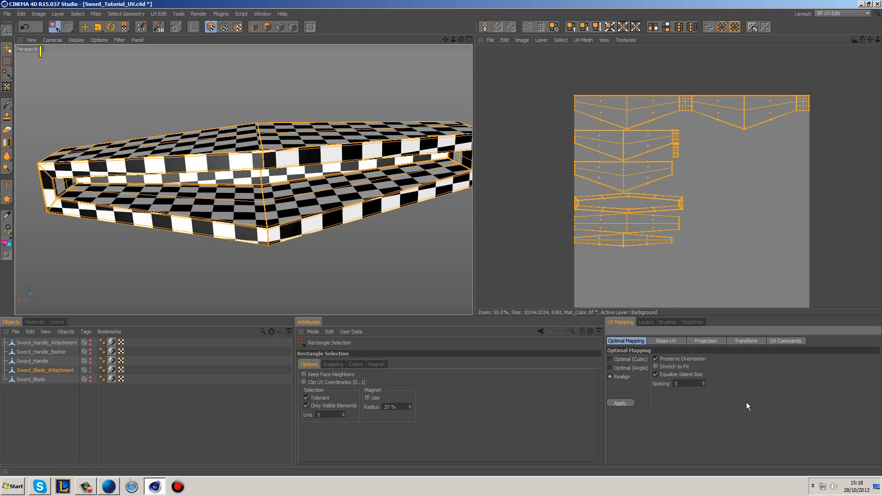
click(620, 402)
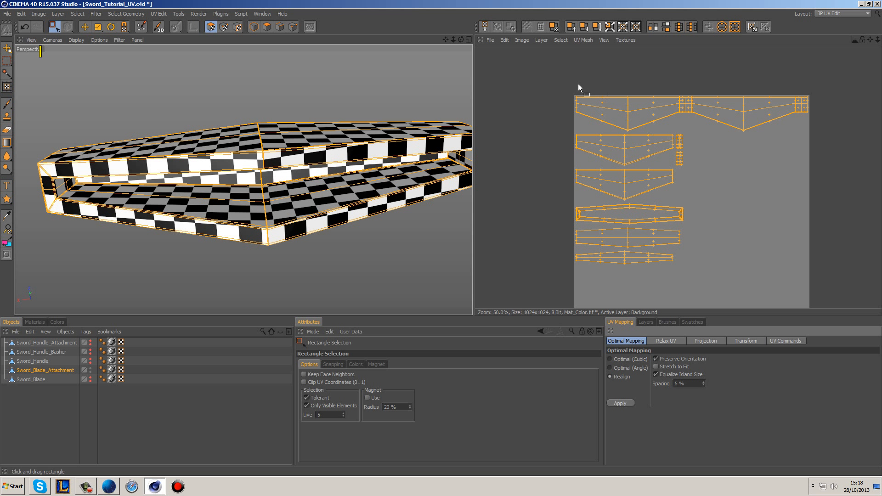
alt+drag(269, 127, 384, 84)
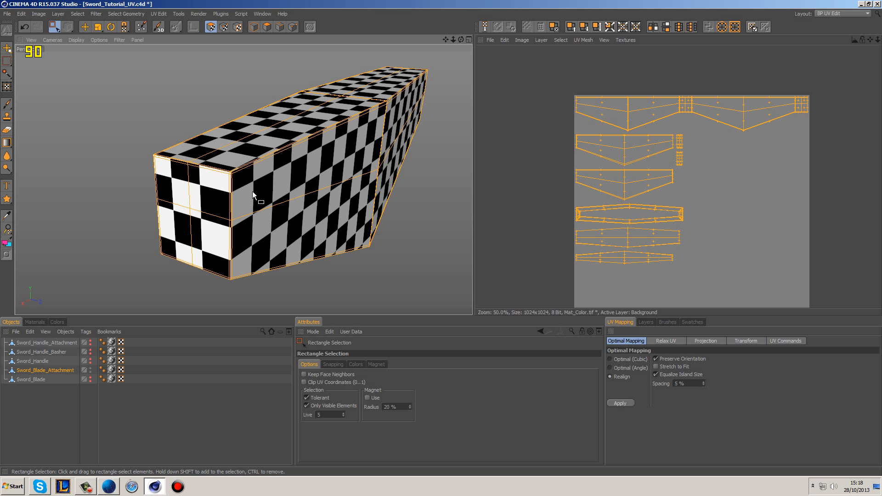
alt+middle_drag(662, 191, 622, 160)
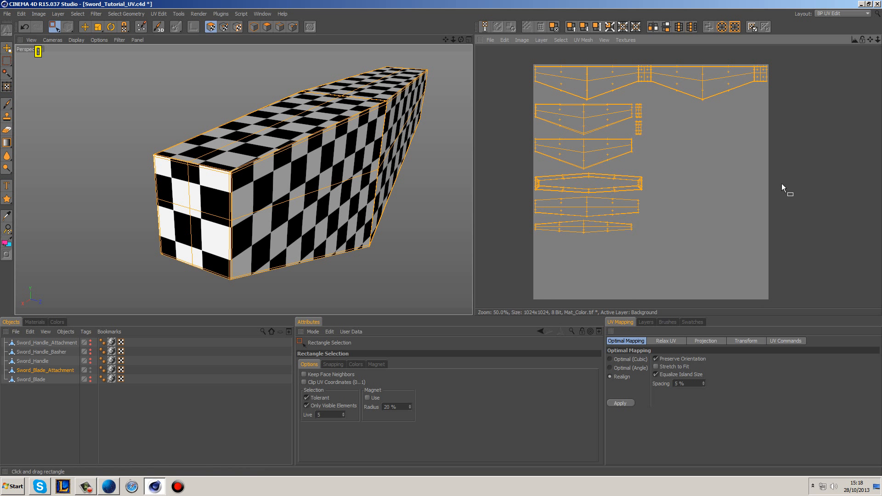
click(718, 236)
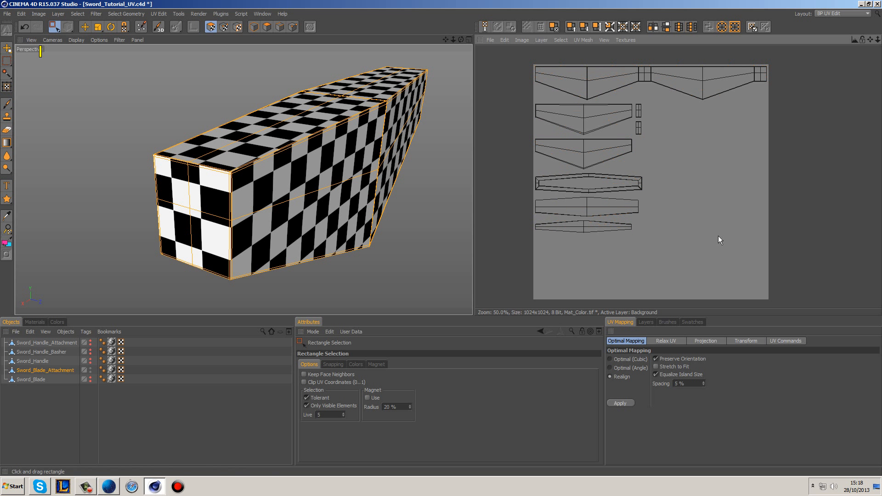
Step: Open the UV projection options and keep Object System as the coordinate system
click(693, 342)
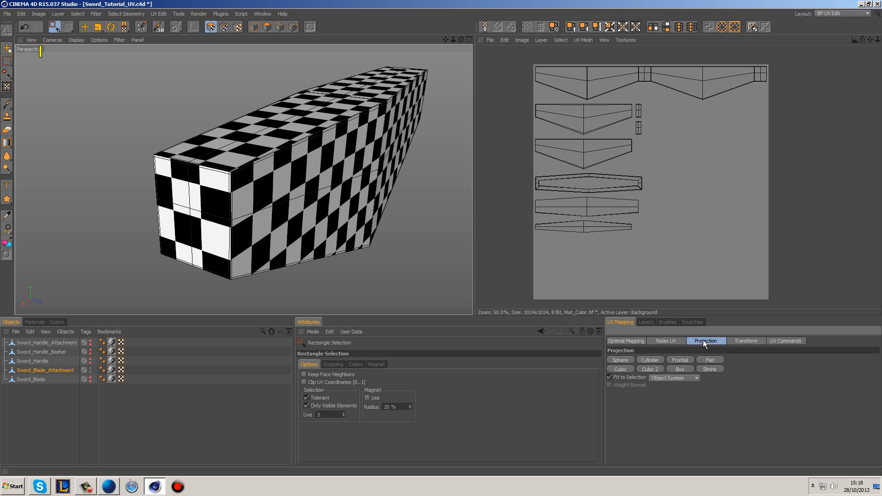
click(657, 377)
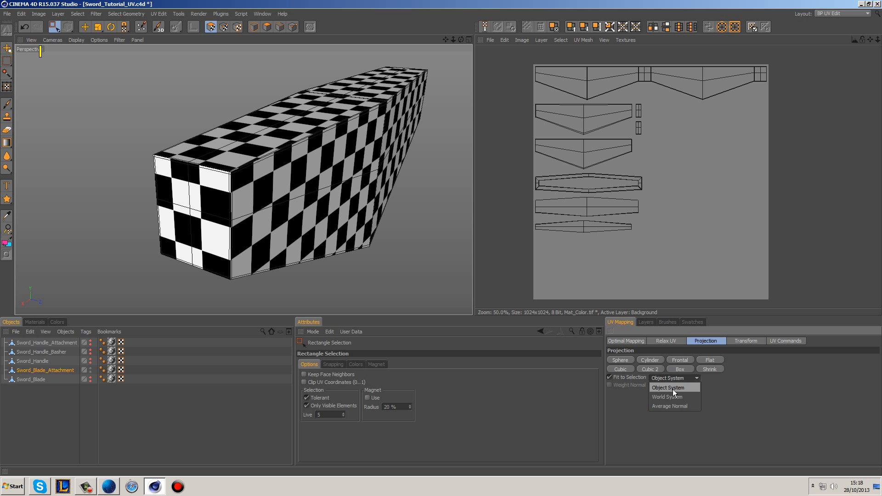
click(672, 389)
click(678, 377)
click(677, 379)
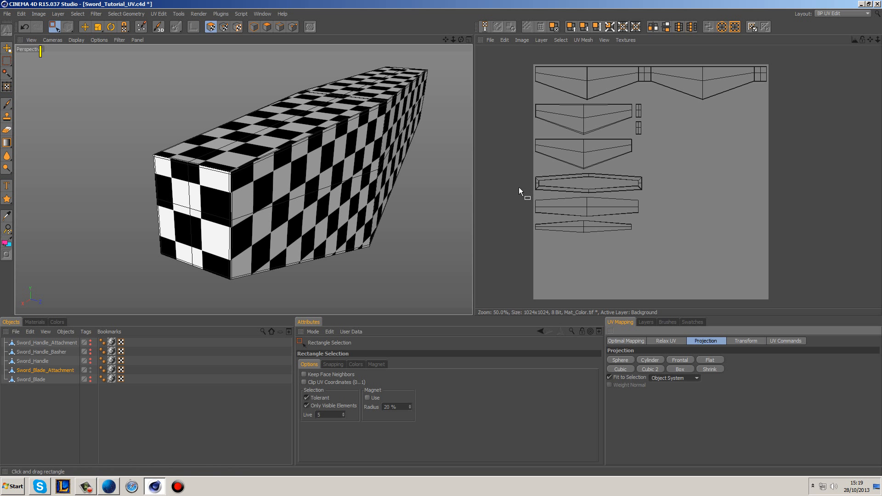
Step: Show Sword_Blade in the viewport and compare its checker size with the blade attachment's
click(91, 379)
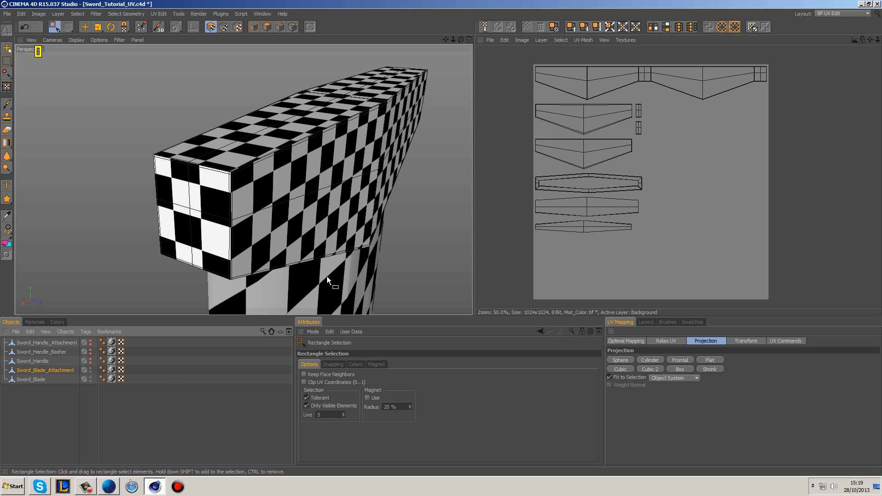
scroll(298, 253, up, 5)
scroll(293, 189, down, 10)
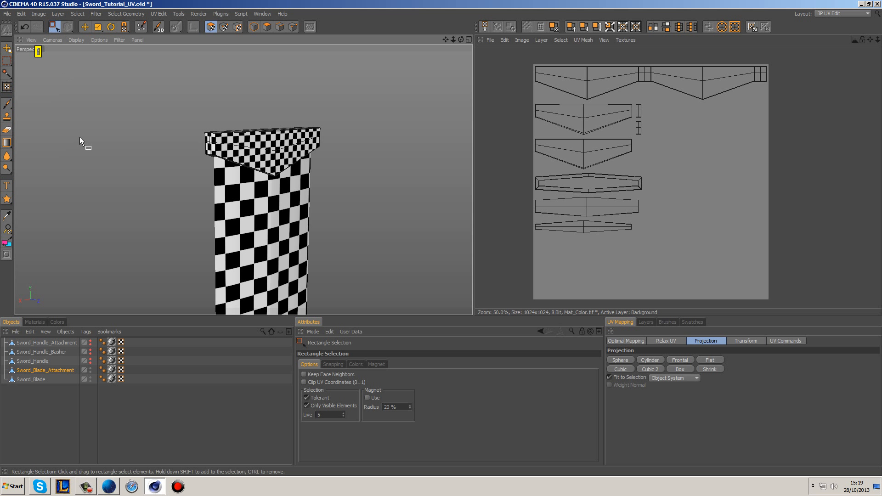
Step: Hide Sword_Blade and Sword_Blade_Attachment, select and show Sword_Handle, and clear its UV polygon selection
click(90, 369)
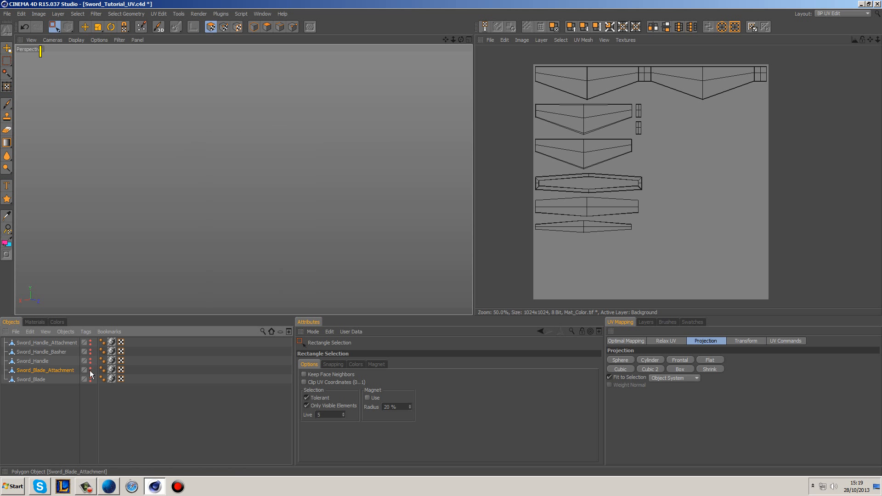
click(39, 361)
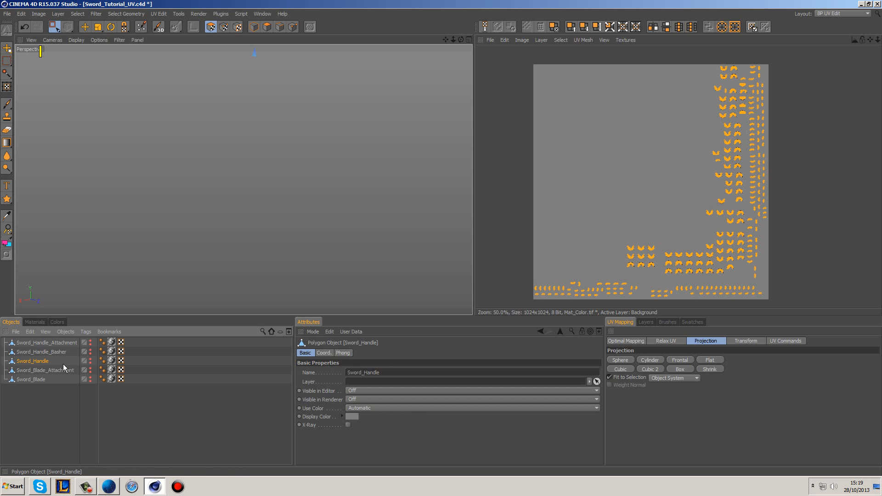
ctrl+click(90, 361)
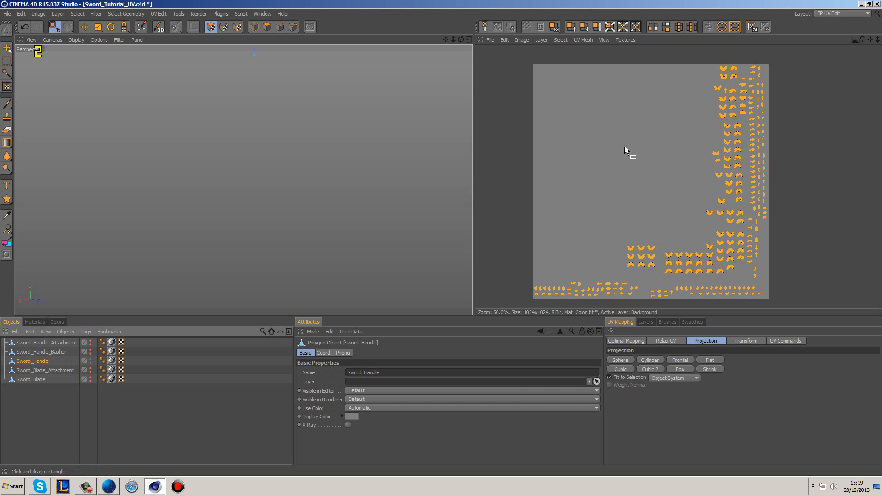
click(598, 155)
alt+middle_drag(319, 110, 320, 264)
alt+middle_drag(341, 136, 338, 275)
scroll(347, 134, down, 2)
alt+drag(352, 129, 321, 175)
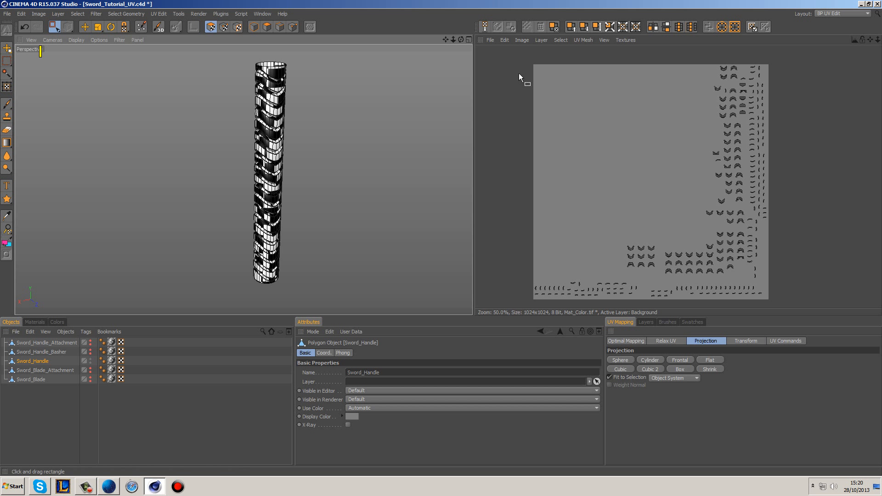
Step: Select all of the handle's UV polygons, apply the Box projection, and inspect the checker pattern on the handle
drag(513, 47, 847, 312)
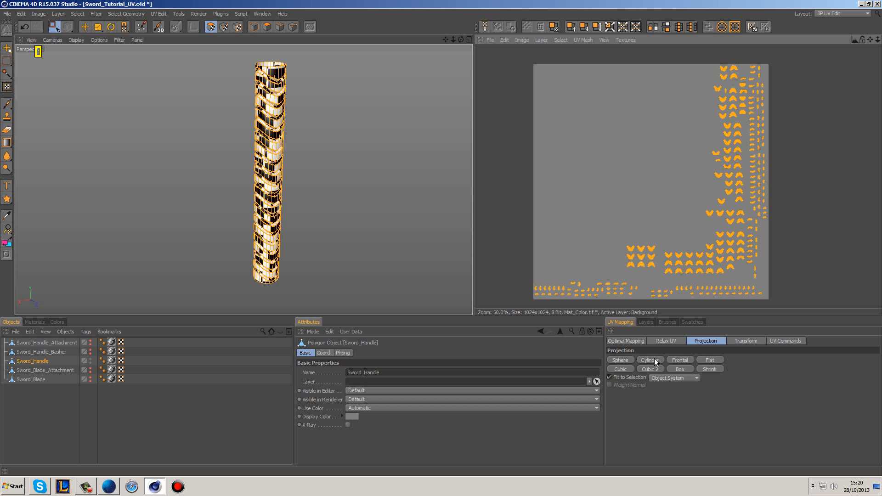
click(683, 369)
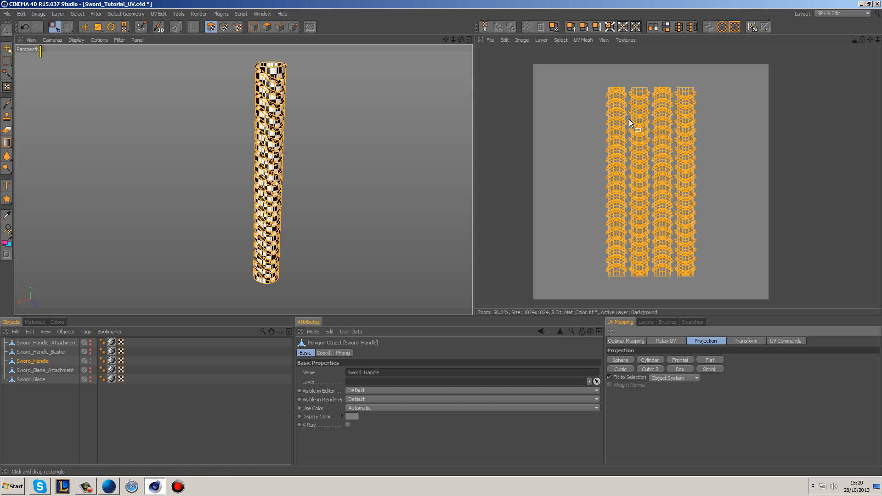
scroll(613, 133, up, 5)
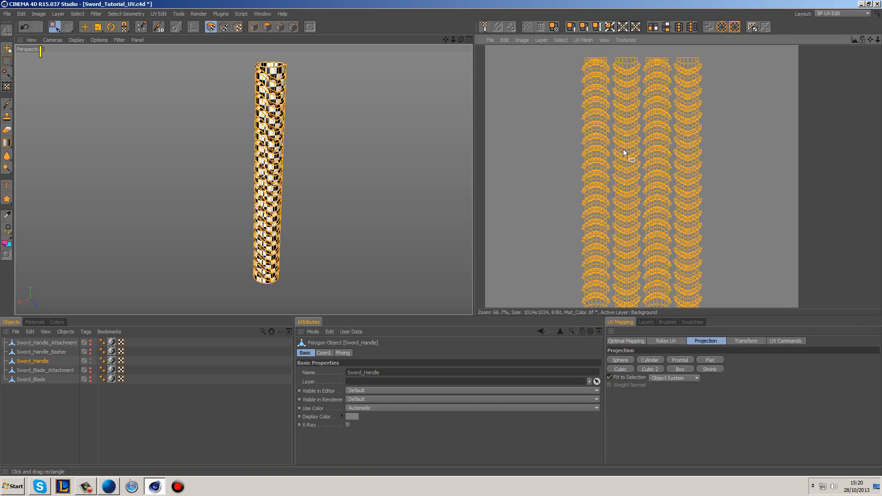
scroll(574, 182, up, 3)
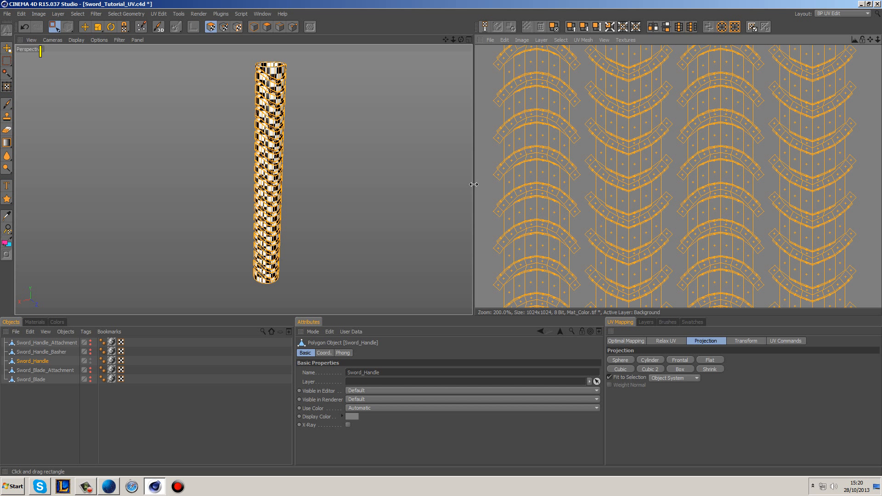
scroll(229, 96, up, 5)
scroll(327, 141, up, 2)
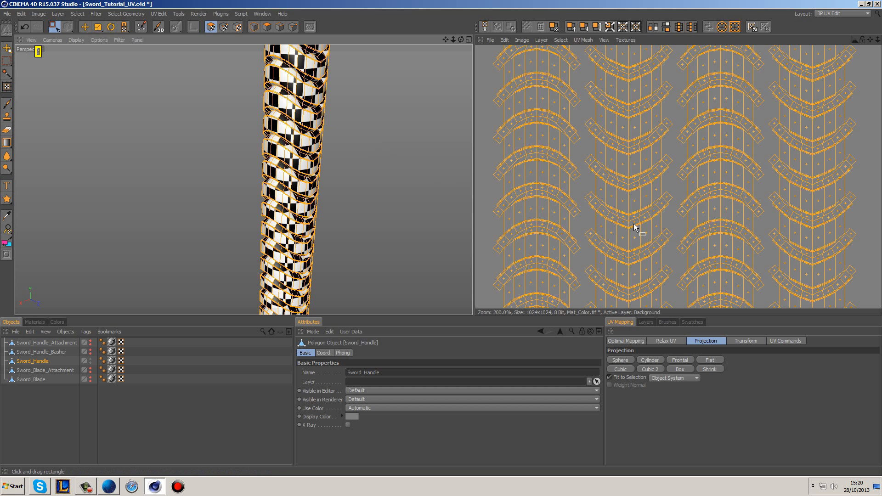
Step: Try the Cubic 2, Cubic and Frontal projections on the handle's UV polygons
click(658, 368)
scroll(669, 271, down, 5)
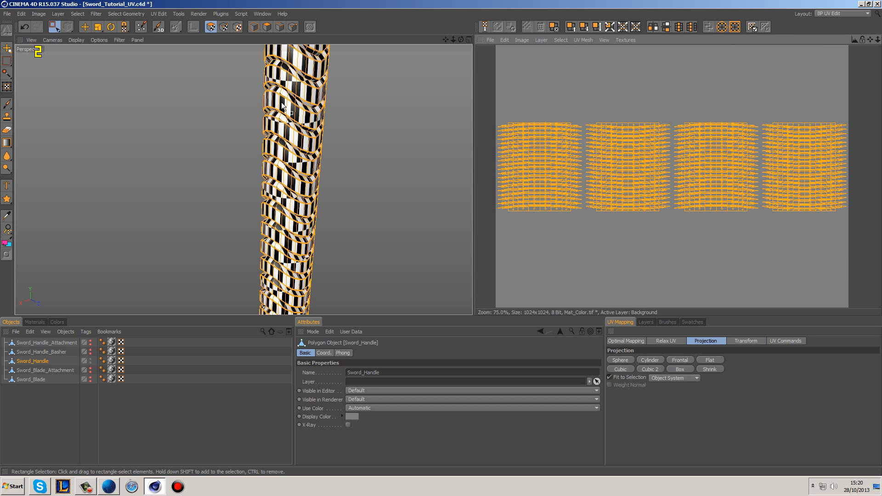
click(620, 369)
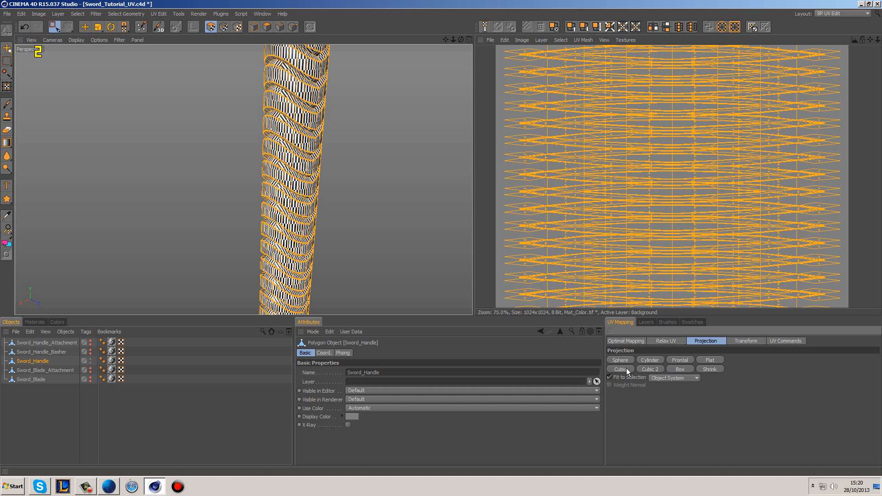
click(682, 359)
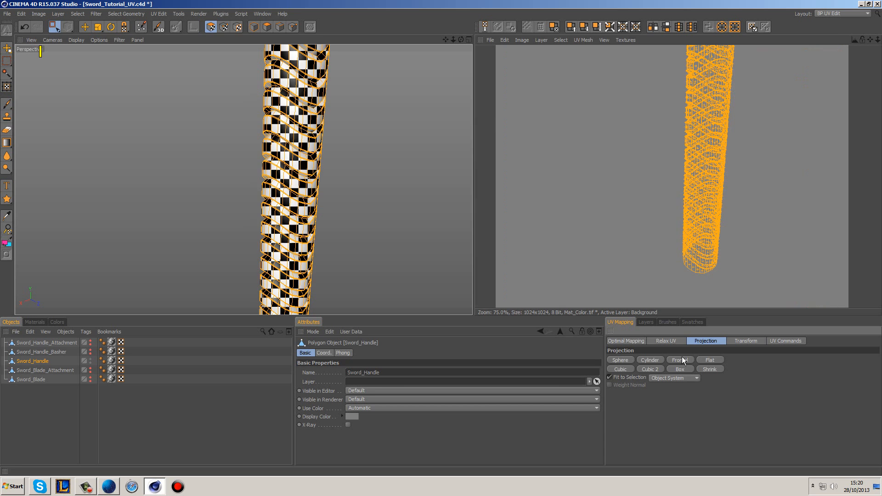
alt+drag(204, 184, 341, 224)
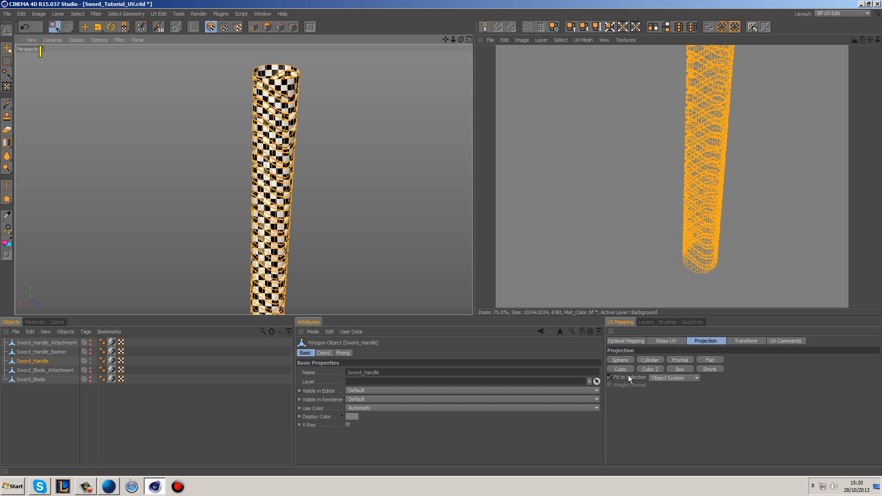
Step: Compare the Box and Cubic 2 projections on the handle with Fit to Selection off, and reapply Box with it on
click(674, 370)
click(609, 377)
click(680, 370)
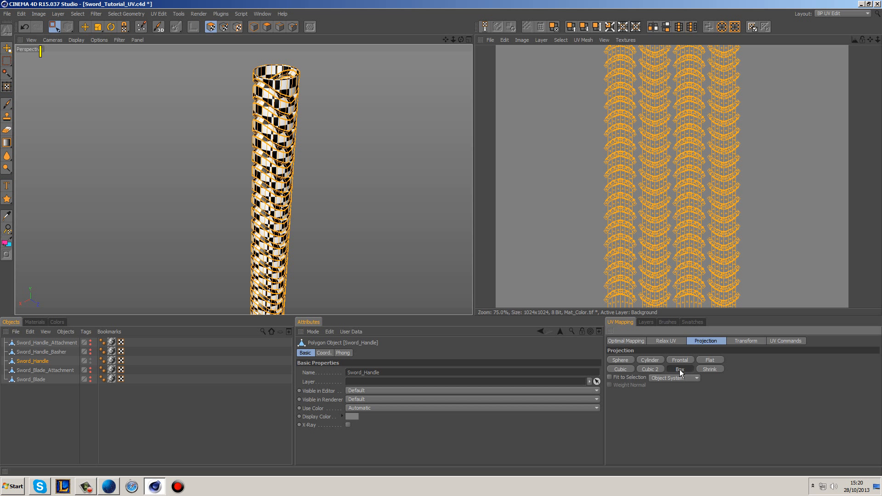
click(654, 369)
click(609, 377)
click(669, 369)
scroll(659, 256, down, 1)
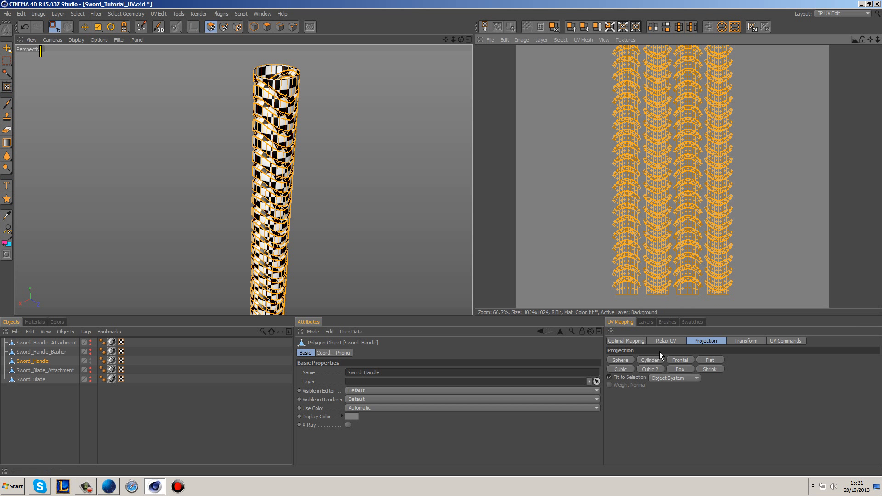
Step: Apply the Cylinder projection to the handle's UV polygons and inspect the stretching of the checker squares
click(646, 359)
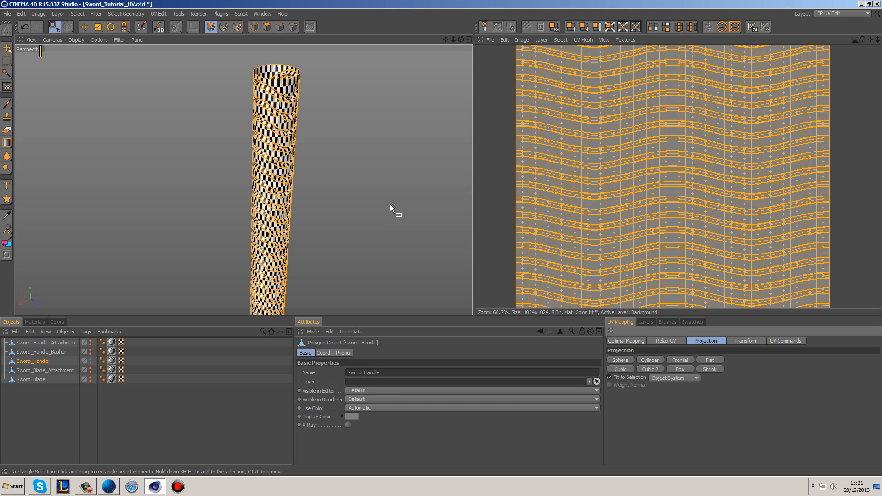
alt+right_drag(248, 96, 349, 131)
alt+middle_drag(349, 131, 360, 205)
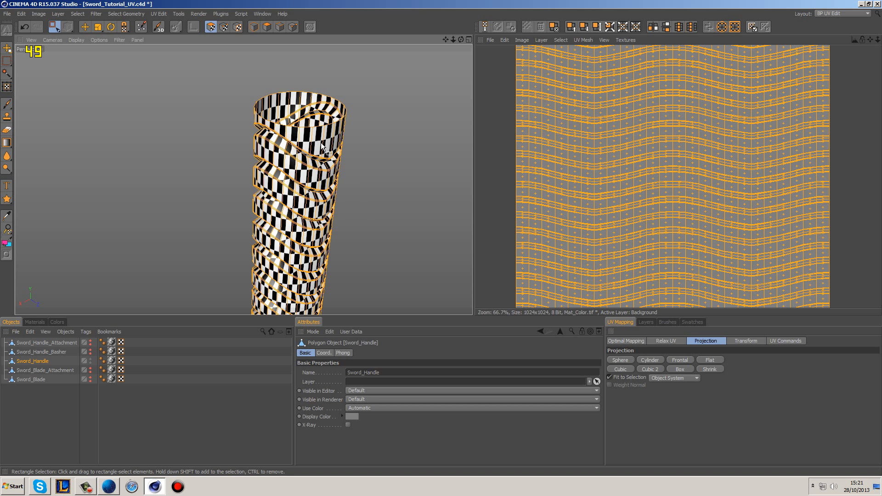
scroll(638, 218, down, 1)
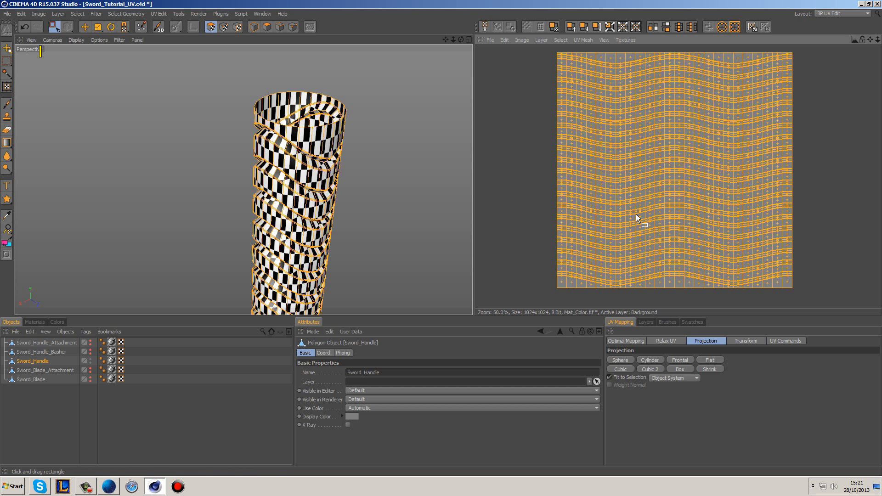
Step: Narrow the handle's UV mesh with Non-Uniform Scale to about two fifths of the texture width, and activate the Move tool
click(100, 28)
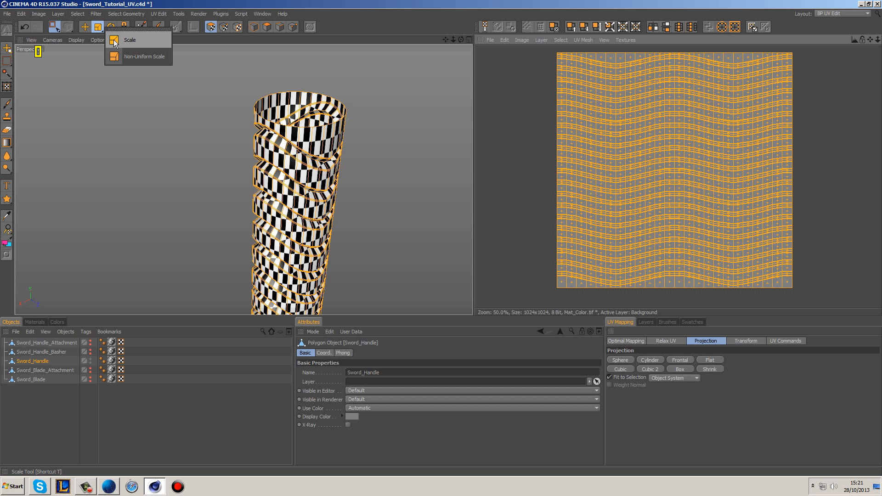
click(128, 57)
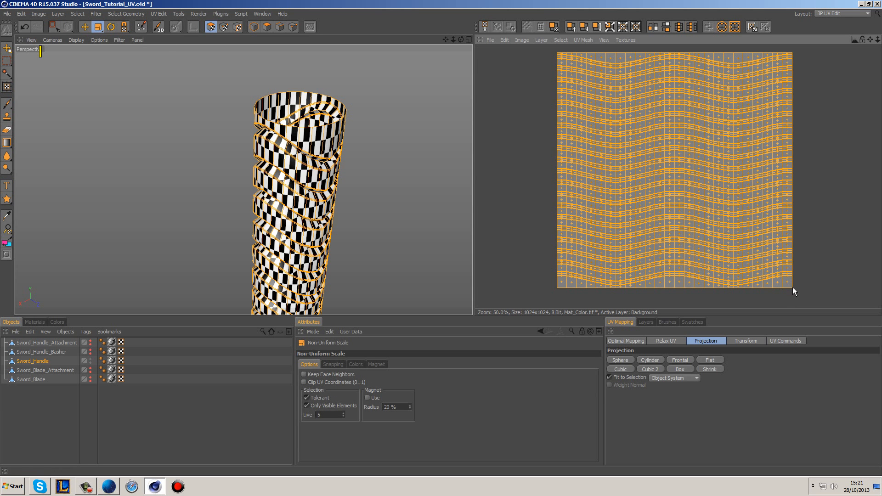
mouse_move(792, 287)
mouse_down()
mouse_move(698, 287)
mouse_move(792, 288)
mouse_up()
click(85, 27)
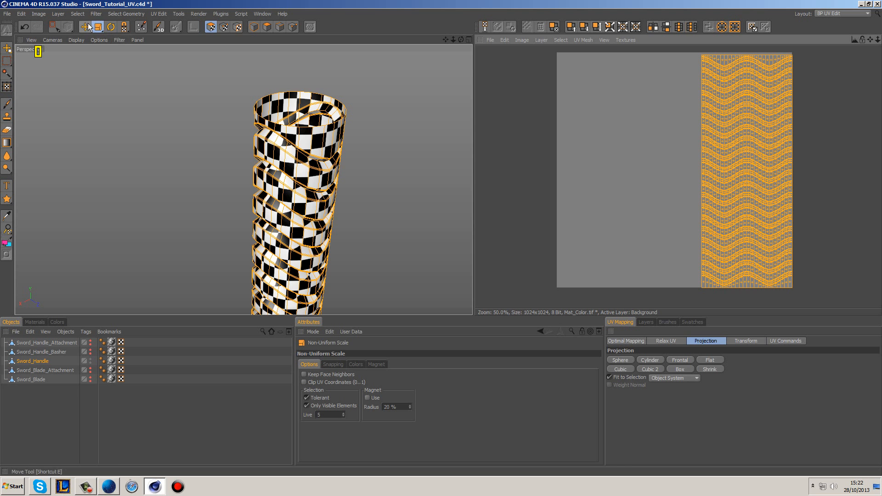
Step: Centre the handle's UV mesh on the texture and try an LSCM relax without pinned border points
drag(726, 172, 678, 164)
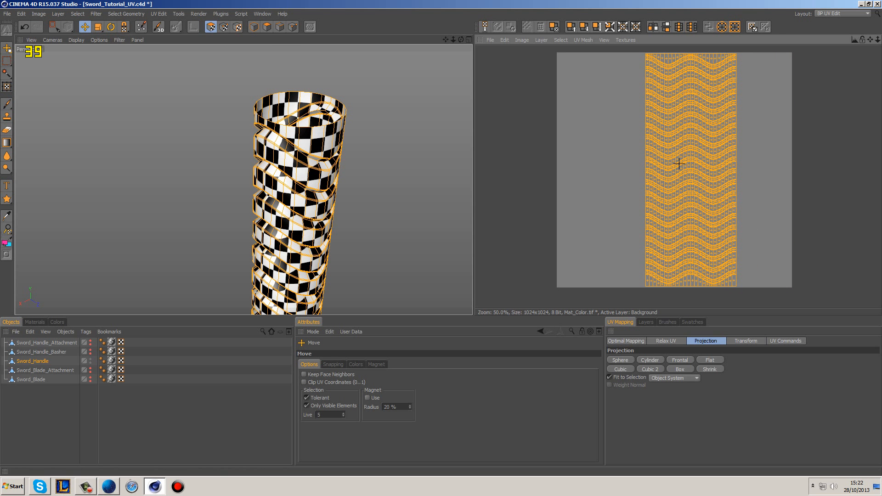
click(662, 342)
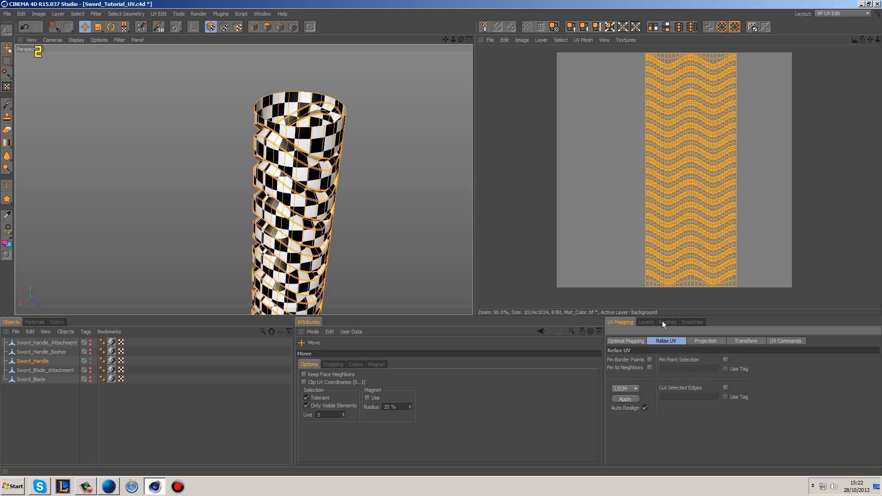
click(632, 399)
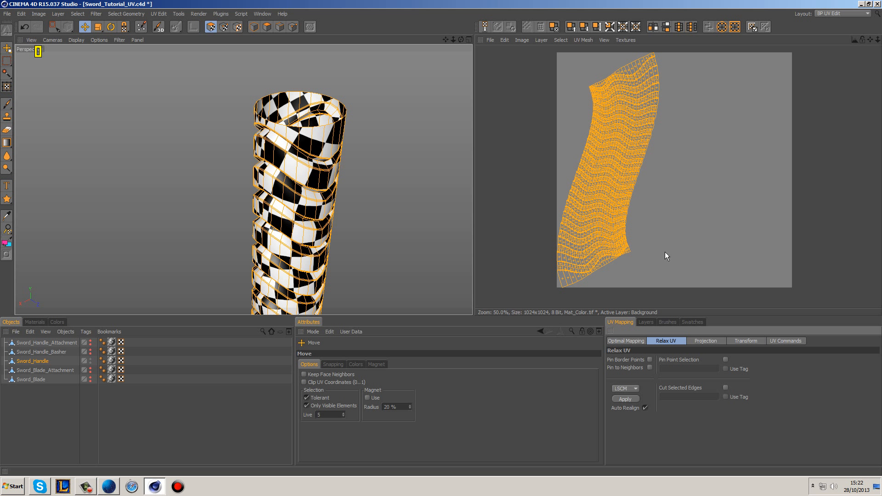
key(ctrl+z)
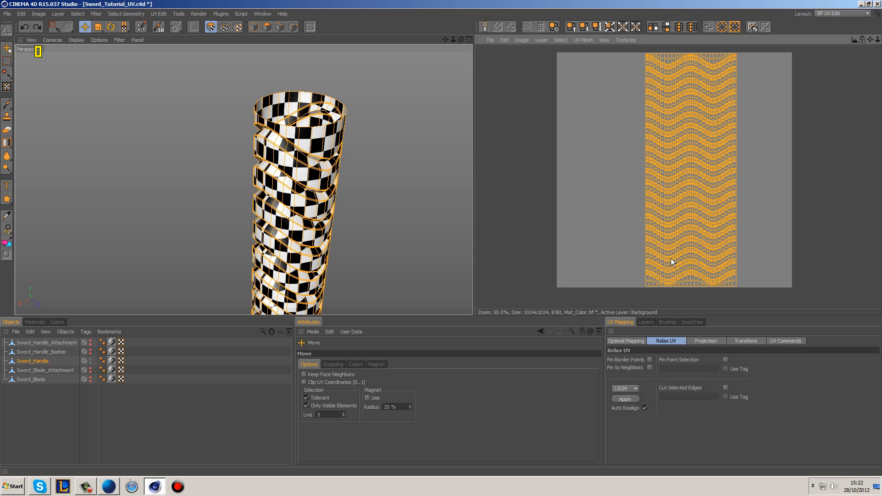
Step: Relax the handle's UVs with LSCM and Pin Border Points enabled, check the mesh edge, and reapply the relax
click(650, 360)
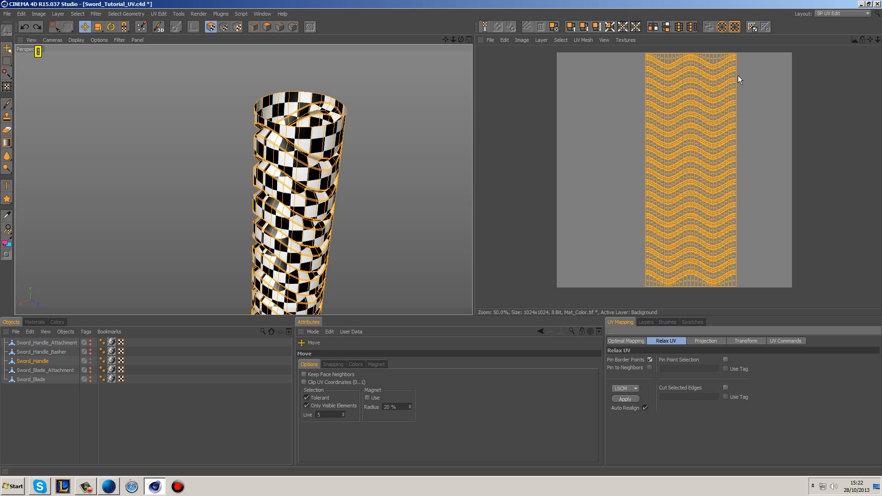
click(636, 399)
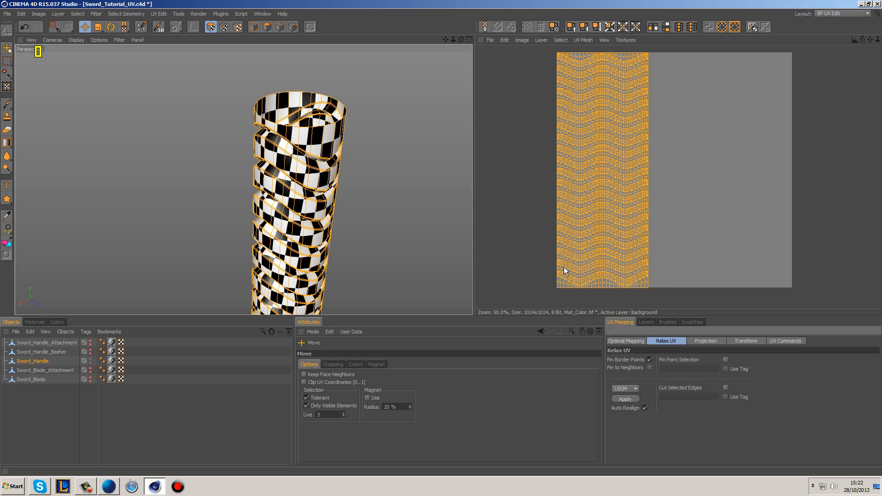
scroll(586, 266, up, 3)
scroll(573, 266, up, 5)
scroll(585, 252, up, 5)
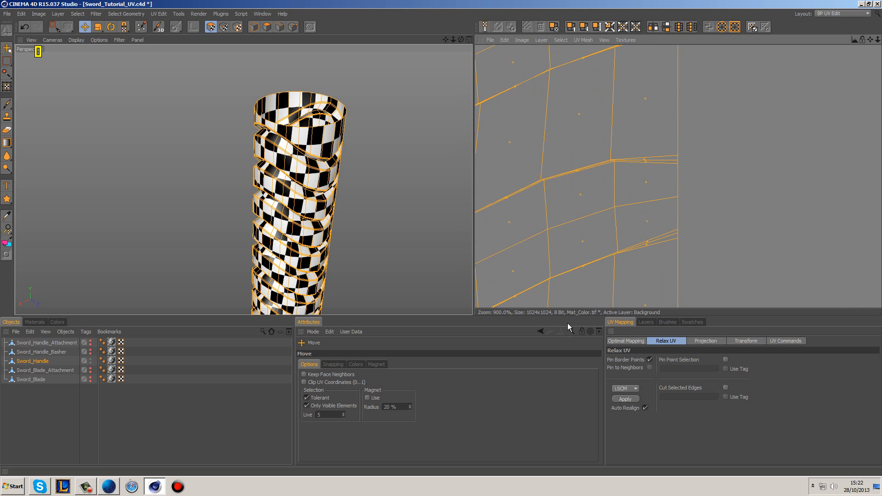
click(620, 398)
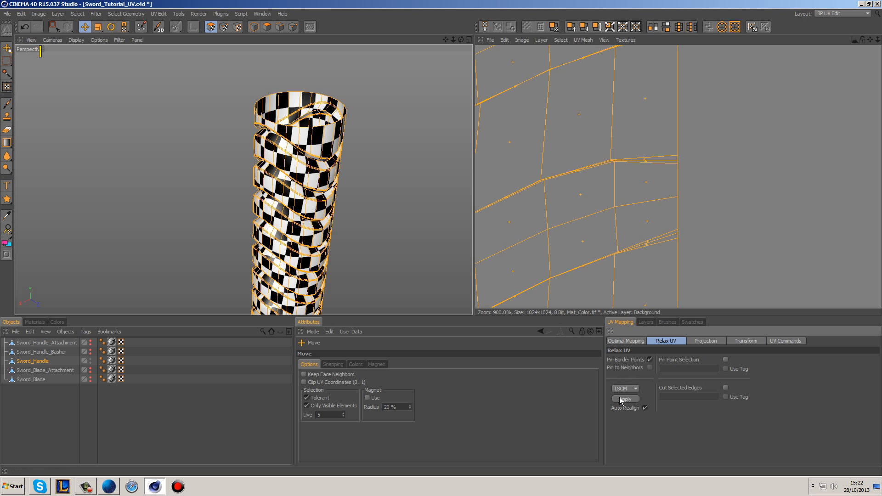
Step: Turn off Auto Realign and reapply the LSCM relax to the handle's UVs
scroll(571, 210, down, 5)
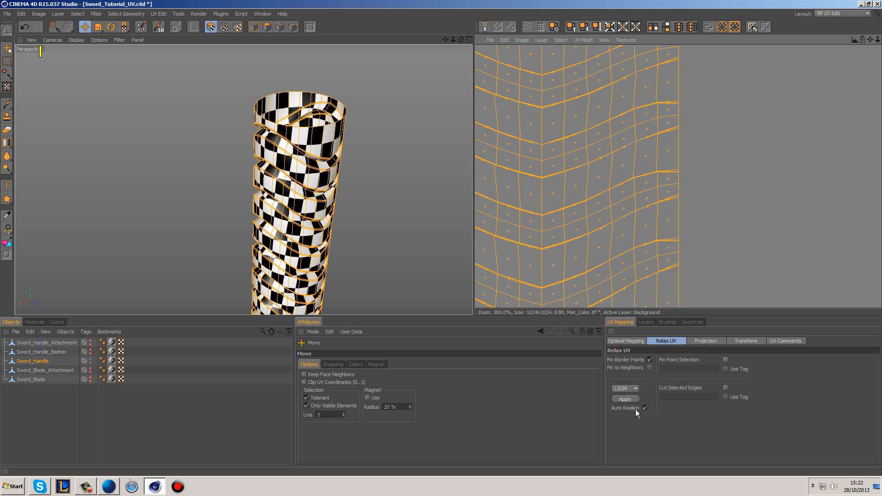
scroll(622, 207, down, 3)
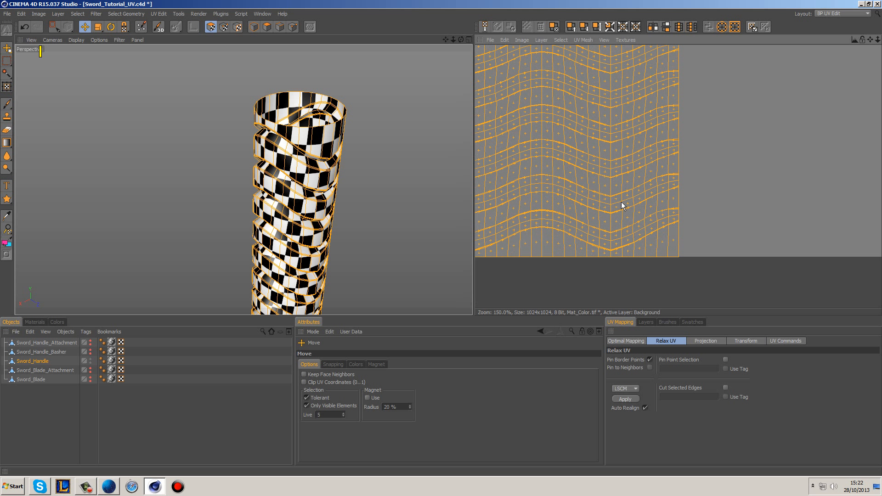
click(645, 408)
click(626, 398)
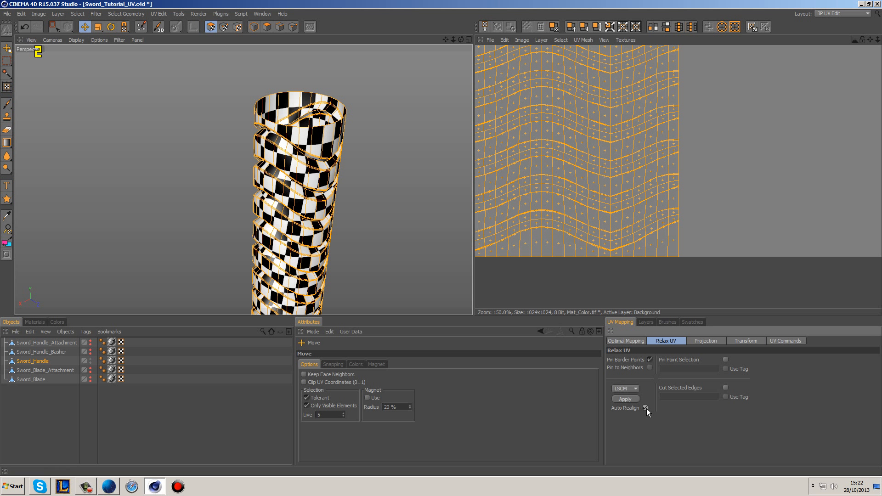
click(624, 399)
Step: Shift the handle's UV mesh, fit it back with the Realign option of Optimal Mapping, and inspect the checker squares up close
alt+middle_drag(616, 208, 658, 198)
click(631, 341)
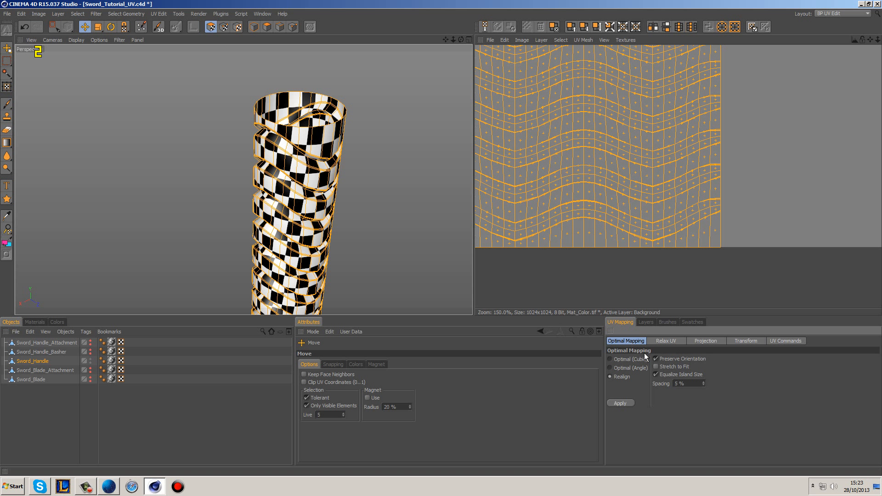
click(630, 403)
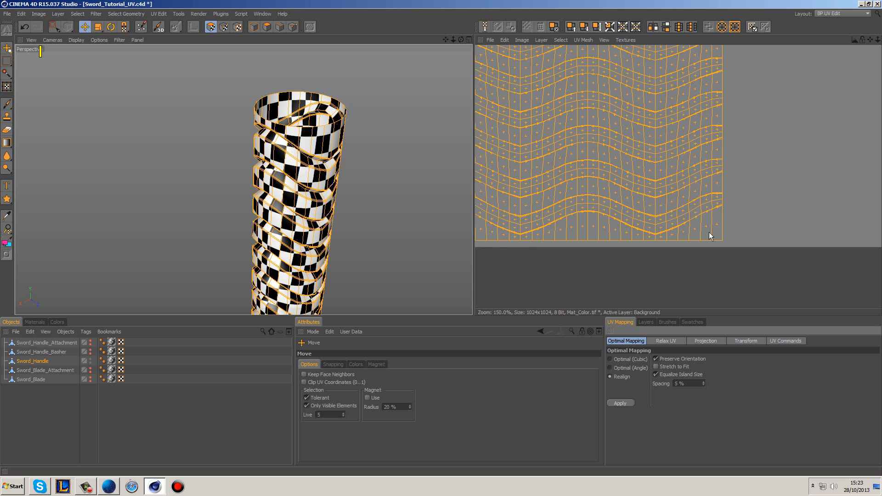
alt+middle_drag(620, 250, 715, 341)
alt+middle_drag(447, 175, 418, 78)
alt+drag(421, 176, 333, 92)
scroll(373, 169, up, 10)
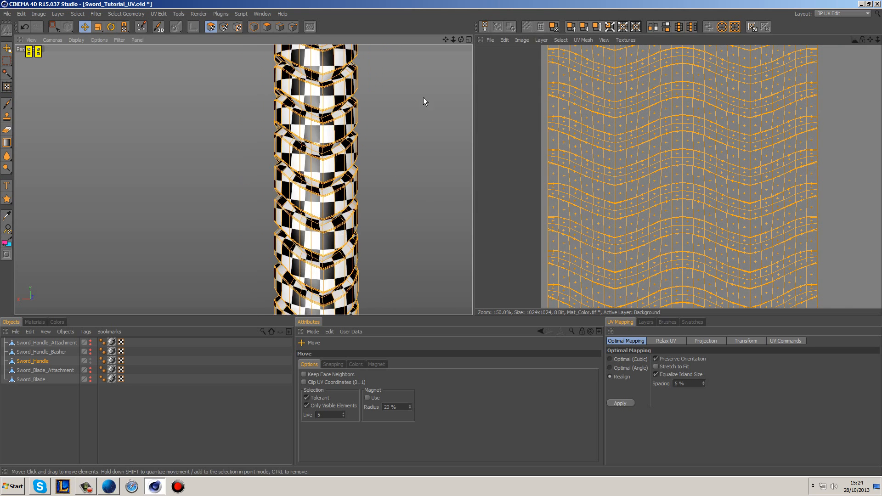
scroll(348, 188, up, 3)
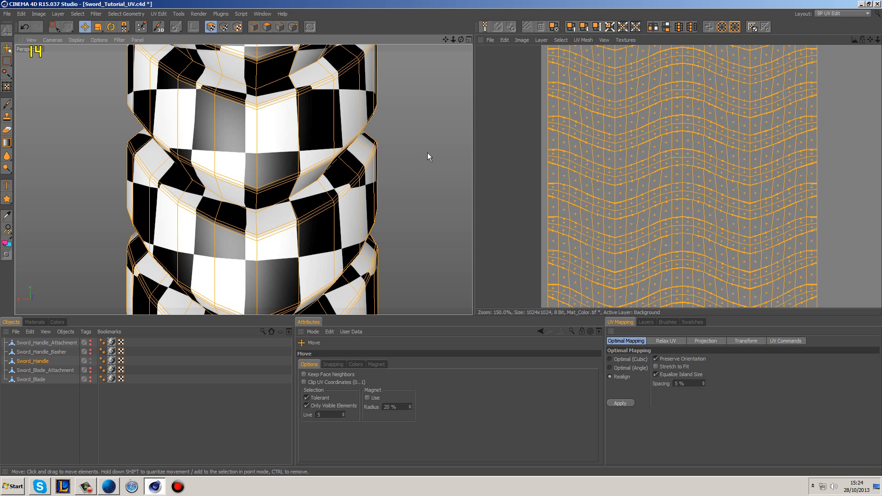
Step: Deselect the UVs, hide Sword_Handle, show and select Sword_Handle_Basher, and bring the block and its UV islands into view
click(873, 110)
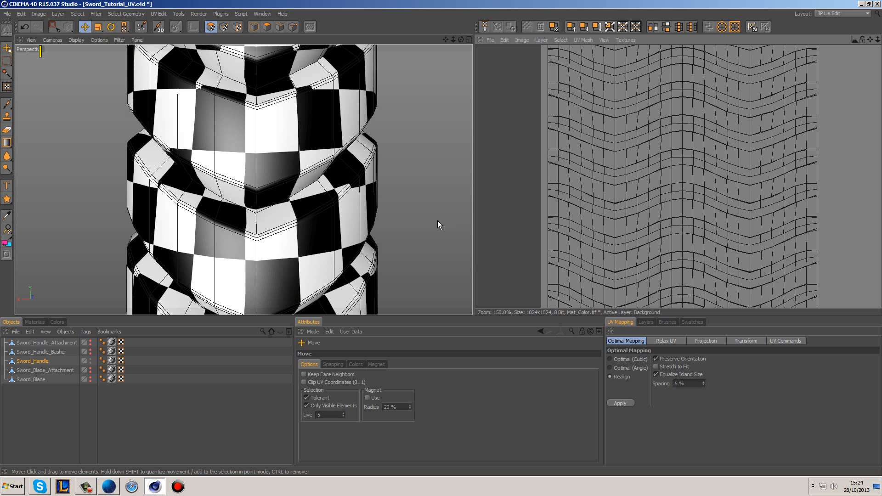
click(90, 359)
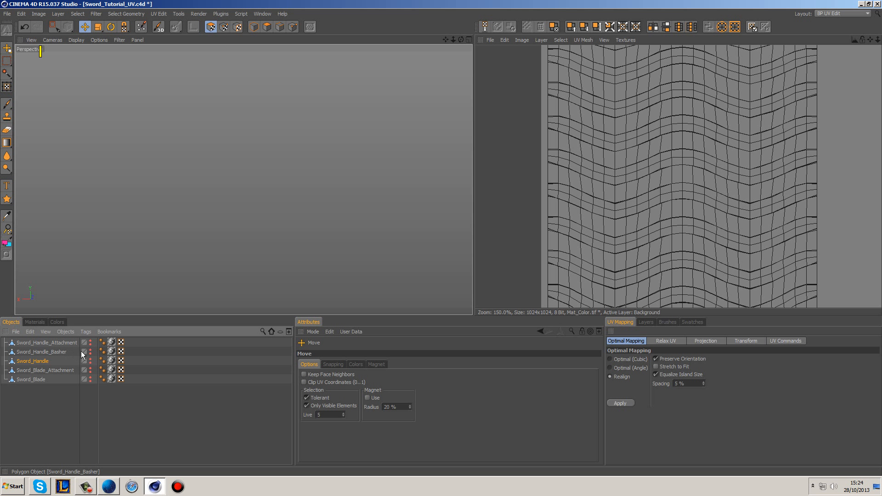
click(90, 352)
click(53, 352)
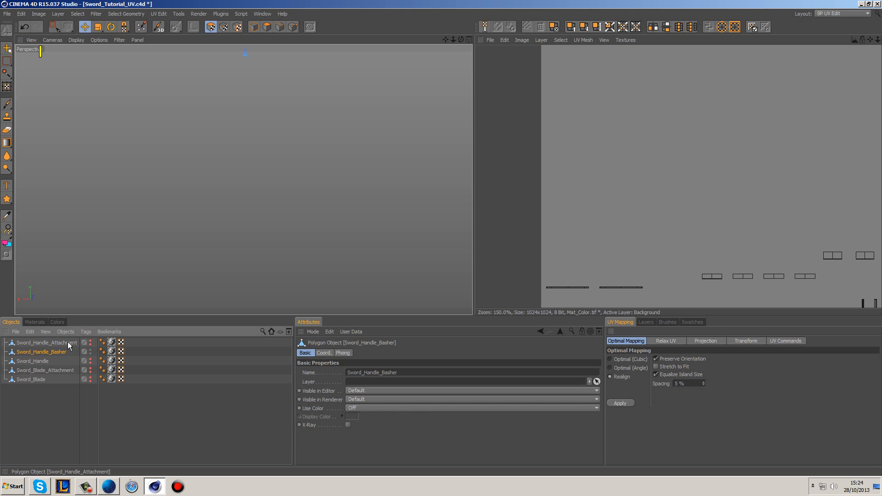
alt+drag(182, 156, 280, 182)
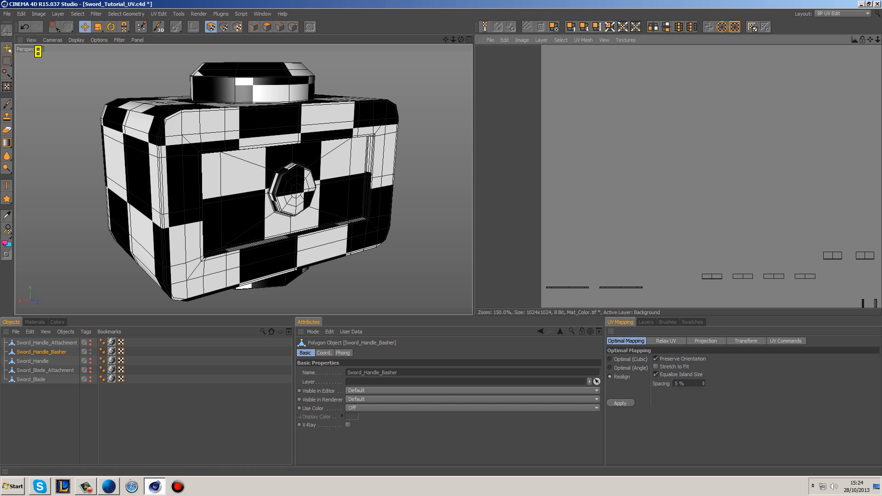
scroll(760, 212, down, 3)
scroll(818, 163, down, 2)
scroll(691, 141, up, 1)
alt+middle_drag(691, 155, 689, 172)
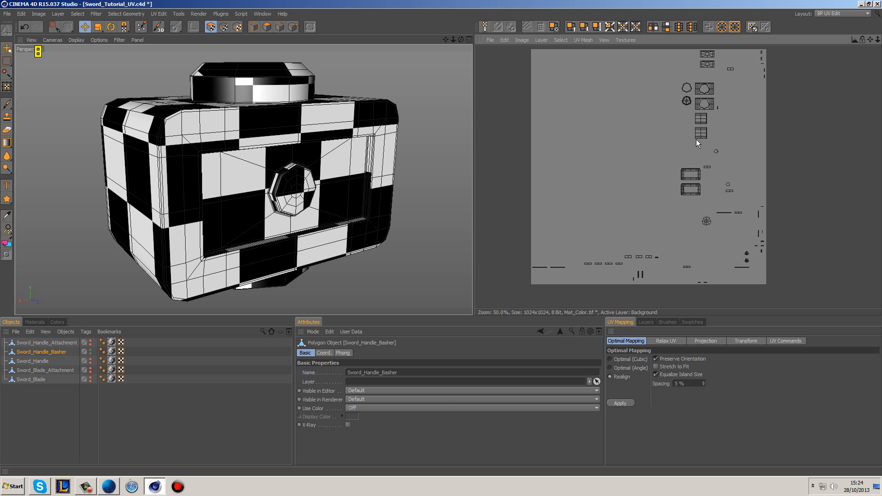
Step: Select the four UV islands of the basher block's top, bottom and two ends with Live Selection
drag(54, 27, 72, 42)
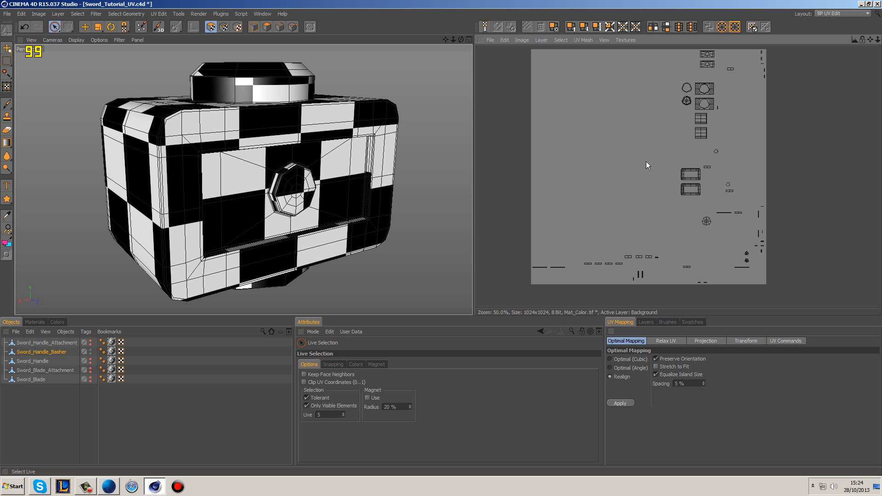
mouse_move(182, 103)
mouse_down()
mouse_move(159, 105)
mouse_move(141, 185)
mouse_up()
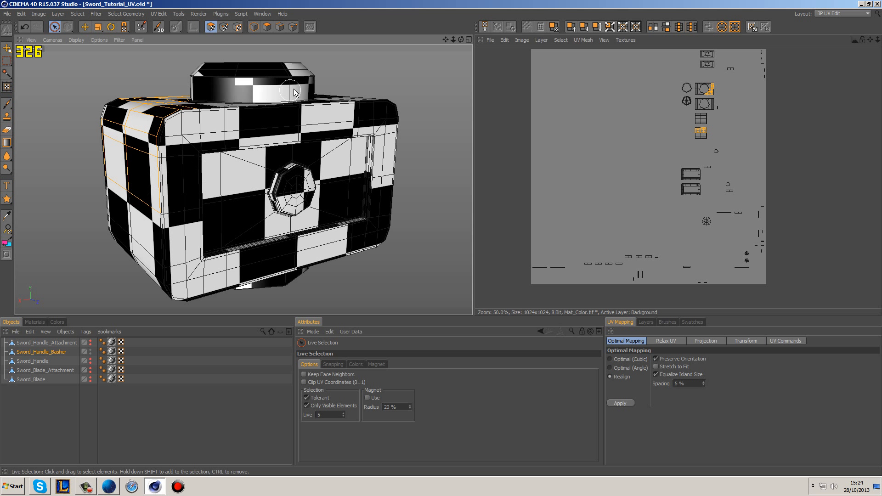
click(599, 152)
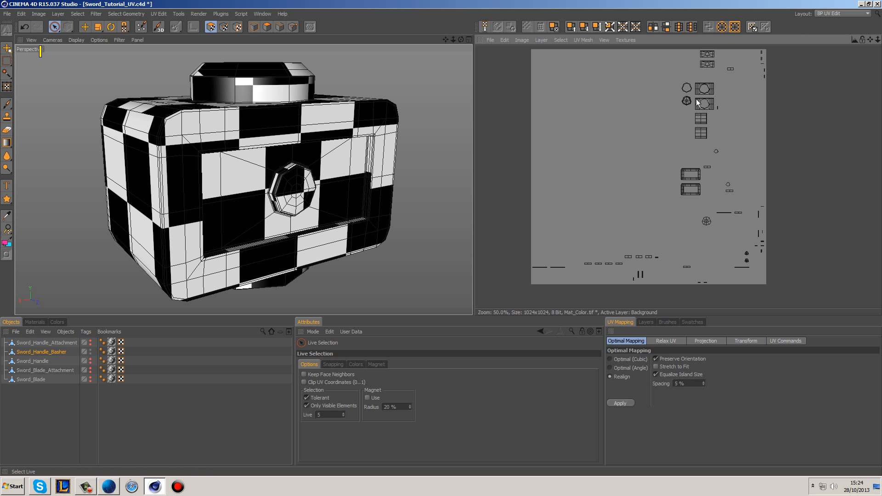
drag(712, 90, 714, 92)
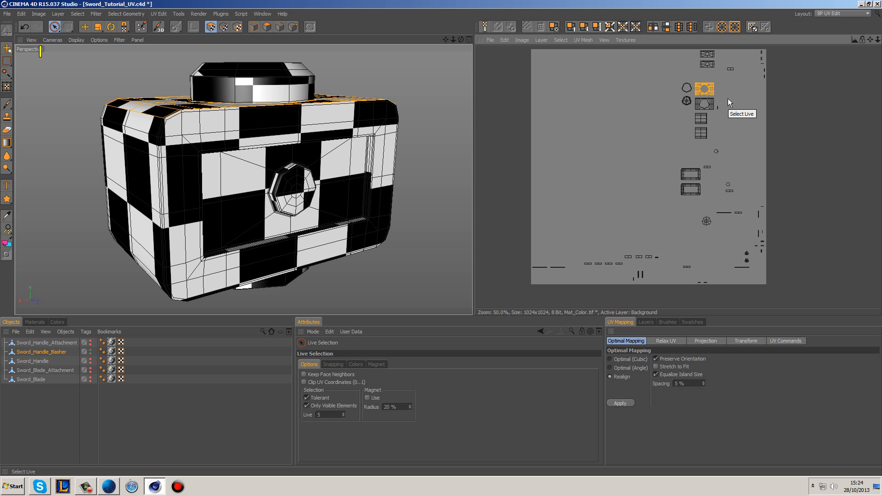
shift+click(702, 118)
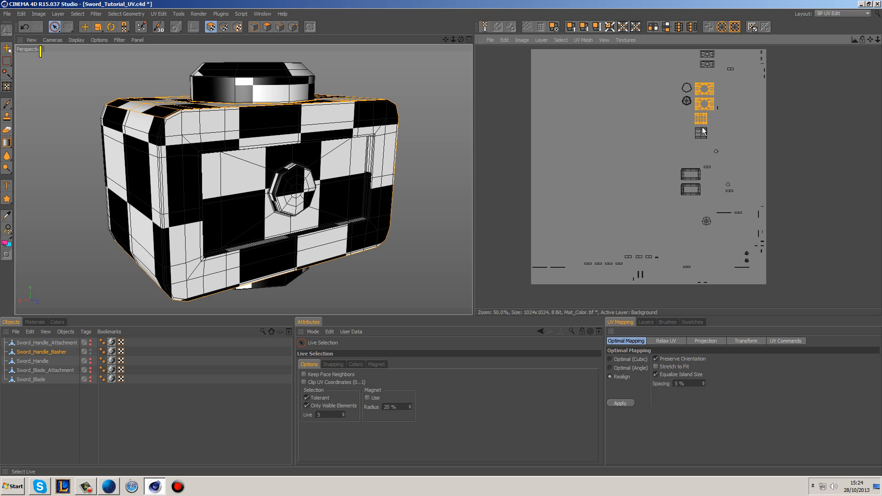
shift+click(701, 132)
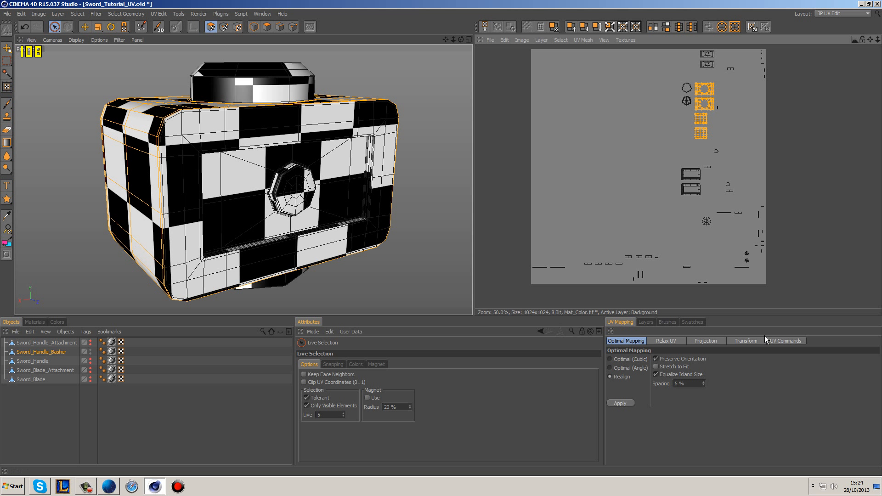
Step: Compare Box with and without Fit to Selection, Cubic 2 and Cubic projections on the selected islands, settling on Box with Fit to Selection on
click(715, 342)
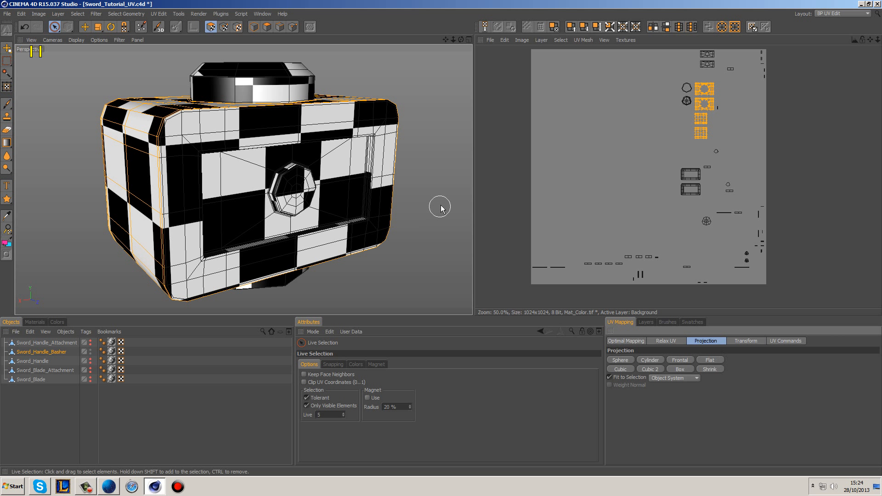
click(681, 369)
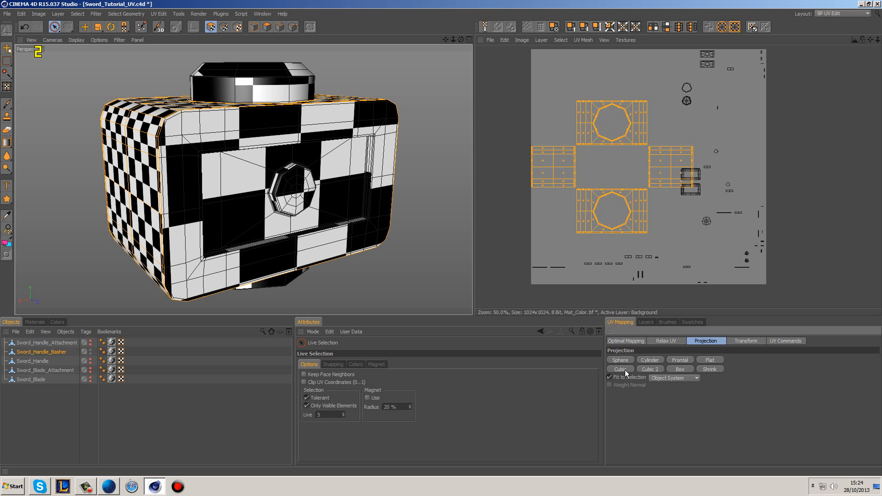
click(609, 377)
click(677, 370)
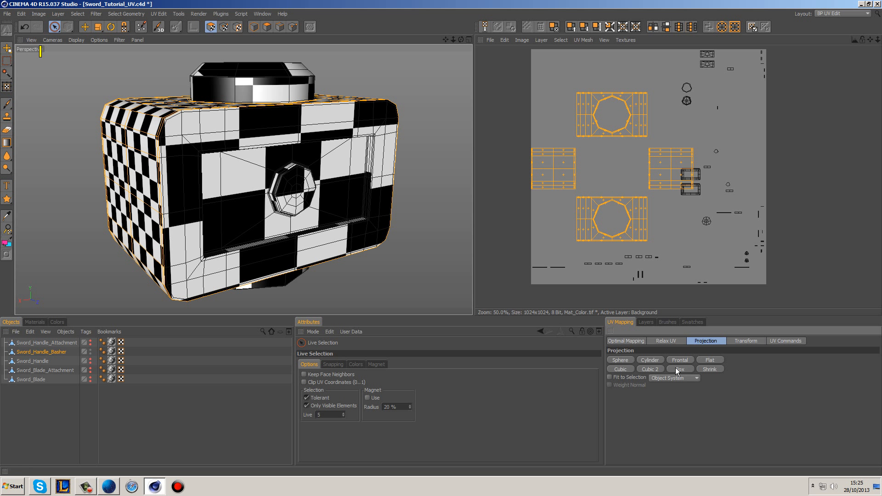
click(676, 370)
click(654, 371)
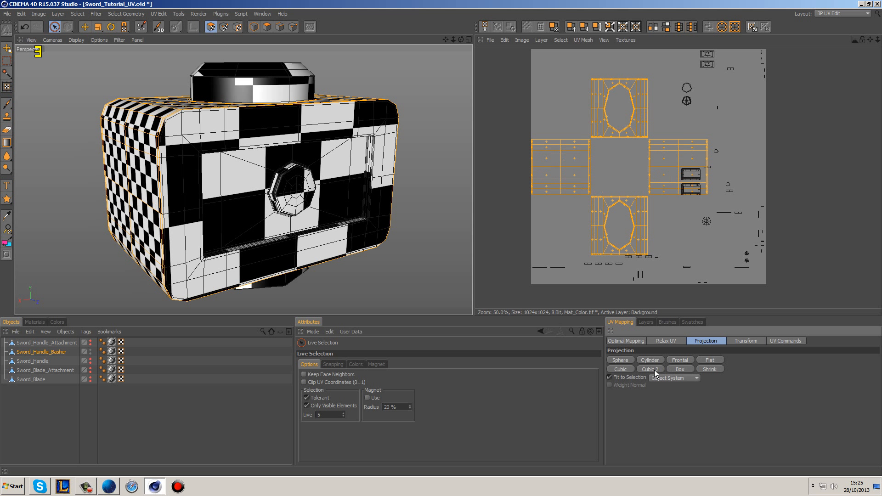
click(630, 369)
click(680, 370)
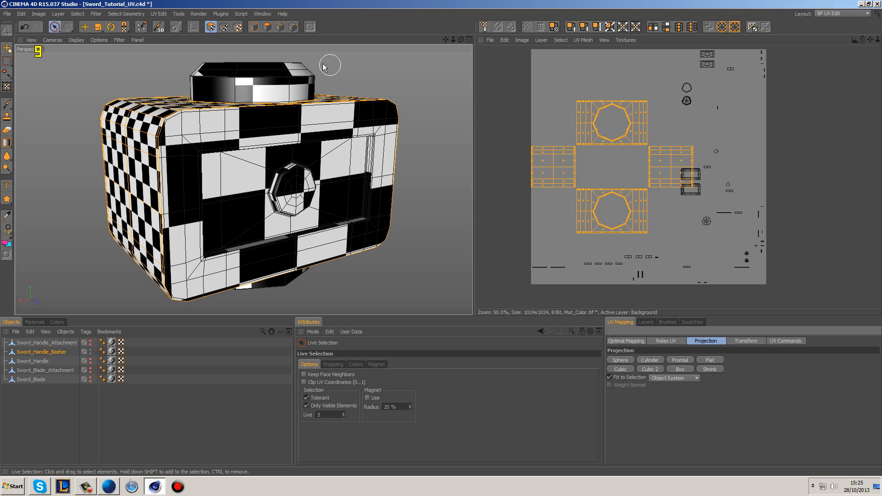
Step: Move the four box-projected islands off the texture into the empty space beside it and deselect them
click(85, 28)
alt+middle_drag(611, 166, 665, 162)
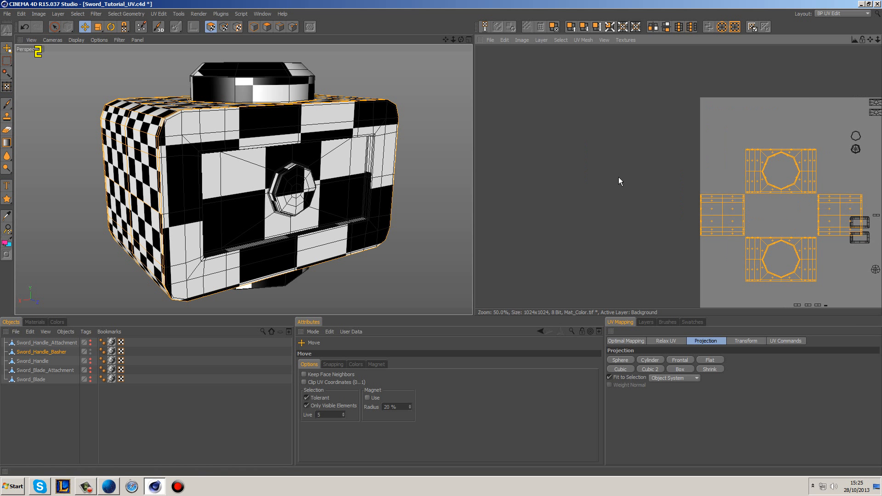
drag(757, 180, 543, 140)
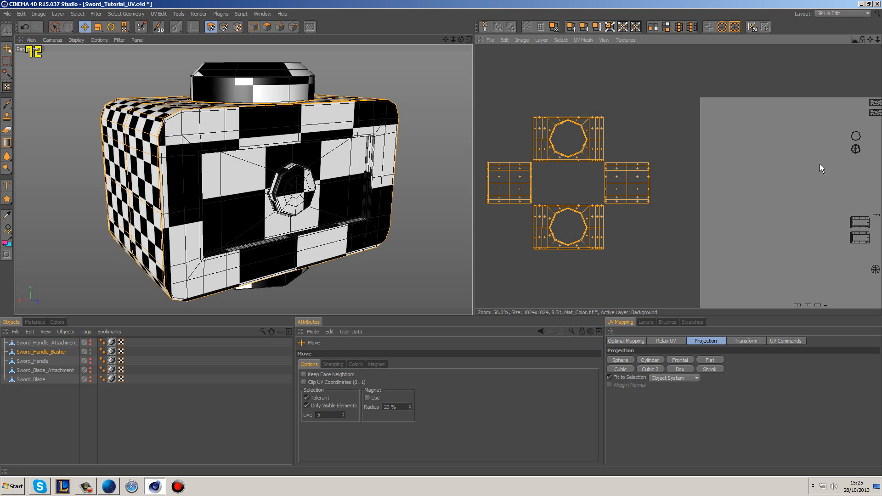
click(663, 128)
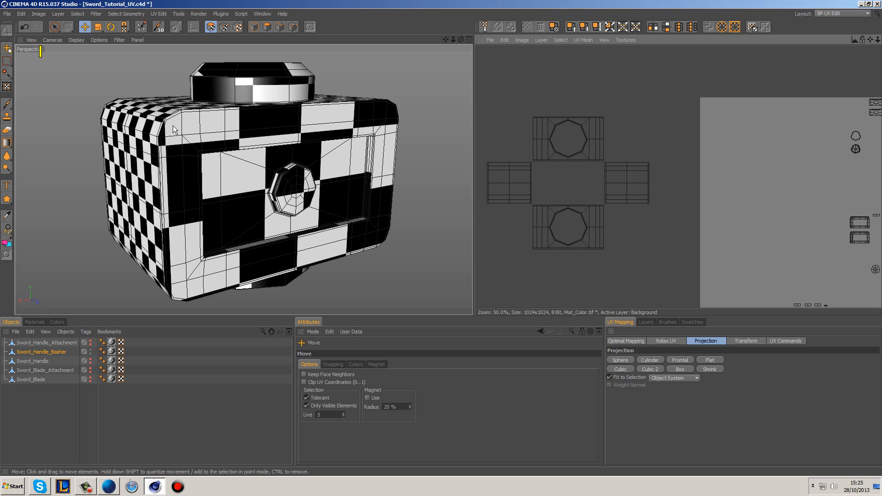
scroll(185, 150, up, 3)
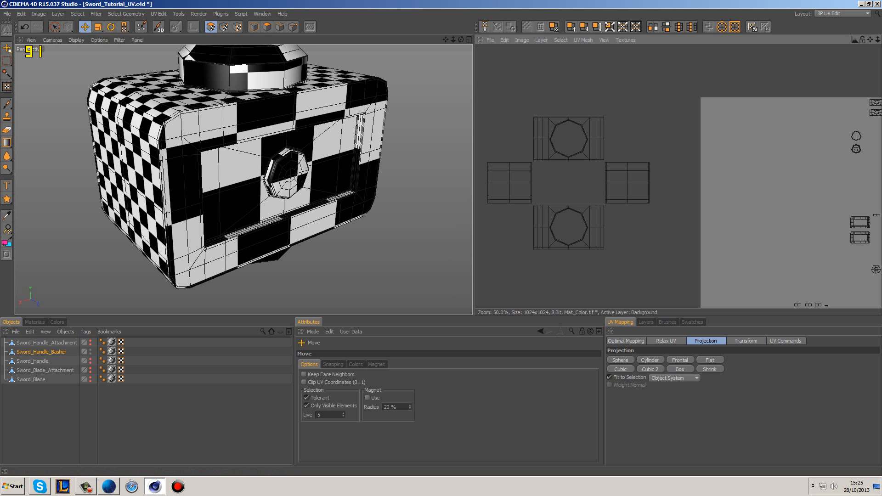
Step: Select UV points with Live Selection where the basher block's top meets one end, to find their matching island edges
alt+middle_drag(563, 168, 607, 167)
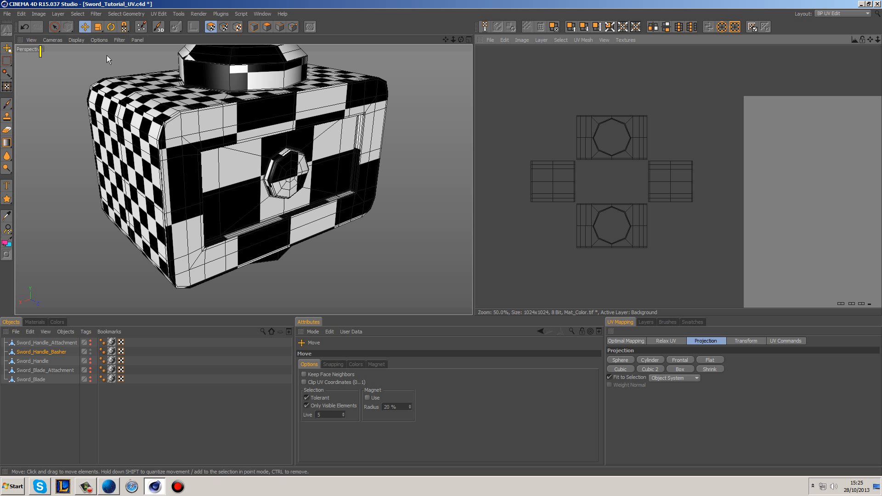
click(56, 26)
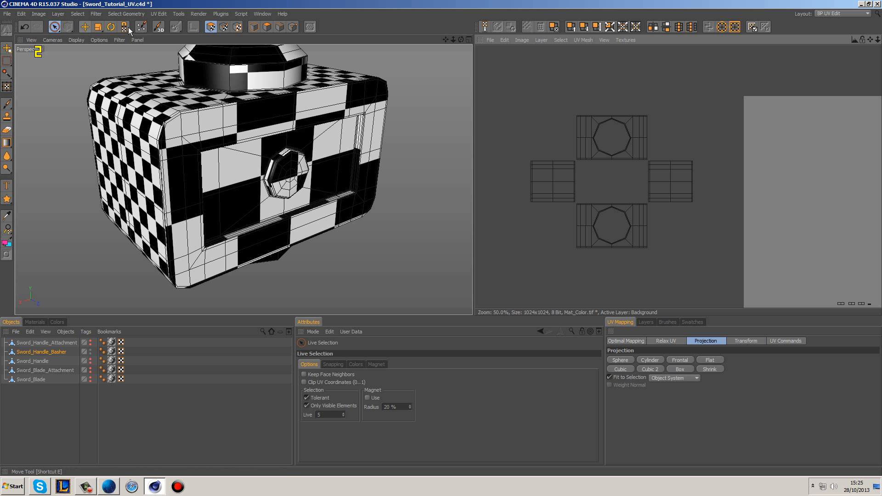
click(224, 27)
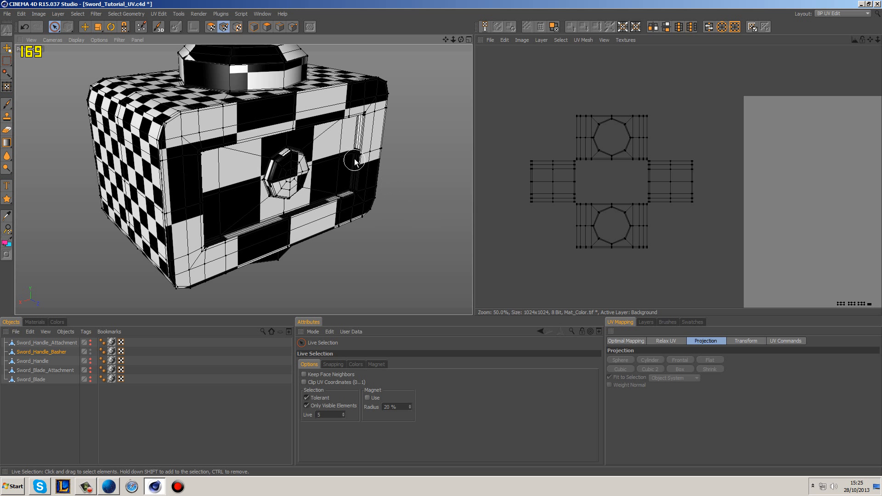
click(292, 27)
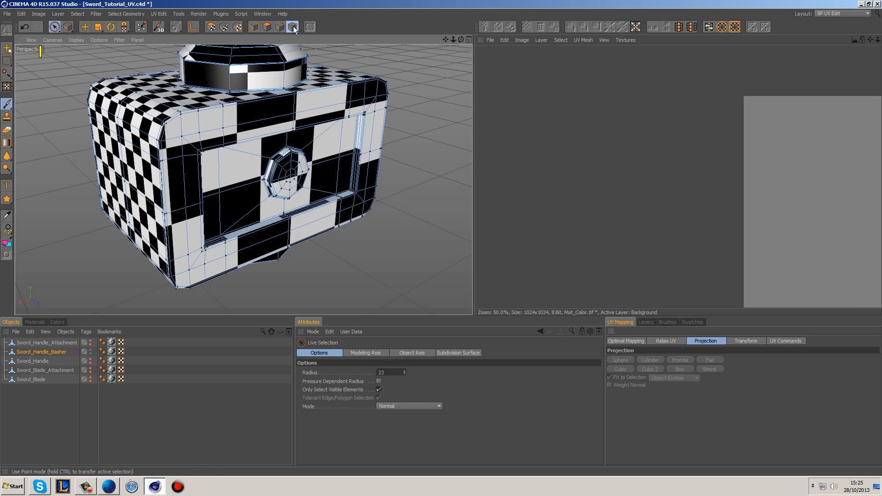
click(225, 27)
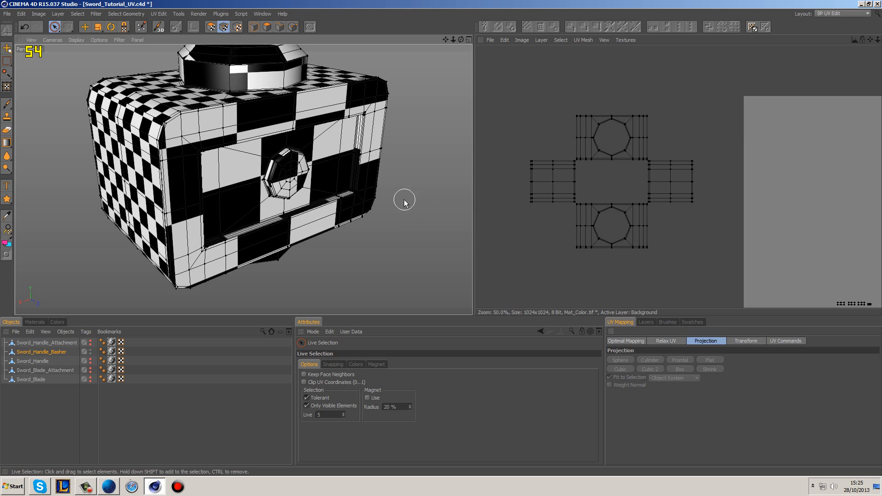
alt+drag(208, 178, 404, 238)
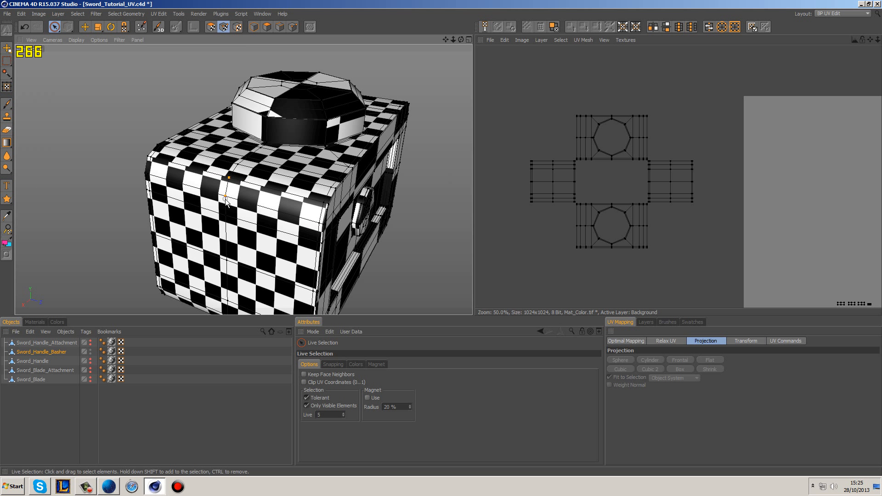
drag(234, 172, 235, 173)
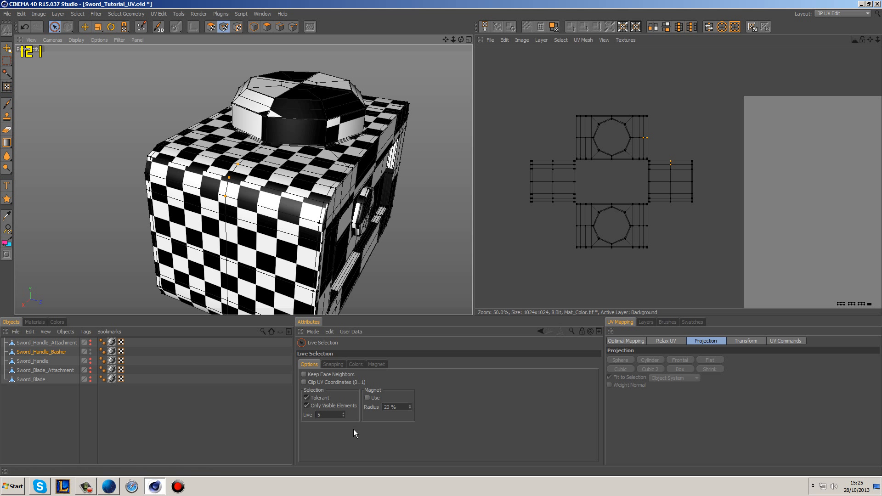
Step: Set the Live selection radius to 10 and select the UV points where the block's top meets that end again
double_click(331, 413)
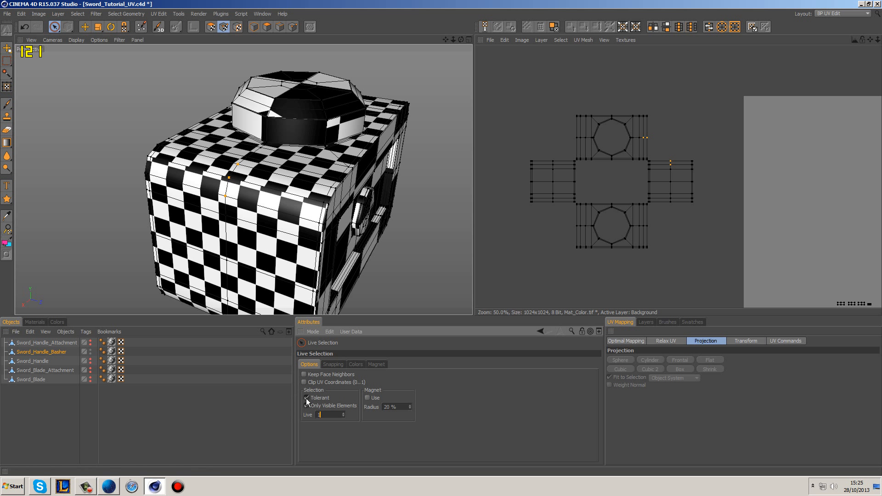
key(Return)
shift+drag(229, 178, 225, 197)
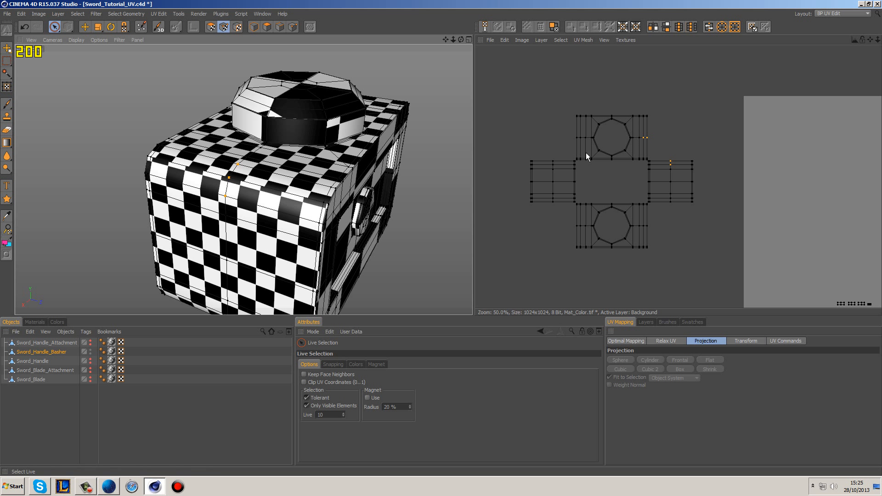
Step: Select the UV island of that block end in UV polygon mode and rotate it 90°, checking the rotation quantize setting
click(211, 27)
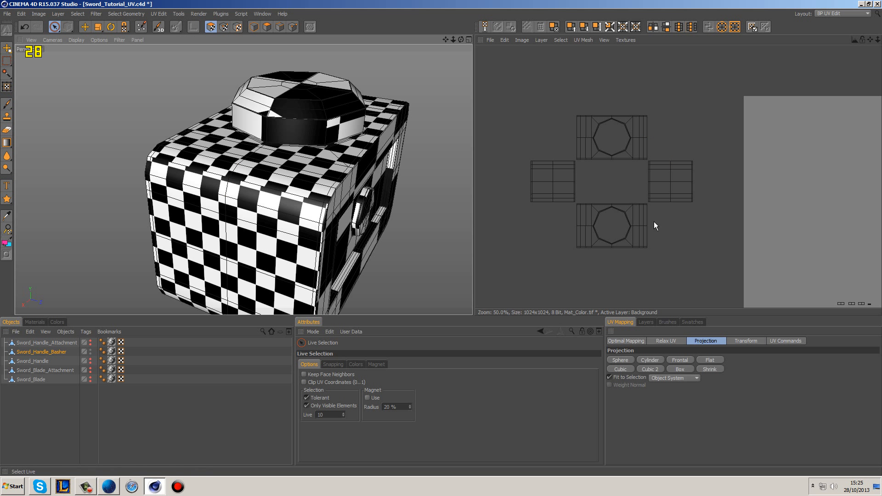
click(675, 179)
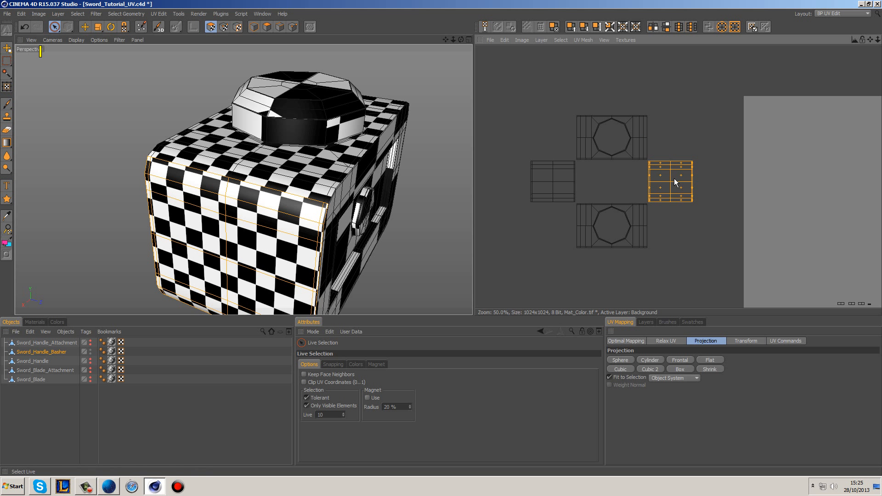
click(115, 27)
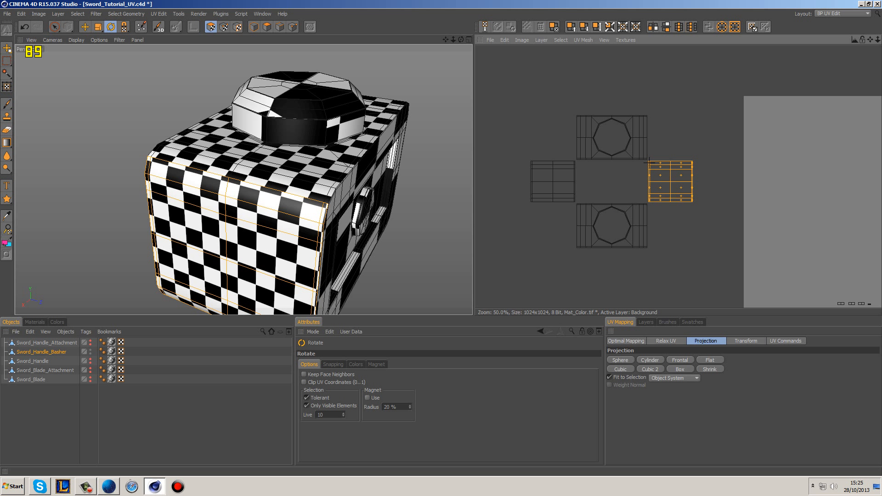
drag(649, 161, 649, 165)
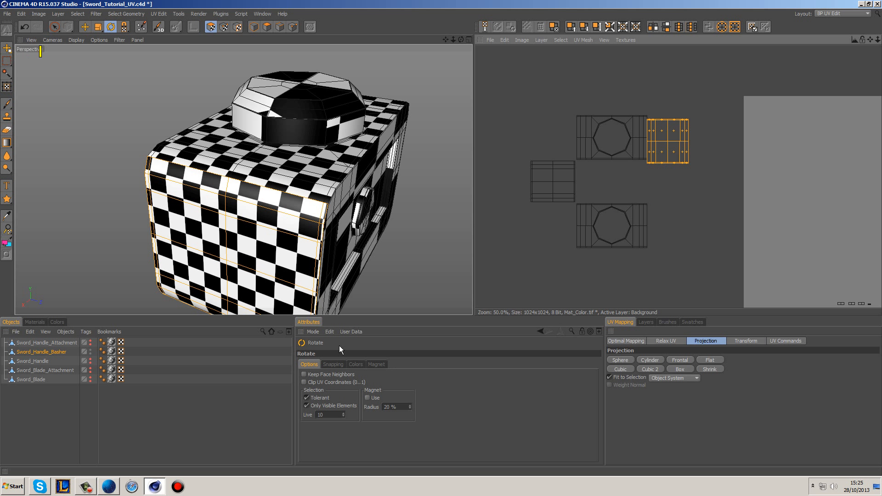
click(332, 365)
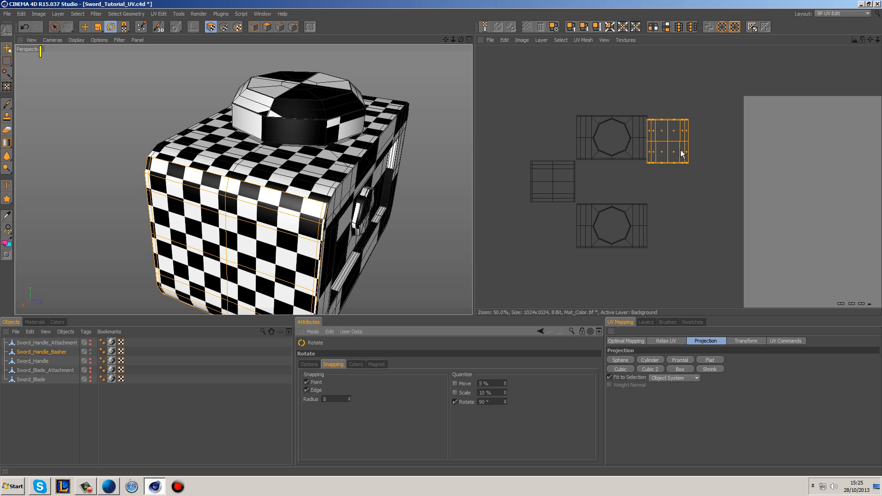
Step: Move the rotated end island flush against the right edge of the block's top island, lining up their centre lines, and deselect it
click(84, 26)
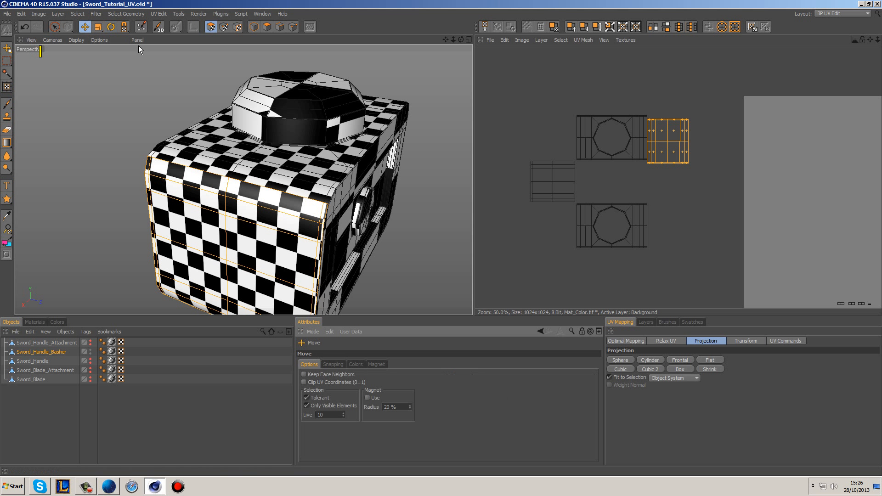
scroll(660, 161, up, 3)
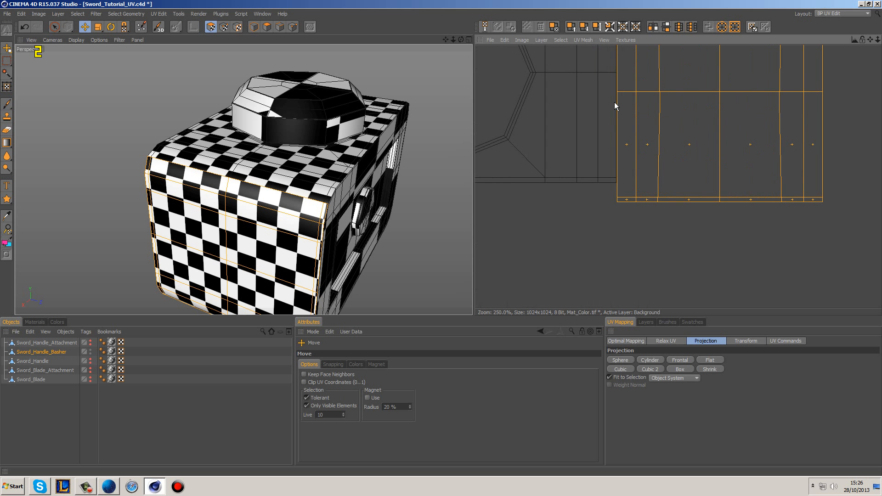
scroll(619, 98, up, 2)
drag(634, 166, 626, 121)
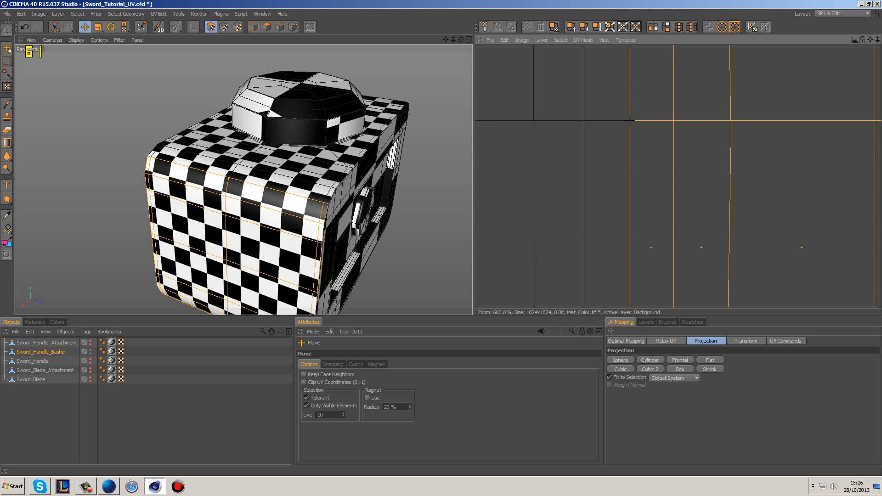
scroll(651, 168, down, 5)
click(784, 172)
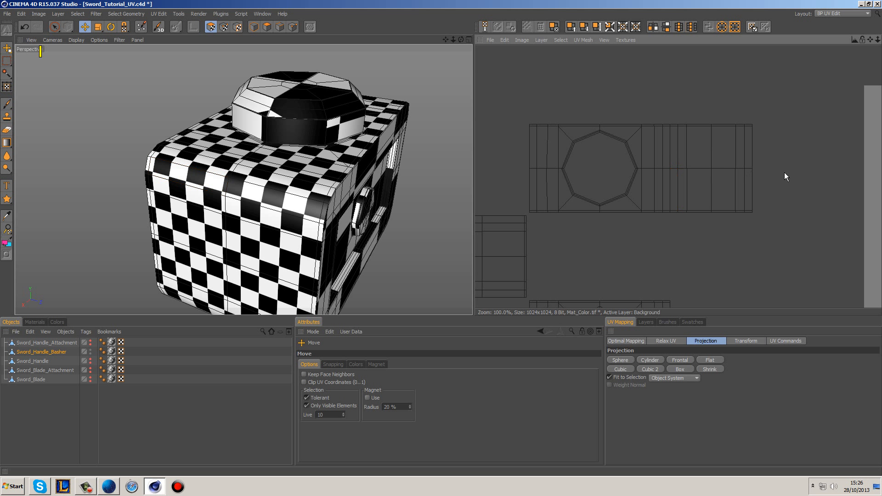
Step: Select UV points where the block's top meets its opposite end, to find the matching edges of those islands
alt+middle_drag(733, 240, 754, 200)
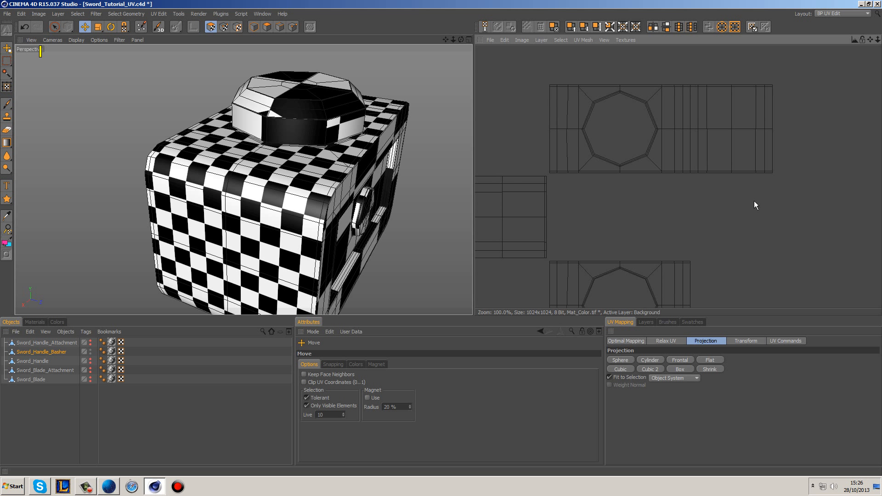
click(54, 26)
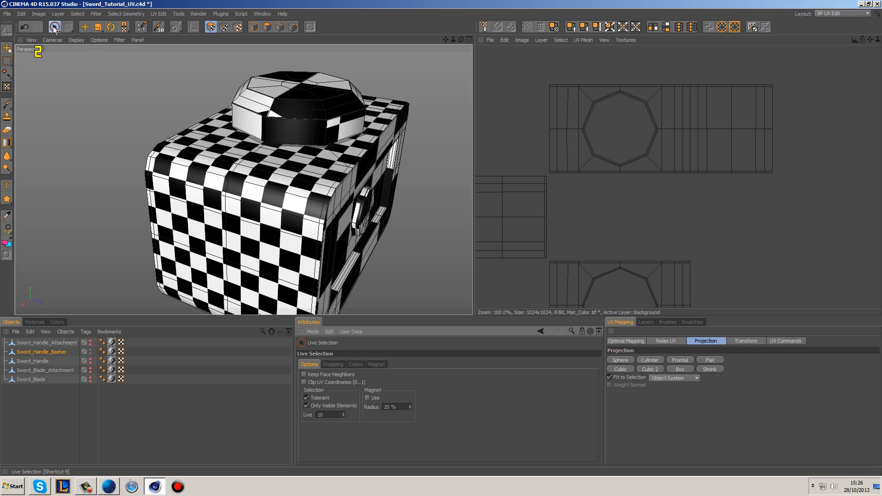
mouse_move(285, 138)
alt+mouse_down()
mouse_move(371, 132)
mouse_move(329, 156)
mouse_move(343, 144)
mouse_move(351, 167)
mouse_move(352, 152)
alt+mouse_up()
click(223, 27)
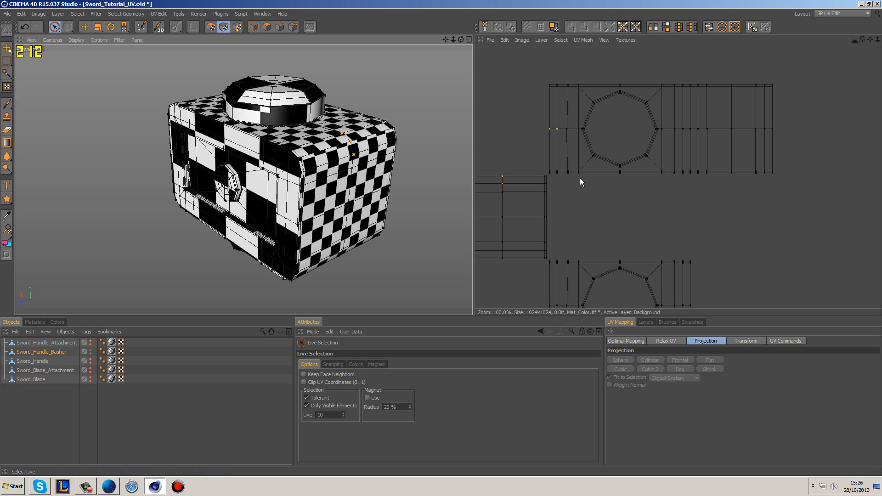
click(394, 128)
click(399, 80)
Step: Select the UV island of the opposite block end in UV polygon mode and rotate it 90°
click(211, 27)
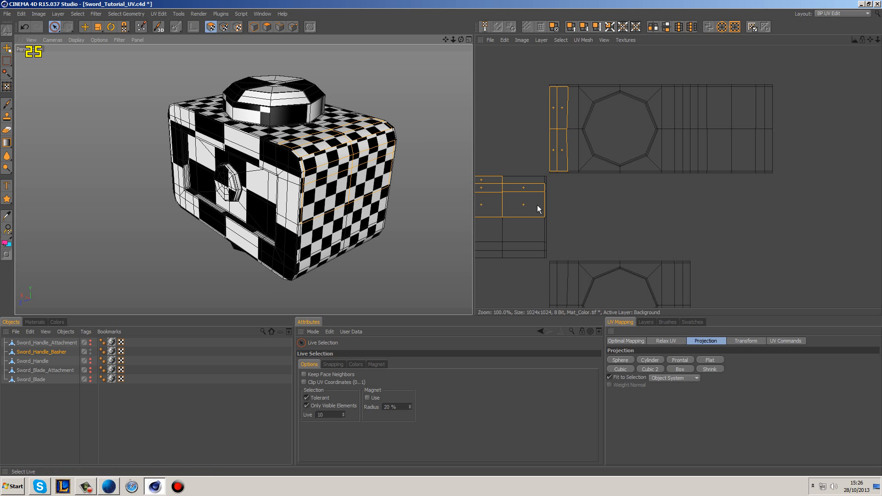
click(520, 218)
key(r)
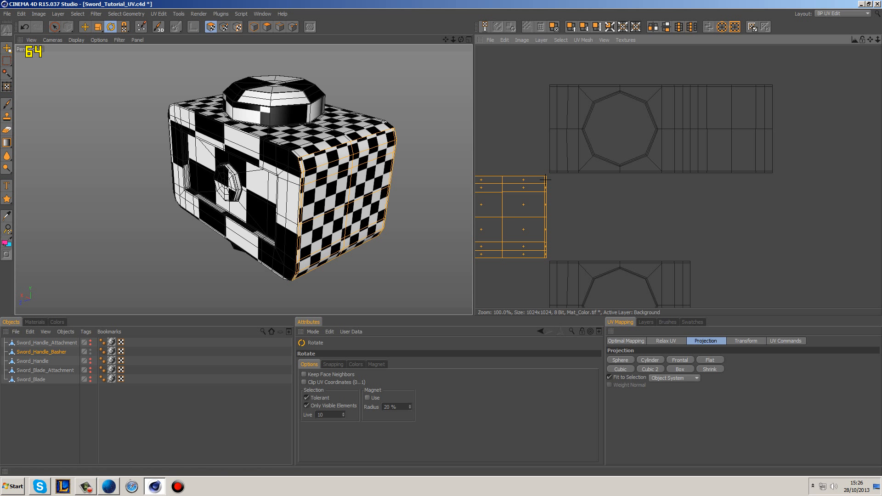
drag(545, 180, 545, 180)
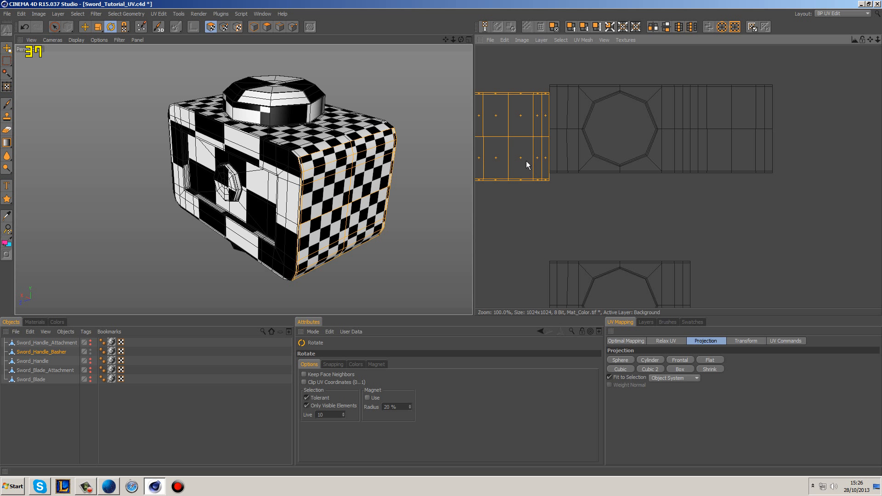
Step: Move the second end island flush against the left edge of the top island, lining up their centre lines, and deselect it
key(e)
scroll(506, 129, up, 3)
alt+middle_drag(570, 101, 808, 151)
scroll(679, 170, up, 4)
drag(701, 138, 702, 110)
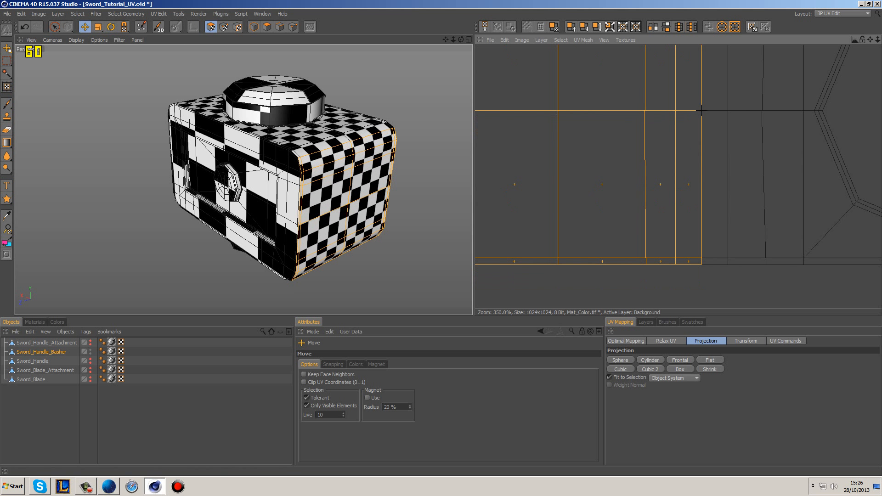
click(742, 298)
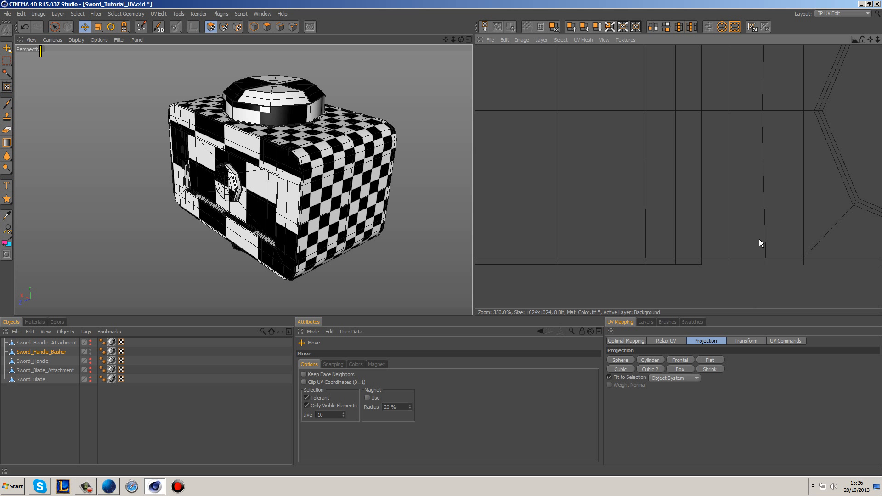
Step: Select UV points at a corner of the block's underside to find where the bottom island meets the joined strip
scroll(744, 248, down, 8)
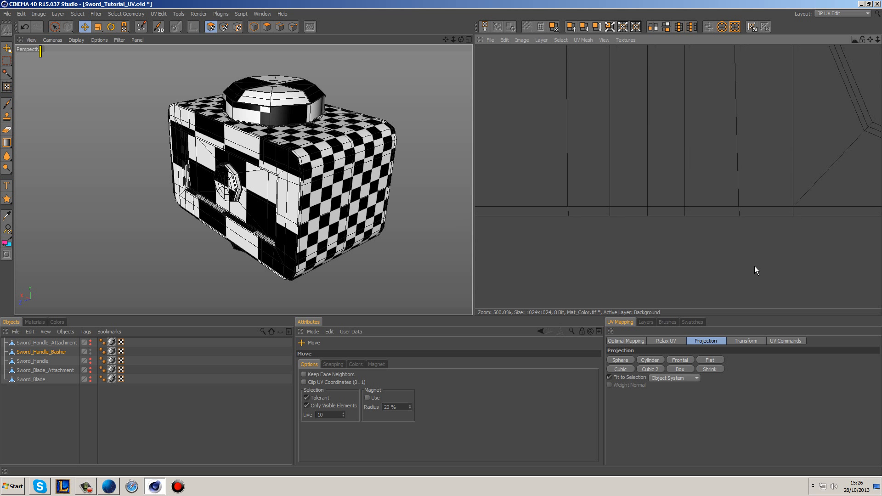
alt+middle_drag(758, 262, 666, 232)
alt+drag(426, 267, 376, 164)
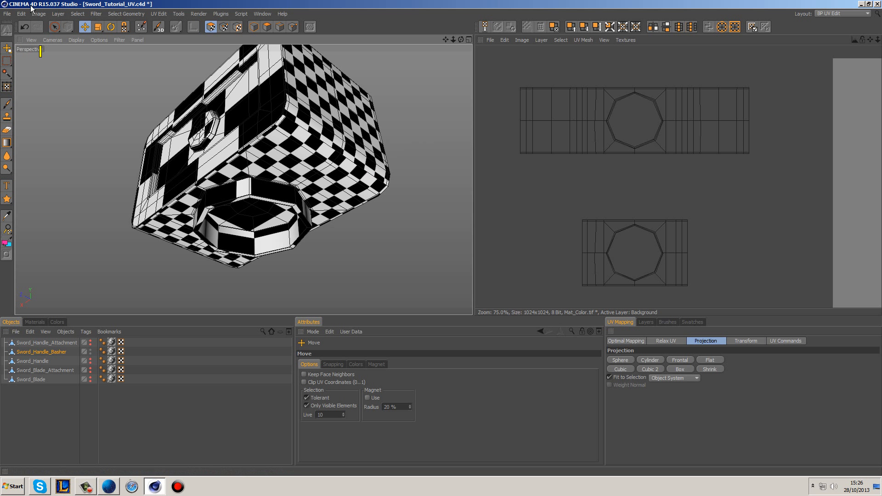
click(54, 26)
click(223, 27)
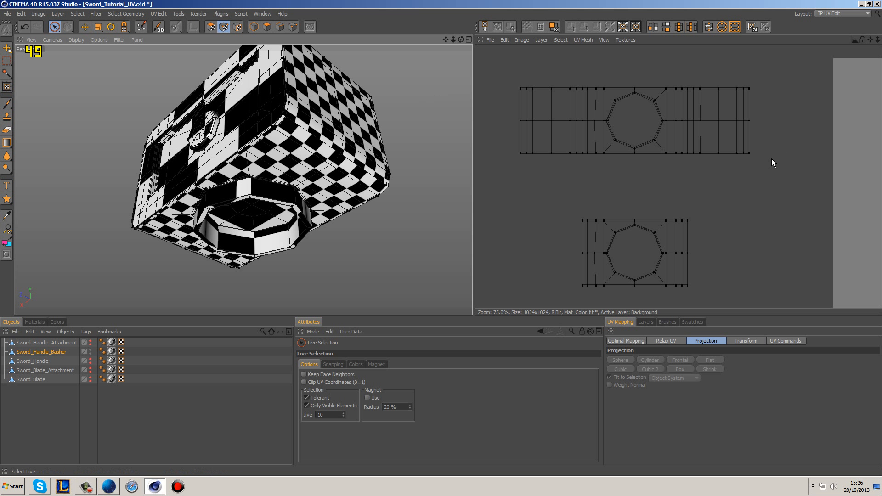
click(749, 155)
mouse_move(294, 116)
mouse_down()
mouse_move(289, 106)
mouse_move(274, 128)
mouse_up()
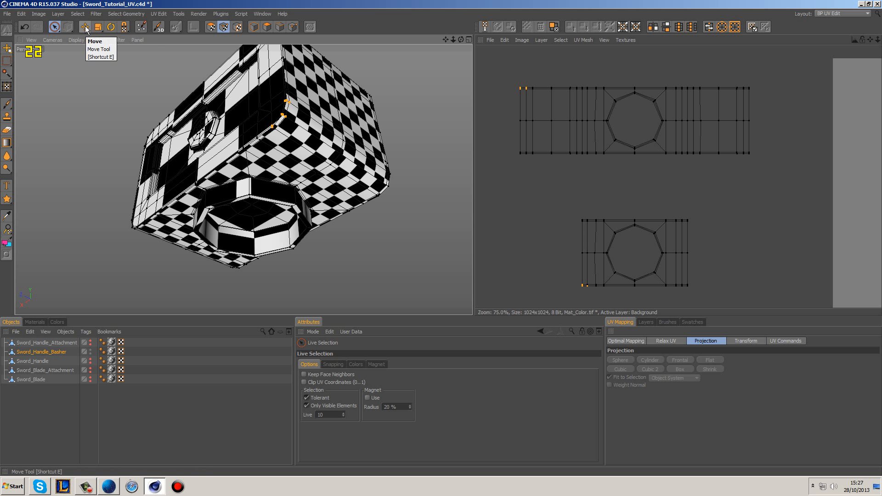
Step: Rotate the block's bottom UV island 180°, move it below the left end of the joined strip, and deselect it
click(210, 27)
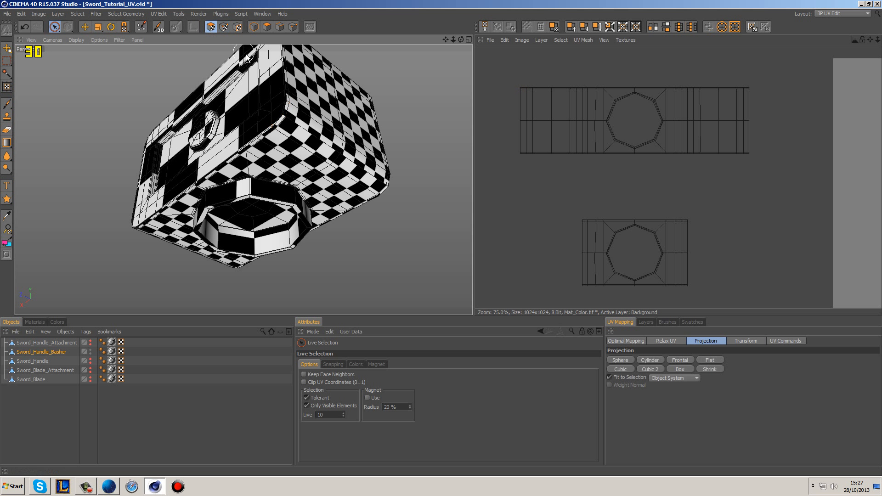
click(110, 27)
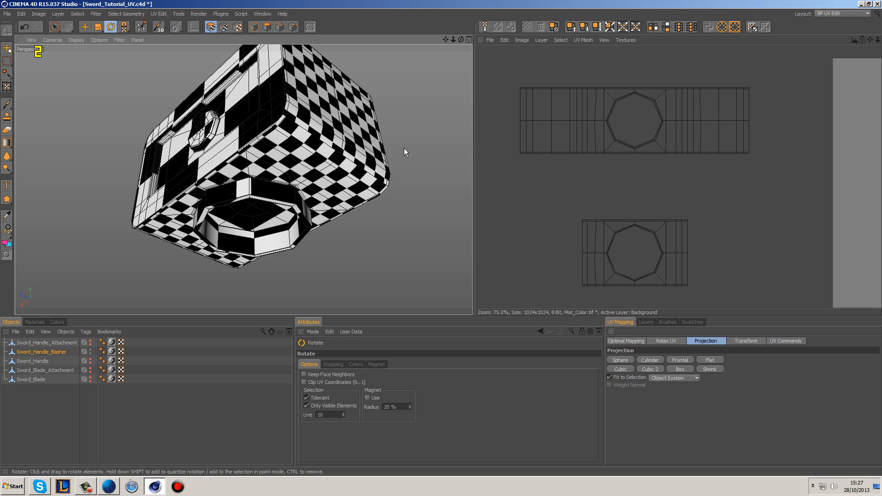
double_click(674, 248)
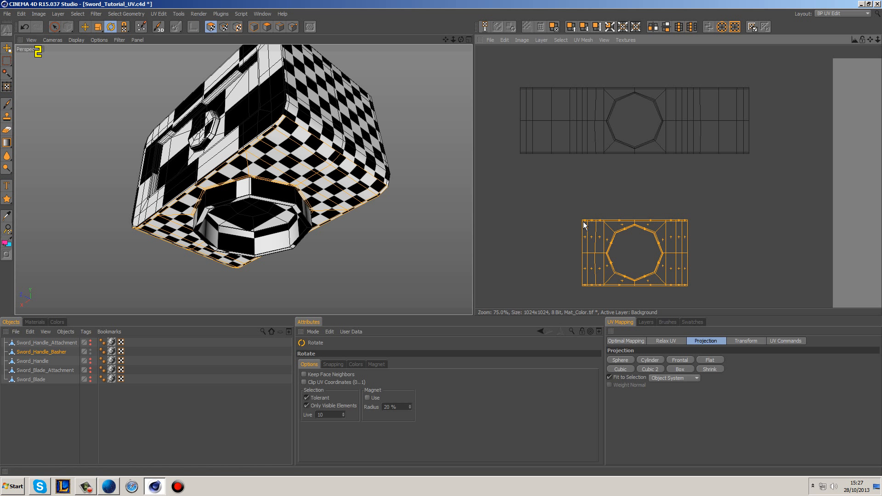
shift+drag(582, 220, 582, 220)
key(e)
drag(549, 166, 561, 180)
click(610, 183)
Step: Select the corner UV points at the joined strip's left end to check which edge of the bottom island meets it
click(223, 27)
click(54, 27)
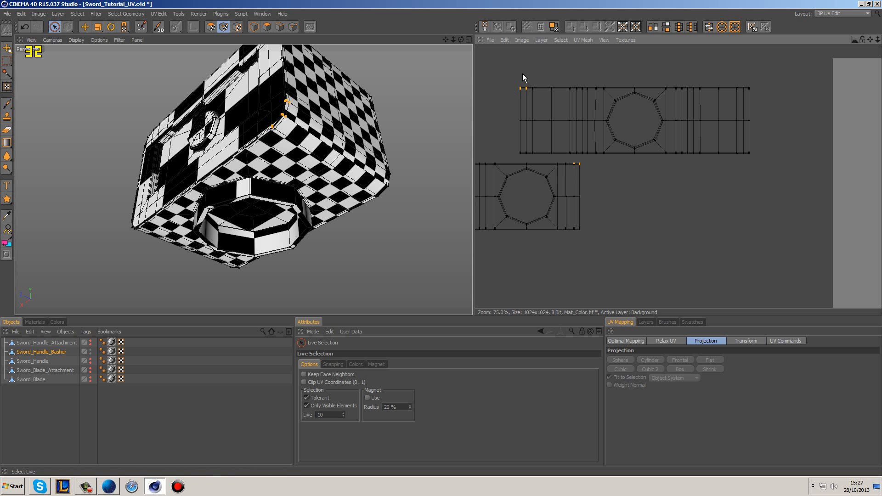
key(e)
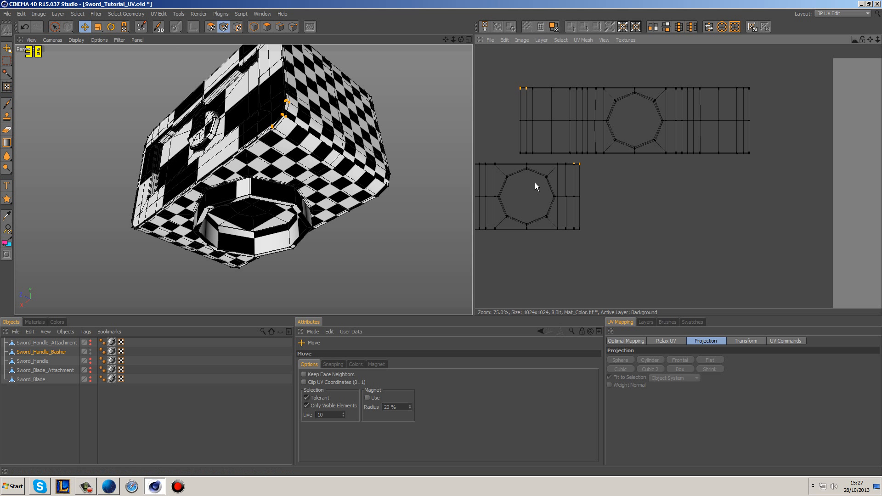
Step: Move the bottom UV island flush against the joined strip's left end with their centre lines aligned, and deselect it
click(210, 26)
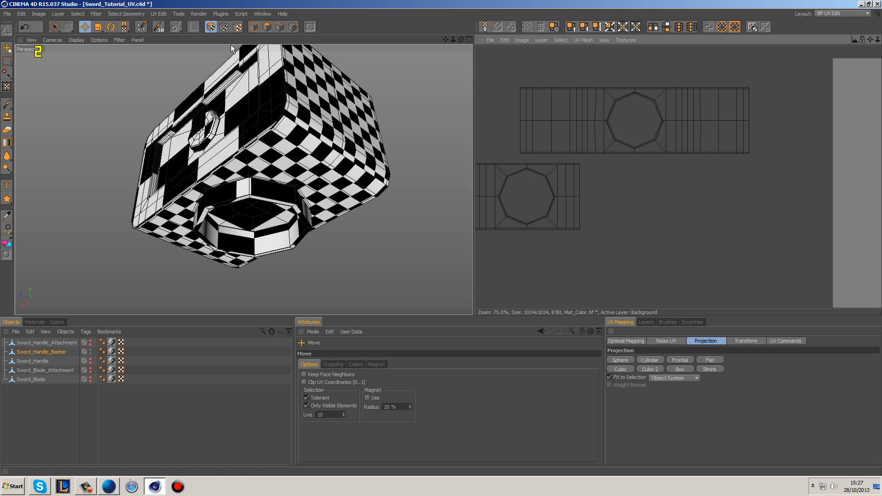
double_click(566, 189)
drag(576, 191, 516, 115)
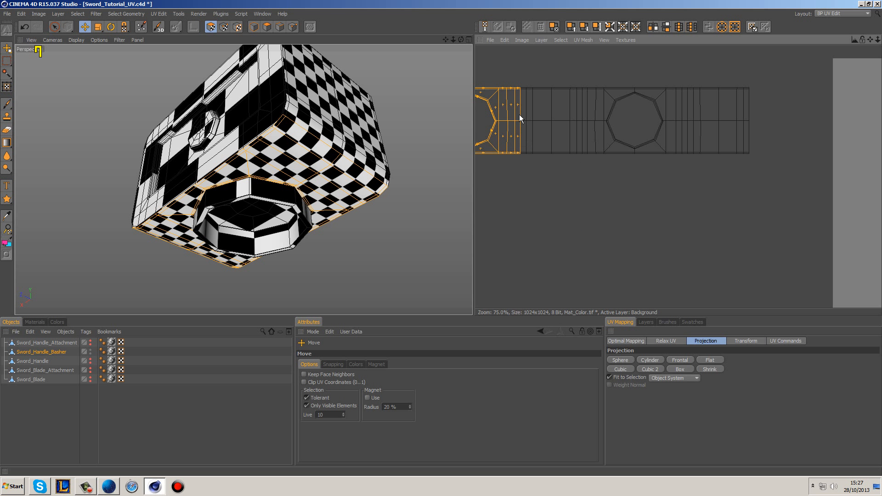
scroll(571, 118, up, 8)
scroll(580, 121, up, 5)
mouse_move(758, 177)
mouse_down()
mouse_move(728, 174)
mouse_move(758, 177)
mouse_up()
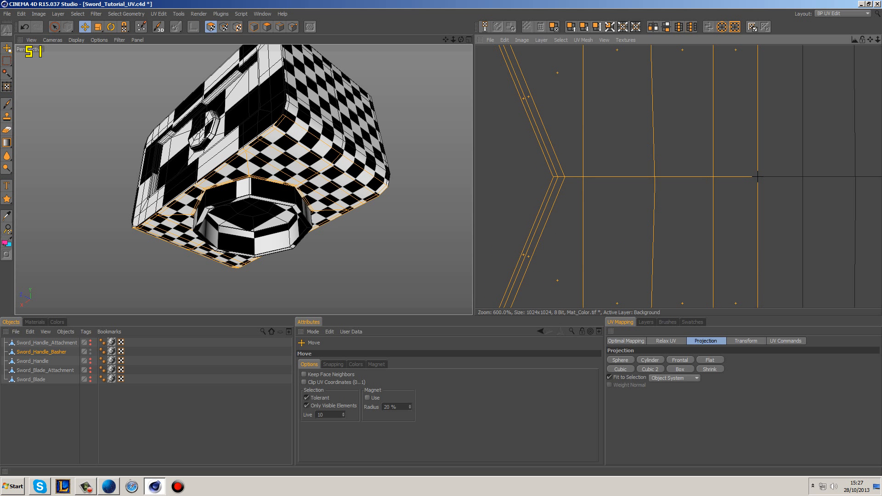
click(542, 169)
scroll(550, 168, down, 15)
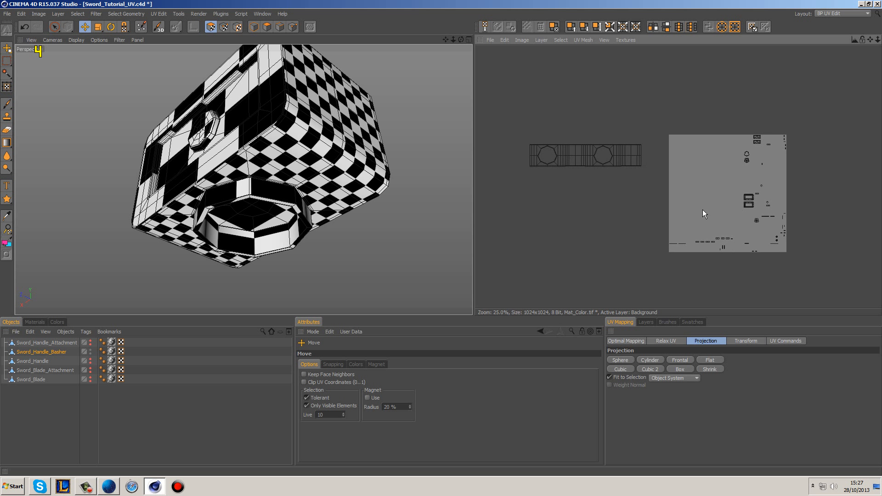
Step: Select the two UV islands of the rectangular frames on the block's sides and apply Box projection
scroll(703, 209, up, 1)
scroll(551, 156, up, 4)
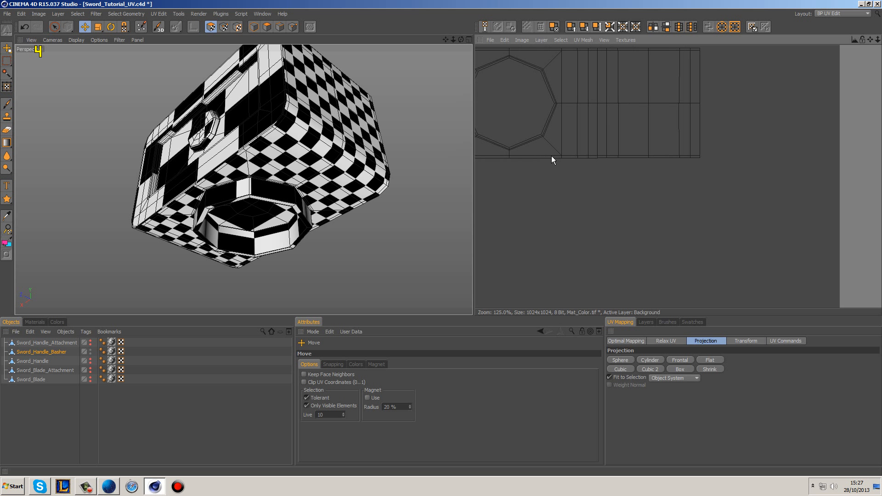
scroll(578, 164, down, 5)
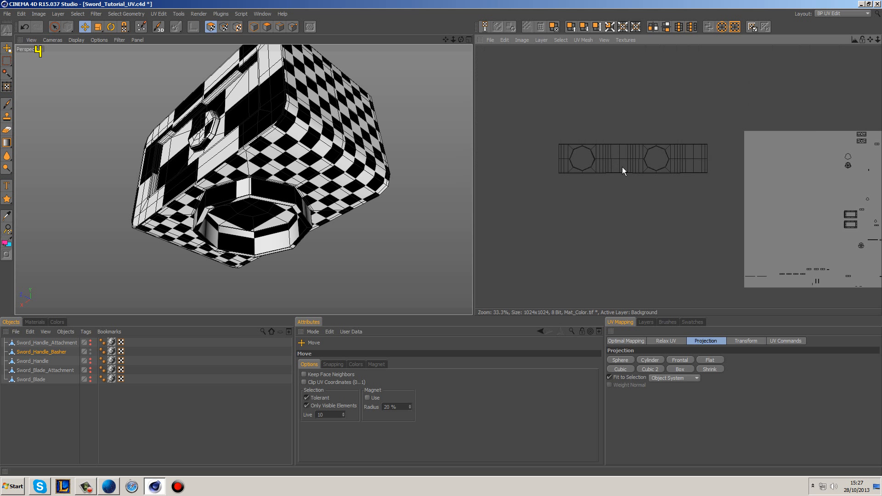
click(54, 27)
alt+drag(329, 165, 436, 227)
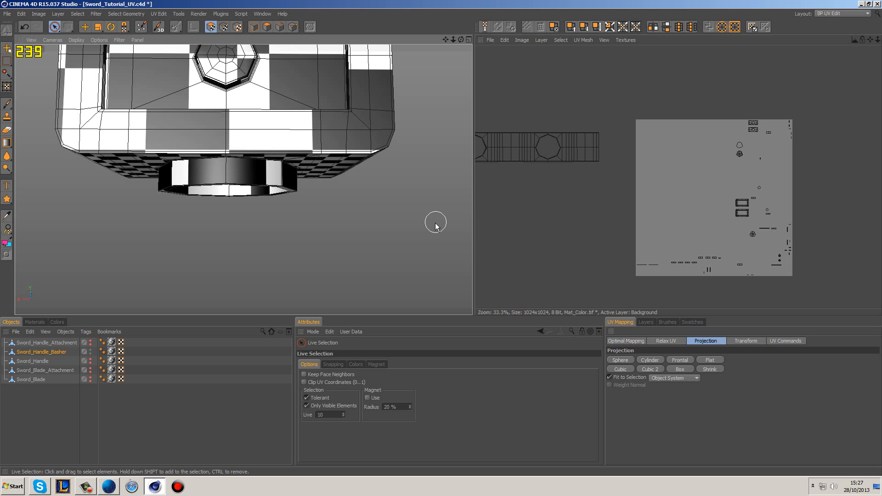
click(374, 122)
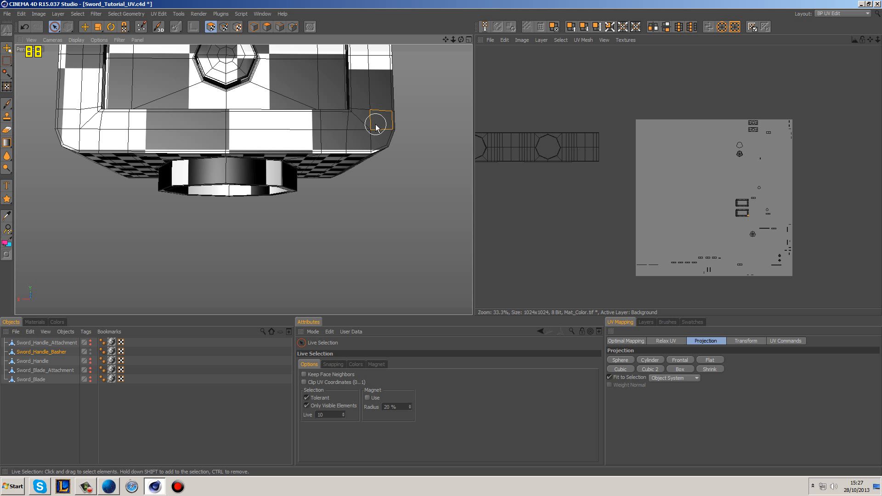
click(733, 230)
click(736, 214)
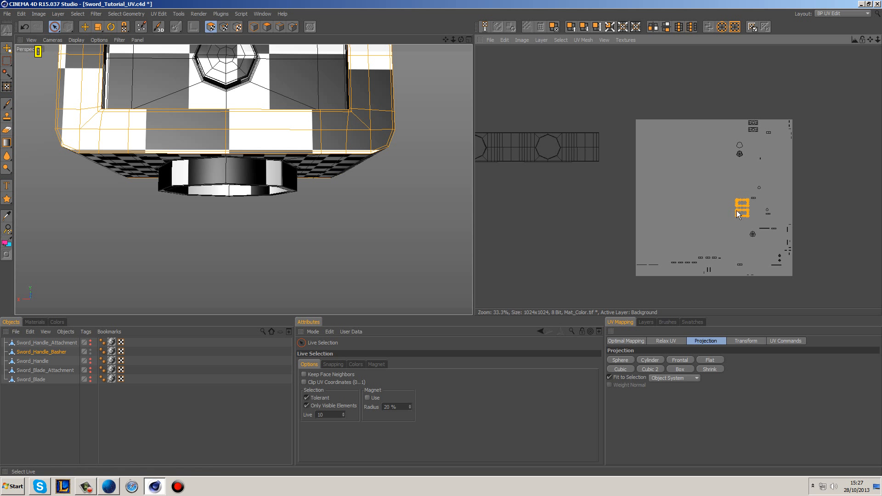
click(686, 369)
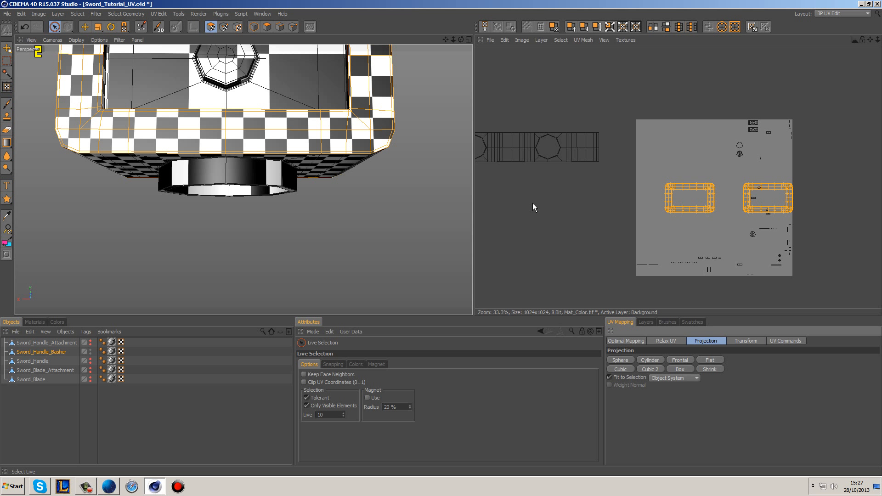
Step: Move the two frame islands off the texture area to just below the joined strip and deselect them
key(e)
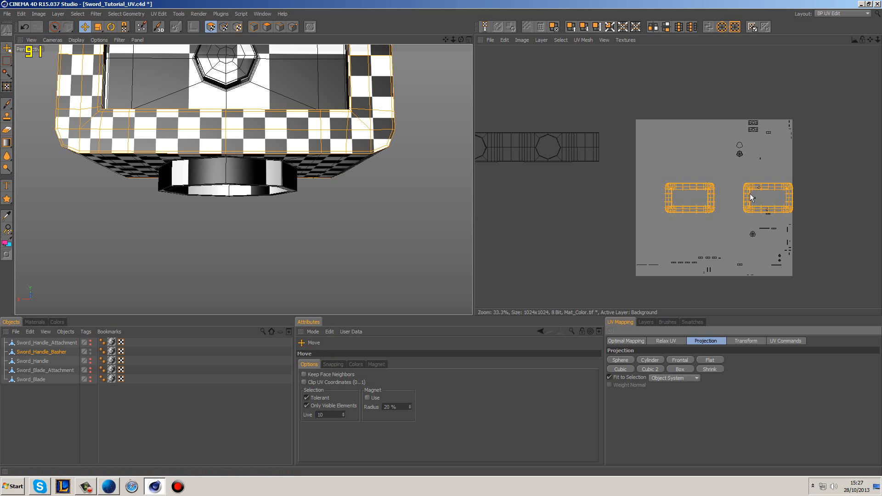
drag(751, 198, 526, 187)
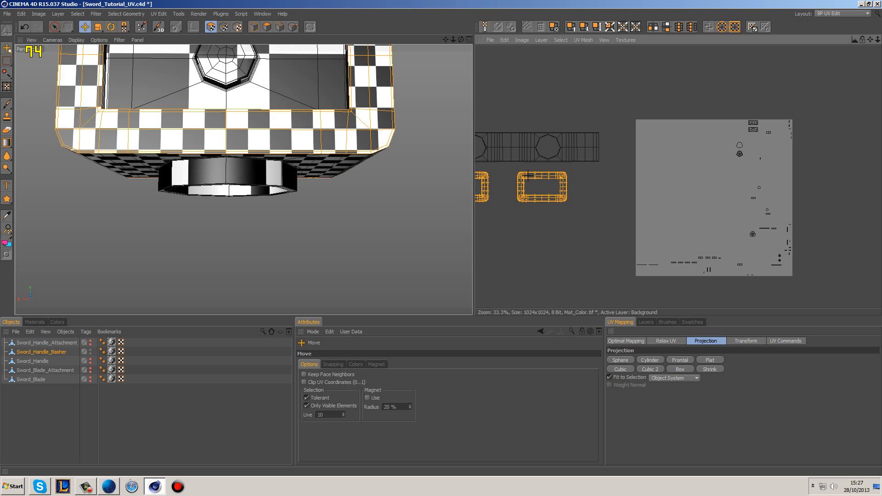
click(611, 239)
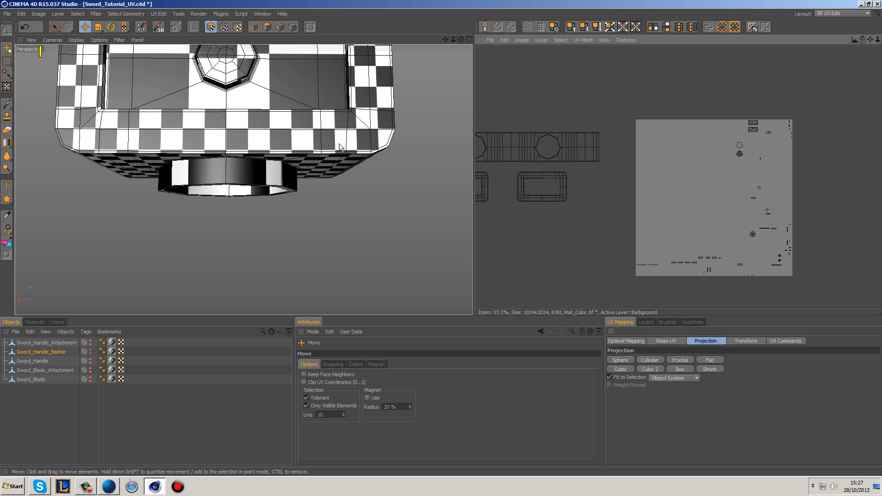
Step: Box-project the two recessed side panel islands, move them below the frame islands and deselect them
key(9)
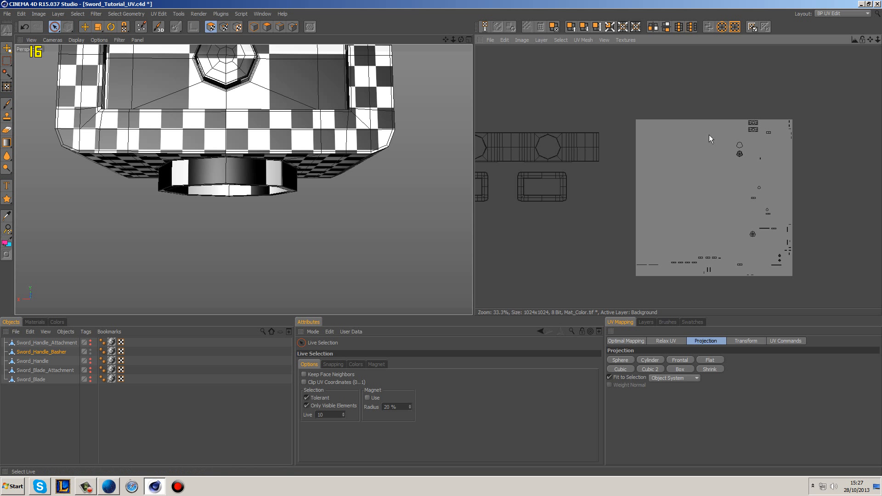
click(749, 132)
click(684, 369)
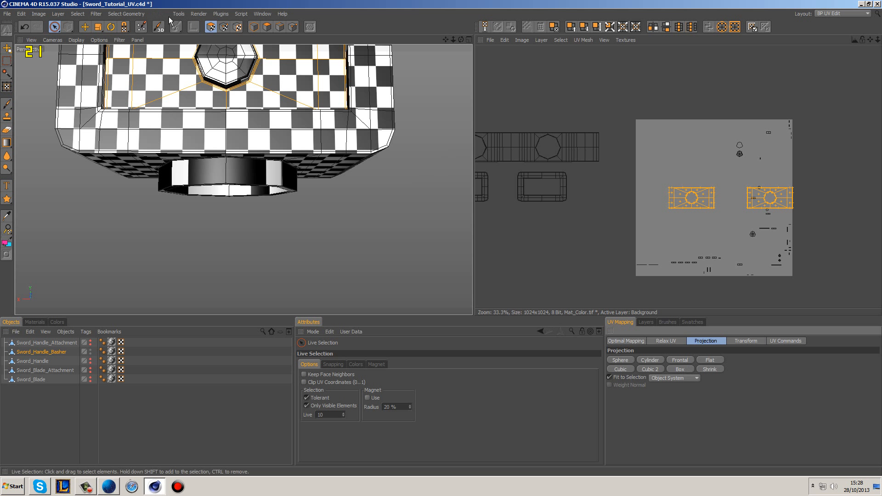
click(84, 27)
drag(799, 202, 559, 219)
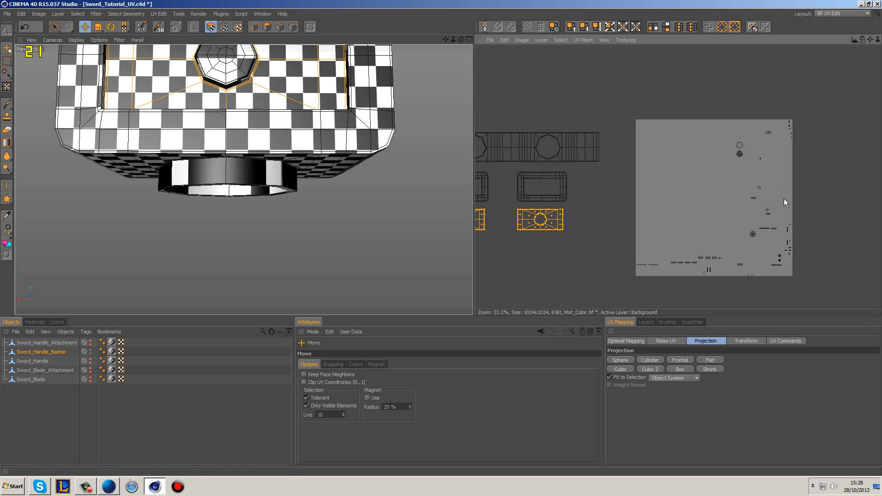
click(575, 258)
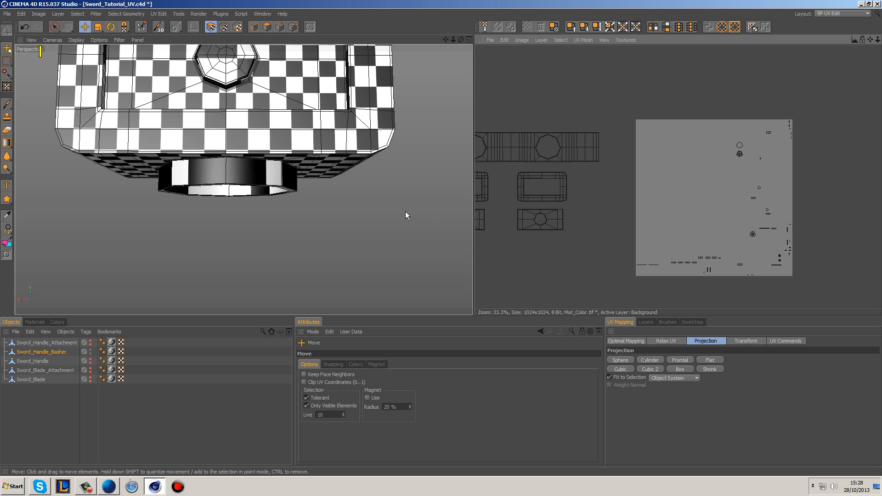
Step: Examine the checkerboard mapping around the side panel, its octagonal knob and the surrounding recess
alt+drag(382, 117, 349, 220)
alt+drag(281, 165, 311, 202)
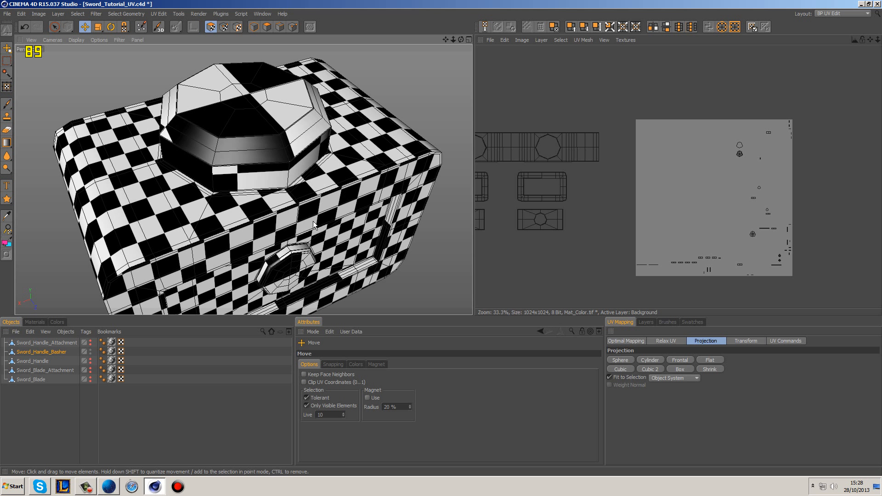
scroll(291, 262, up, 2)
scroll(291, 263, up, 8)
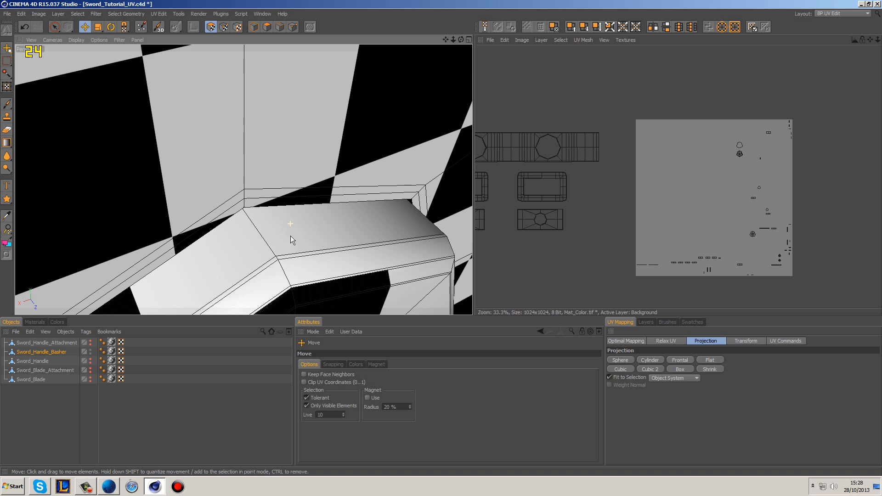
scroll(275, 218, down, 4)
scroll(244, 161, up, 5)
alt+drag(241, 165, 294, 160)
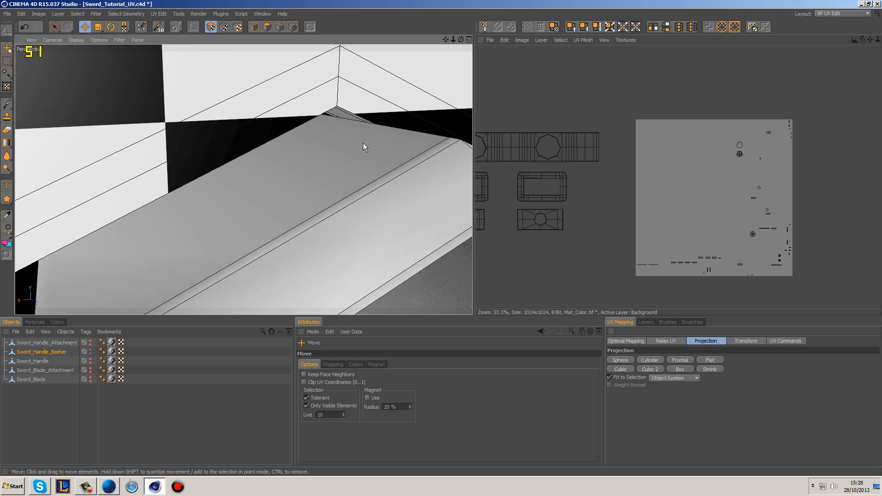
scroll(362, 143, down, 6)
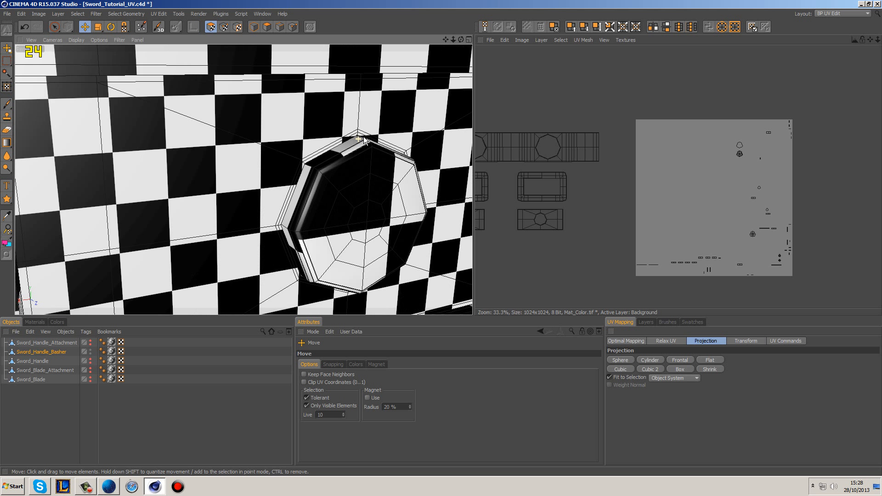
alt+drag(376, 175, 315, 167)
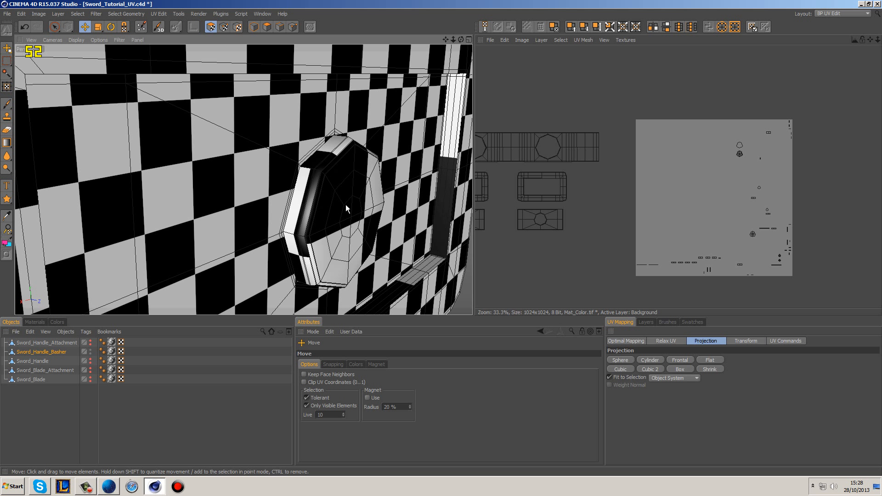
scroll(351, 214, down, 10)
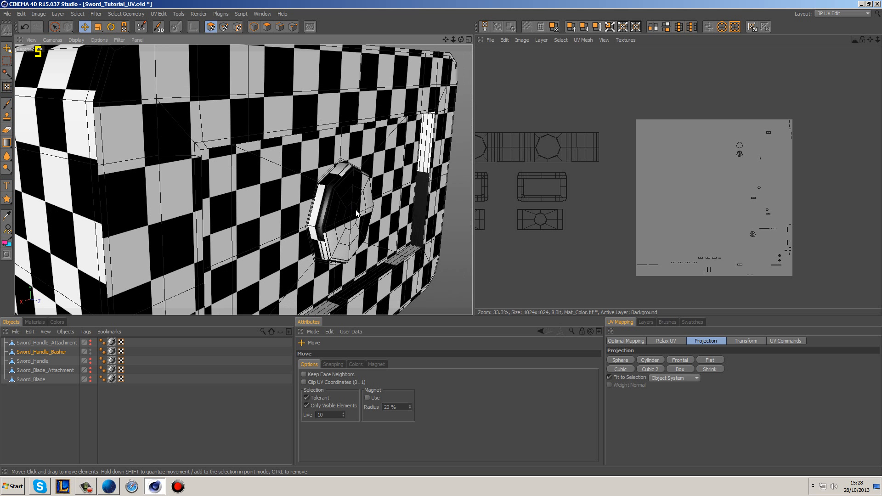
alt+drag(412, 171, 353, 166)
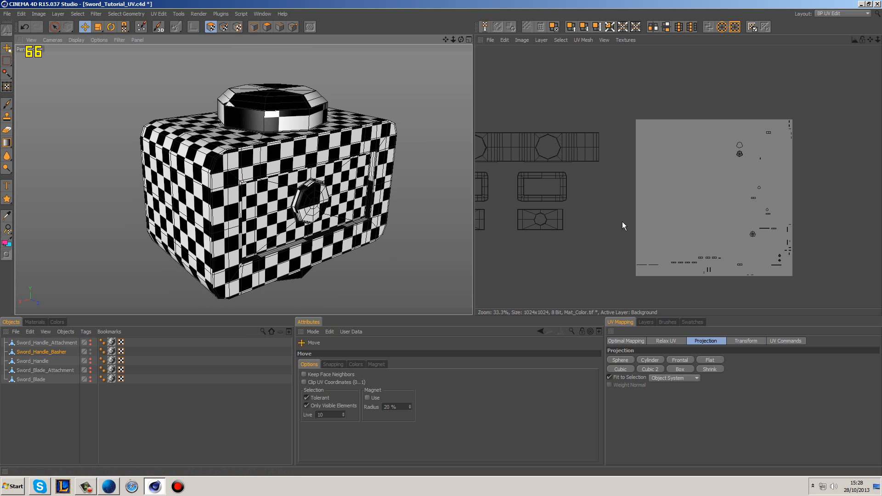
Step: Select the UV island of the octagonal top cap and apply Box projection with Fit to Selection on
alt+middle_drag(719, 219, 704, 222)
scroll(707, 223, up, 3)
alt+middle_drag(870, 239, 702, 235)
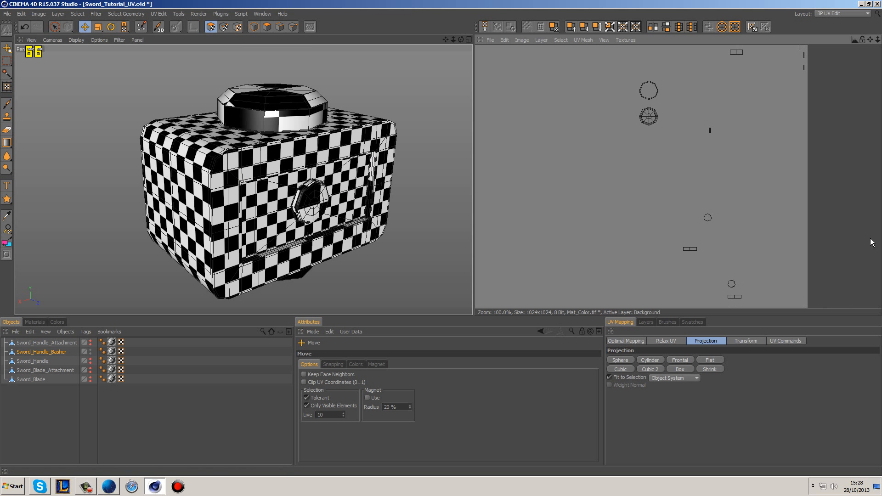
click(647, 118)
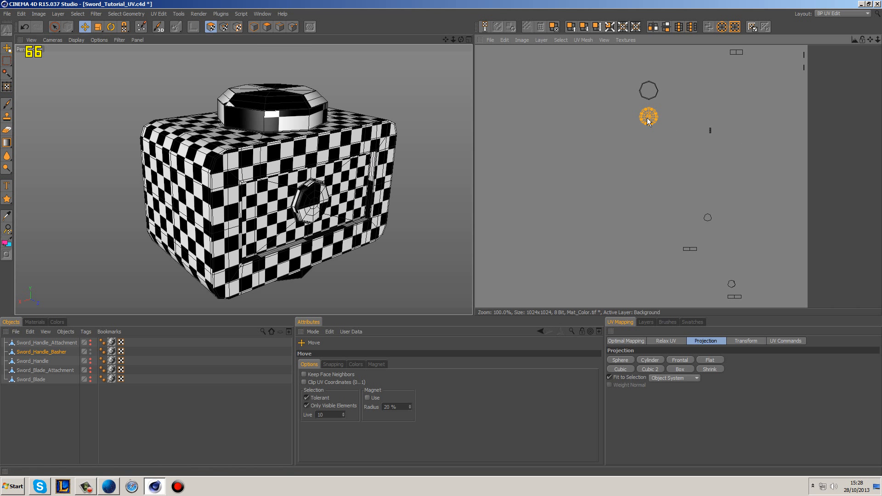
click(680, 369)
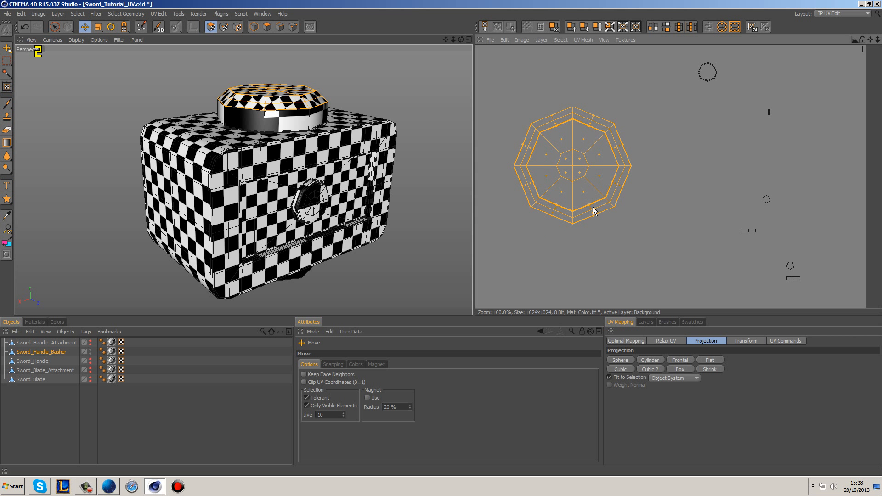
Step: Try Box, Cubic 2, Cubic and Frontal projections on the top cap's island with Fit to Selection off
click(609, 377)
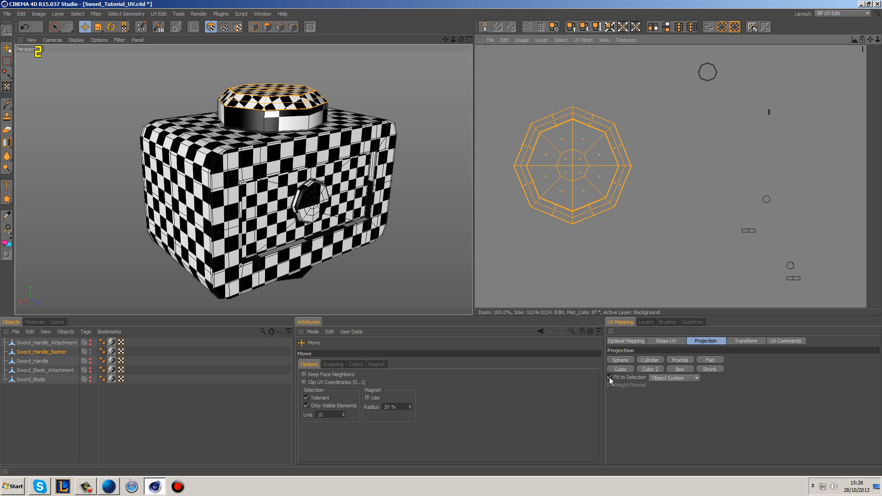
click(680, 369)
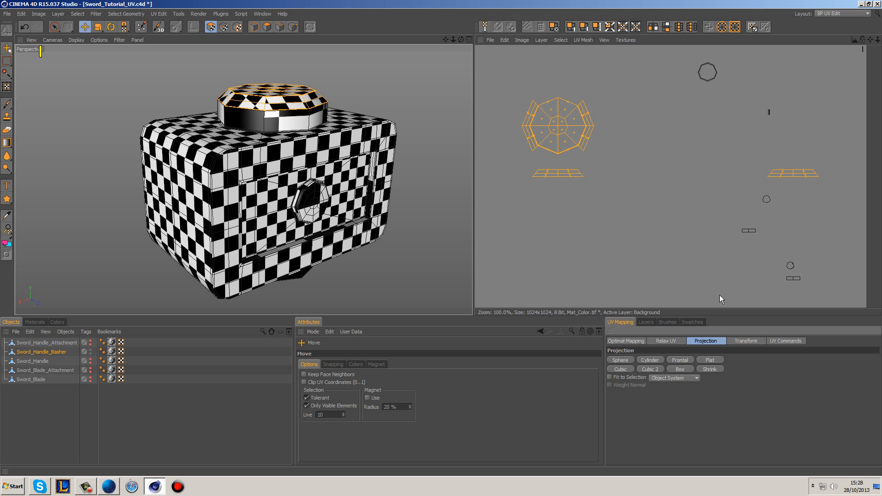
click(648, 370)
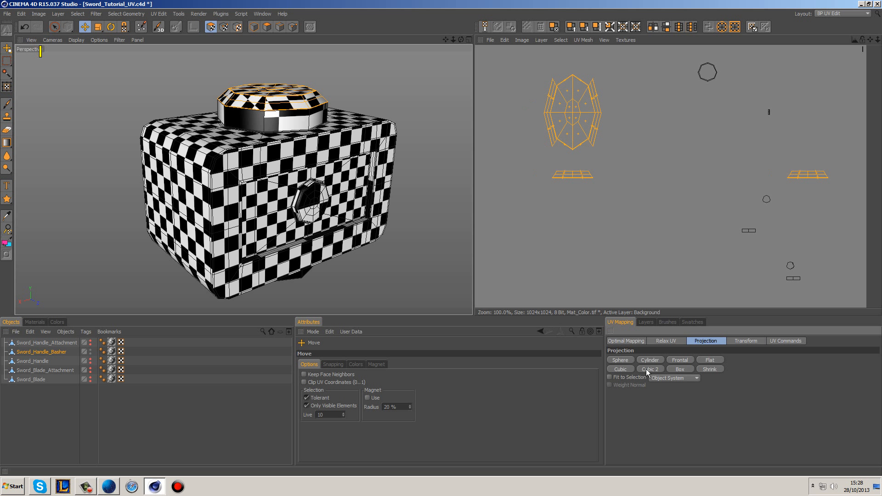
click(625, 370)
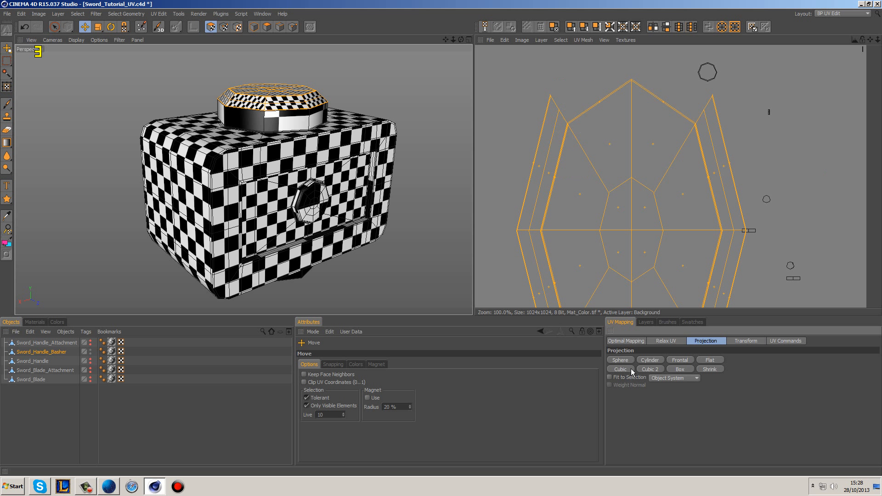
click(680, 370)
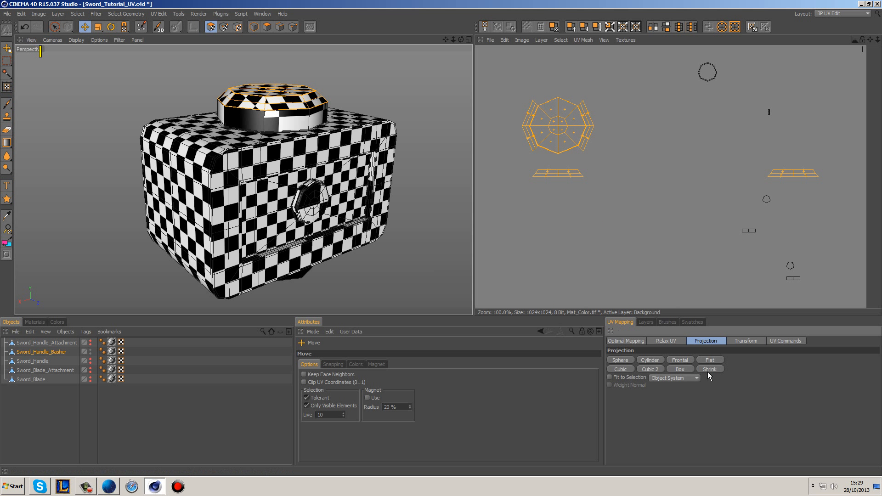
click(685, 359)
alt+middle_drag(617, 122, 613, 216)
Step: Try a Frontal projection of the top cap's island from the Top view, framed on the selection
middle_click(370, 96)
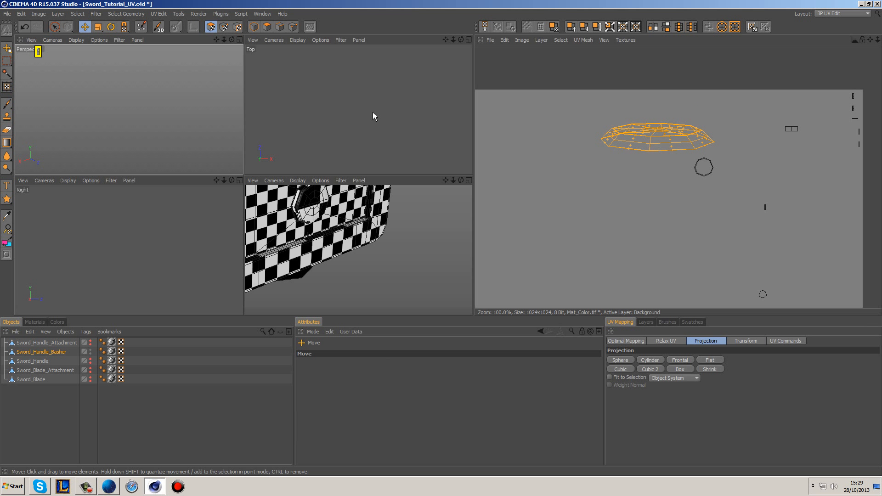
middle_click(373, 116)
key(o)
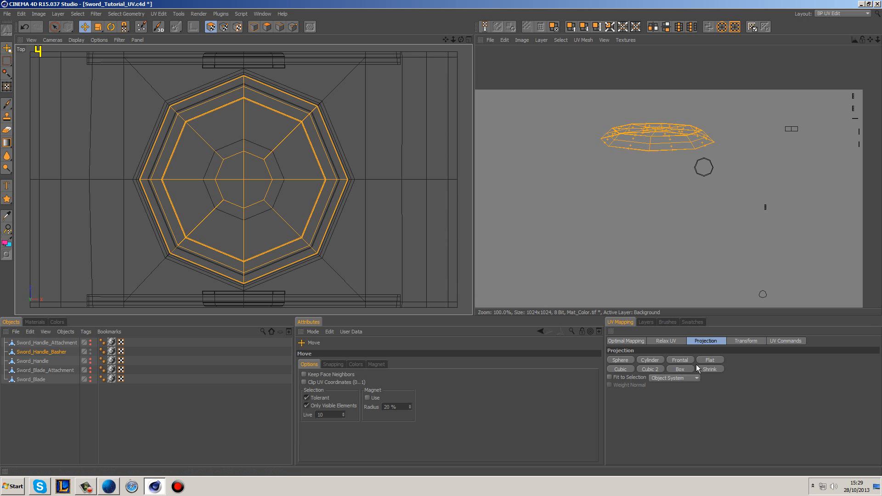
click(683, 360)
Step: Return to the Perspective view, turn Fit to Selection back on and reapply Box projection to the top cap's island
middle_click(429, 221)
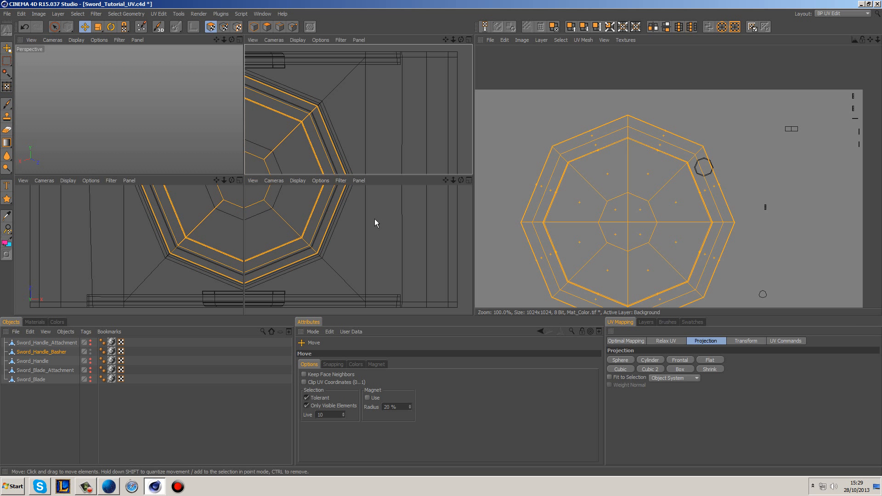
middle_click(174, 146)
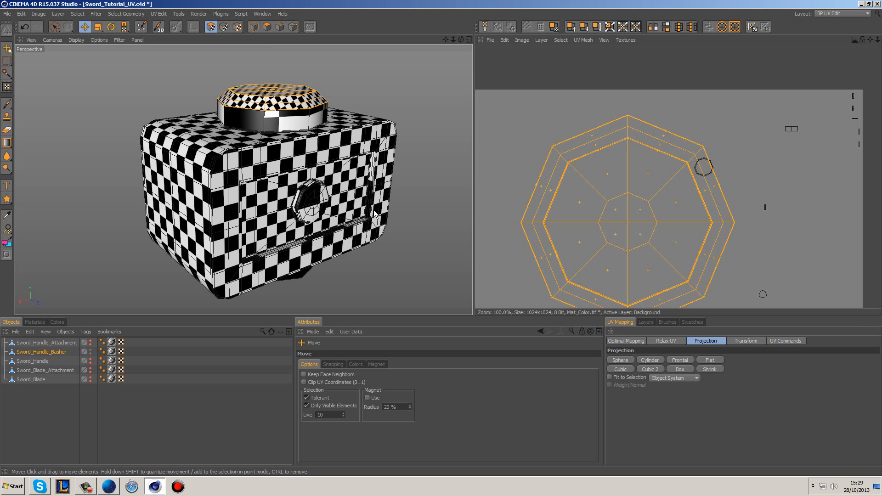
click(609, 377)
click(672, 370)
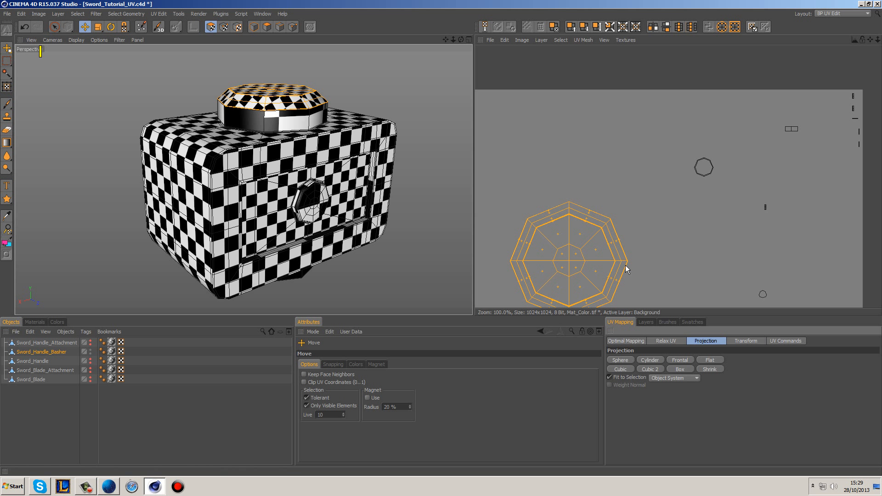
Step: Move the octagonal top cap's UV island off the texture area to the laid-out islands and clear the selection
alt+middle_drag(590, 251, 673, 124)
scroll(590, 251, down, 1)
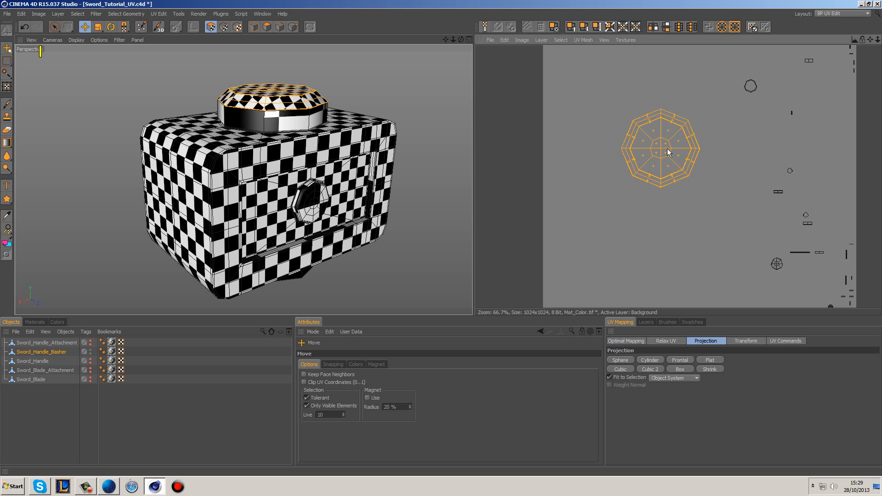
alt+middle_drag(652, 189, 713, 161)
scroll(651, 189, down, 2)
drag(700, 148, 497, 69)
click(598, 86)
Step: Box-project the other octagonal disc island and the octagonal ring island, placing both beside the texture below the laid-out islands
click(759, 207)
click(680, 369)
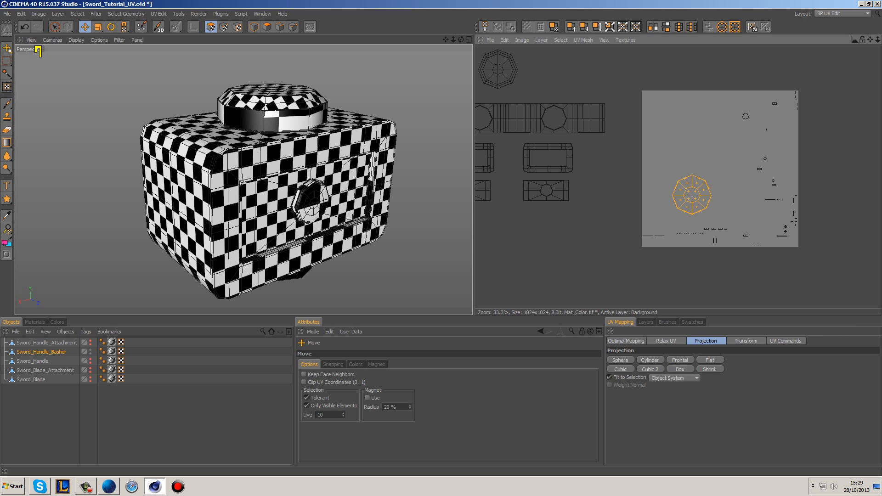
click(747, 117)
click(685, 356)
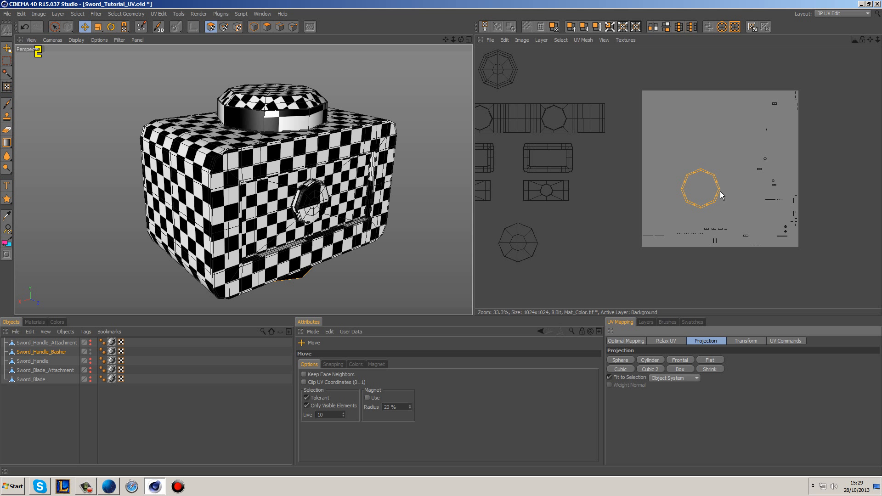
click(764, 266)
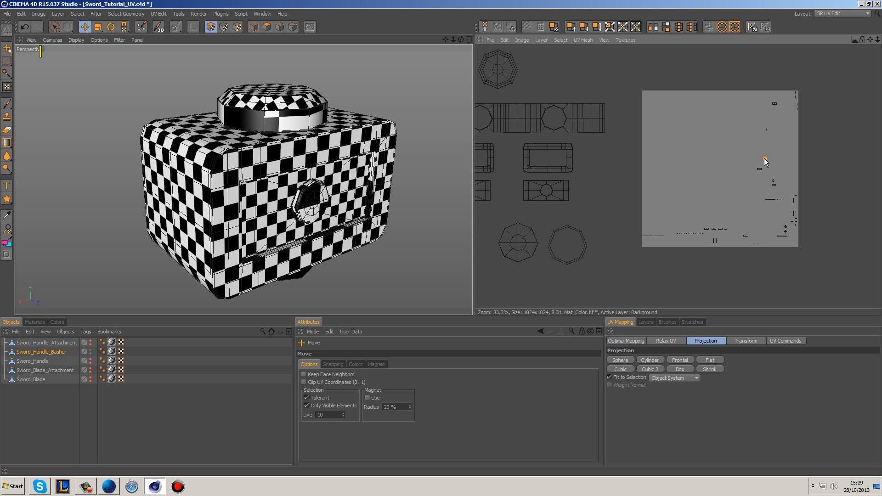
Step: Box-project the two small octagonal ring islands together and place them below the larger octagons, off the texture area
shift+click(774, 181)
click(684, 369)
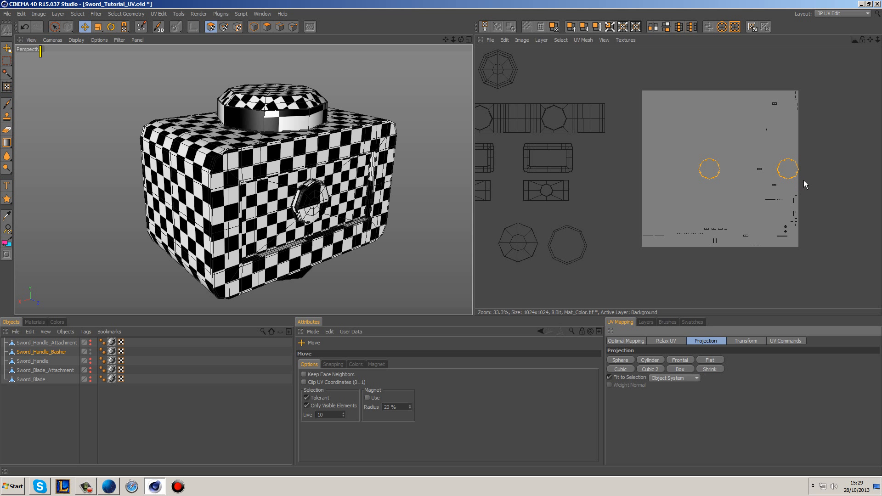
drag(717, 169, 501, 283)
click(654, 274)
Step: Select the two small disc islands of the round side buttons and apply Box projection with Fit to Selection on
alt+drag(384, 226, 388, 53)
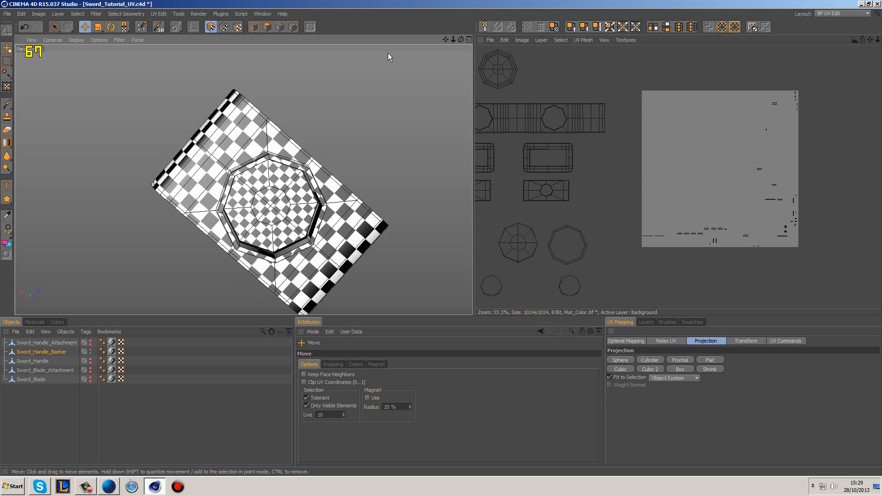
alt+drag(351, 125, 282, 243)
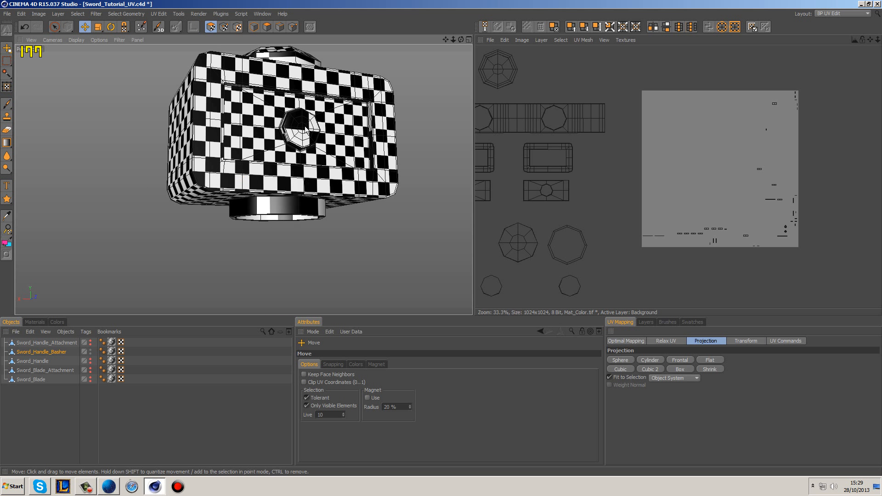
scroll(798, 246, up, 4)
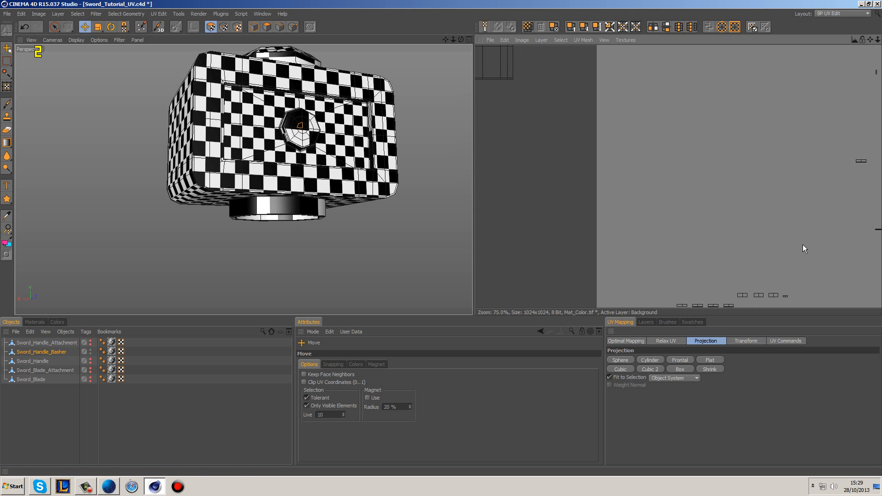
click(731, 219)
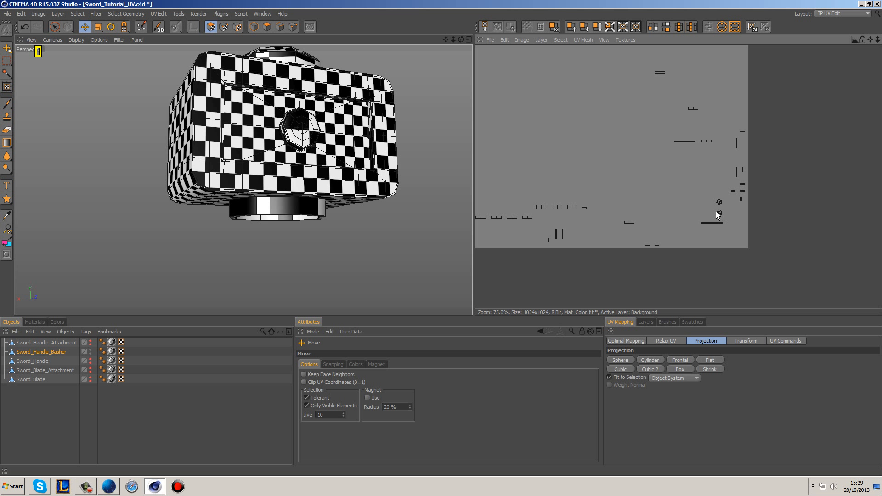
click(717, 211)
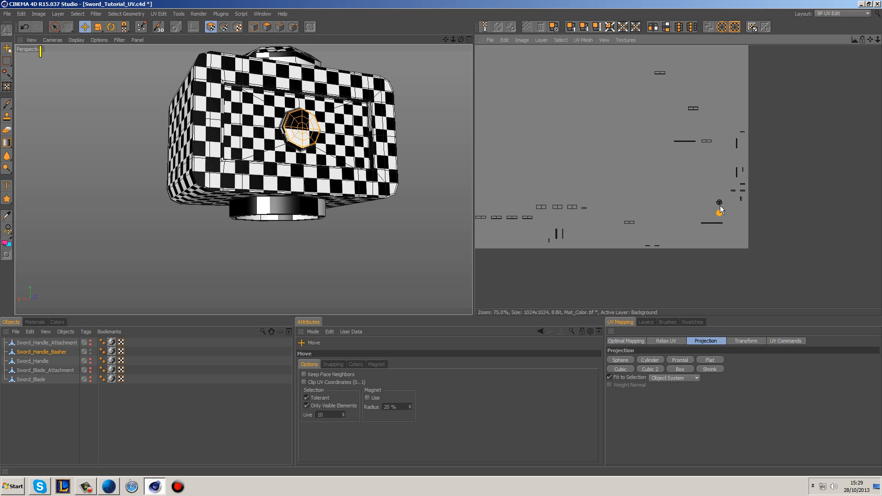
click(685, 369)
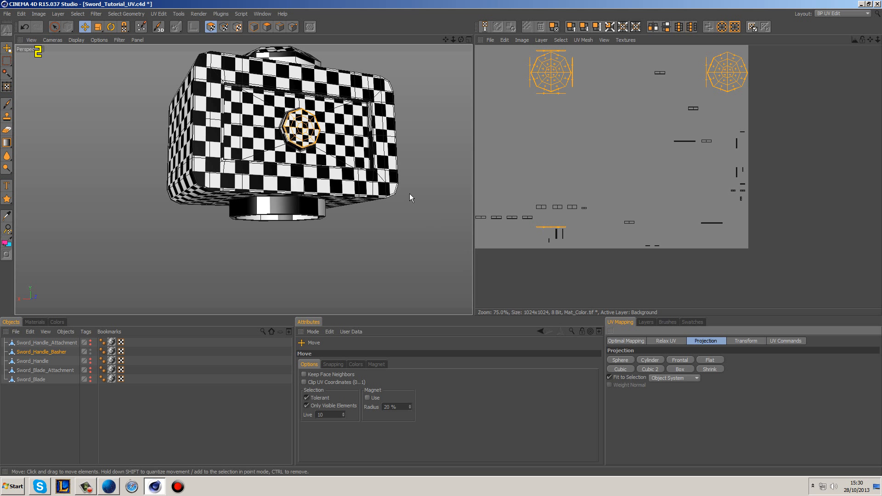
Step: Check the button's bevelled edge up close and try Box projection with World System and another coordinate option
scroll(286, 146, up, 5)
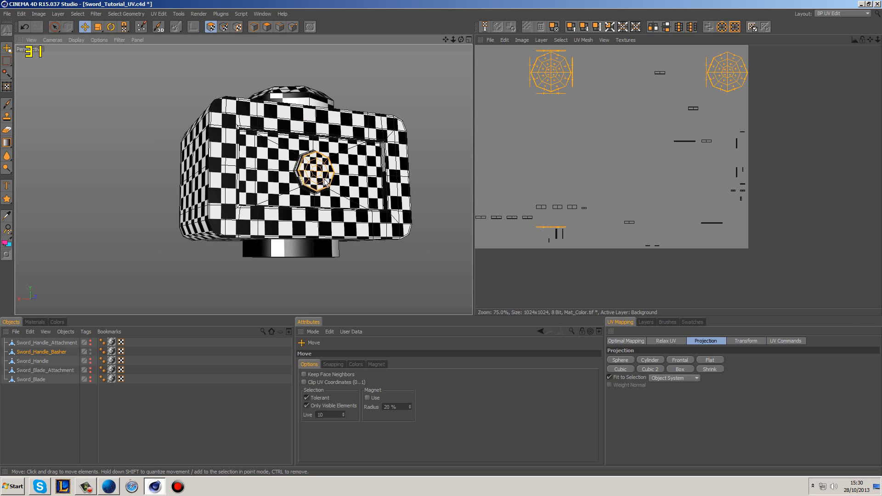
scroll(334, 218, up, 4)
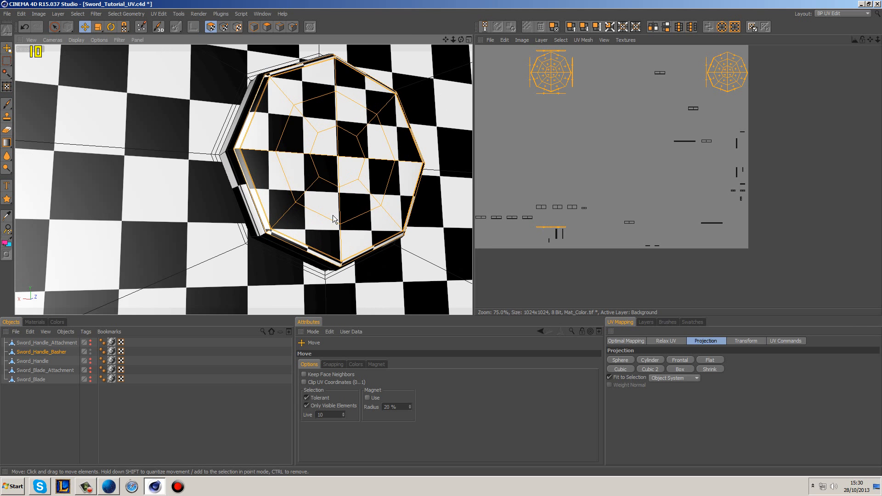
mouse_move(302, 142)
alt+mouse_down()
mouse_move(342, 166)
mouse_move(291, 136)
alt+mouse_up()
scroll(292, 136, up, 5)
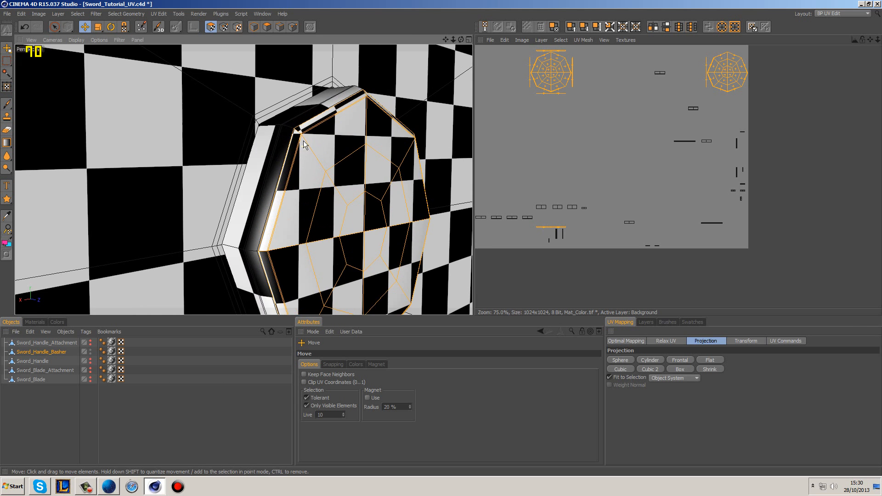
scroll(310, 148, up, 3)
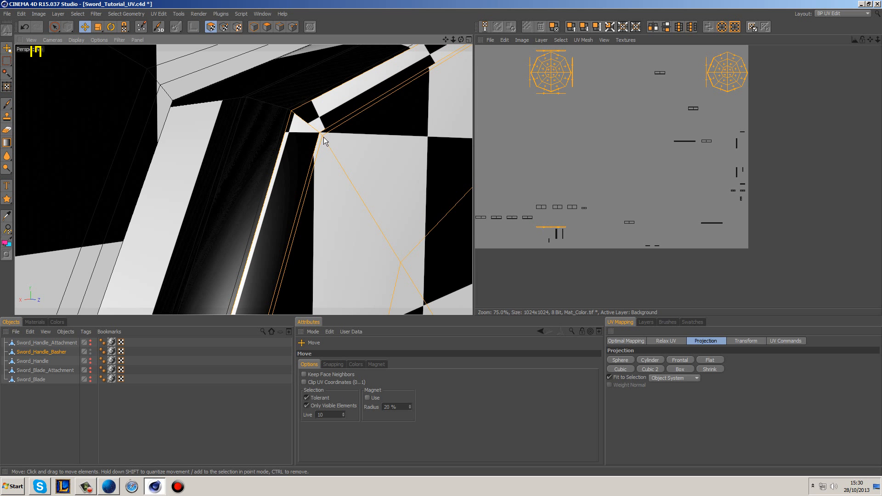
alt+drag(335, 135, 365, 166)
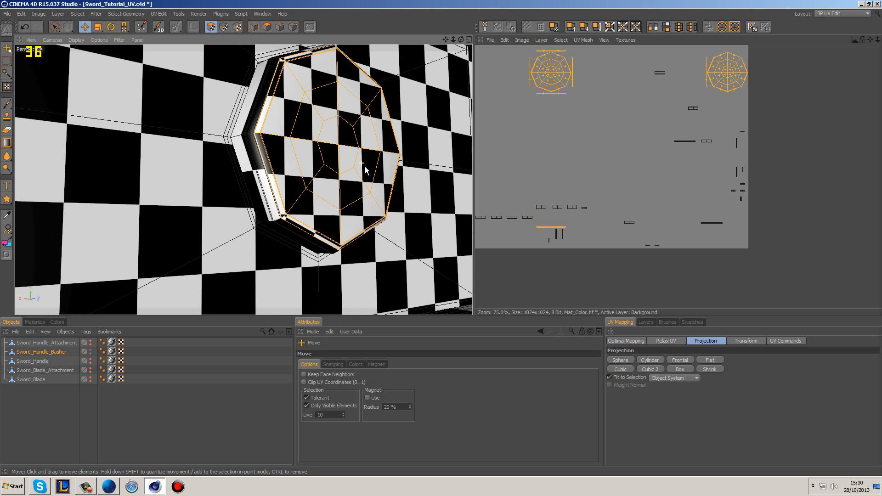
click(672, 379)
click(674, 393)
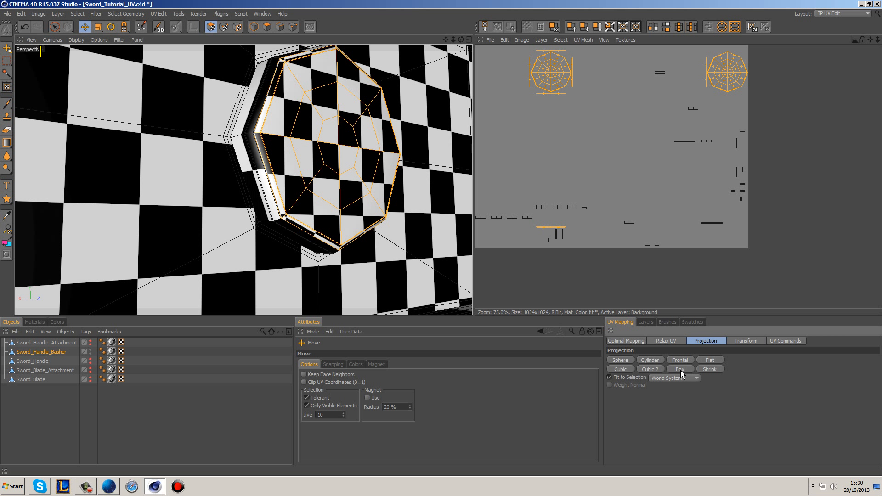
click(674, 379)
click(676, 402)
click(678, 370)
Step: Reapply Box projection to the button islands using Object System with Fit to Selection off
click(676, 386)
click(610, 377)
click(678, 370)
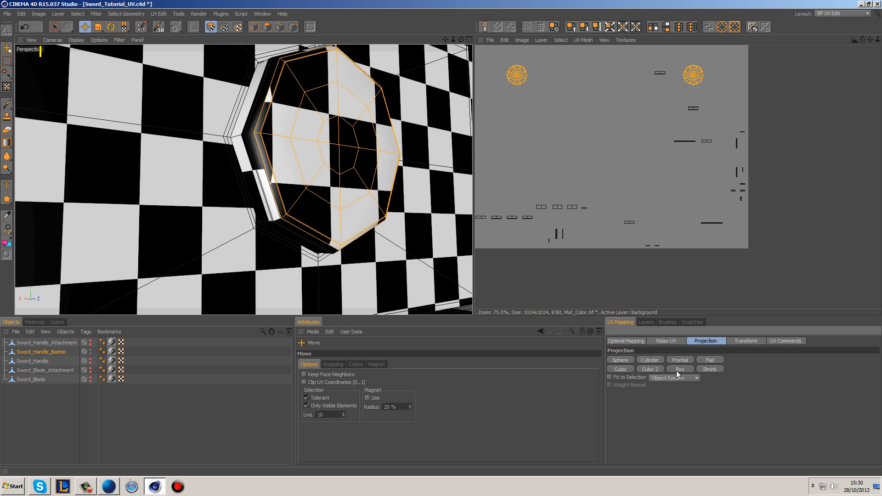
Step: Move the two button disc islands off the texture area, above the long strip island, and clear the selection
alt+middle_drag(517, 86, 597, 198)
scroll(597, 199, up, 6)
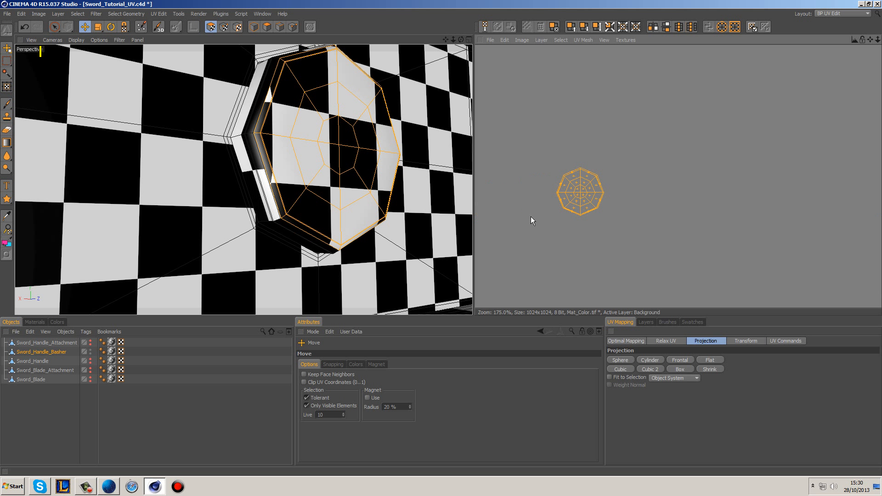
scroll(578, 181, down, 6)
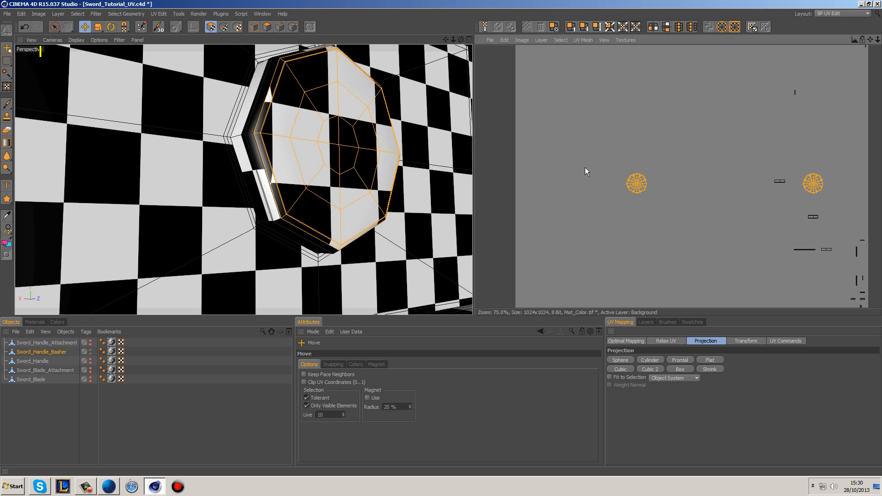
scroll(606, 161, down, 3)
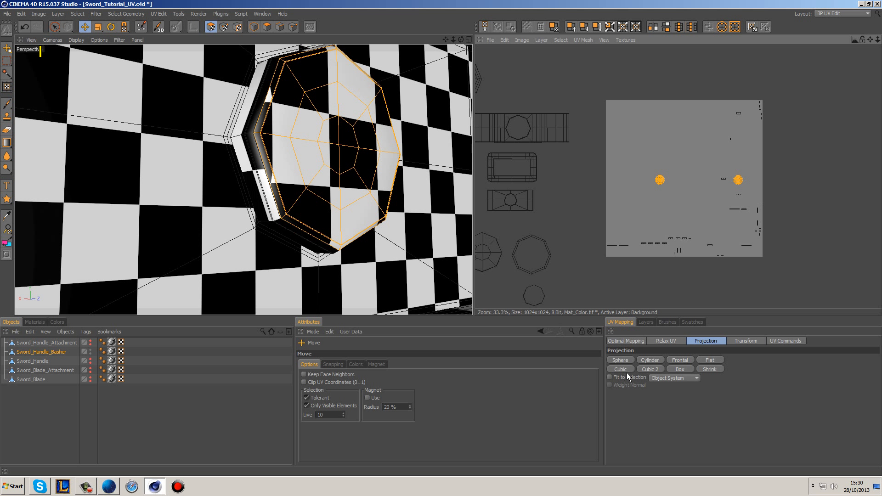
drag(739, 181, 564, 103)
click(593, 81)
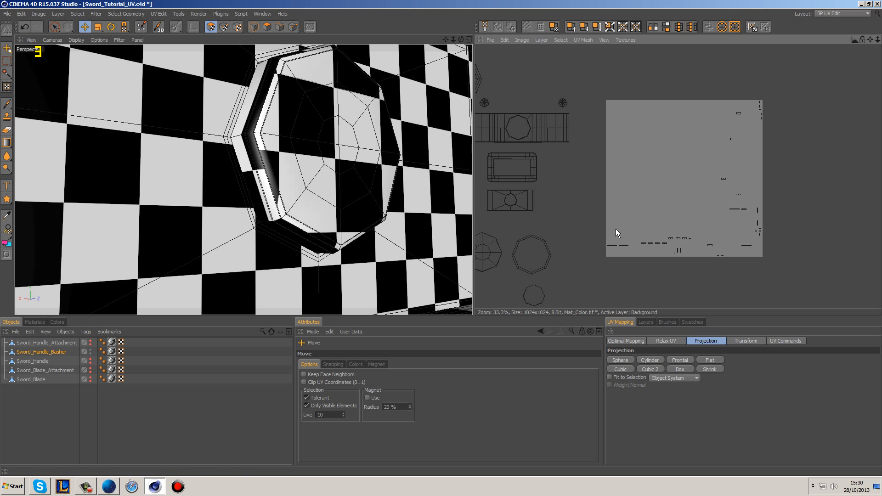
Step: Use Live Selection to pick a bevel face on the button's rim and select the four small strip islands around it
scroll(365, 231, down, 7)
alt+drag(375, 231, 386, 249)
scroll(390, 237, up, 2)
scroll(336, 186, up, 5)
key(9)
click(330, 179)
scroll(775, 247, up, 3)
scroll(825, 250, up, 4)
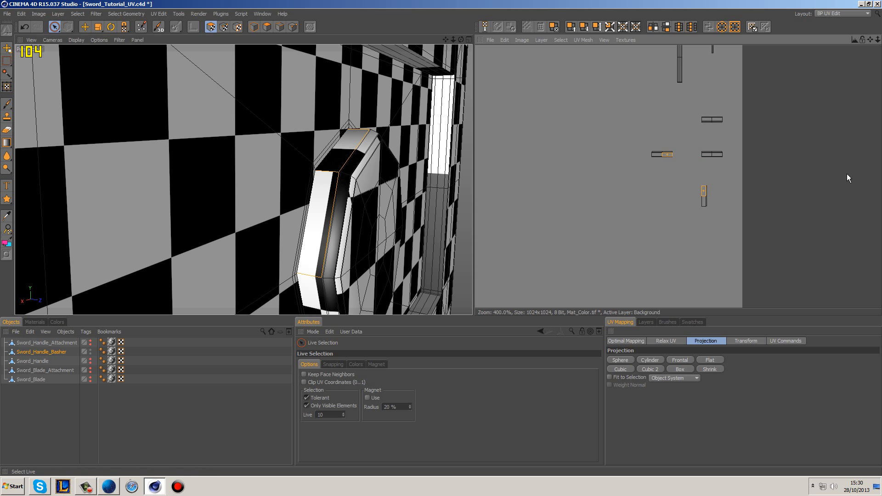
mouse_move(627, 156)
mouse_down()
mouse_move(722, 124)
mouse_move(703, 202)
mouse_up()
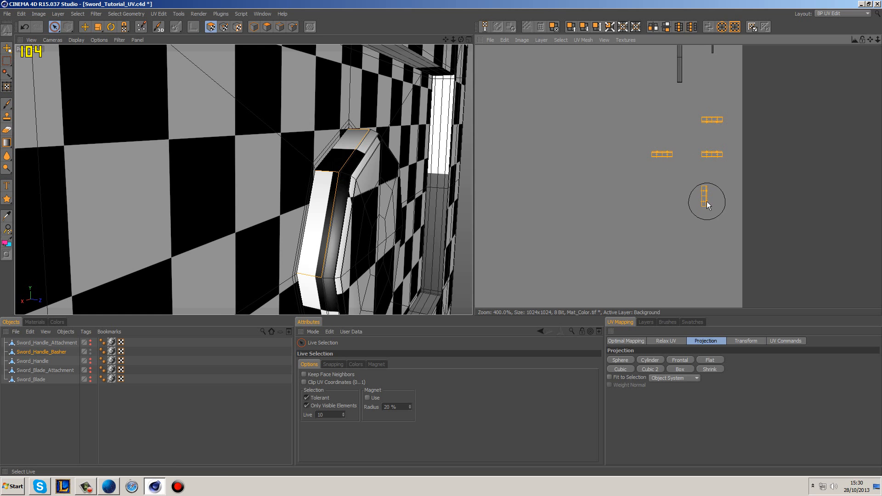
Step: Remove the strip island belonging to the opposite button's lower rim from the selection
alt+drag(392, 184, 307, 142)
scroll(321, 156, down, 8)
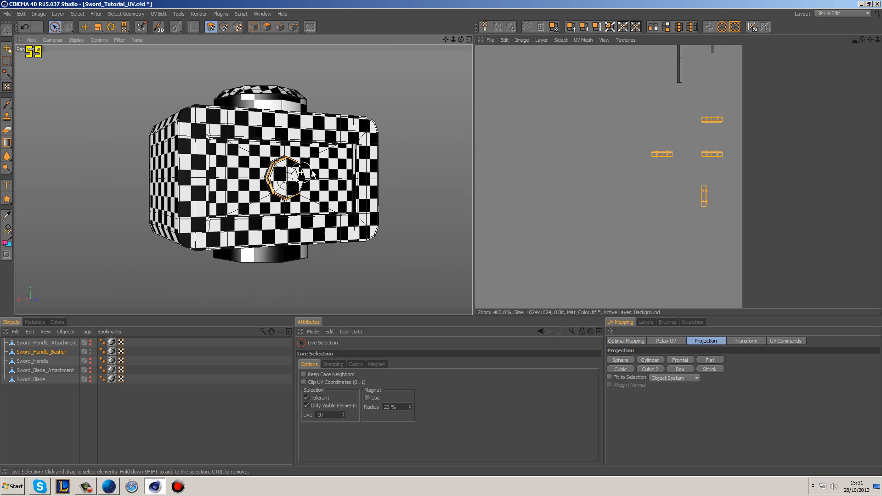
alt+drag(336, 175, 467, 152)
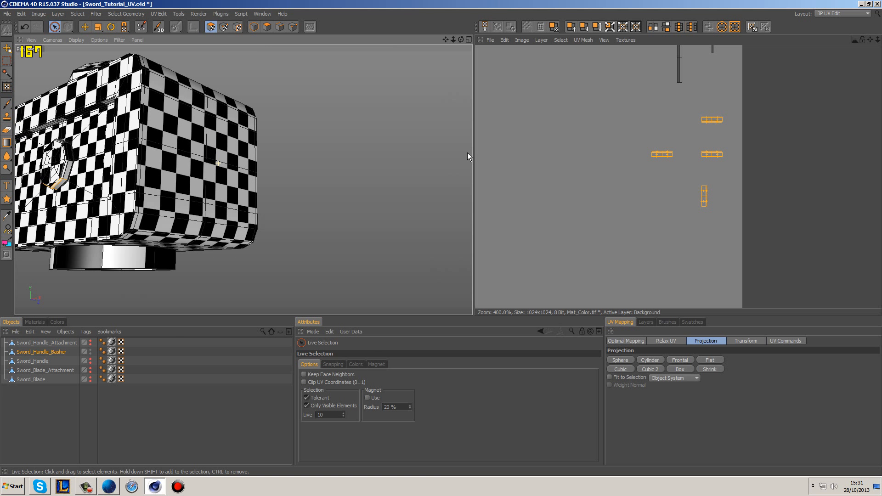
alt+drag(296, 174, 353, 158)
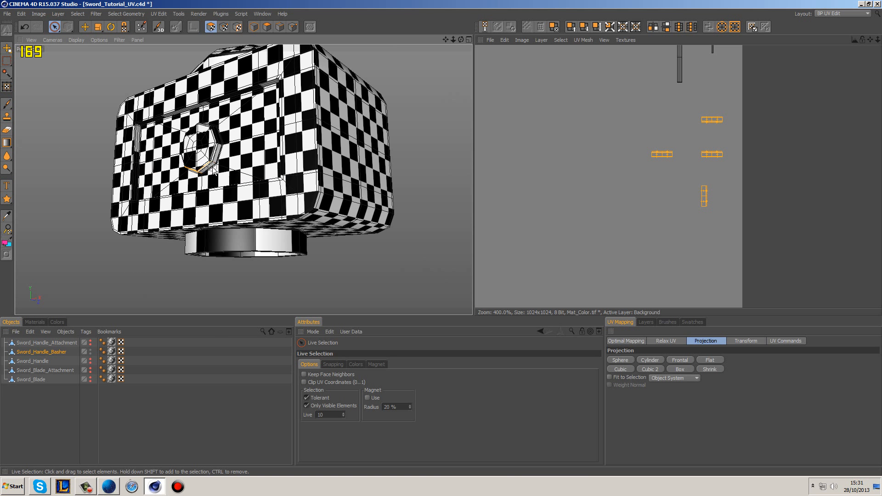
ctrl+click(203, 171)
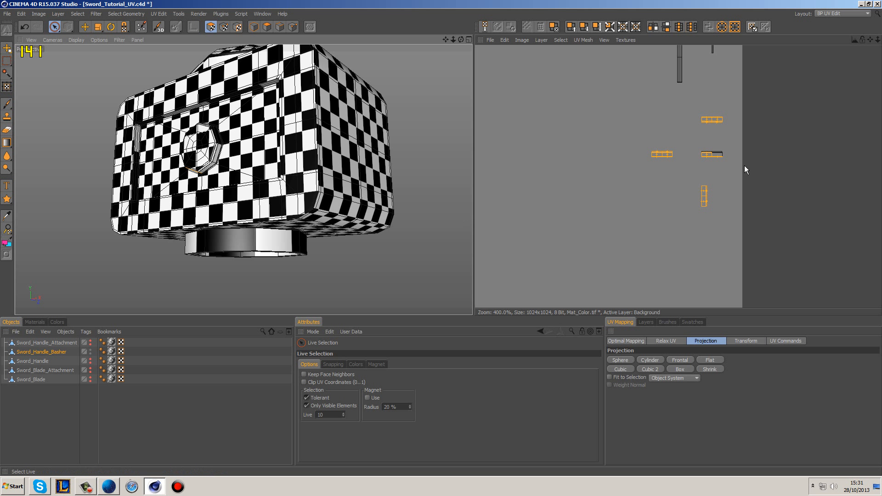
ctrl+click(720, 158)
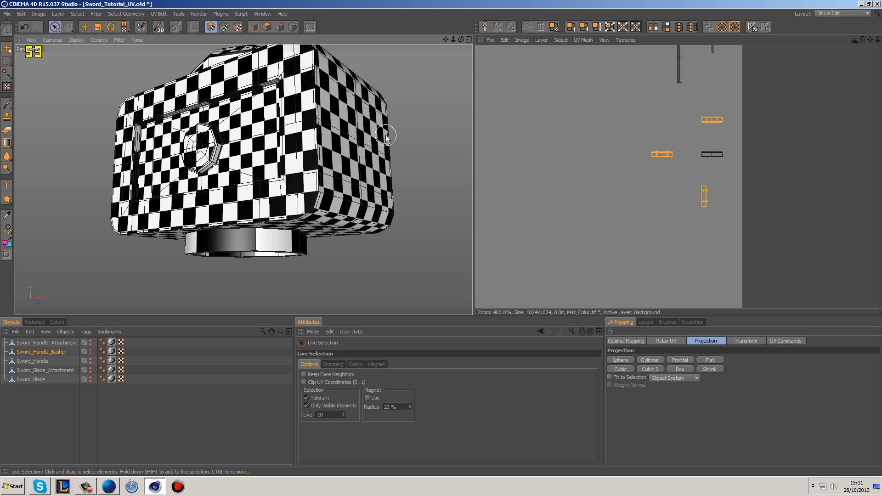
Step: Add a bevel face on the side of the octagonal button's rim to the current polygon selection
alt+drag(390, 133, 126, 165)
alt+drag(278, 144, 110, 156)
alt+middle_drag(615, 156, 640, 175)
scroll(640, 184, down, 2)
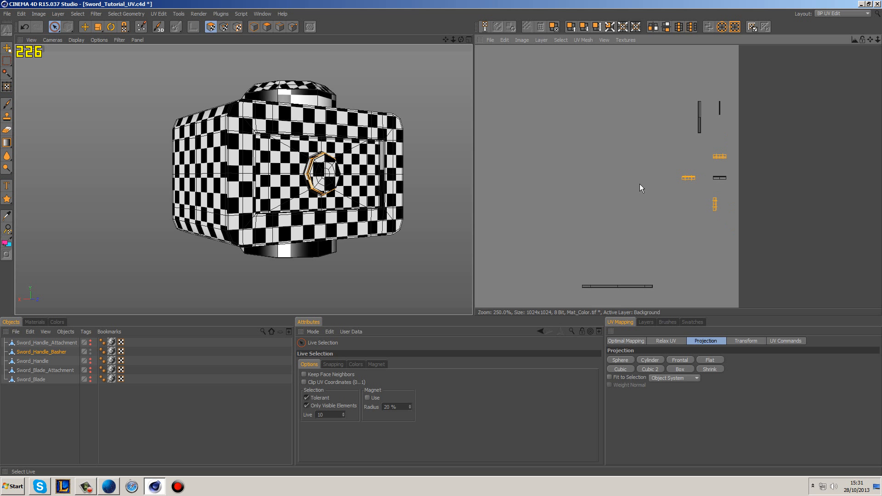
scroll(665, 230, down, 2)
alt+middle_drag(573, 175, 356, 176)
alt+middle_drag(624, 138, 615, 249)
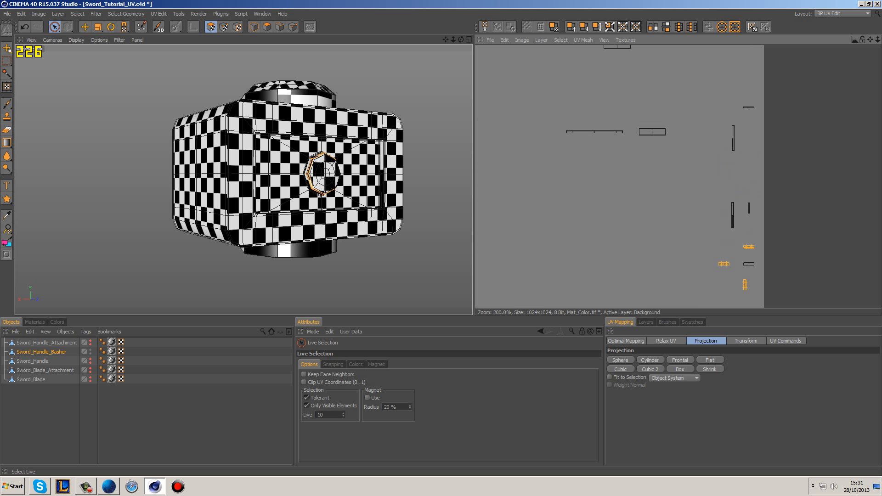
alt+middle_drag(775, 118, 795, 279)
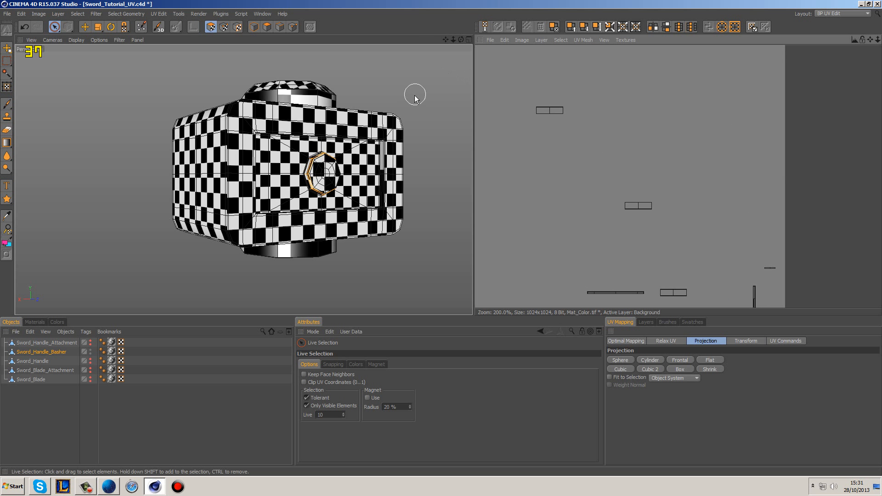
alt+drag(429, 175, 383, 202)
scroll(383, 202, up, 6)
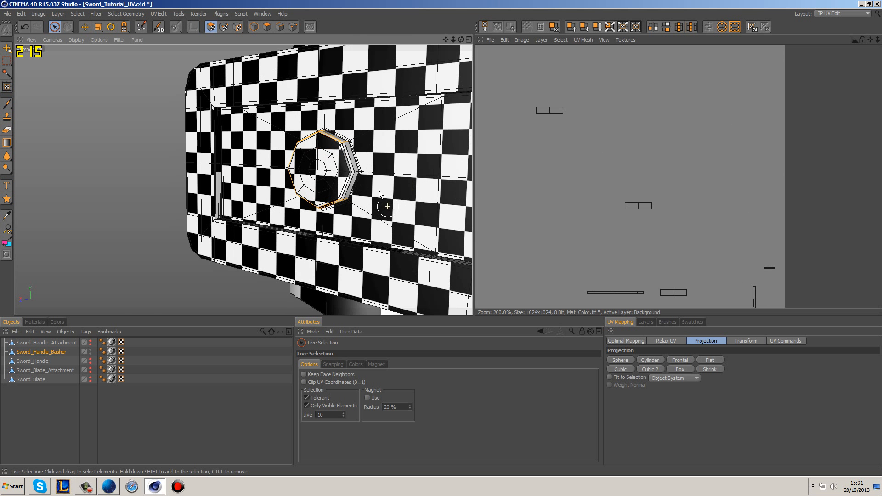
scroll(358, 178, up, 3)
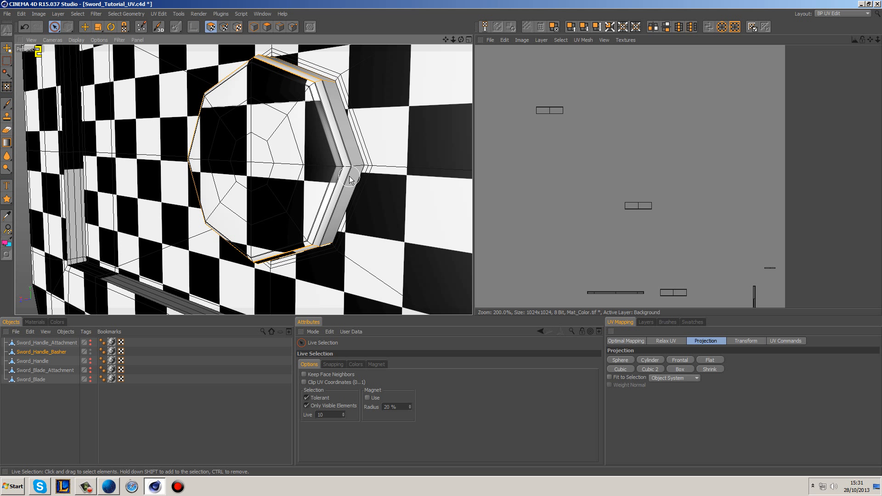
shift+click(349, 176)
Step: Add the neighbouring small strip island near the texture area's upper-right corner to the rim selection
scroll(594, 158, down, 2)
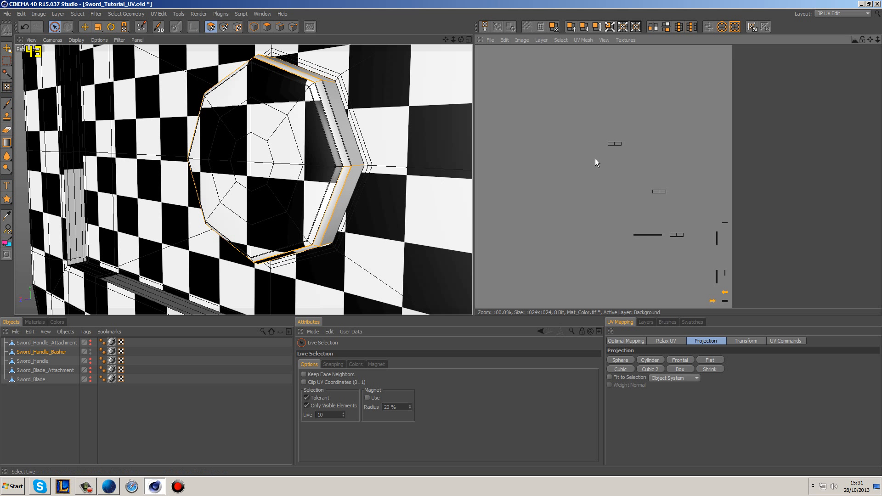
alt+middle_drag(704, 114, 710, 102)
scroll(682, 80, up, 3)
alt+middle_drag(696, 71, 703, 115)
scroll(703, 115, up, 4)
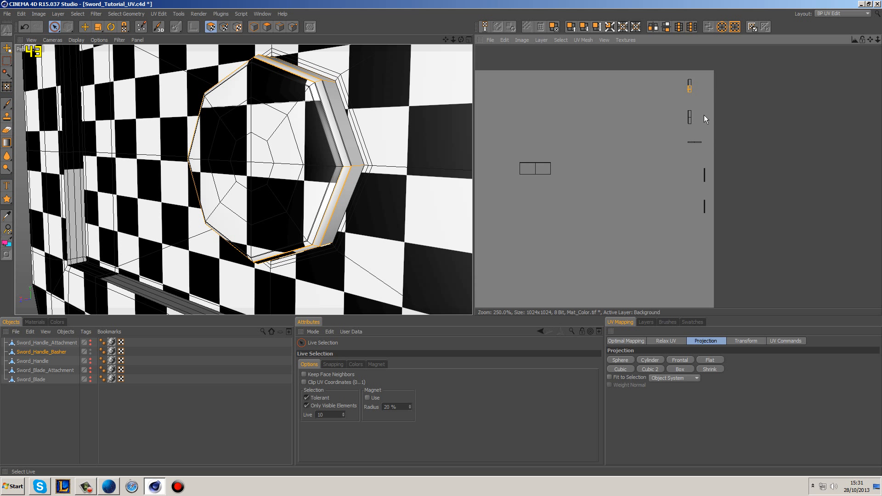
shift+click(691, 82)
scroll(658, 207, down, 5)
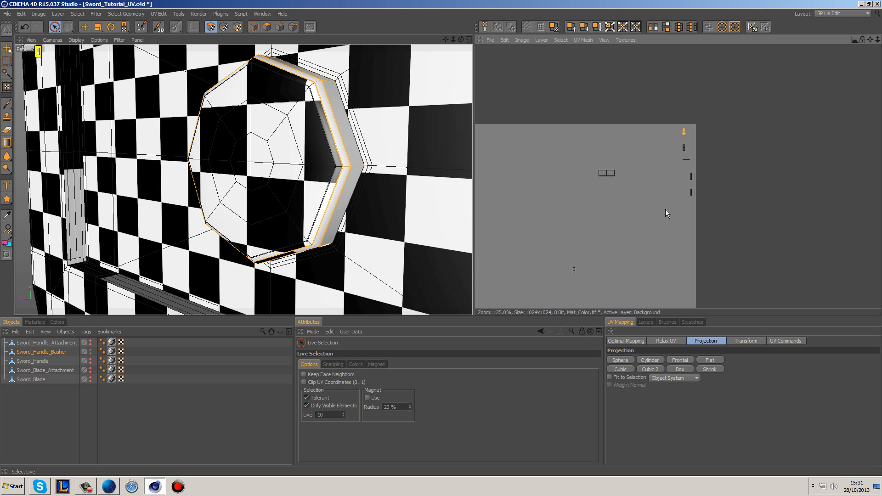
Step: Try Box projection on the selected rim islands with Fit to Selection off and inspect the checkers around the button
click(681, 370)
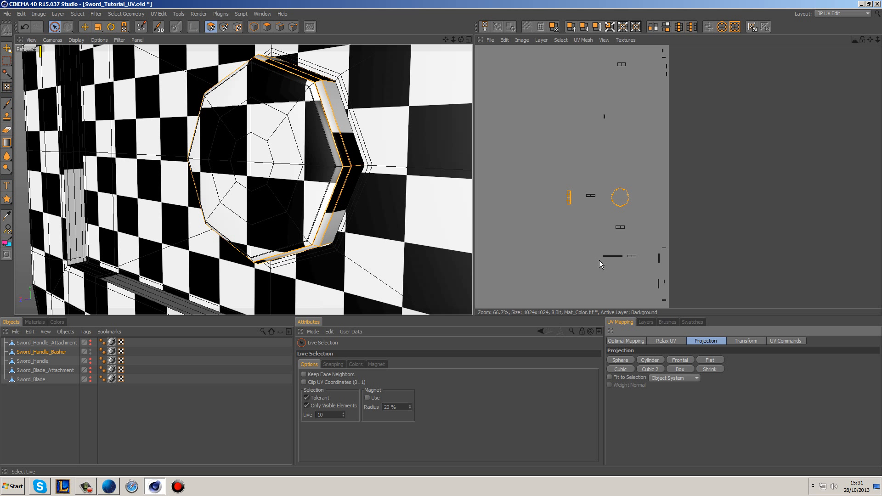
scroll(599, 258, down, 3)
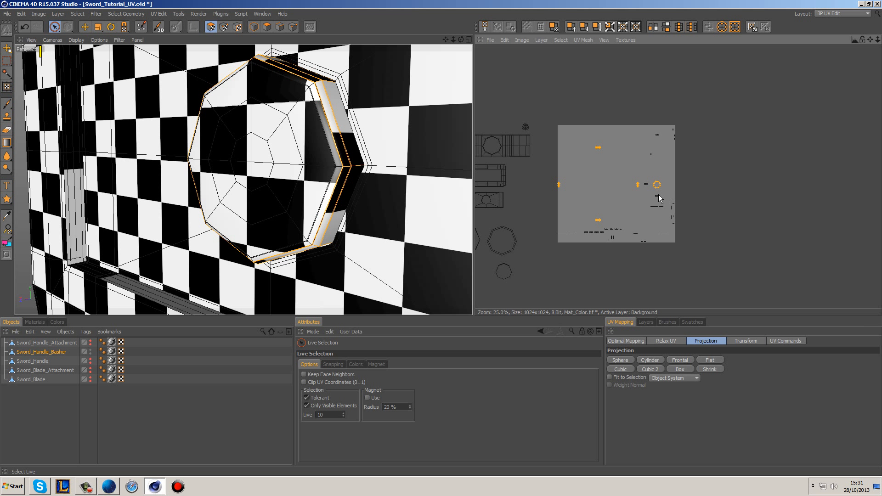
alt+drag(384, 115, 348, 157)
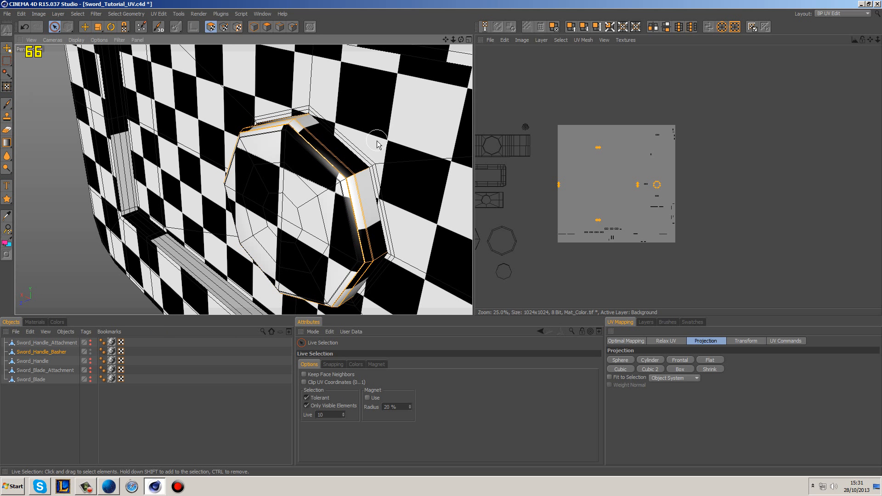
alt+drag(404, 191, 360, 194)
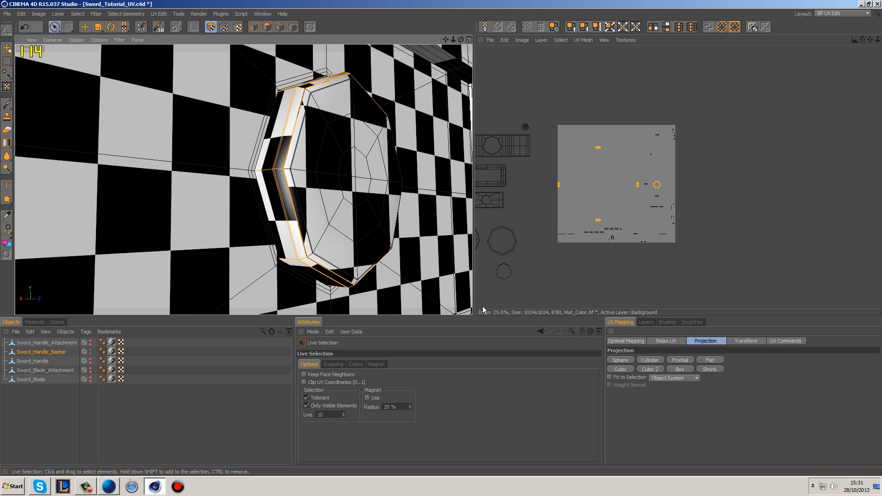
Step: Enable Fit to Selection and reapply Box projection to the selected rim islands
click(609, 377)
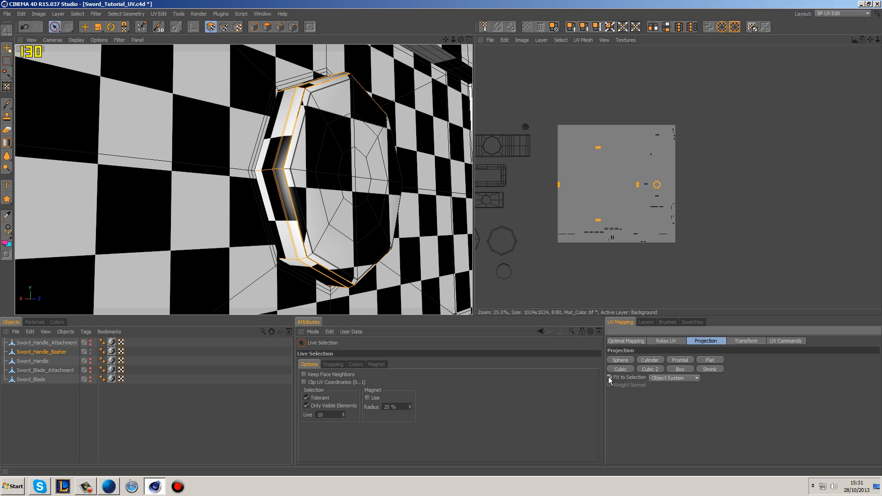
click(673, 370)
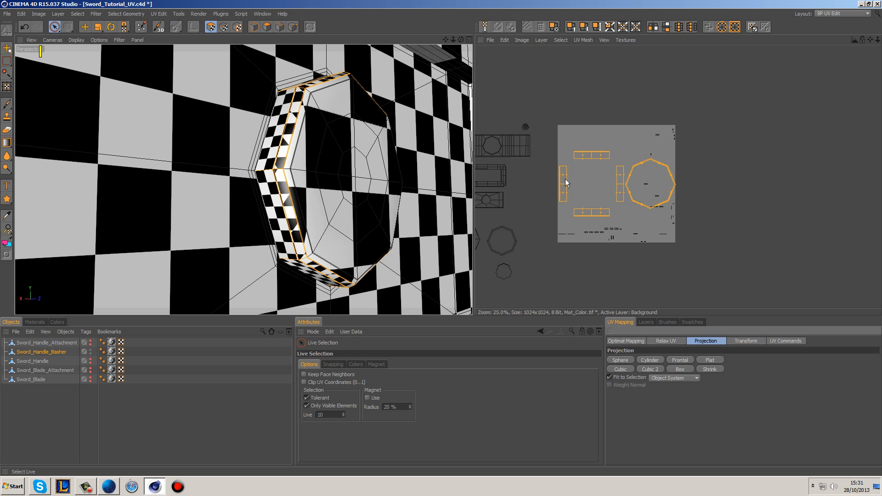
alt+drag(372, 101, 388, 144)
Step: Select the whole octagonal ring island and move it off the texture area, above the islands on its left
click(638, 169)
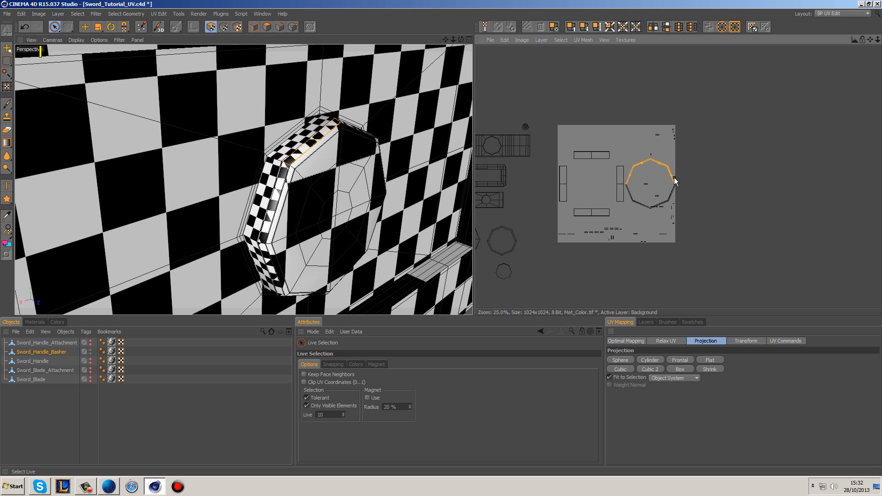
click(681, 192)
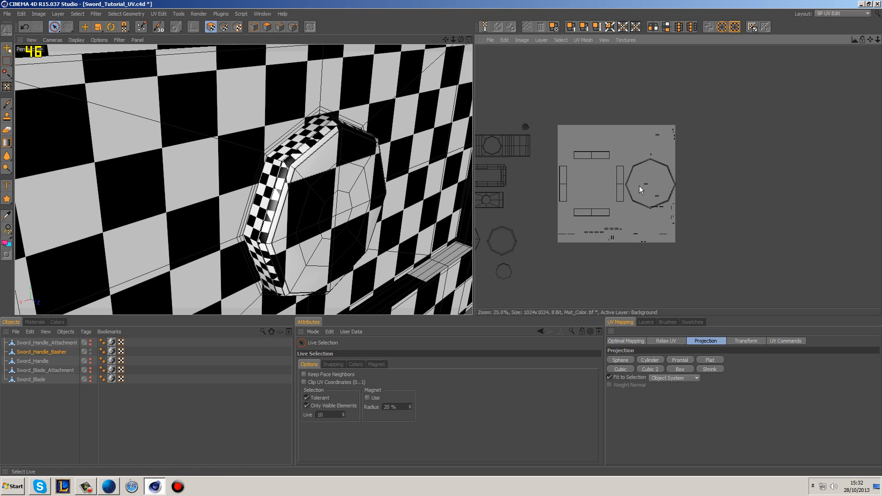
click(660, 166)
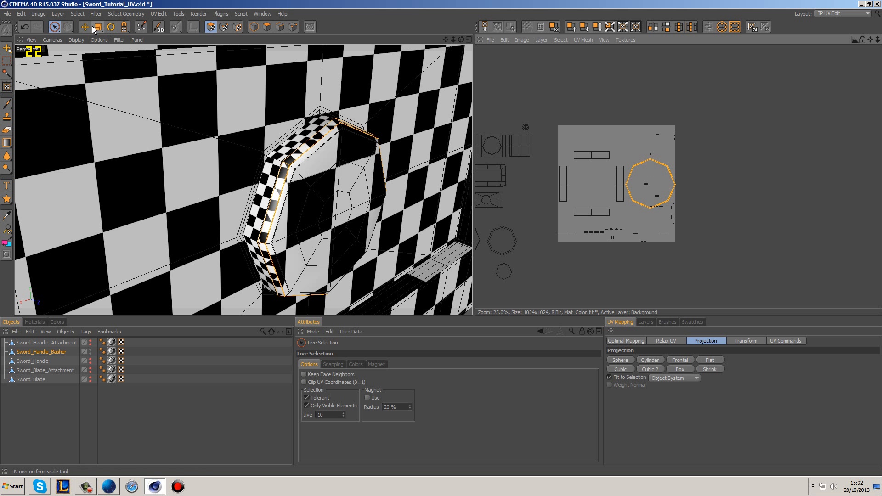
key(e)
drag(669, 169, 522, 81)
click(639, 103)
Step: Select the four rim strip islands and move them together off the texture area to its right
click(590, 152)
shift+click(620, 183)
shift+click(599, 213)
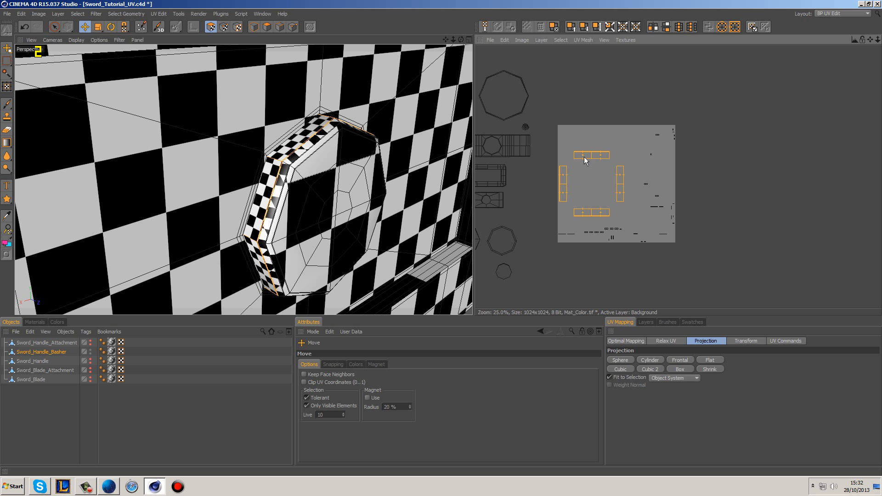
drag(584, 159, 739, 131)
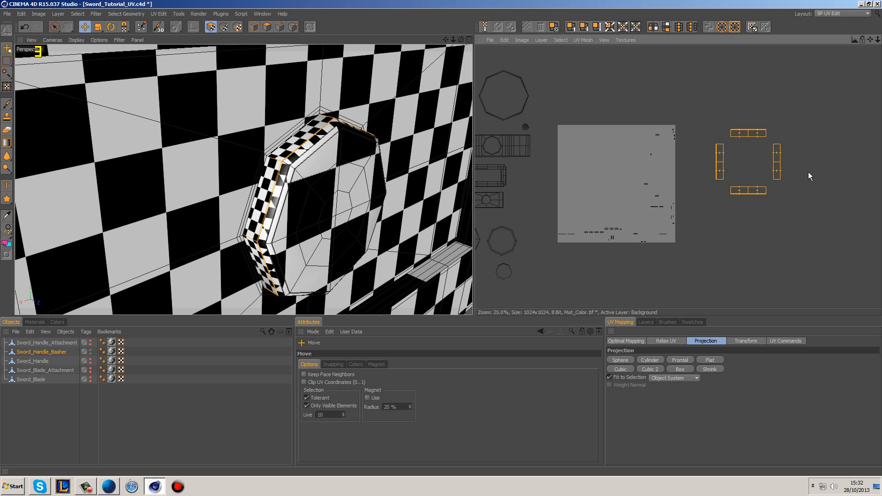
Step: Pick the upper strip's end corner point and the matching rim point on the model to find its adjoining strip
scroll(808, 171, up, 2)
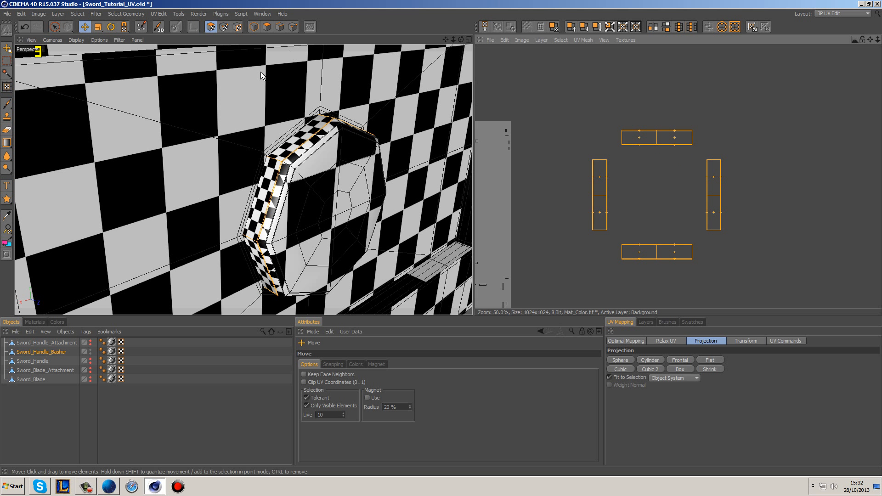
click(224, 27)
click(54, 27)
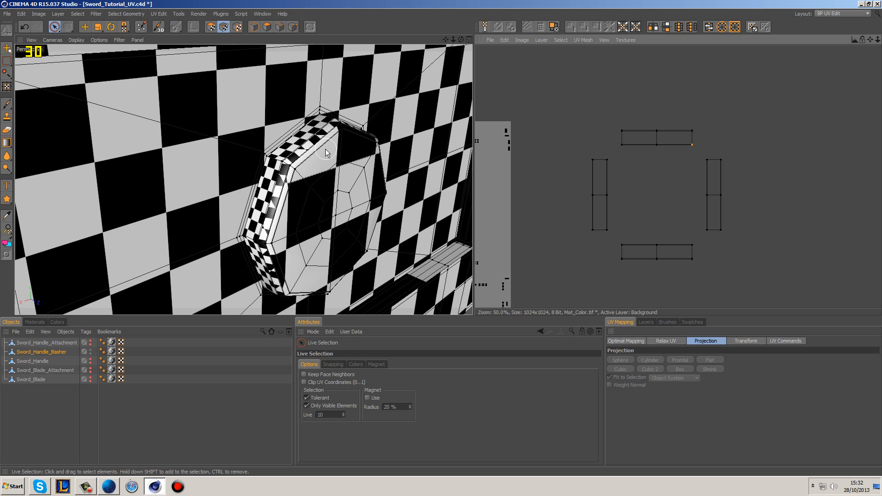
click(280, 163)
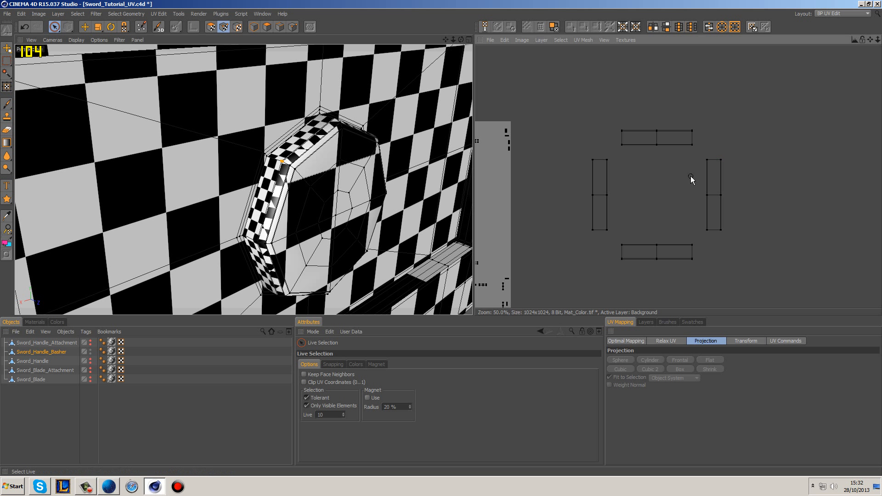
Step: Select the right-hand vertical strip island and rotate it a quarter turn so it lies horizontally
click(211, 26)
click(746, 176)
mouse_move(723, 162)
mouse_down()
mouse_move(705, 159)
mouse_move(716, 175)
mouse_up()
key(r)
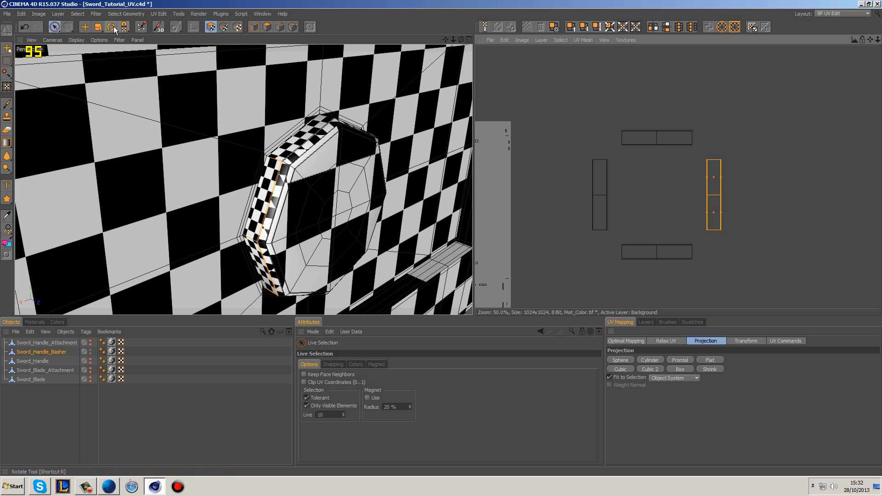
mouse_move(706, 159)
mouse_down()
mouse_move(694, 160)
mouse_move(705, 160)
mouse_up()
click(84, 26)
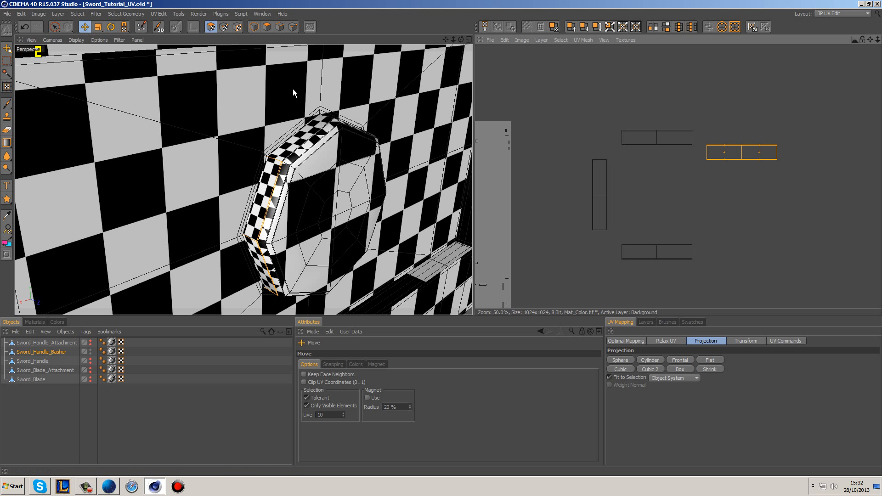
Step: Move the rotated strip flush against the right end of the upper strip and clear the selection
scroll(705, 128, up, 4)
alt+middle_drag(753, 123, 751, 130)
drag(728, 180, 692, 145)
click(745, 215)
scroll(702, 195, down, 3)
alt+middle_drag(729, 218, 661, 192)
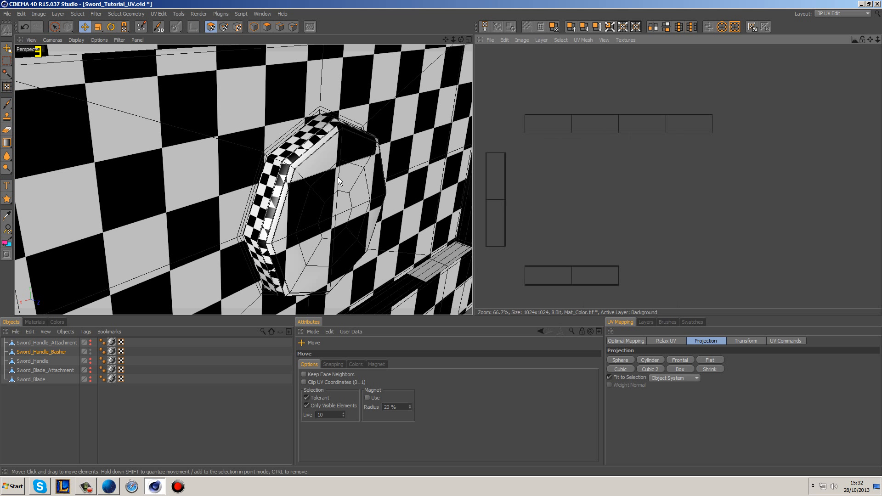
Step: Pick the joined strip's upper-right end point and locate its matching point on the button's rim and lower strip
click(55, 26)
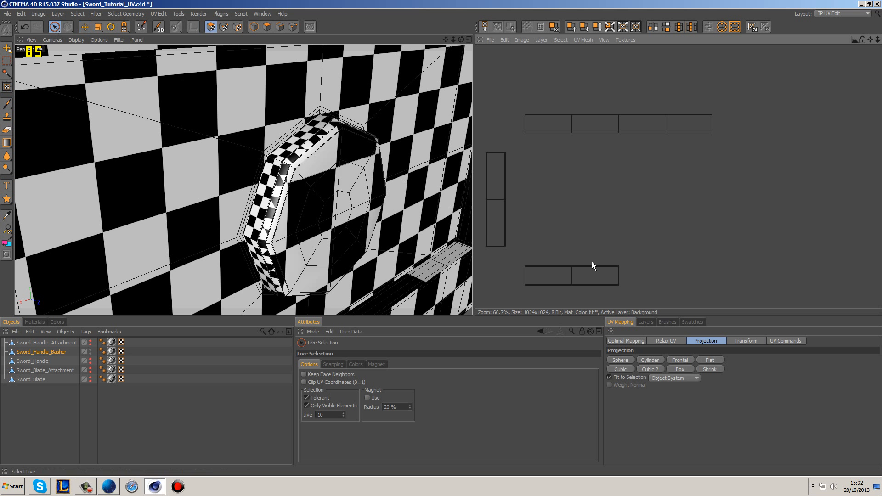
click(225, 28)
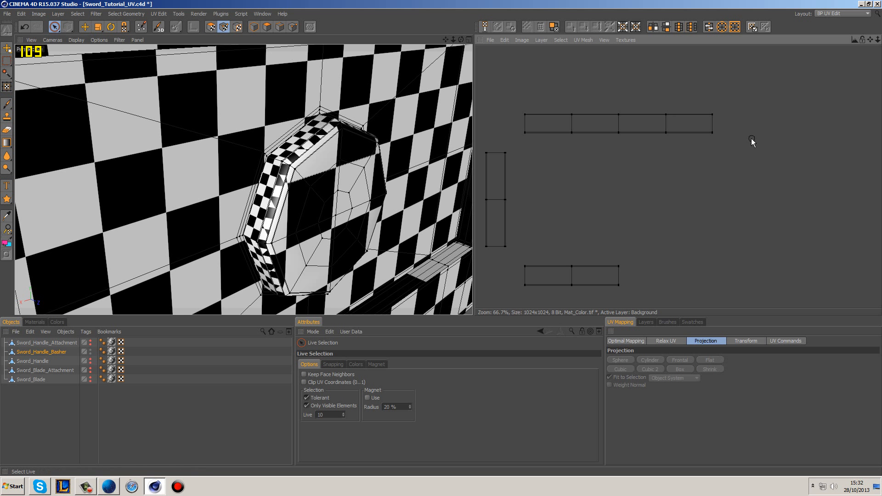
alt+drag(394, 231, 329, 161)
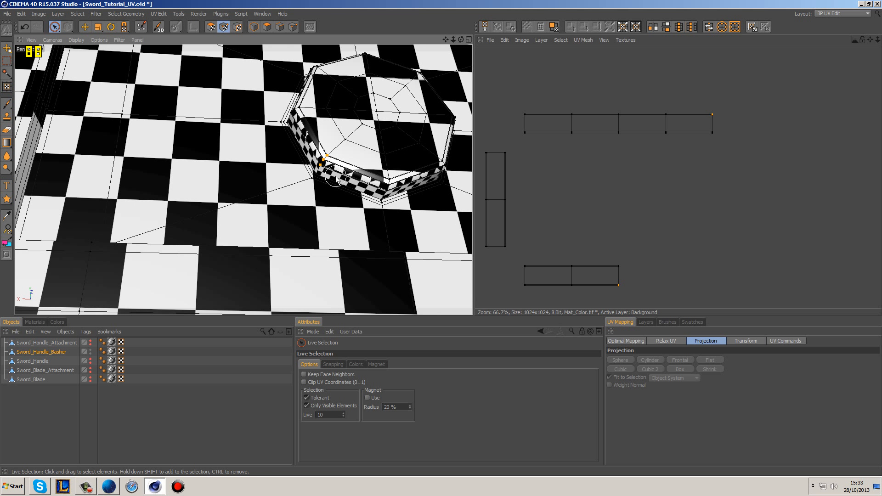
Step: Select the lower horizontal strip island and rotate it half a turn so its matching corner faces the joined strip
click(211, 26)
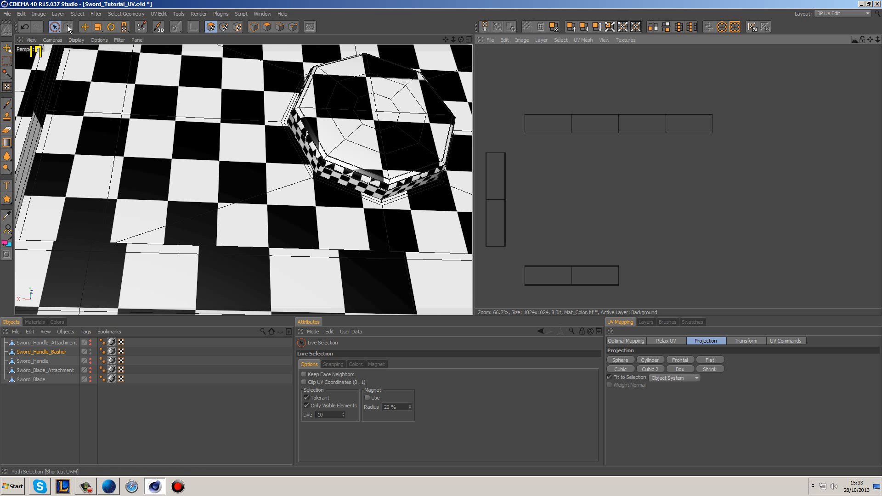
click(111, 27)
click(588, 275)
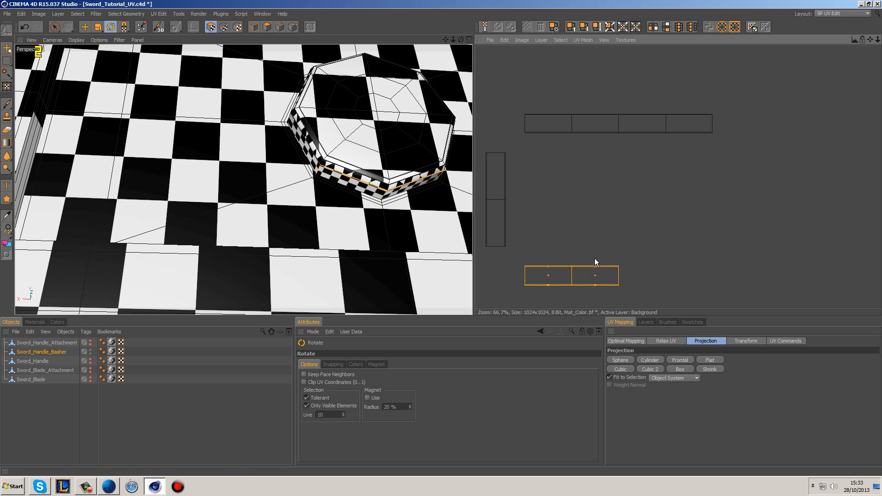
drag(618, 285, 583, 285)
Step: Move the turned strip flush against the right end of the joined four-face strip and clear the selection
click(85, 29)
drag(642, 293, 736, 123)
scroll(747, 83, up, 3)
alt+middle_drag(763, 67, 720, 182)
scroll(762, 67, up, 6)
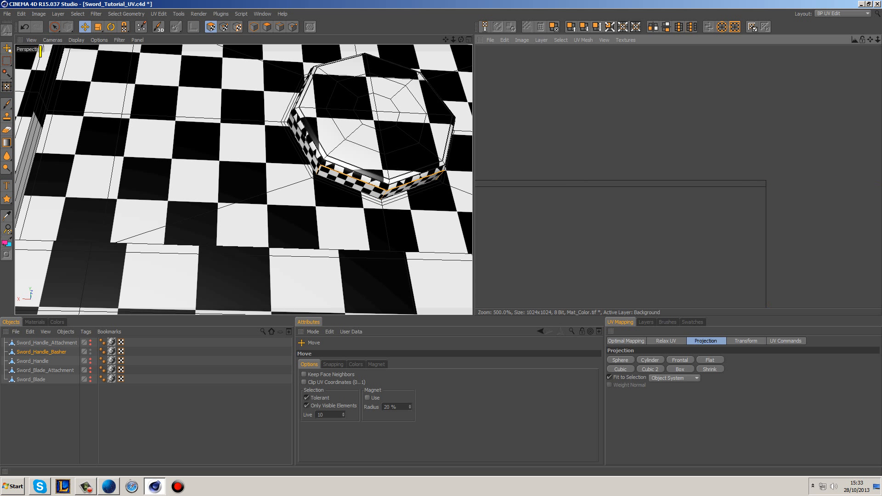
scroll(809, 204, down, 2)
scroll(786, 188, down, 2)
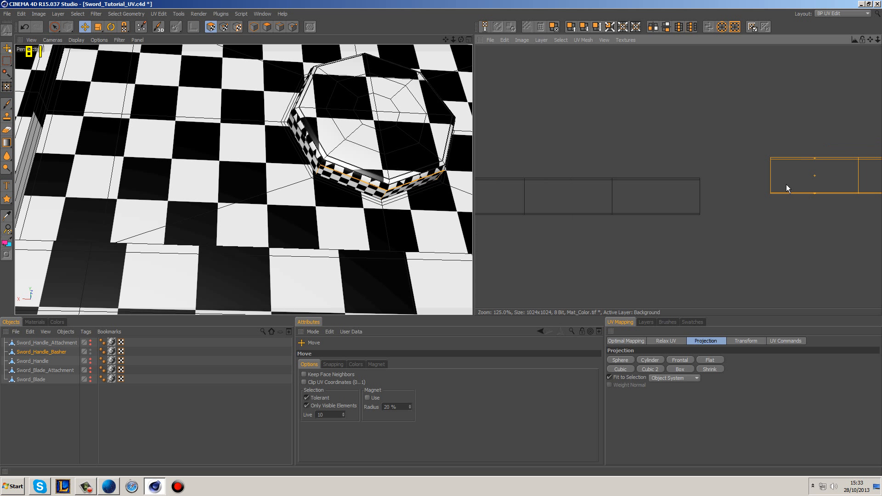
drag(770, 192, 700, 213)
scroll(725, 208, up, 5)
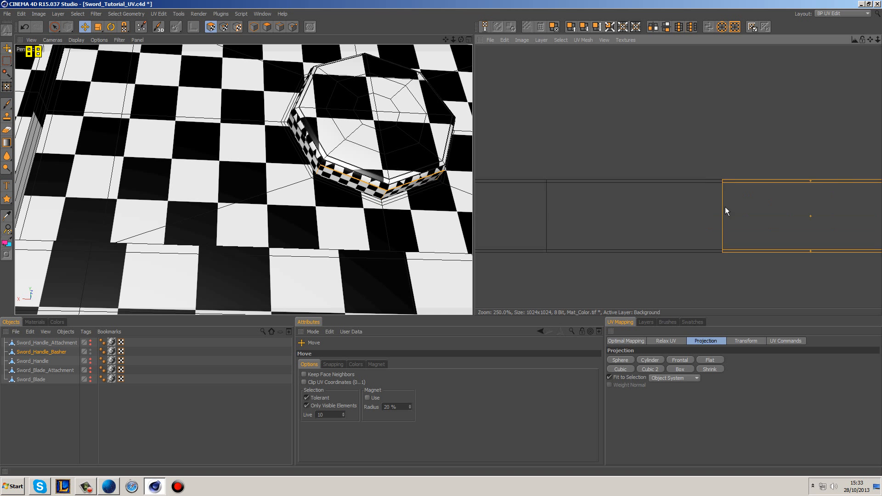
alt+middle_drag(786, 269, 771, 242)
click(701, 98)
Step: Pick the rim point where the joined six-face strip ends and locate its matching corner on the vertical strip
scroll(698, 149, down, 2)
alt+drag(372, 158, 271, 173)
scroll(614, 213, down, 3)
scroll(615, 209, down, 2)
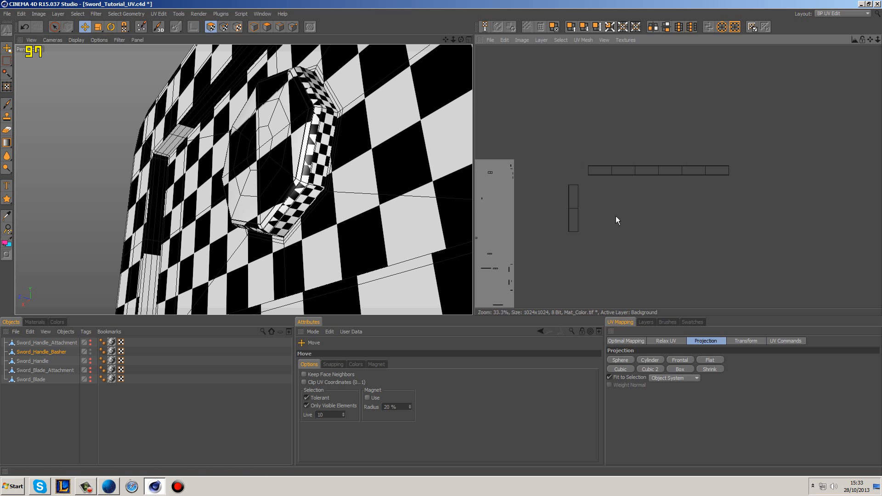
click(224, 27)
key(9)
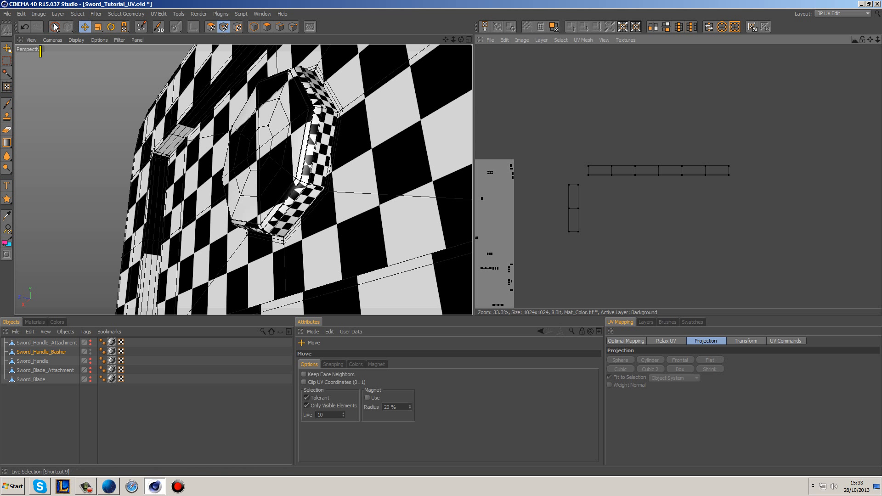
drag(302, 183, 320, 186)
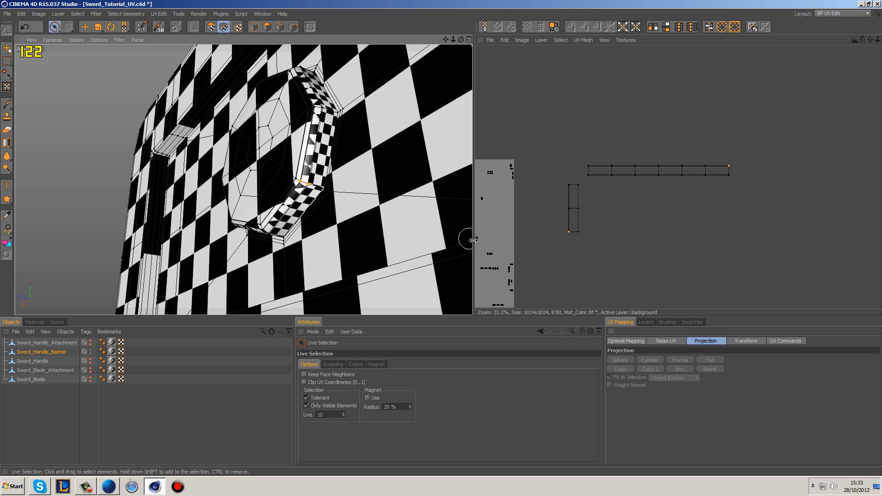
click(617, 258)
Step: Select the vertical two-face strip island and rotate it a quarter turn so that it lies horizontally
click(211, 27)
click(571, 224)
key(r)
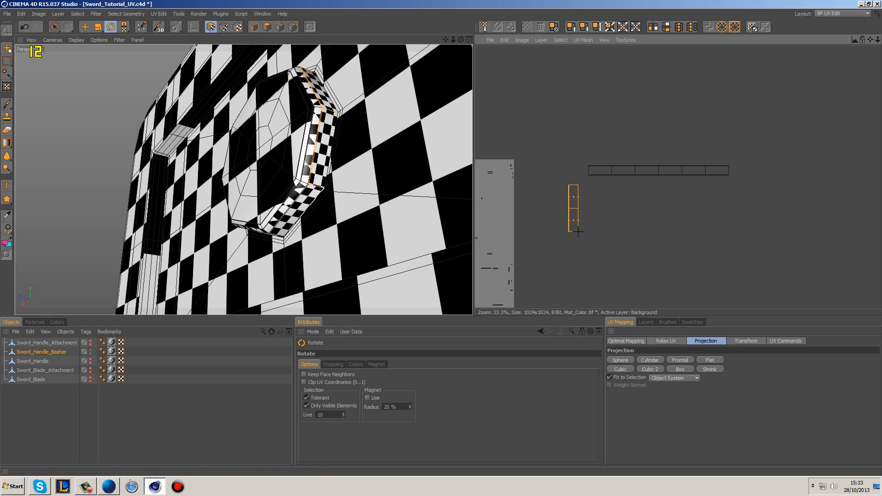
mouse_move(578, 232)
mouse_down()
mouse_move(597, 232)
mouse_move(558, 232)
mouse_move(578, 233)
mouse_up()
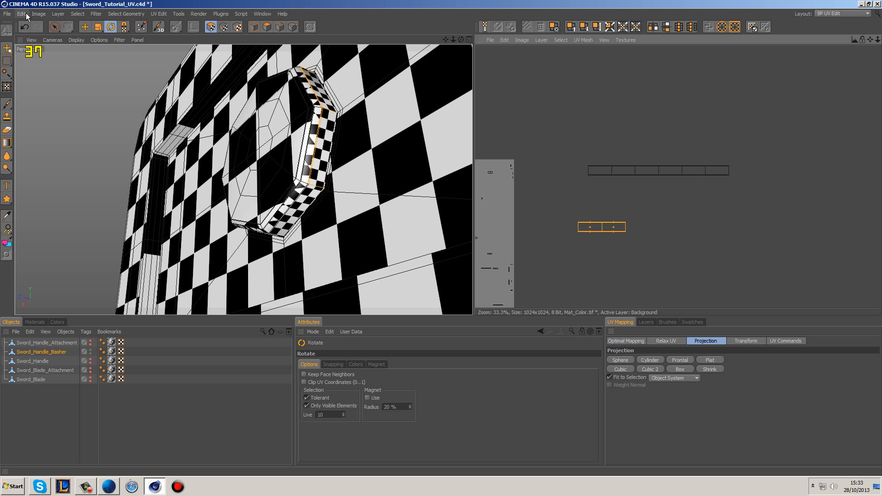
Step: Move the rotated two-face strip flush against the right end of the joined six-face strip and clear the selection
click(84, 28)
drag(579, 231, 729, 176)
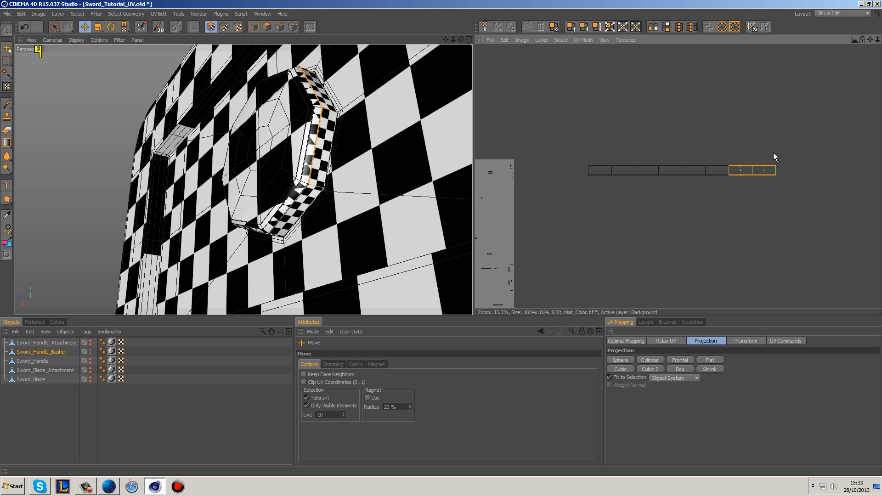
scroll(813, 162, up, 10)
click(657, 96)
Step: Select the complete eight-face rim strip, move it above the finished islands left of the texture square and clear the selection
scroll(660, 108, down, 12)
click(54, 26)
drag(702, 177, 629, 182)
scroll(608, 187, down, 4)
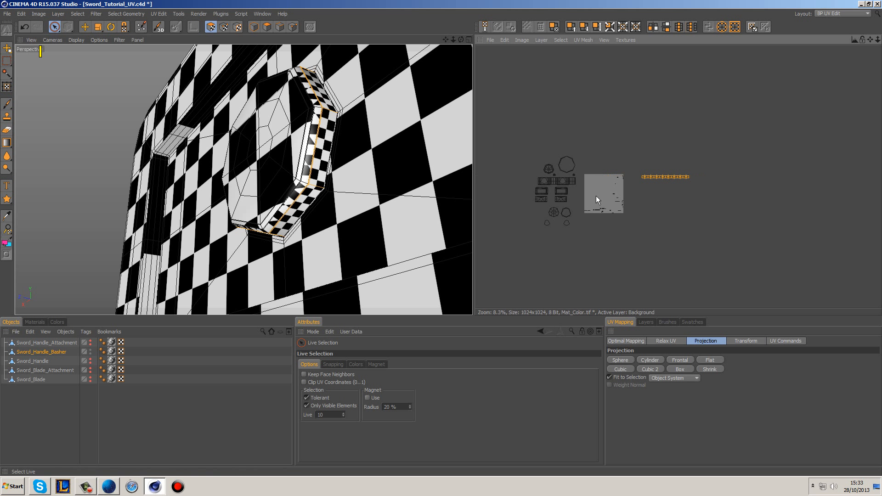
click(84, 26)
drag(651, 176, 536, 149)
click(638, 146)
Step: Select all the small leftover islands inside the texture square and move them out to its right side
scroll(634, 243, up, 3)
drag(55, 28, 88, 39)
drag(507, 93, 704, 261)
click(85, 27)
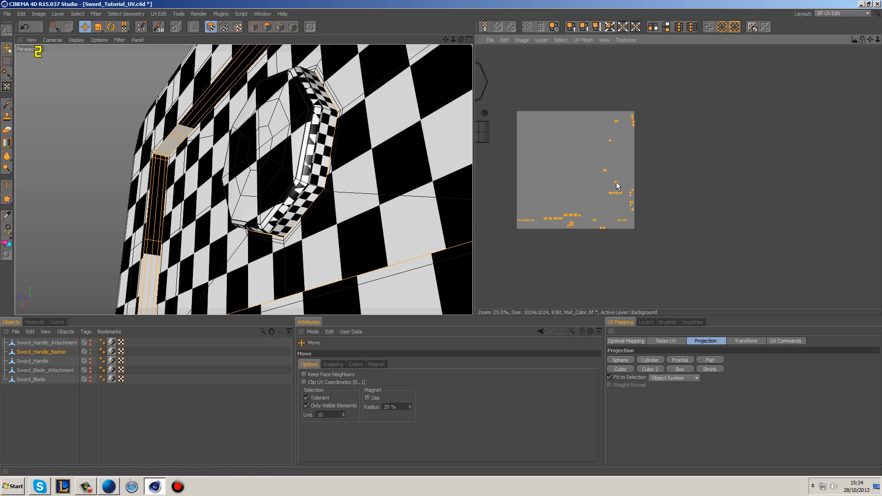
drag(617, 196, 769, 197)
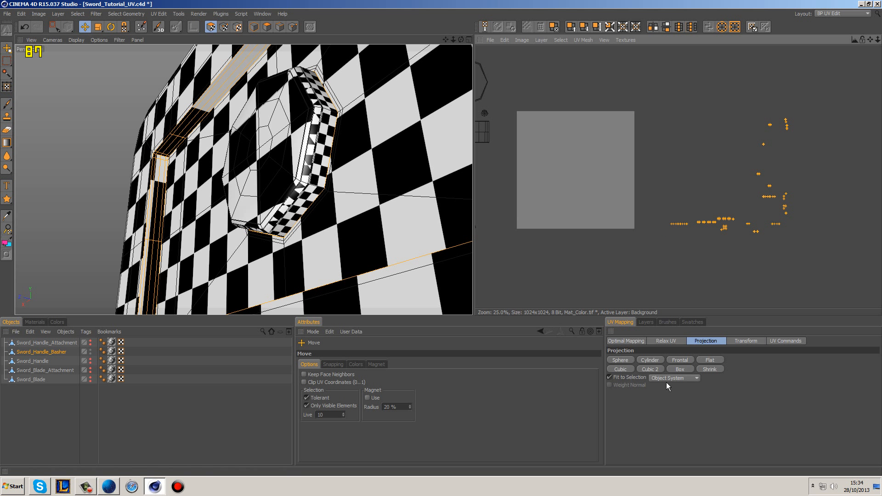
Step: Apply Box projection to the leftover islands, place the result right of the texture square and clear the selection
click(680, 369)
drag(591, 157, 732, 164)
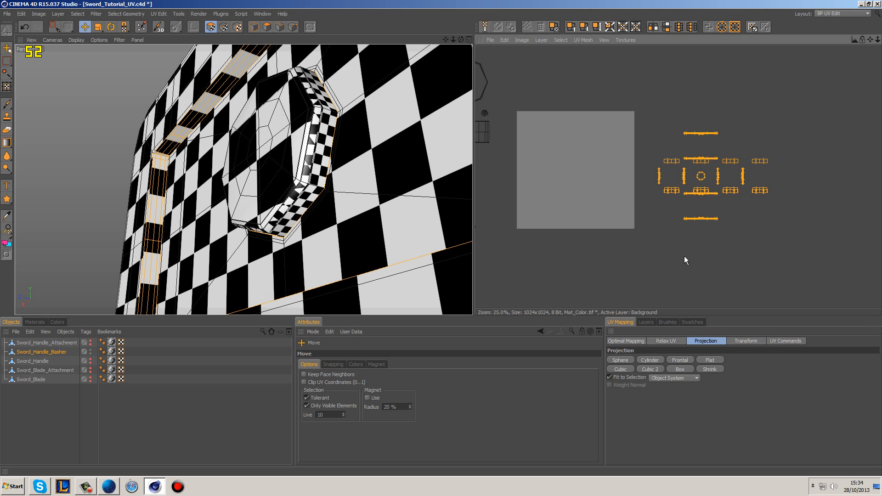
click(708, 208)
scroll(710, 207, up, 2)
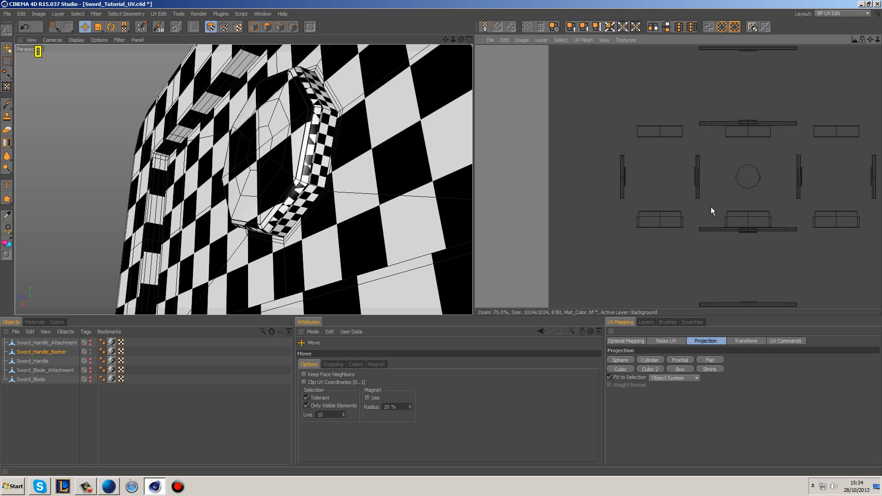
alt+middle_drag(710, 206, 605, 160)
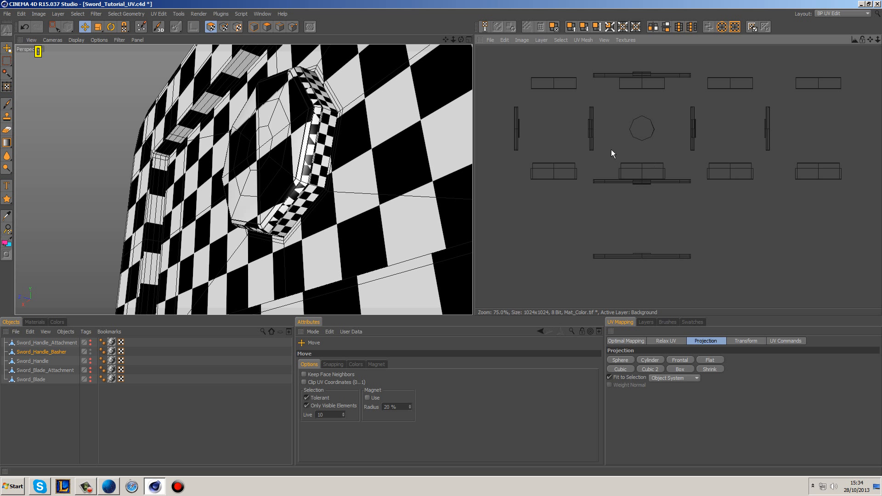
Step: Examine the checker pattern on the basher's recessed panel, button and side faces from several angles
alt+middle_drag(409, 148, 352, 165)
scroll(368, 167, down, 6)
mouse_move(382, 155)
alt+mouse_down()
mouse_move(427, 92)
mouse_move(471, 113)
mouse_move(469, 103)
mouse_move(438, 97)
mouse_move(434, 64)
mouse_move(384, 143)
alt+mouse_up()
alt+drag(250, 109, 364, 207)
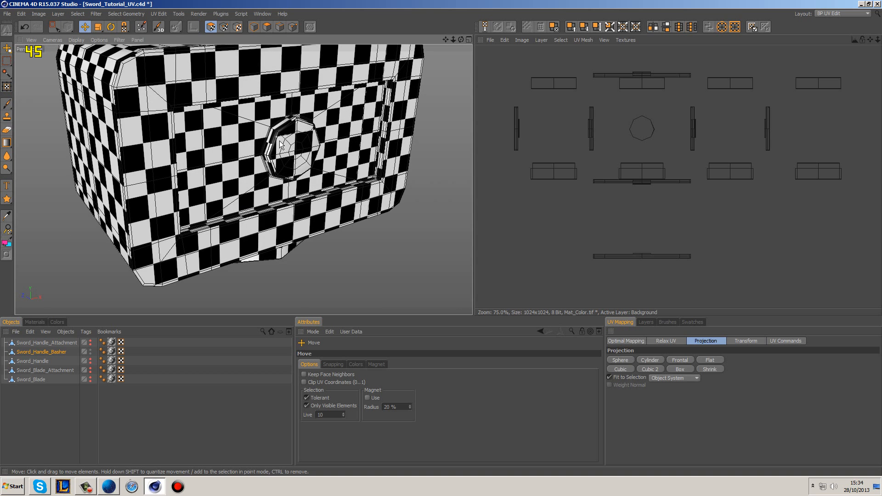
alt+drag(291, 157, 381, 147)
alt+drag(184, 178, 338, 195)
alt+drag(254, 214, 314, 184)
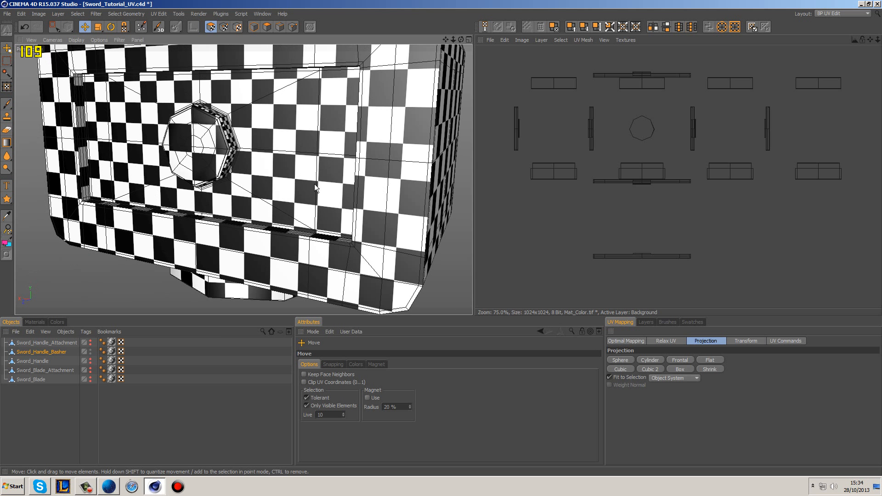
Step: Select all the finished islands and realign them into the texture square with preserved orientation, equalized island size and 5% spacing
scroll(597, 155, down, 4)
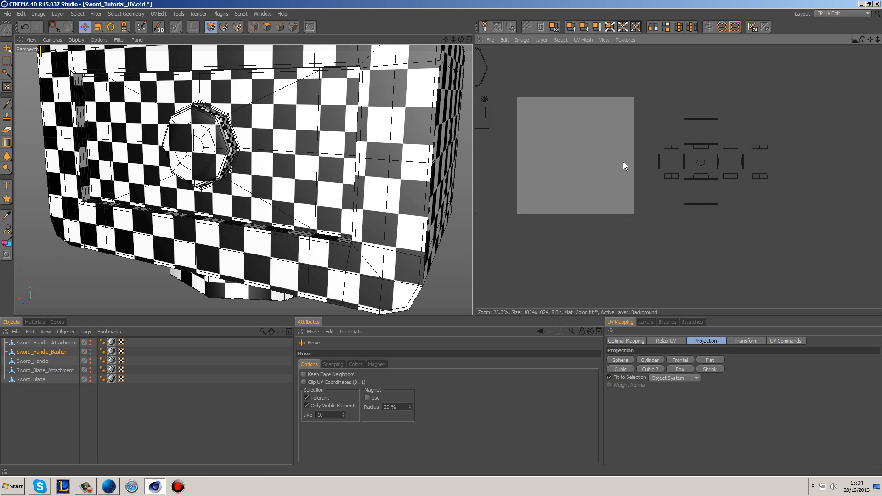
scroll(572, 128, down, 1)
click(54, 26)
drag(532, 84, 659, 250)
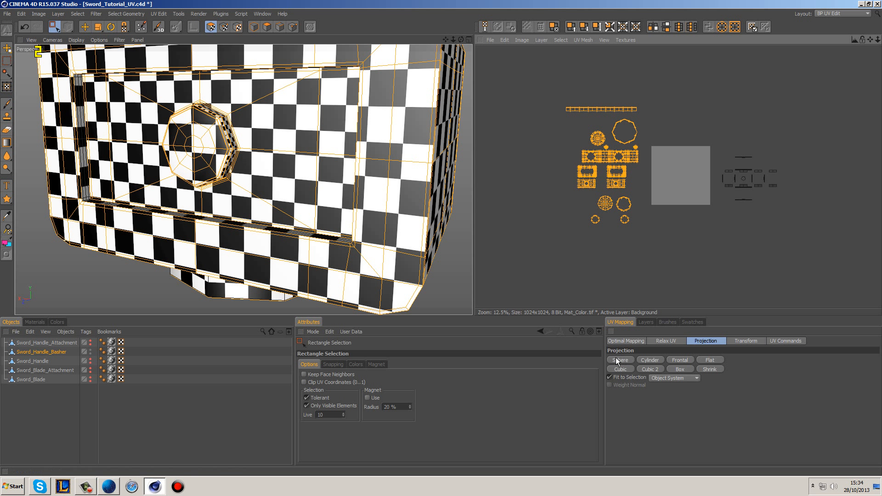
click(623, 341)
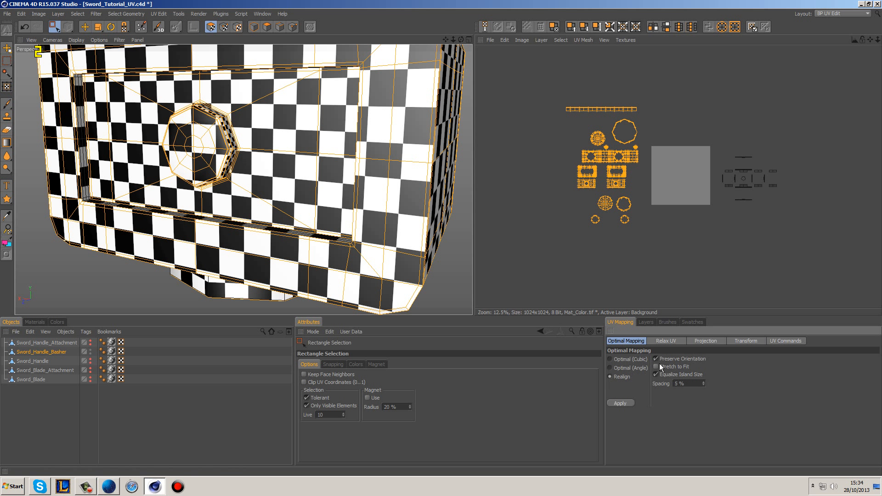
click(621, 403)
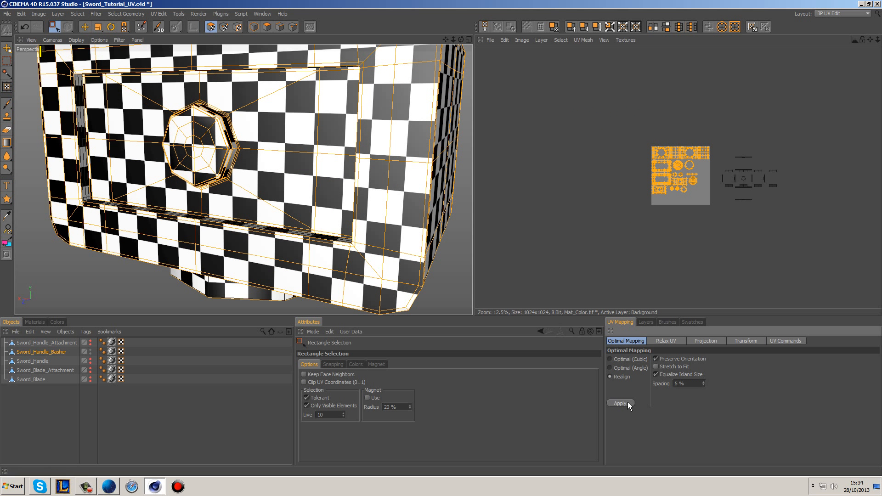
click(700, 115)
Step: Examine the box-projected islands by selecting several of them to identify the model faces they belong to
scroll(730, 174, up, 3)
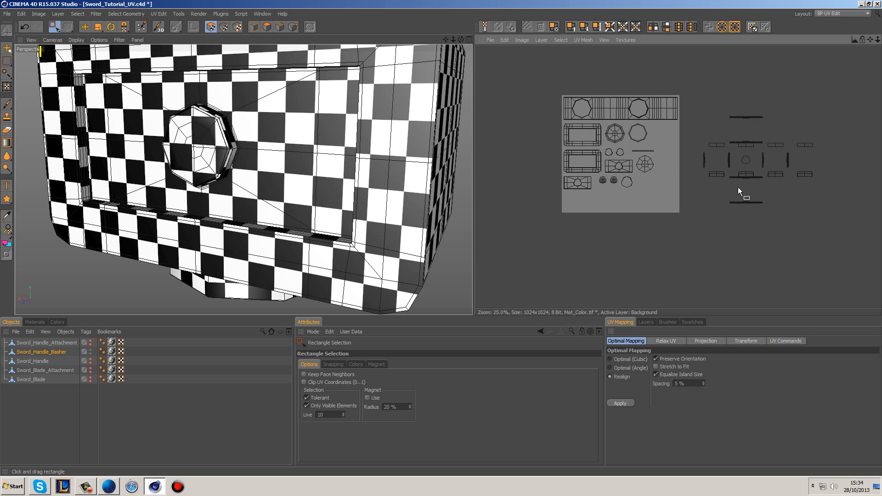
scroll(680, 175, up, 3)
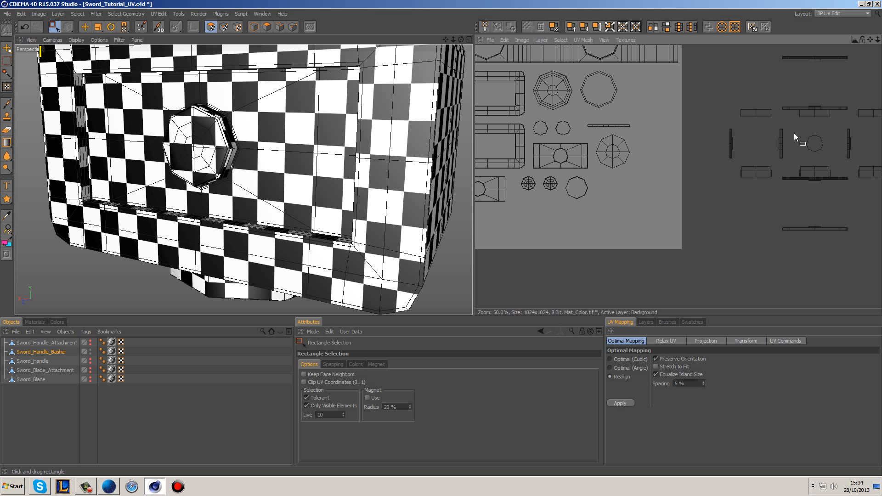
alt+middle_drag(793, 133, 720, 148)
alt+middle_drag(815, 132, 797, 133)
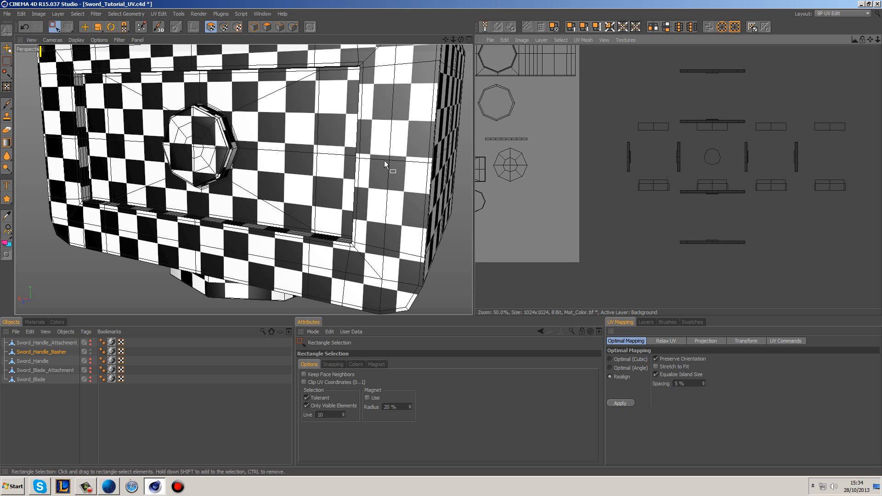
alt+drag(384, 161, 330, 174)
alt+middle_drag(602, 169, 620, 170)
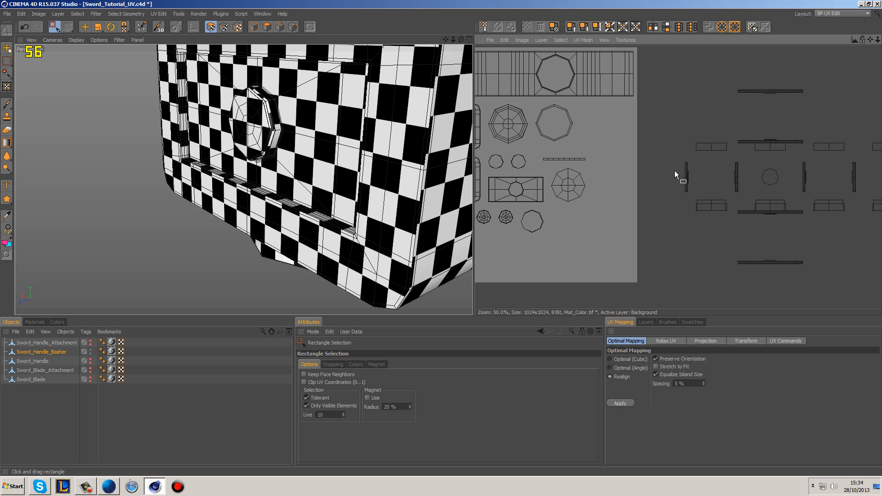
click(54, 27)
click(55, 27)
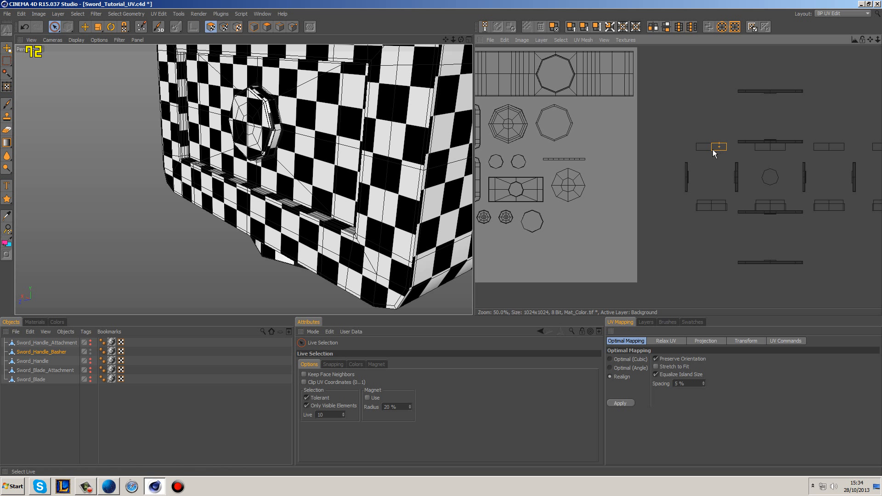
alt+middle_drag(810, 209, 699, 211)
click(721, 211)
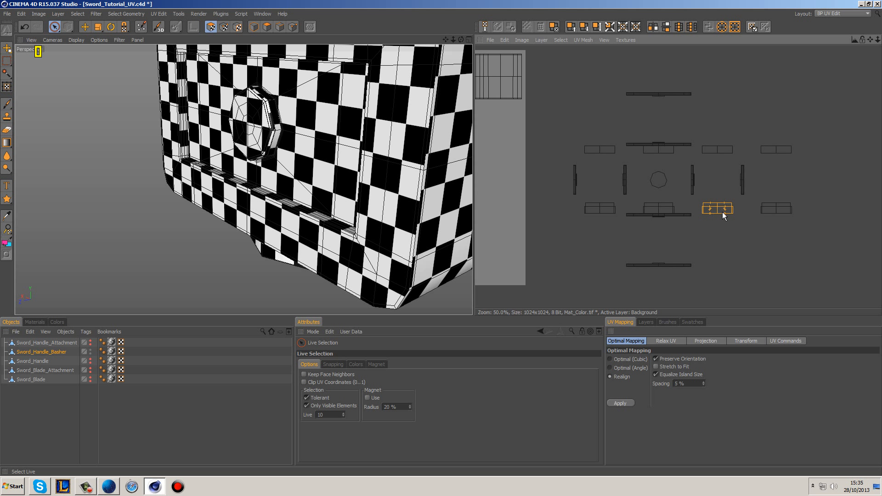
click(773, 208)
click(680, 212)
click(693, 188)
click(569, 257)
Step: Select side faces on the button's rim to locate their islands in the box-projected layout
click(275, 116)
alt+middle_drag(590, 138, 794, 139)
click(745, 238)
alt+drag(400, 187, 350, 159)
click(350, 158)
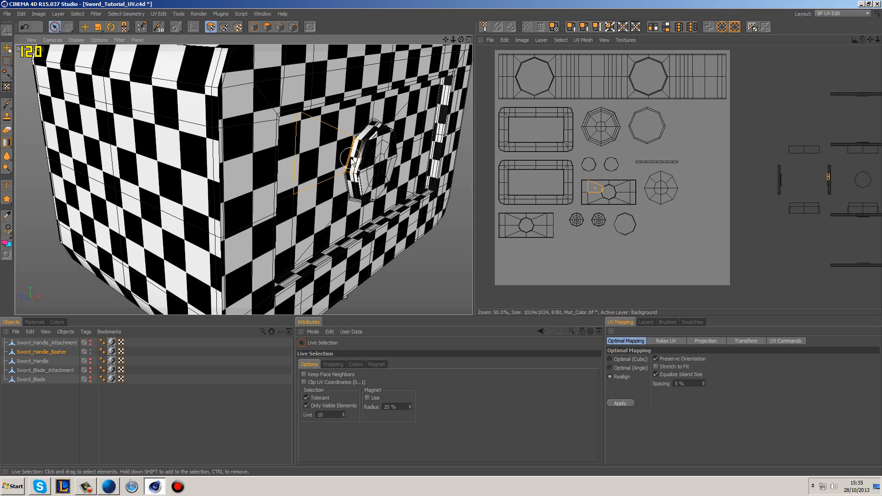
click(357, 160)
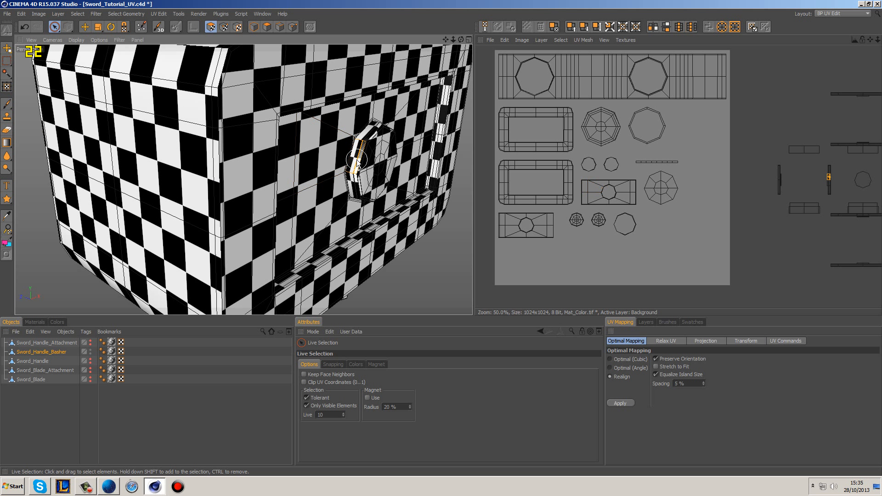
Step: Select the small rim strip overlapping the vertical strip left of the octagon, move it into free space and clear the selection
scroll(357, 160, up, 8)
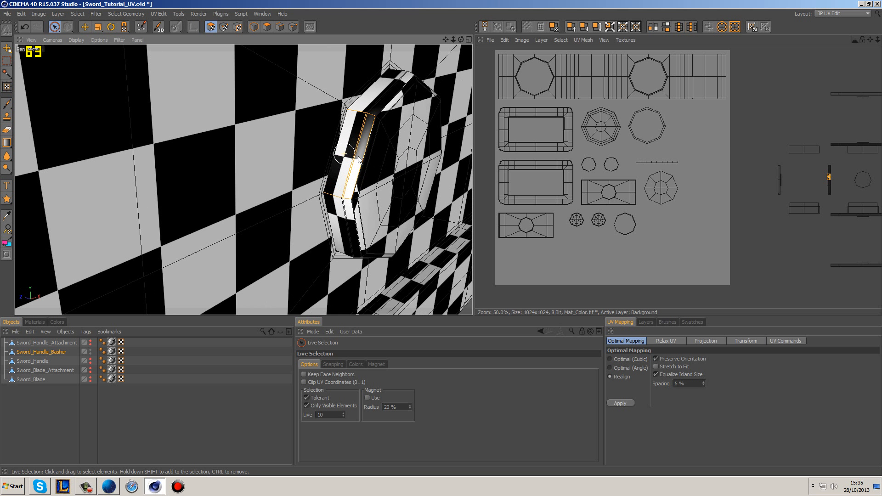
scroll(828, 184, up, 5)
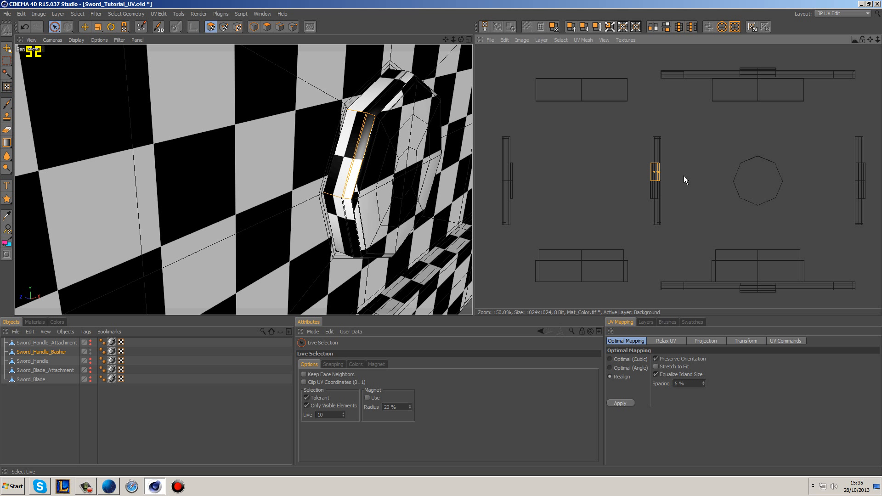
scroll(664, 177, up, 5)
click(569, 196)
mouse_move(546, 182)
mouse_down()
mouse_move(589, 186)
mouse_move(594, 158)
mouse_move(505, 130)
mouse_move(525, 130)
mouse_up()
key(e)
scroll(623, 175, down, 5)
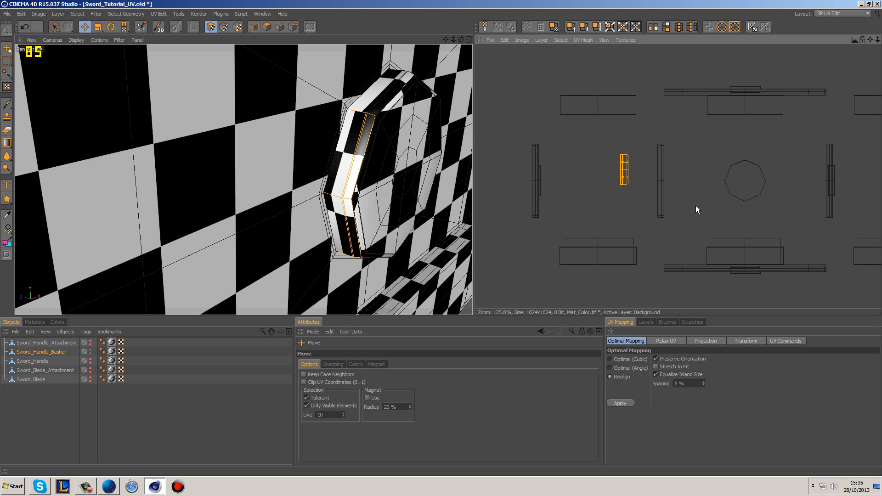
alt+middle_drag(695, 205, 607, 169)
click(696, 279)
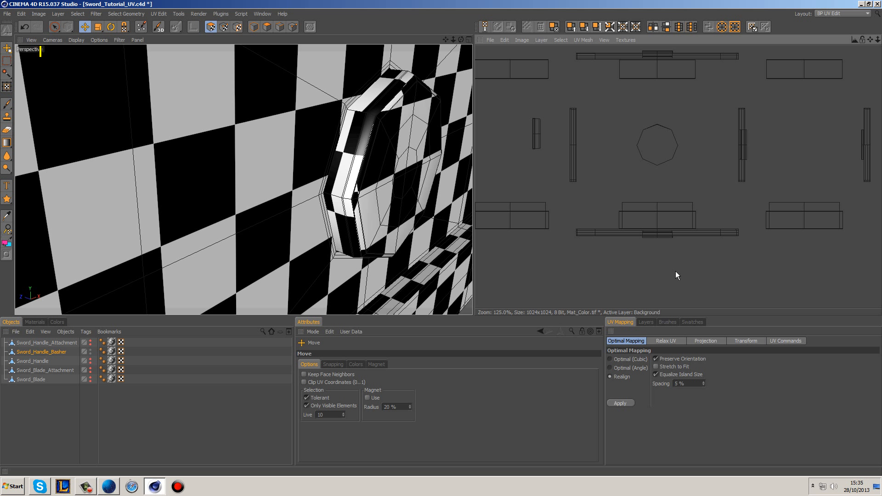
Step: Select the small rim strip on the long horizontal strip below the octagon and move it beside the separated vertical strip
key(9)
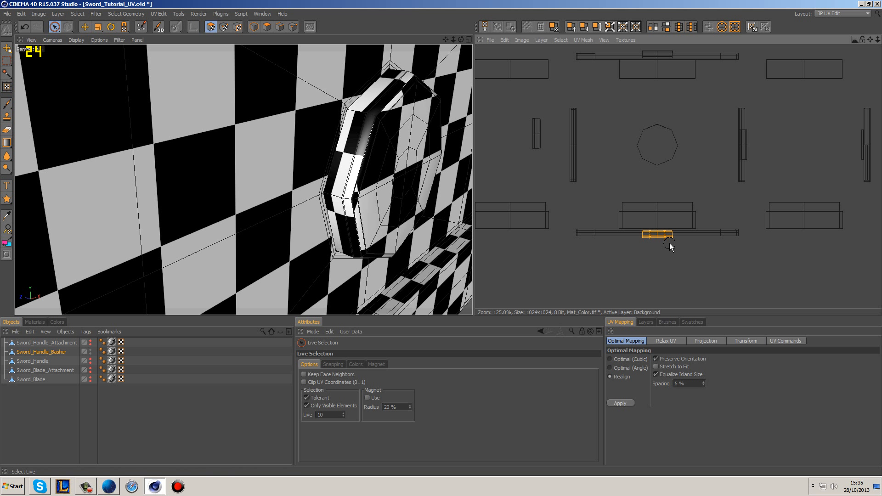
key(e)
drag(647, 221, 497, 122)
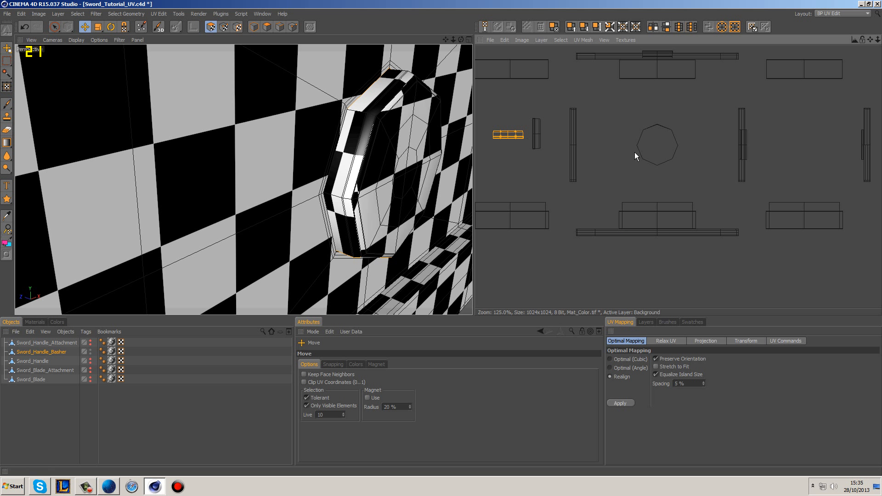
Step: Move the small rim strip right of the octagon next to the other separated rim strips and clear the selection
click(55, 26)
click(776, 141)
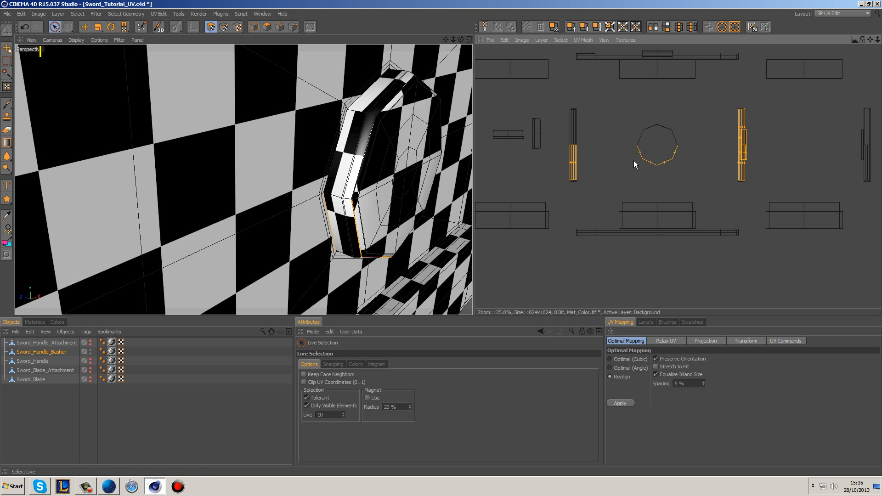
click(85, 24)
drag(749, 150, 558, 156)
click(850, 144)
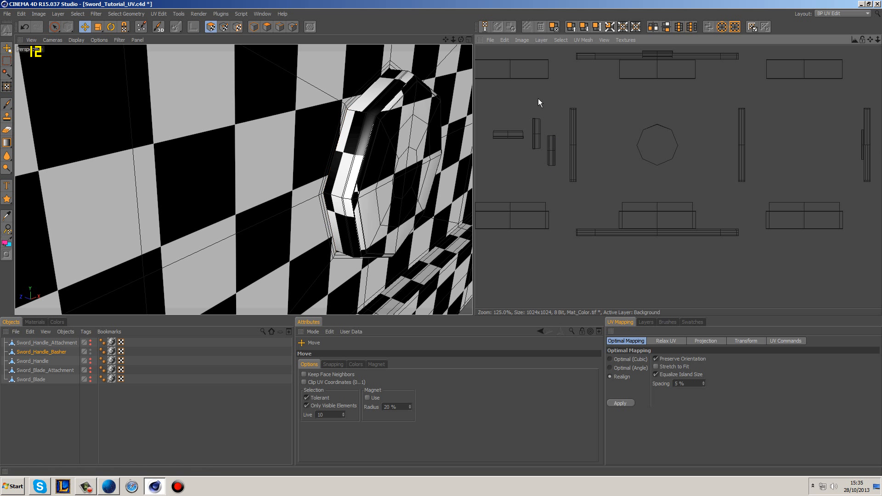
Step: Select the small rim strip overlapping the long horizontal strip above the octagon and move it beside the other separated rim strips
click(60, 27)
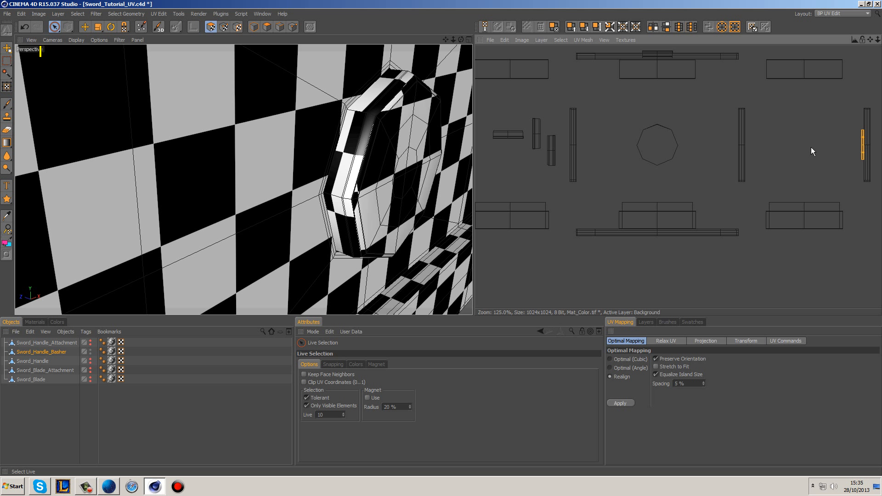
alt+middle_drag(517, 193, 734, 86)
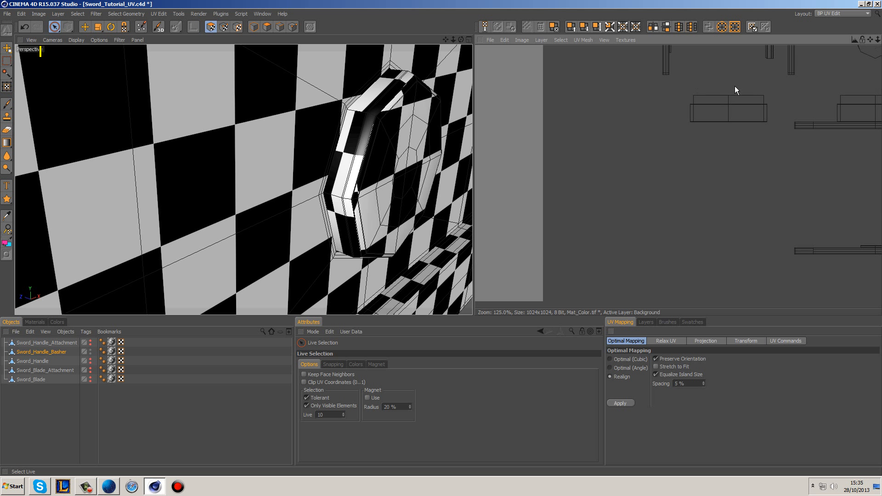
alt+middle_drag(487, 272, 742, 94)
scroll(780, 141, down, 3)
alt+middle_drag(780, 141, 879, 28)
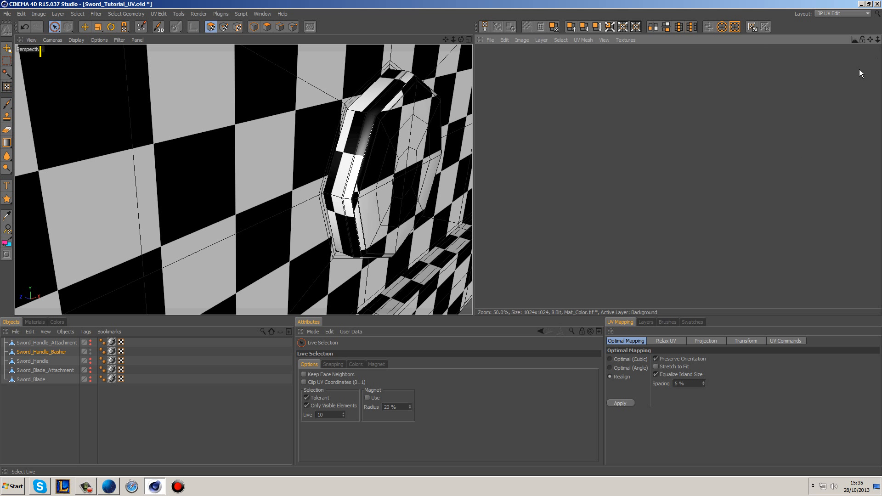
scroll(757, 137, down, 4)
alt+middle_drag(783, 139, 671, 203)
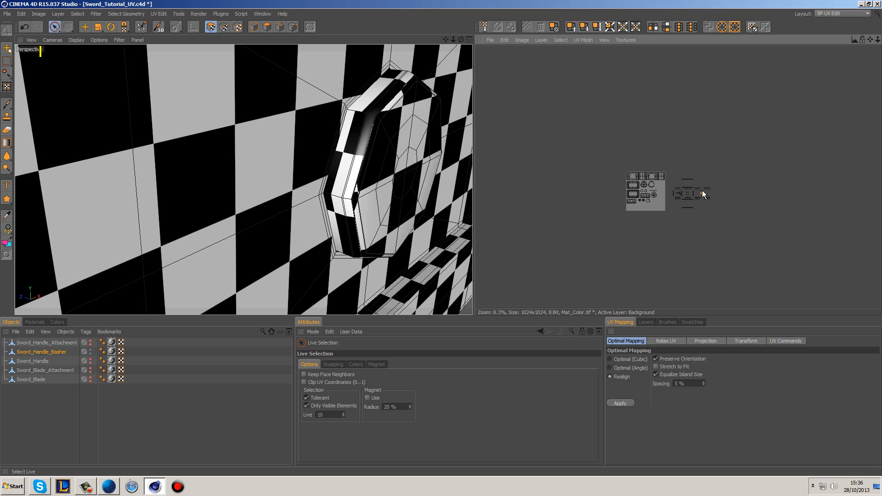
scroll(709, 197, up, 5)
alt+middle_drag(729, 216, 610, 121)
scroll(729, 215, up, 2)
alt+middle_drag(602, 203, 705, 225)
click(665, 133)
click(84, 28)
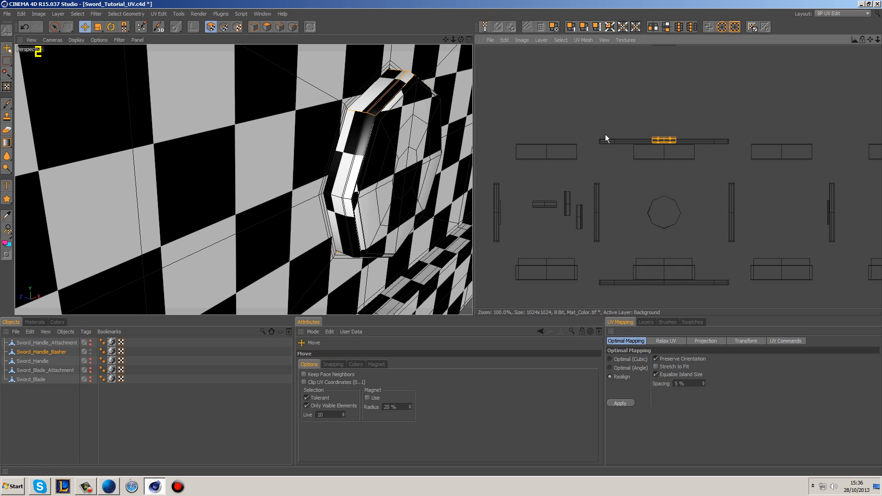
drag(656, 141, 539, 190)
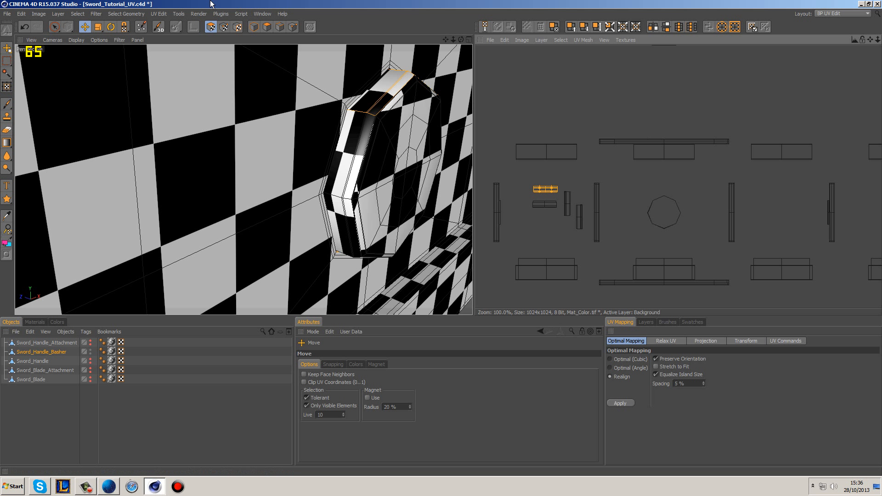
Step: Select the separated rim strips in the UV layout and examine which faces they cover on the button's rim
click(54, 24)
shift+drag(564, 196, 573, 213)
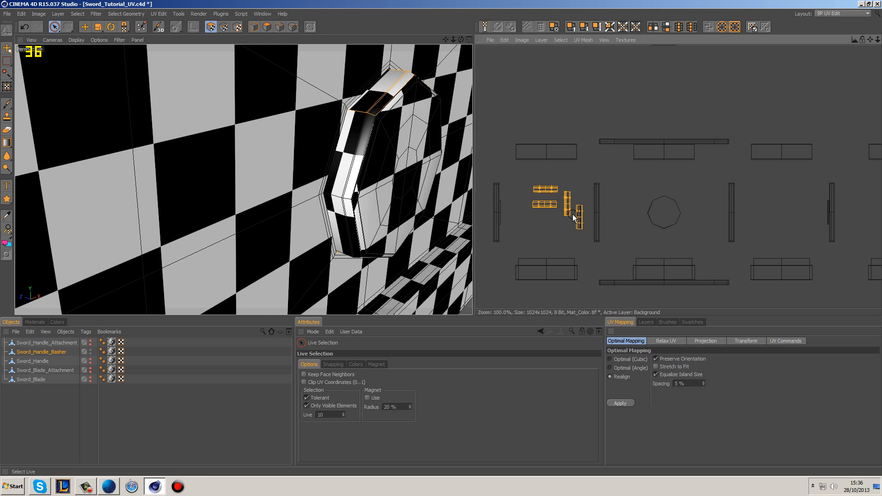
alt+drag(433, 160, 469, 137)
scroll(580, 232, up, 5)
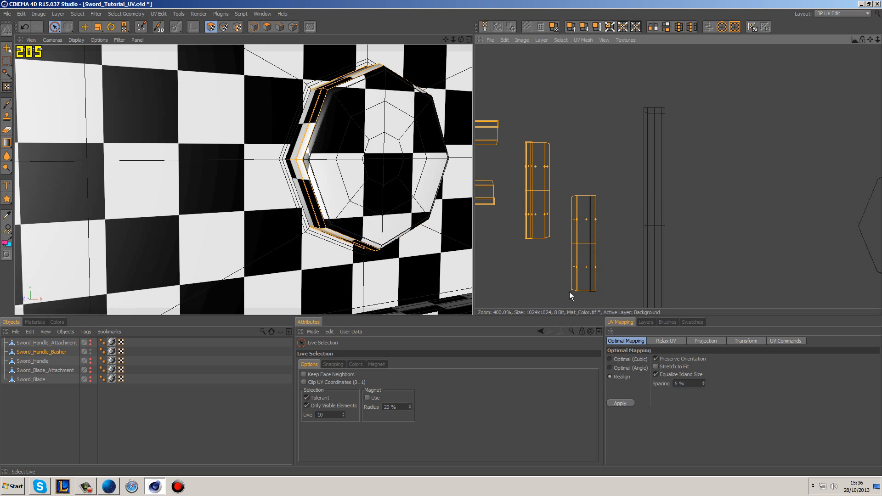
drag(545, 265, 560, 265)
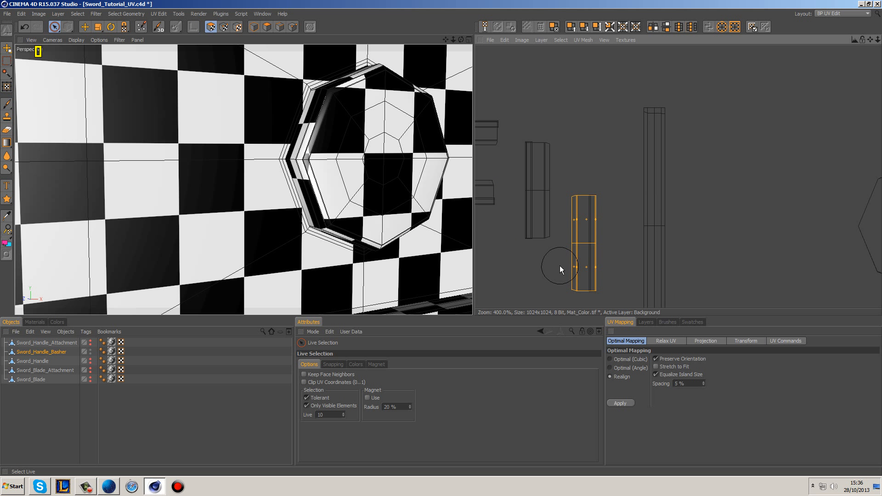
shift+click(562, 150)
alt+middle_drag(545, 122, 636, 117)
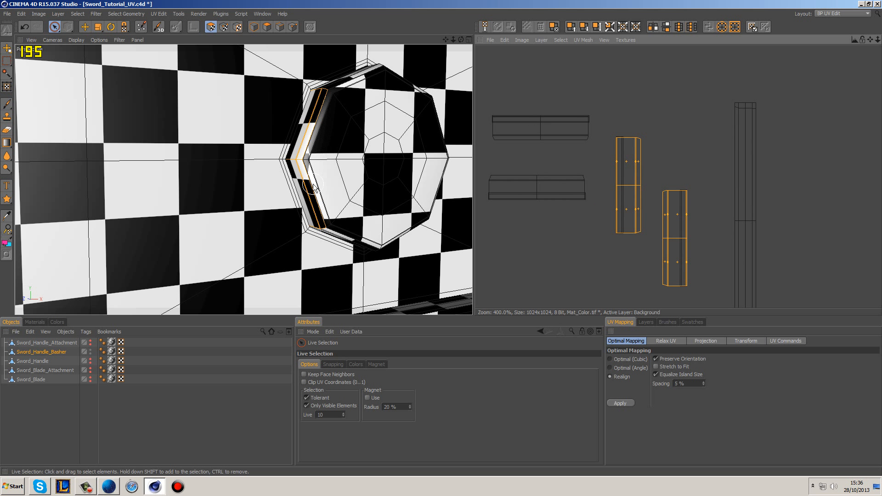
alt+drag(310, 184, 308, 156)
scroll(306, 157, up, 3)
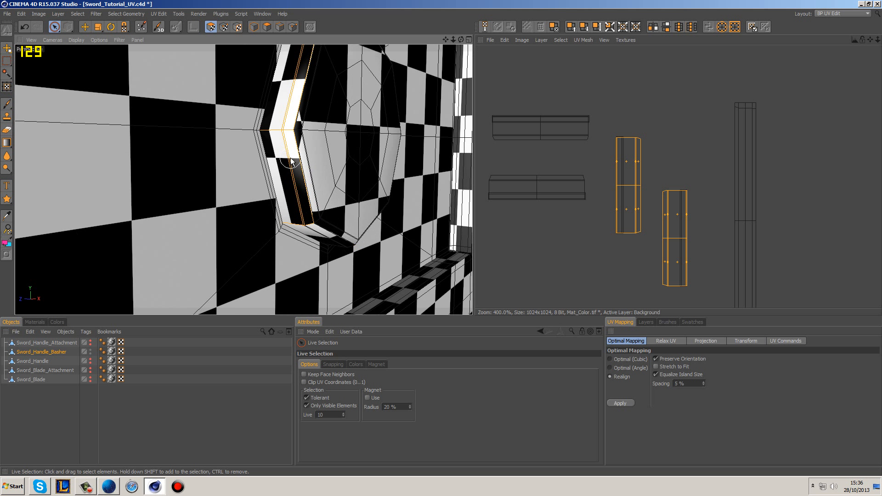
alt+drag(283, 126, 294, 130)
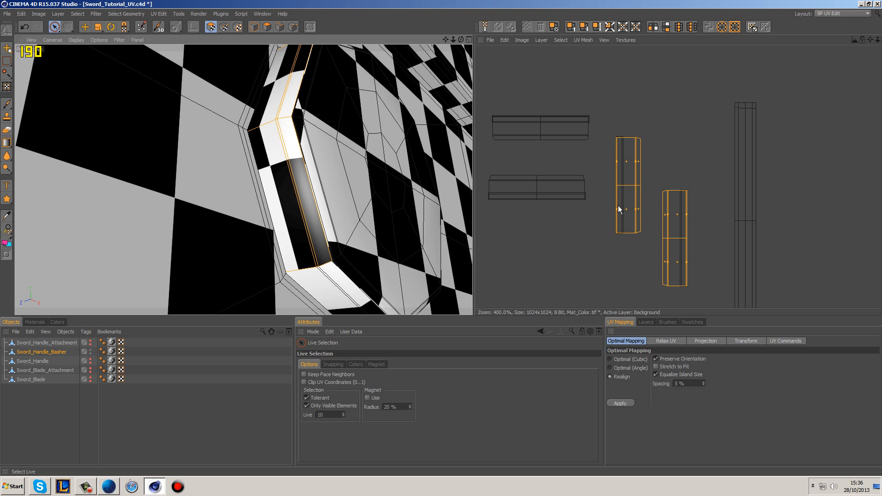
Step: Select all four separated small rim strips and reproject them with the Box projection
shift+drag(618, 205, 618, 251)
mouse_move(672, 229)
shift+mouse_down()
mouse_move(541, 171)
mouse_move(603, 147)
shift+mouse_up()
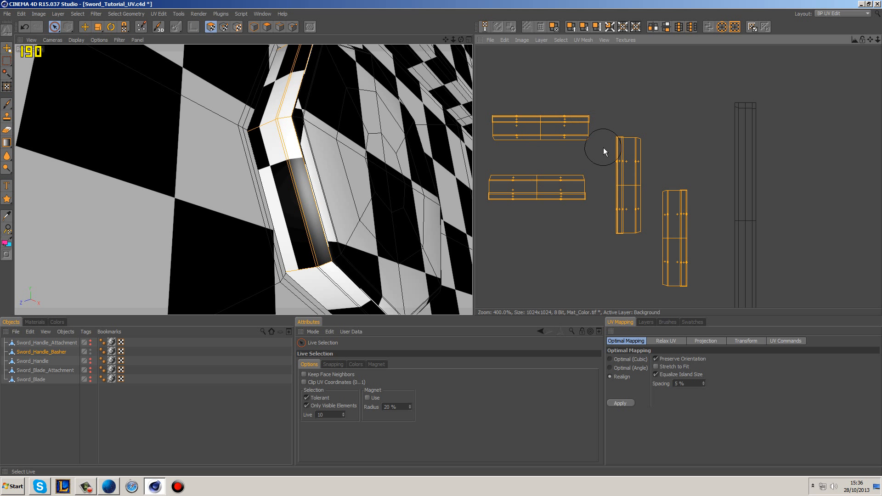
scroll(590, 120, down, 3)
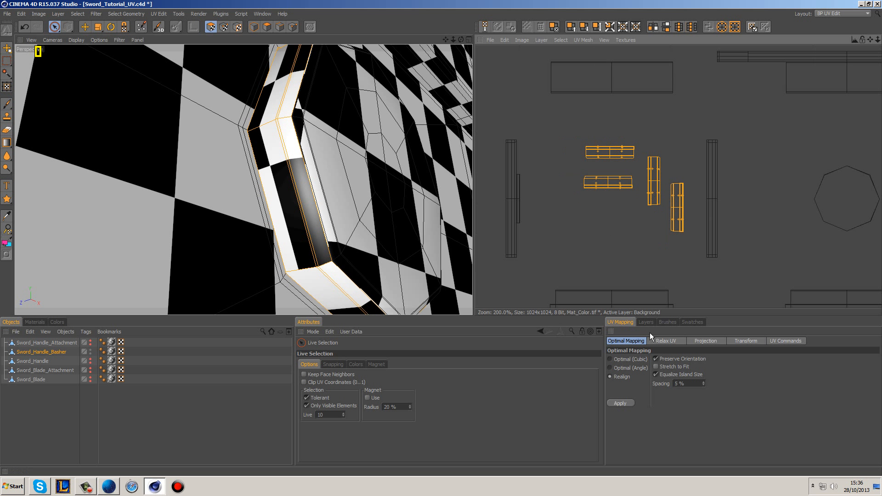
click(709, 343)
click(679, 368)
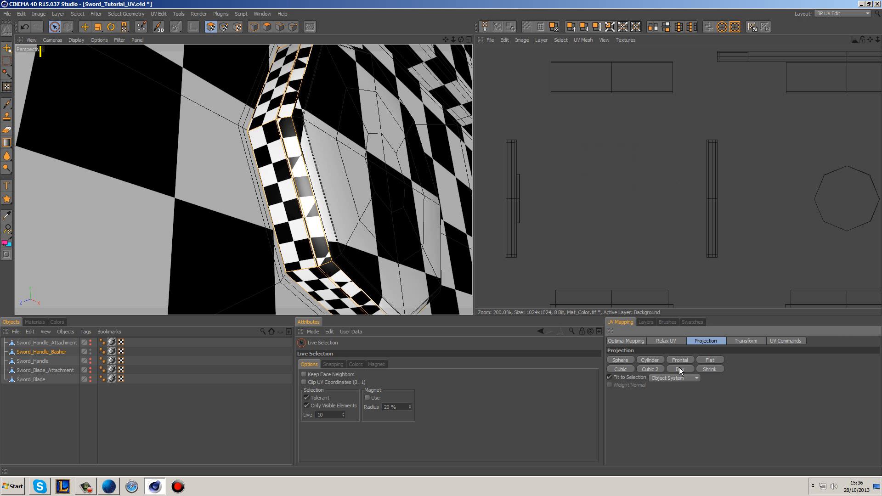
Step: Move the newly projected rim islands off the texture canvas into the free space left of it
scroll(693, 242, down, 9)
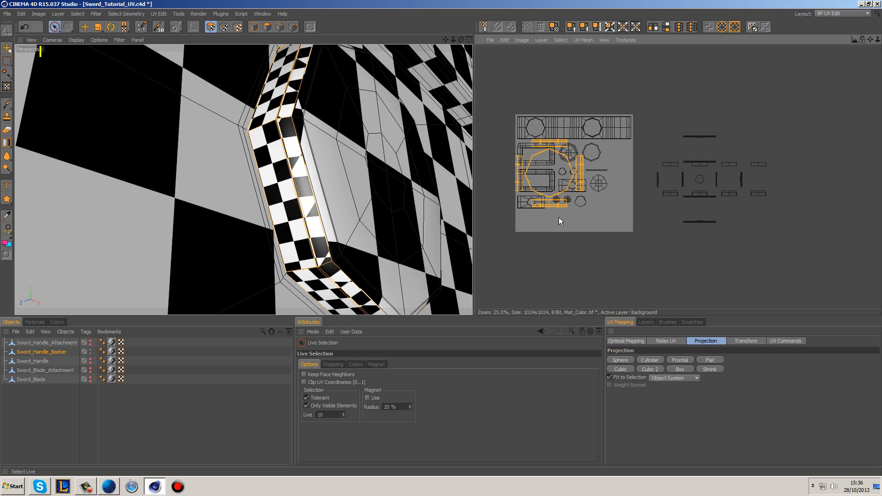
alt+middle_drag(580, 192, 603, 192)
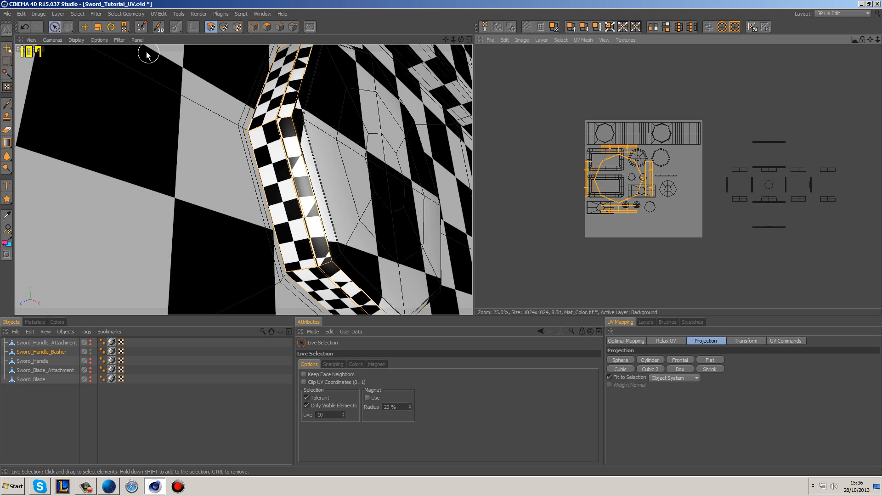
click(85, 27)
drag(645, 182, 550, 172)
alt+middle_drag(552, 106, 621, 121)
Step: Select the octagonal ring island between the four projected strips and move it up, clear of them
scroll(553, 107, up, 2)
click(583, 138)
click(56, 27)
click(538, 157)
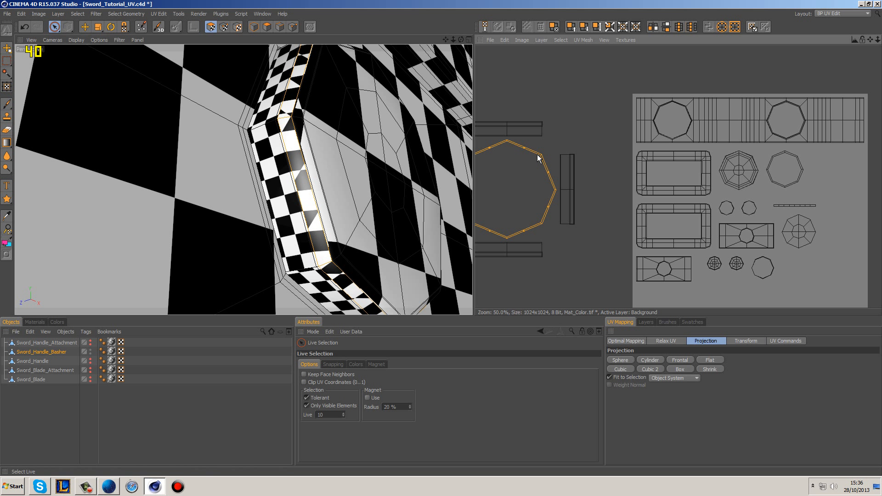
click(83, 28)
drag(501, 234, 542, 61)
alt+middle_drag(538, 219, 546, 190)
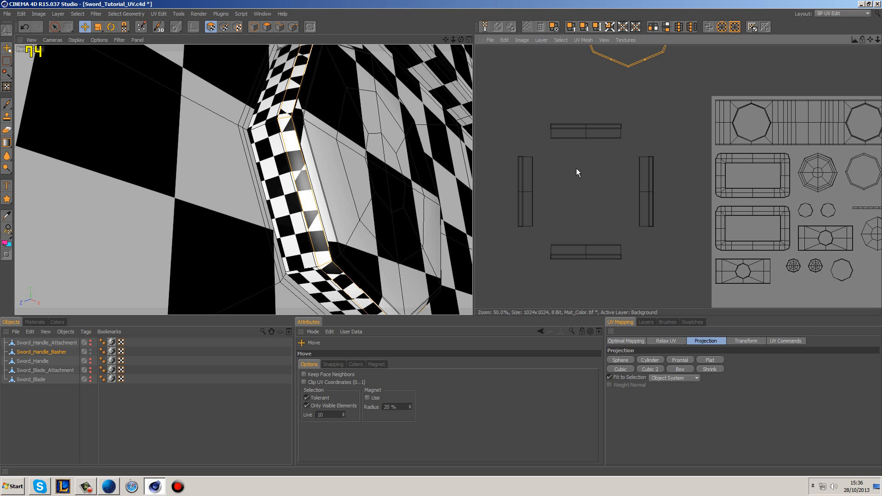
Step: Examine the rim's corner points on the model in UV point mode to work out where the projected strips should connect
click(54, 27)
click(591, 132)
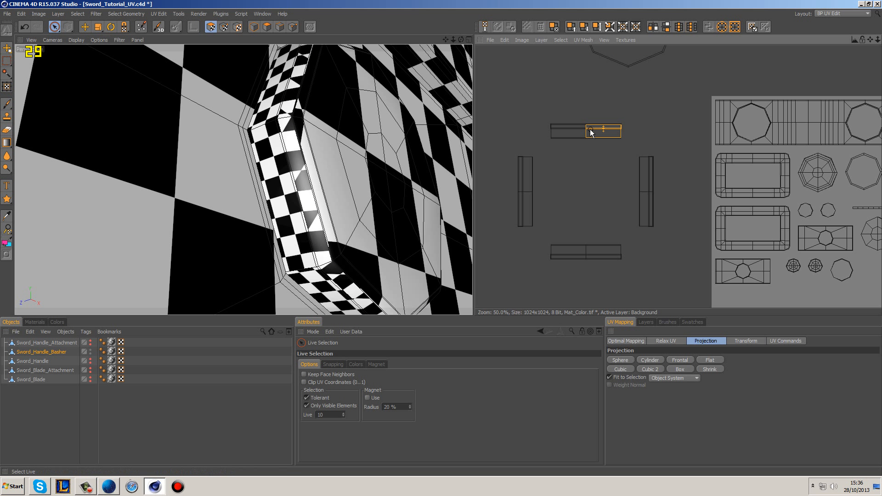
click(294, 125)
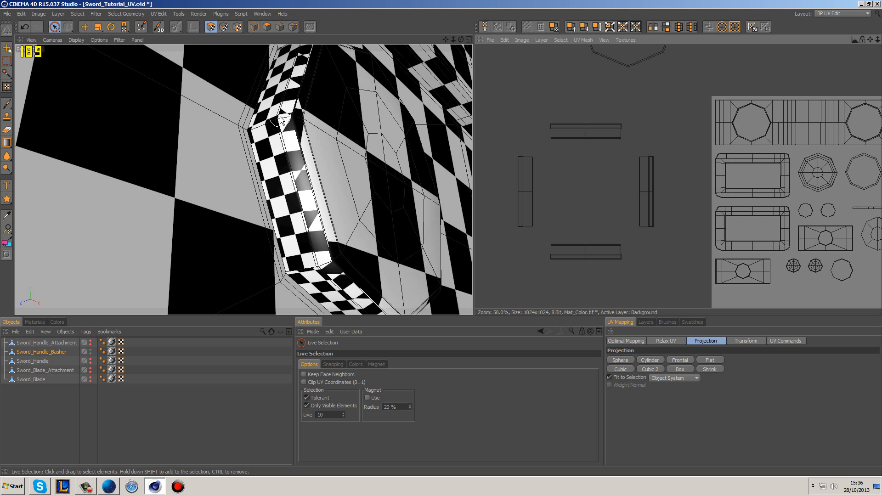
click(224, 26)
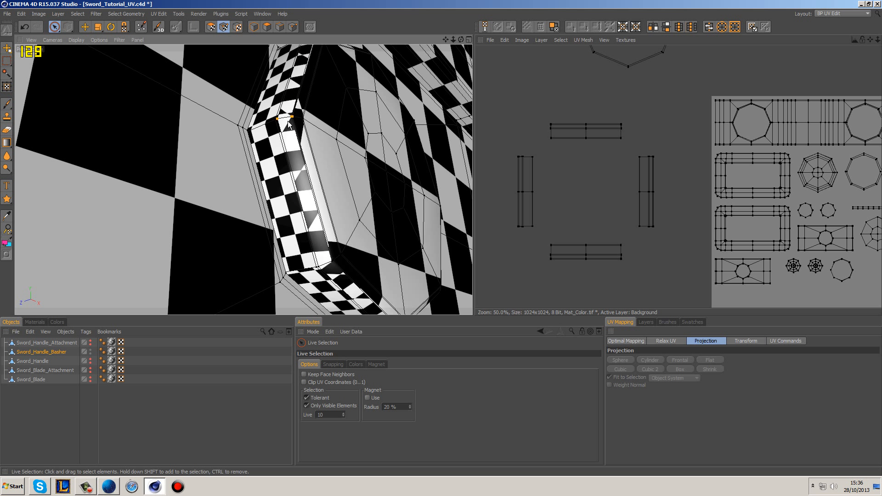
click(272, 120)
click(302, 116)
click(288, 118)
shift+click(285, 275)
drag(345, 250, 320, 265)
click(341, 284)
click(533, 247)
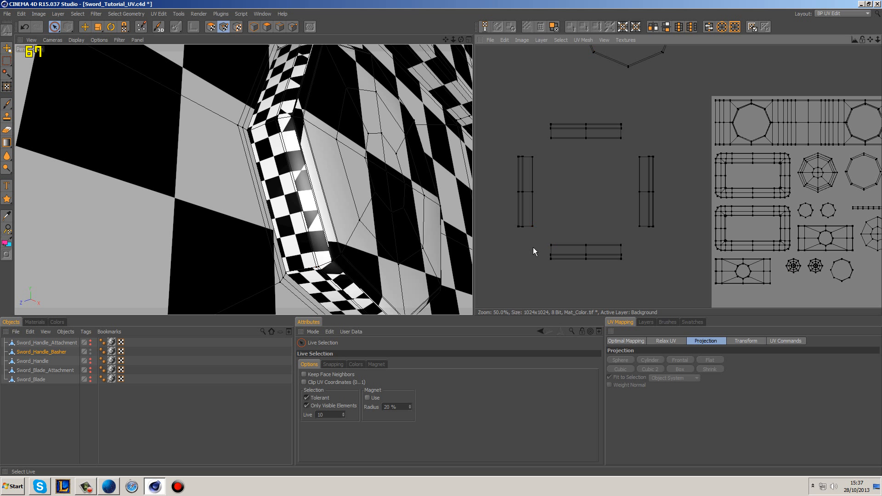
drag(333, 260, 317, 267)
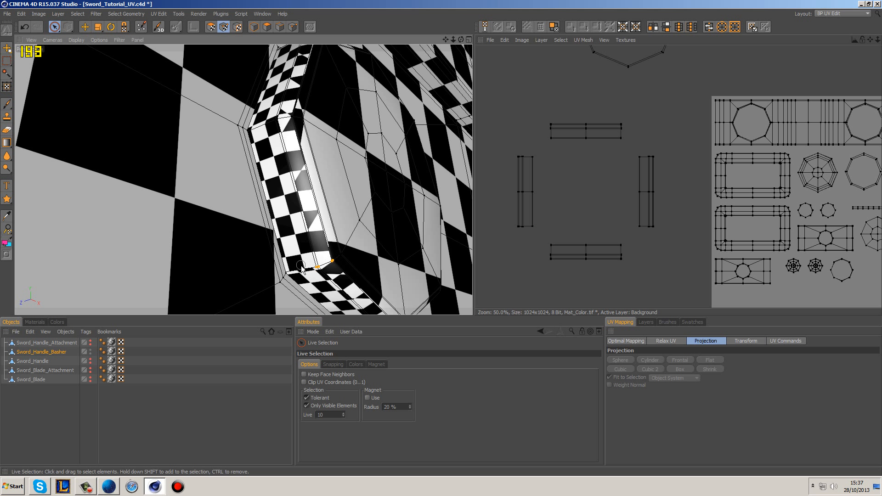
click(531, 255)
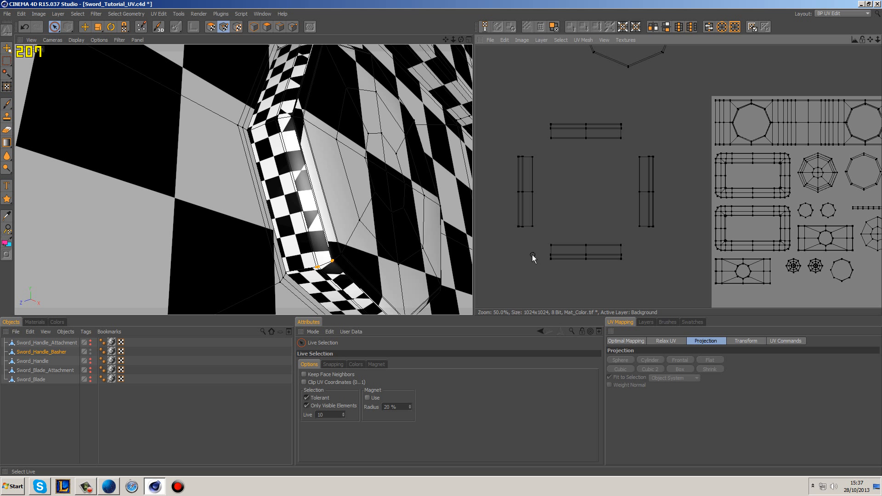
Step: Select the wide band of the lower horizontal strip in UV polygon mode and rotate it 90 degrees to stand vertically
click(210, 27)
key(e)
click(112, 28)
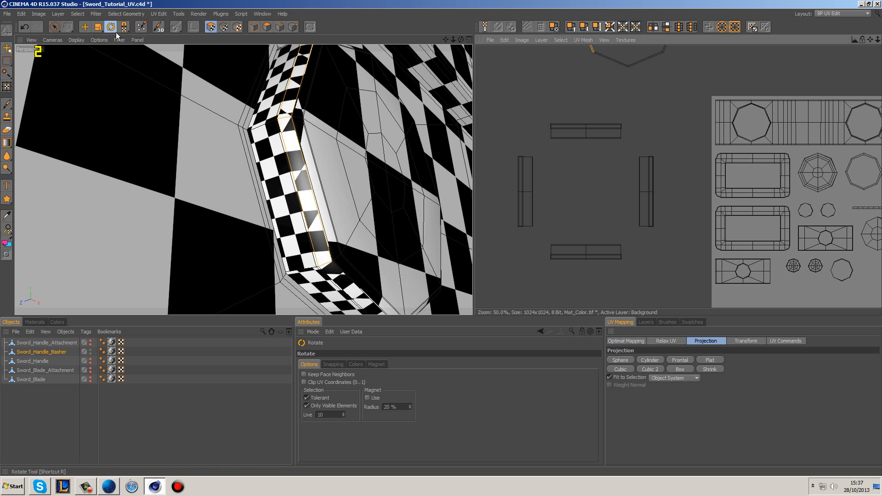
click(554, 258)
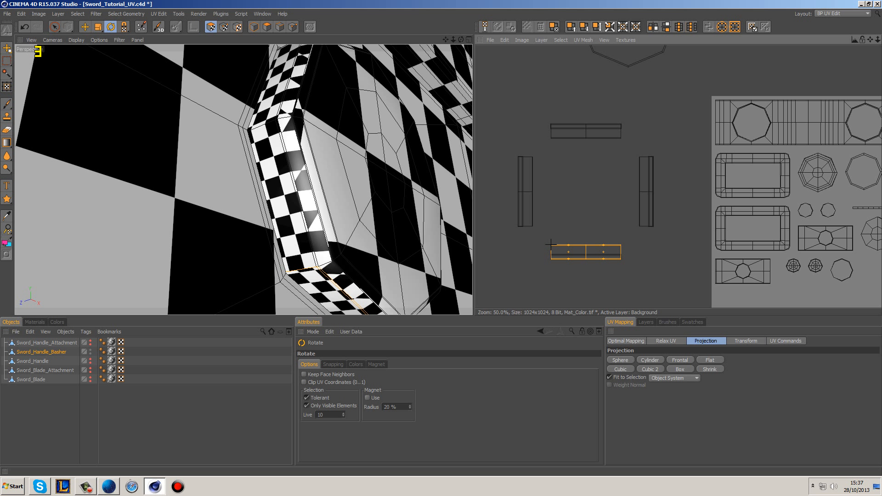
drag(551, 244, 551, 243)
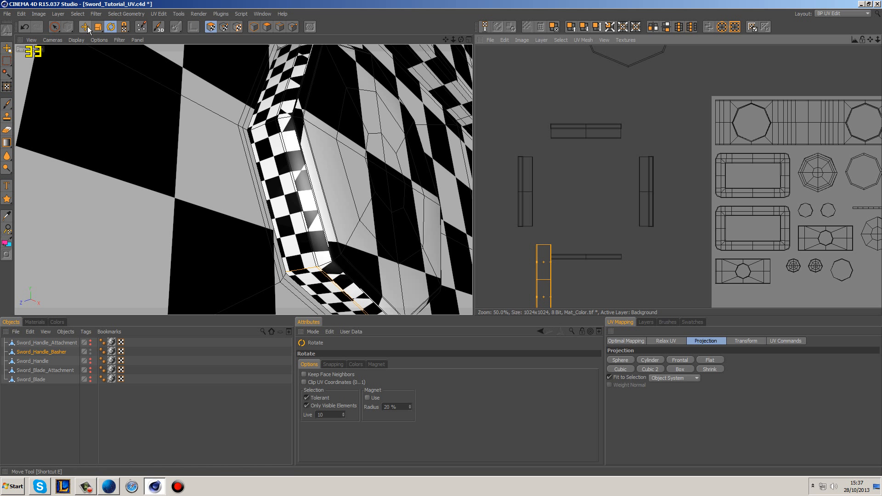
Step: Move the wide band of the left vertical strip sideways, clear of the narrow strip overlapping it
click(519, 227)
click(517, 233)
scroll(511, 247, up, 5)
alt+middle_drag(511, 247, 843, 221)
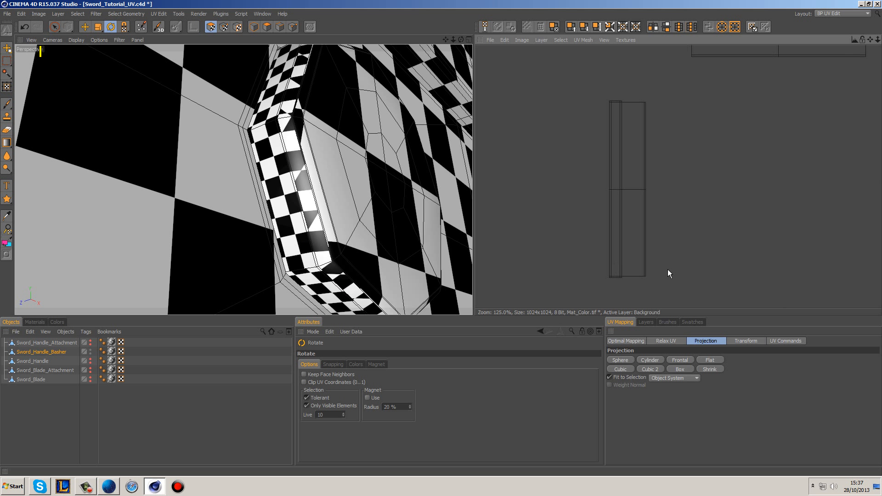
click(646, 270)
click(85, 27)
drag(643, 188, 676, 196)
alt+middle_drag(676, 195, 642, 161)
Step: Select parts of the exposed narrow vertical strip and examine where its faces lie on the button's rim
click(582, 191)
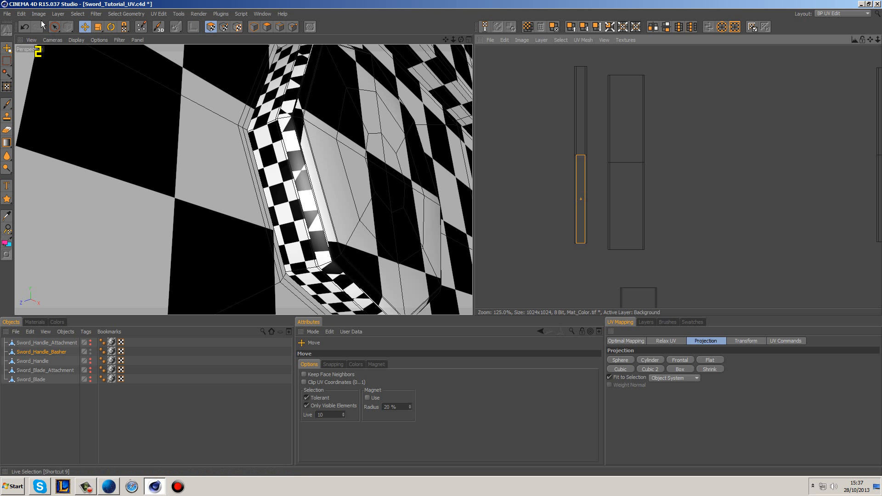
key(9)
click(572, 182)
shift+click(587, 180)
alt+drag(334, 223, 307, 212)
scroll(335, 204, down, 3)
click(553, 220)
alt+middle_drag(553, 223, 504, 210)
scroll(608, 230, down, 2)
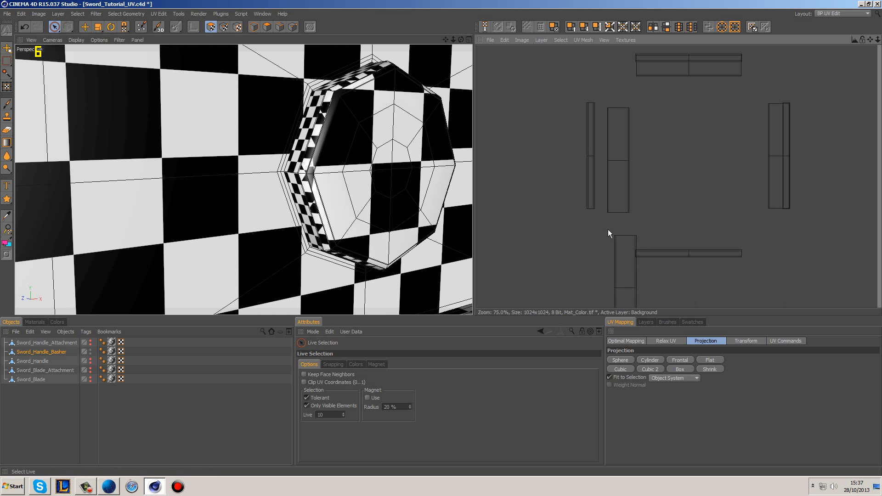
Step: Select the narrow left vertical and lower horizontal strips together and move them into free space above and right of the texture canvas
click(670, 252)
shift+click(589, 190)
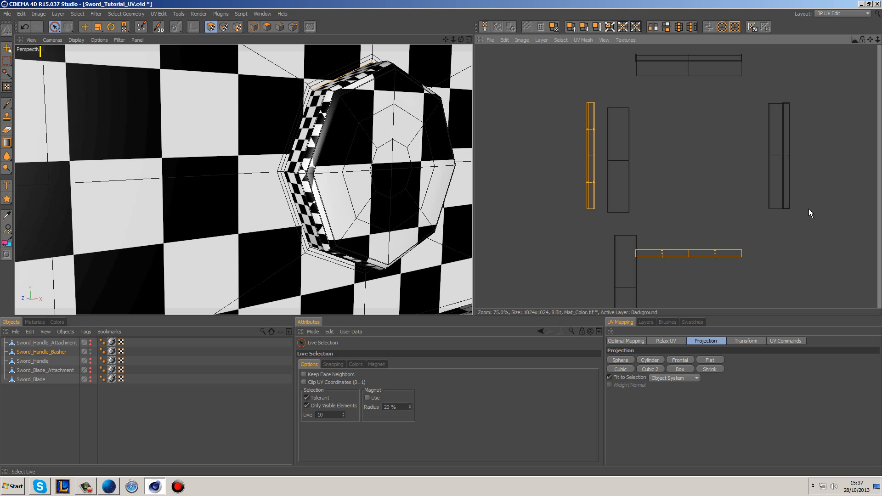
shift+click(792, 198)
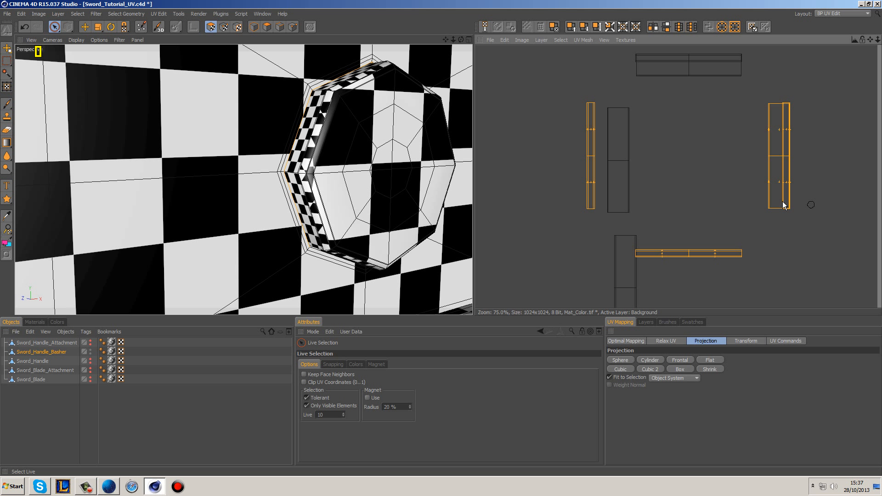
ctrl+click(782, 203)
click(790, 215)
click(683, 253)
shift+click(592, 173)
scroll(505, 189, down, 5)
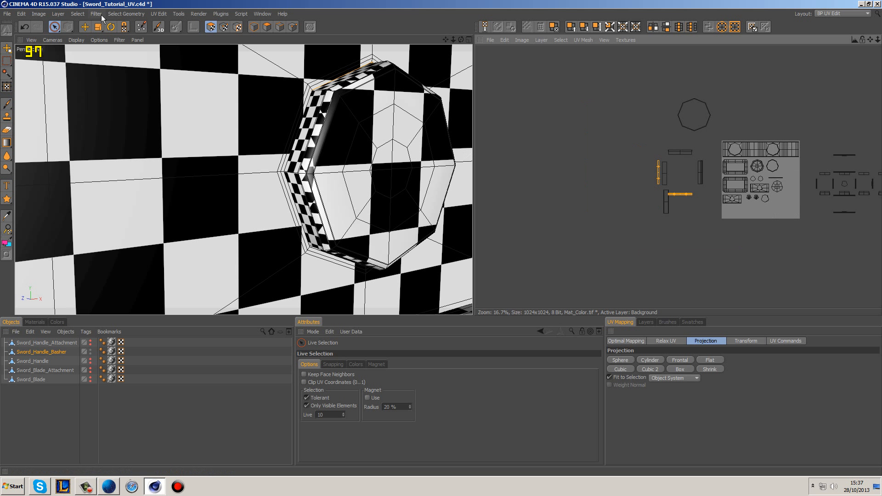
click(85, 26)
drag(660, 175, 842, 94)
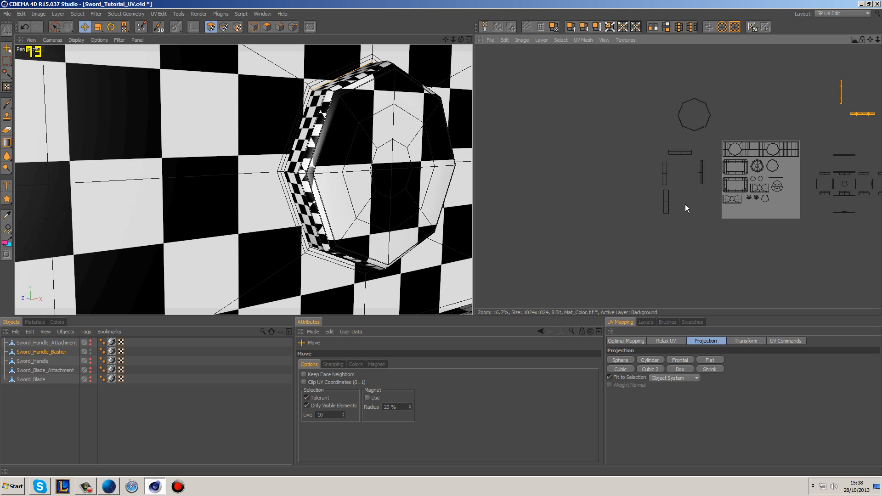
Step: Move the lower of the two stacked vertical rim strips flush against the end of the upper one to form one column
scroll(685, 204, up, 6)
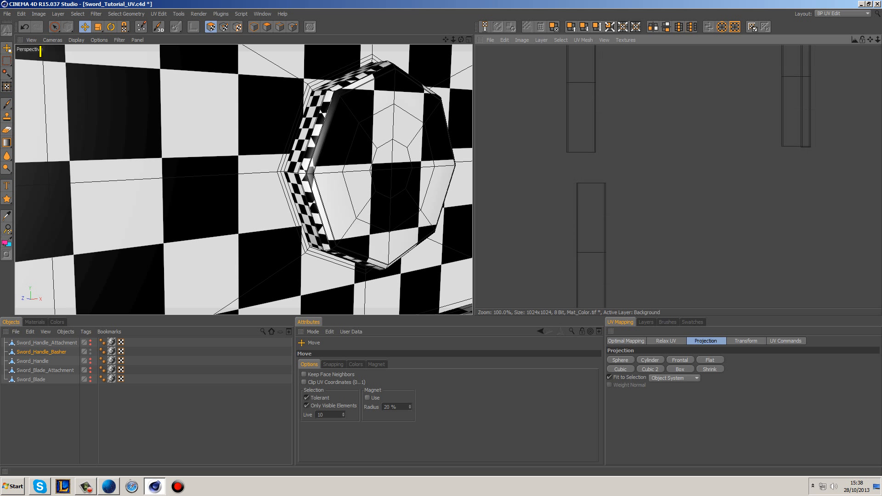
scroll(678, 177, up, 3)
click(523, 216)
drag(552, 194, 532, 132)
click(597, 207)
scroll(653, 180, down, 3)
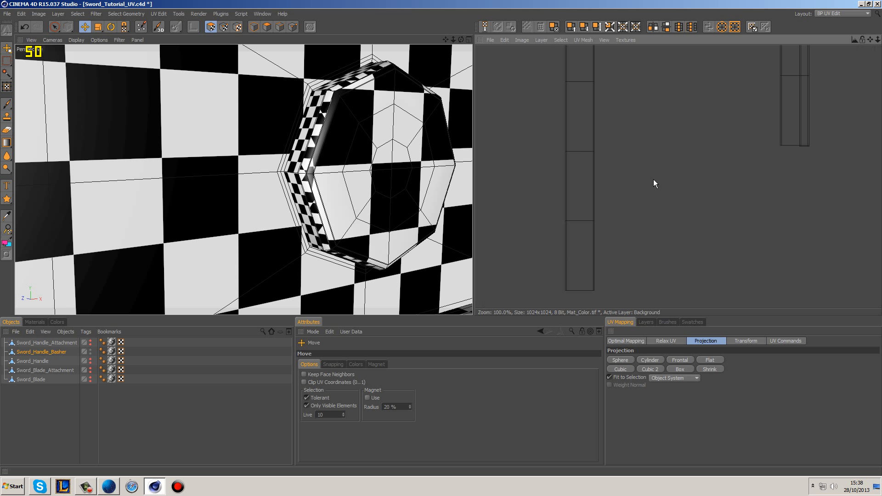
Step: Select the wide band of the right vertical strip and move it off its narrow strip to just below the joined column
alt+middle_drag(861, 71, 729, 144)
double_click(656, 143)
drag(662, 136, 539, 221)
alt+middle_drag(539, 221, 704, 113)
alt+middle_drag(655, 157, 620, 185)
scroll(702, 110, down, 2)
drag(682, 124, 621, 265)
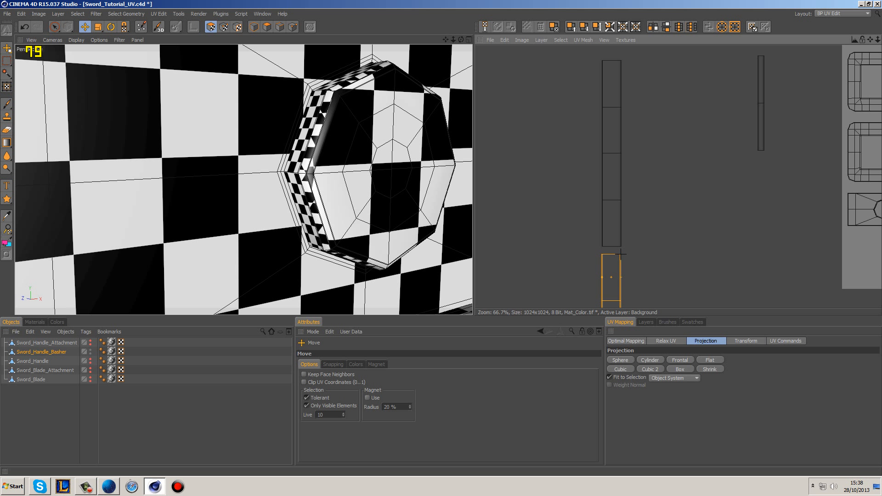
Step: Select rim corner points on the button in UV point mode to check which ends of the strips belong together
click(54, 26)
click(223, 26)
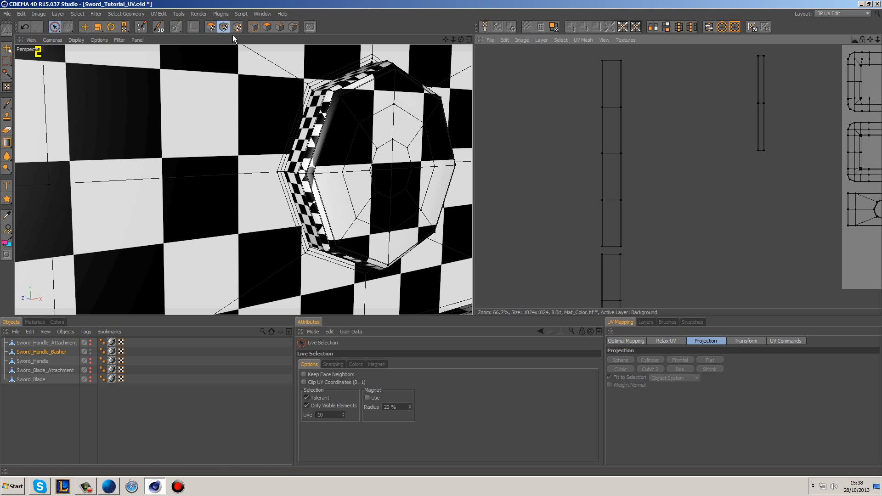
alt+drag(408, 177, 310, 223)
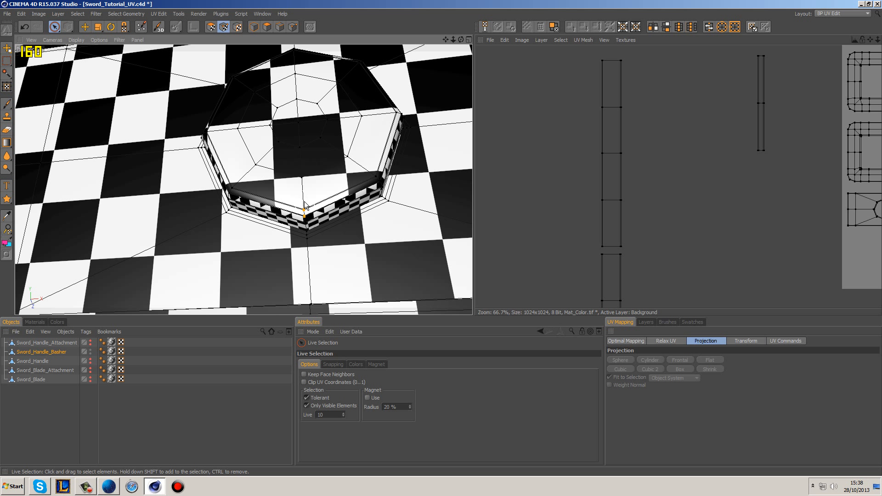
alt+middle_drag(641, 200, 620, 131)
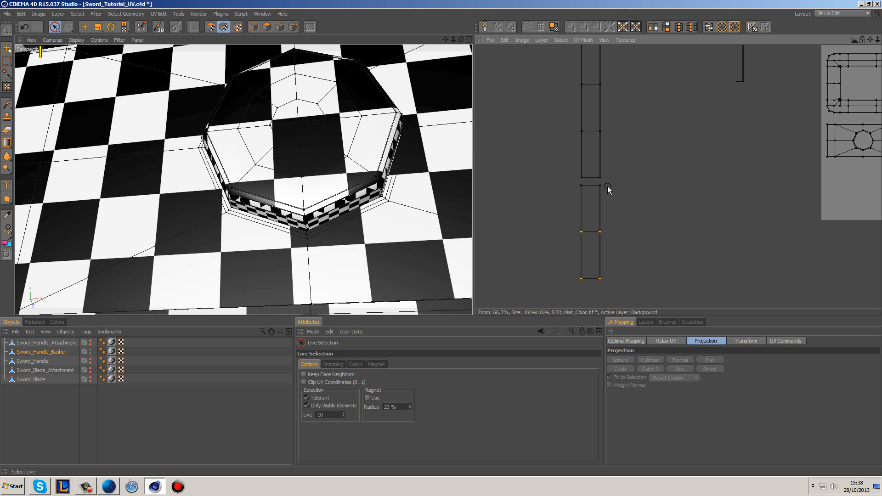
Step: Select the separated lower strip in UV polygon mode and move it up flush against the end of the column
click(210, 27)
click(591, 206)
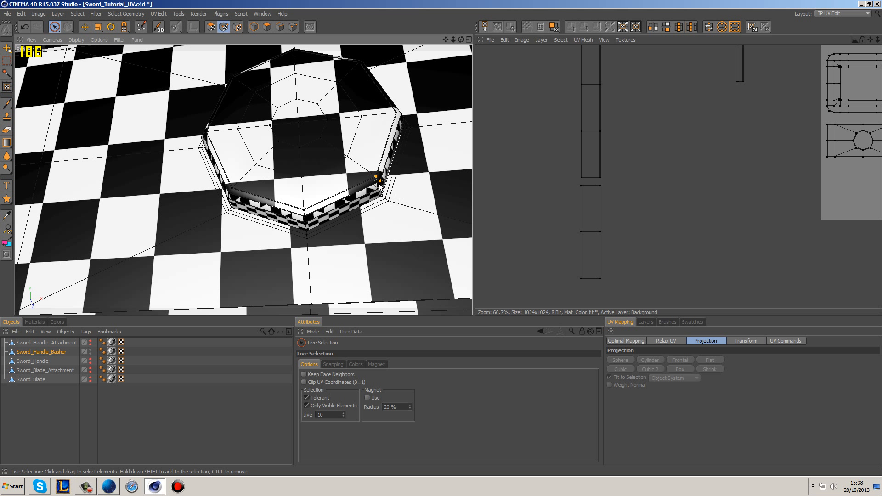
click(211, 27)
click(87, 27)
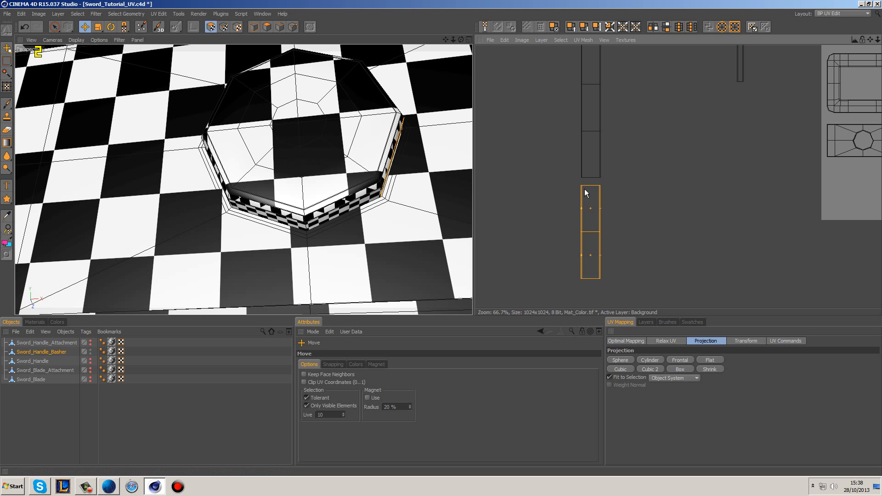
scroll(602, 198, up, 3)
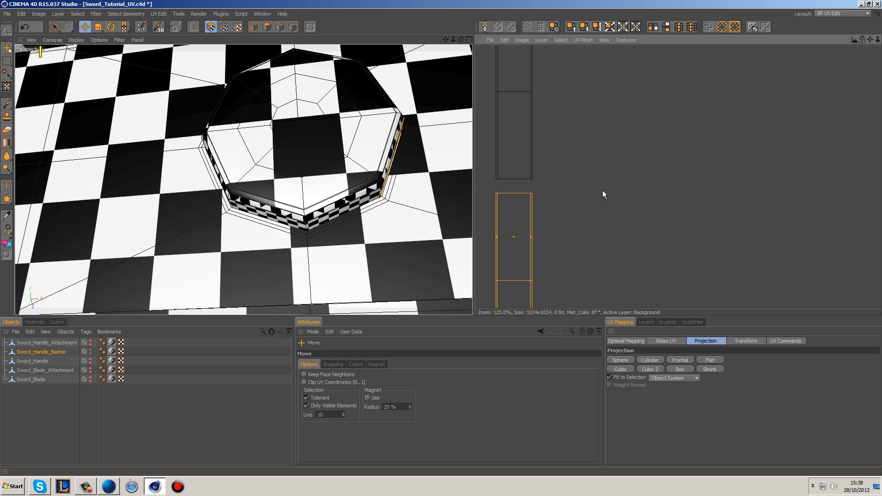
drag(531, 192, 531, 179)
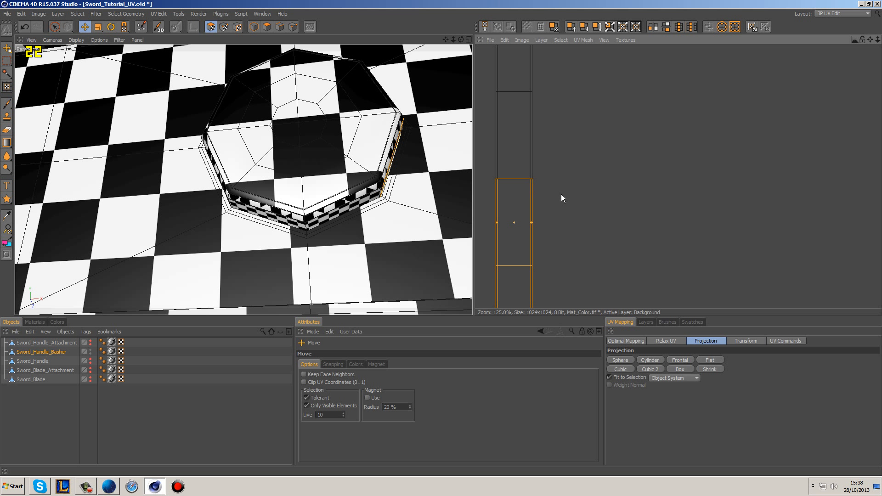
click(575, 191)
scroll(675, 133, down, 4)
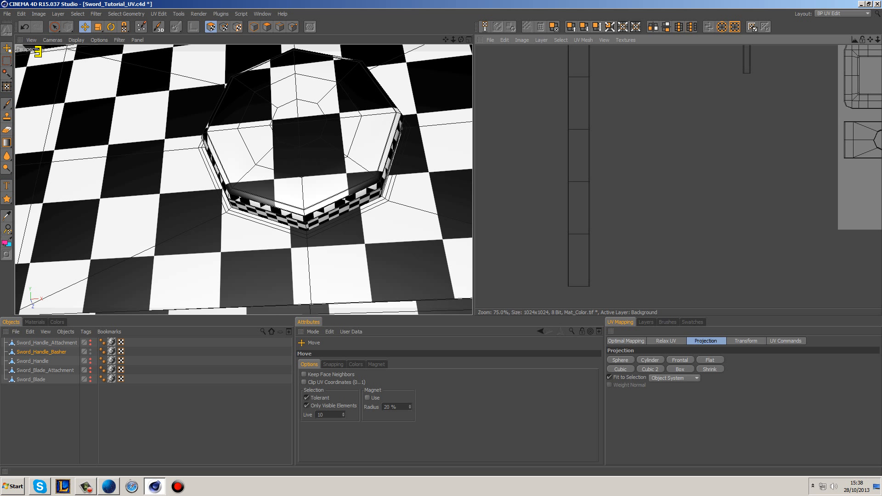
Step: Select the wide band of the horizontal strip and move it sideways, clear of the narrow strip underneath
scroll(689, 108, down, 1)
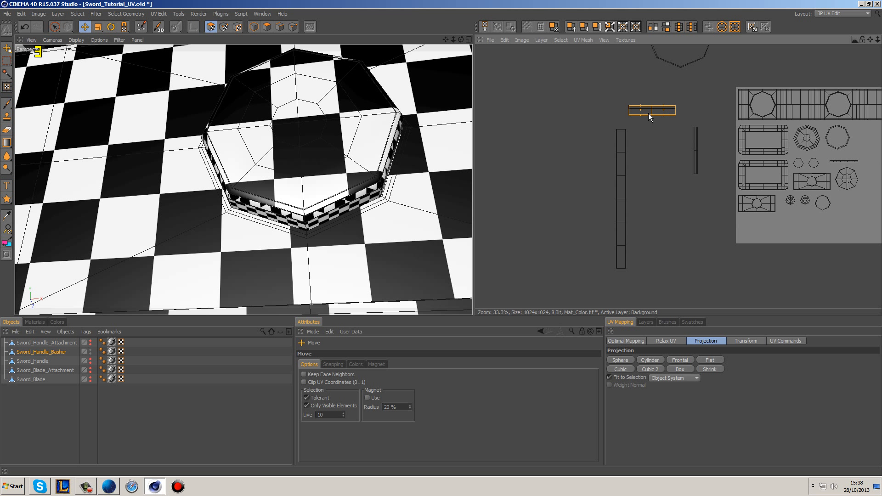
click(85, 27)
drag(664, 110, 605, 109)
Step: Select the exposed narrow horizontal strip and the remaining narrow vertical strip, and move both off to the far side of the texture canvas
click(663, 108)
key(u)
key(w)
shift+click(695, 131)
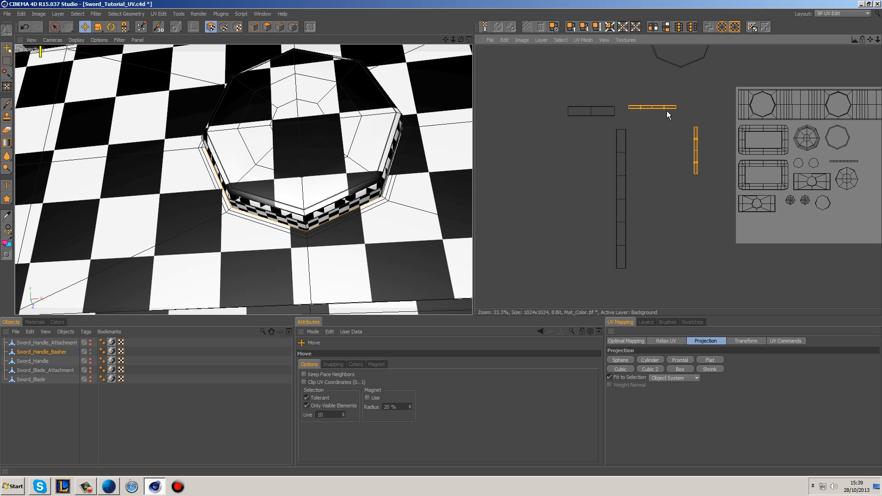
scroll(694, 119, down, 4)
drag(638, 169, 715, 125)
scroll(602, 136, up, 4)
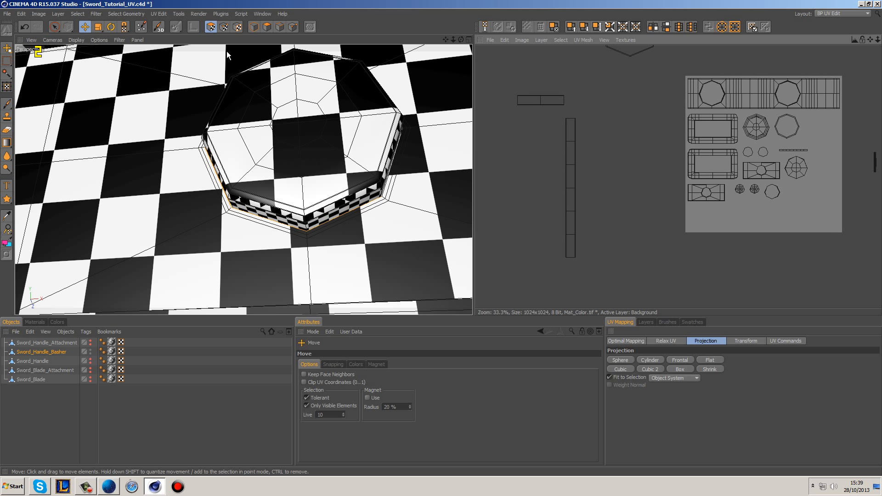
Step: Select a rim corner's points in UV point mode to check where the horizontal strip meets the column
click(54, 27)
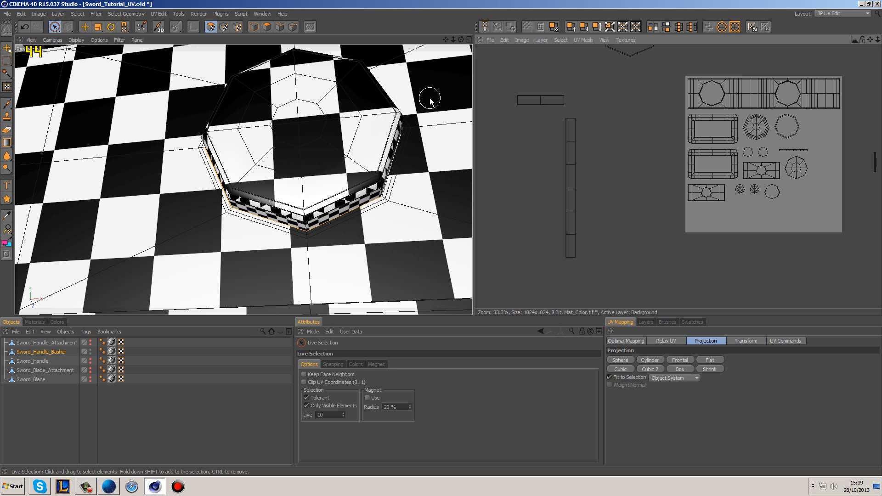
click(224, 26)
alt+drag(431, 127, 376, 146)
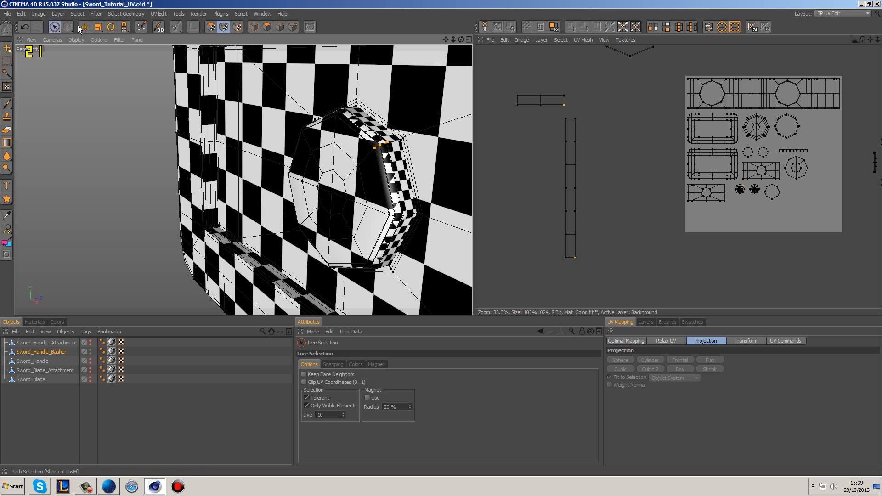
Step: Rotate the horizontal strip 90 degrees in UV polygon mode and move it to the column's lower end
key(r)
key(2)
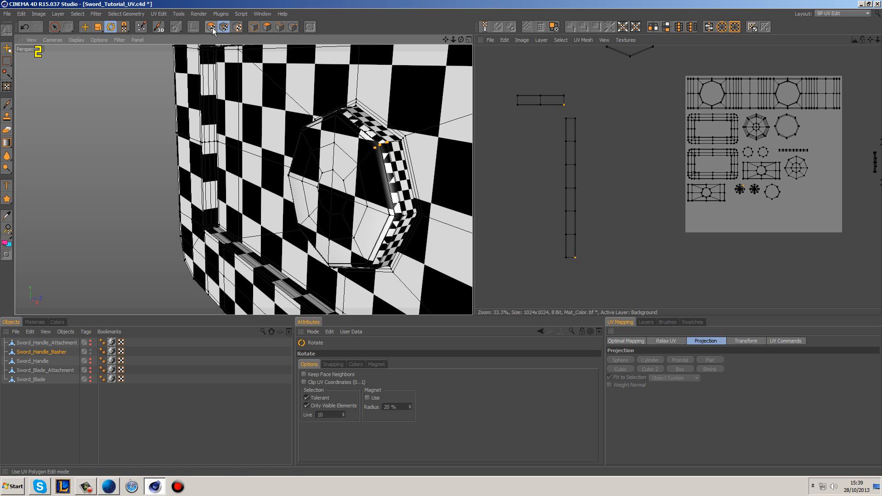
drag(547, 99, 575, 257)
click(85, 26)
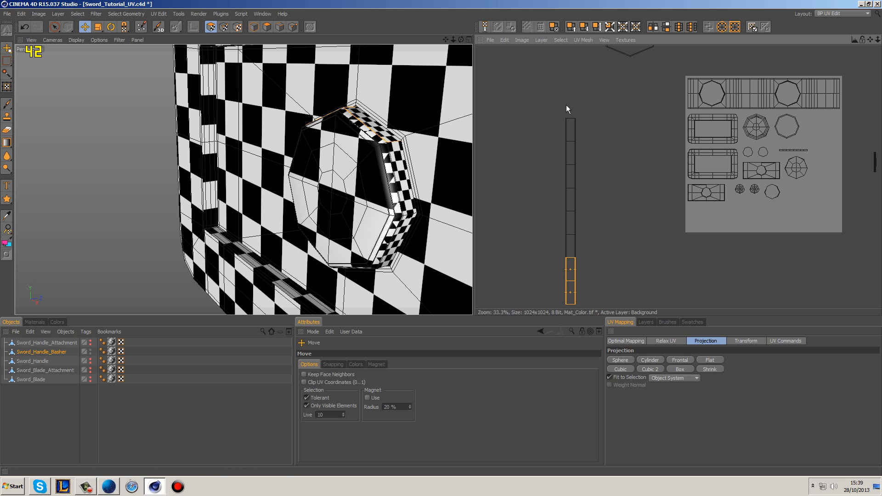
Step: Align the last strip's corners exactly with the lower end of the column and clear the selection
alt+middle_drag(673, 251, 685, 180)
scroll(597, 198, up, 3)
alt+middle_drag(530, 210, 786, 177)
scroll(632, 167, up, 3)
scroll(632, 171, up, 3)
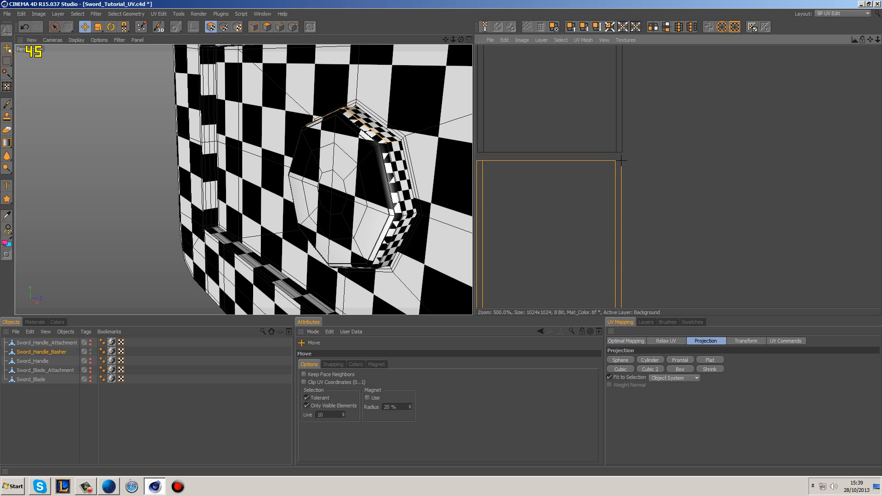
click(667, 146)
scroll(678, 147, down, 10)
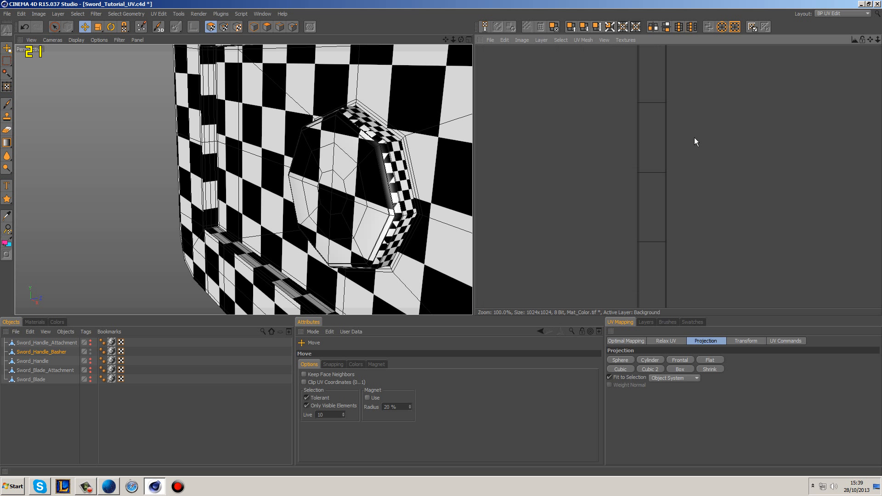
Step: Rectangle-select the islands on the canvas with the octagon and rim column beside it, and apply Realign optimal mapping to them
alt+middle_drag(712, 130, 716, 164)
scroll(663, 139, up, 3)
drag(54, 28, 89, 35)
drag(541, 70, 728, 285)
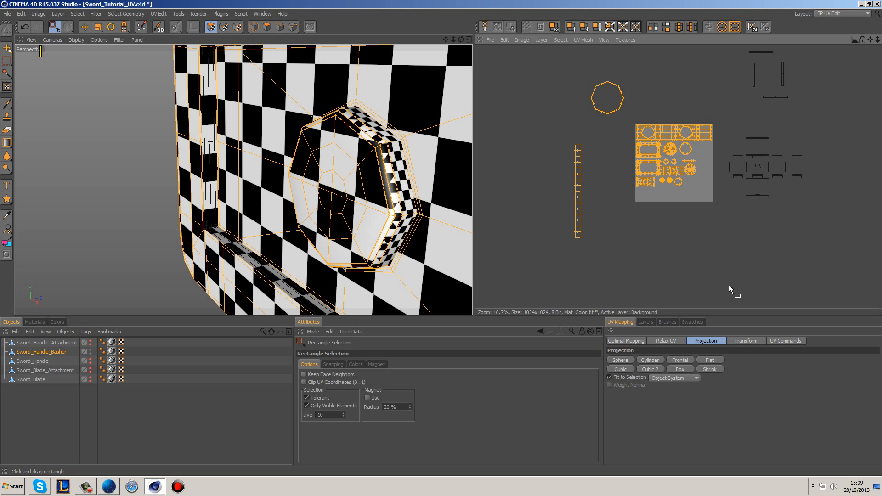
click(629, 342)
click(629, 404)
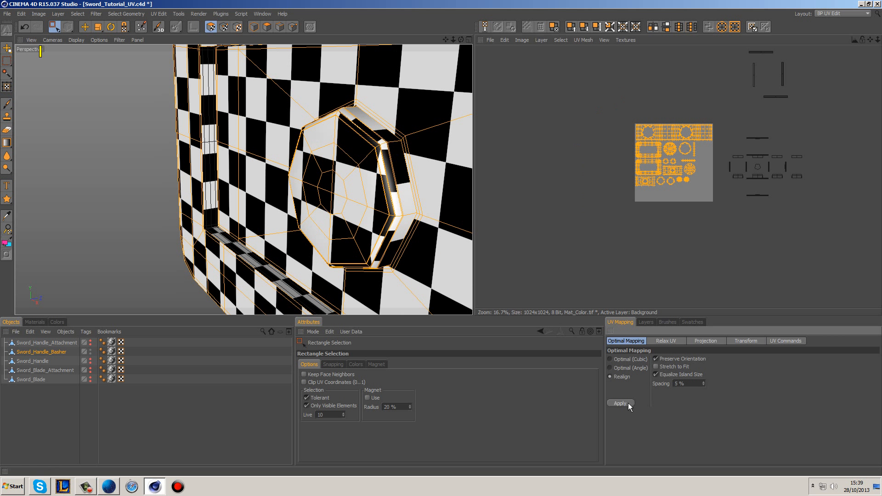
click(618, 209)
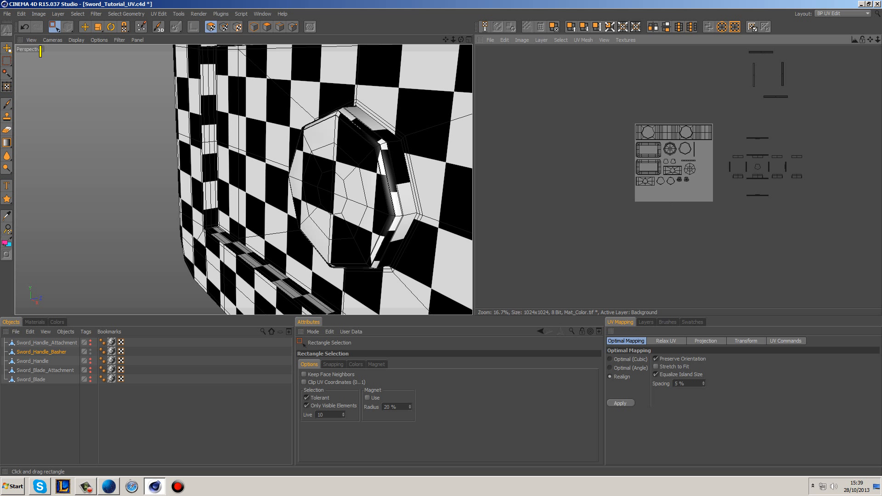
Step: Examine the repacked islands and the button's rim, selecting thin edge faces to find the islands they belong to
scroll(664, 203, up, 4)
alt+middle_drag(693, 219, 736, 212)
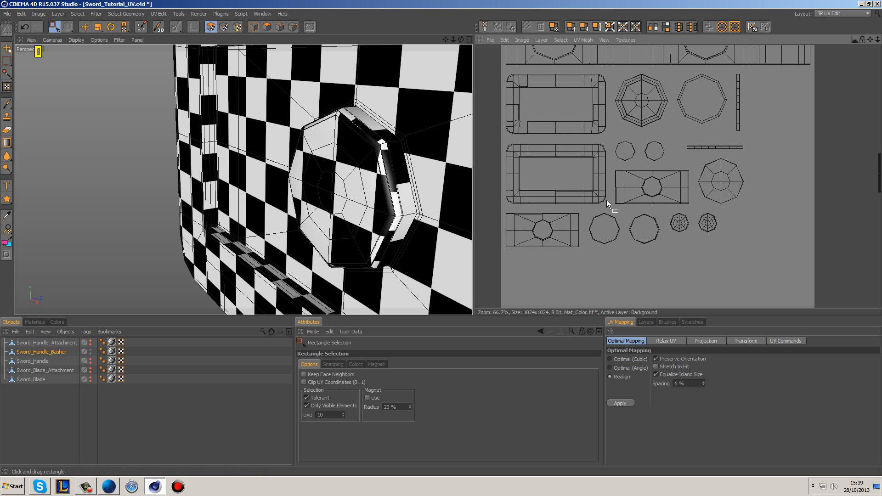
alt+drag(403, 174, 367, 158)
alt+middle_drag(294, 192, 302, 150)
alt+right_drag(306, 145, 312, 132)
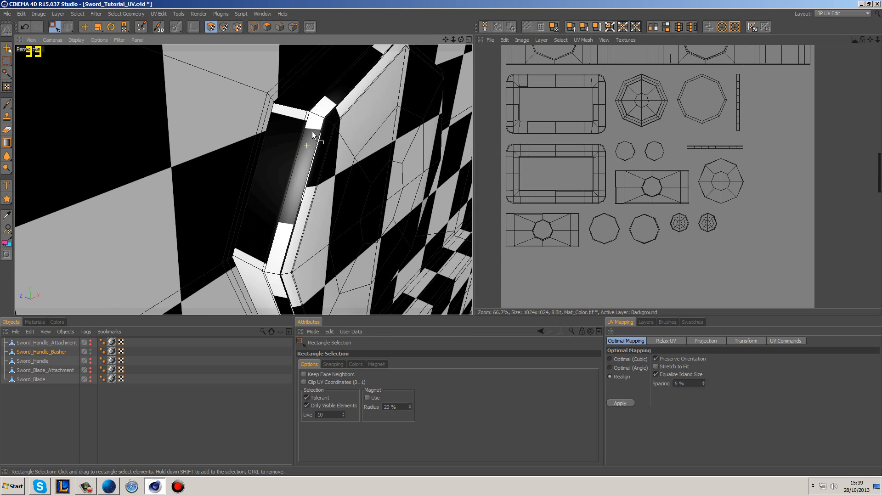
drag(54, 27, 71, 40)
click(305, 121)
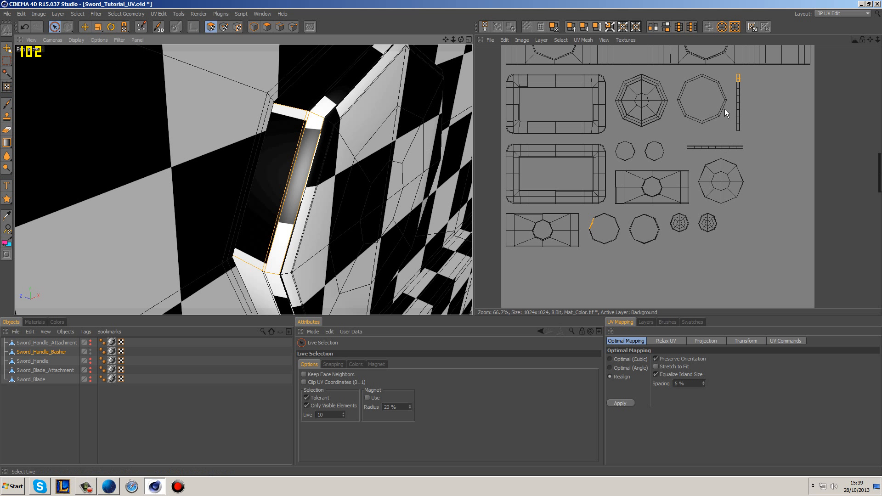
click(604, 265)
Step: Select the thin octagonal ring island beside the rectangular one and try Box, Cubic 2 and Cubic projections on it
scroll(608, 243, up, 2)
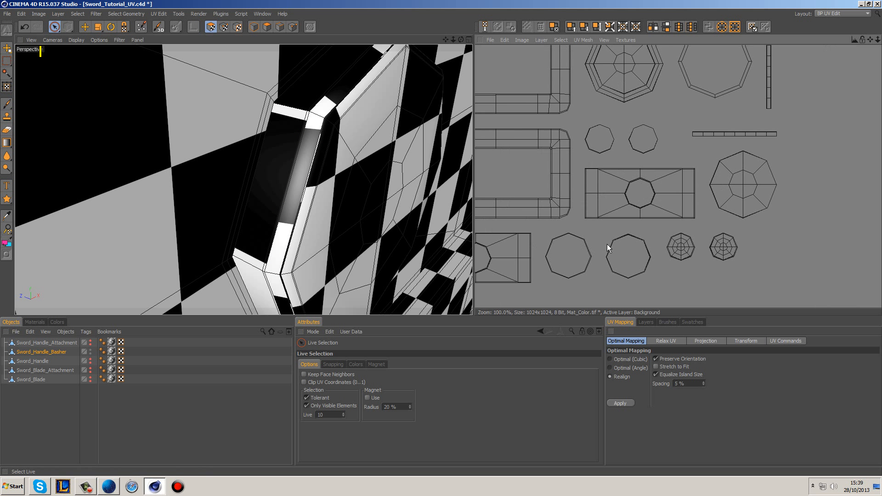
scroll(613, 278, up, 3)
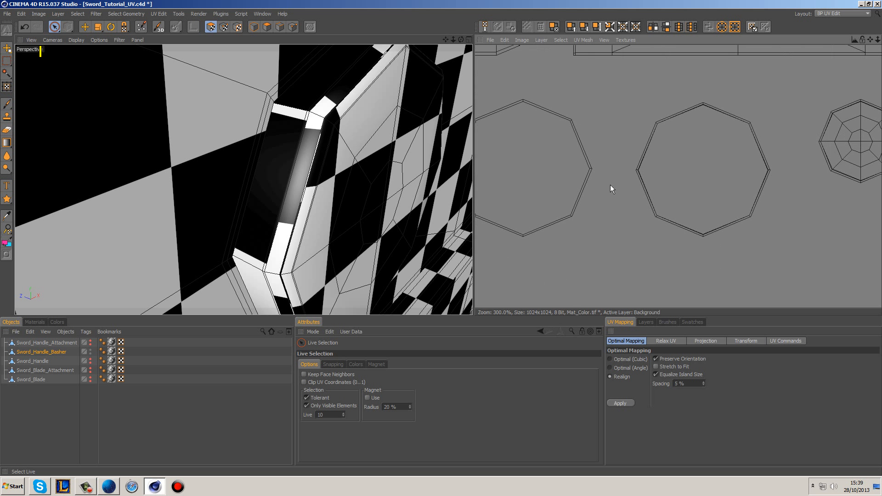
click(575, 202)
click(706, 340)
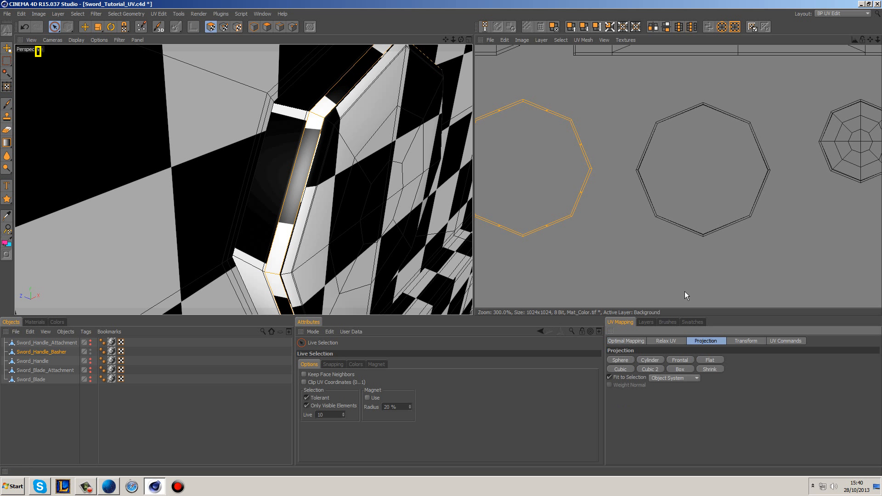
scroll(685, 294, down, 5)
click(688, 370)
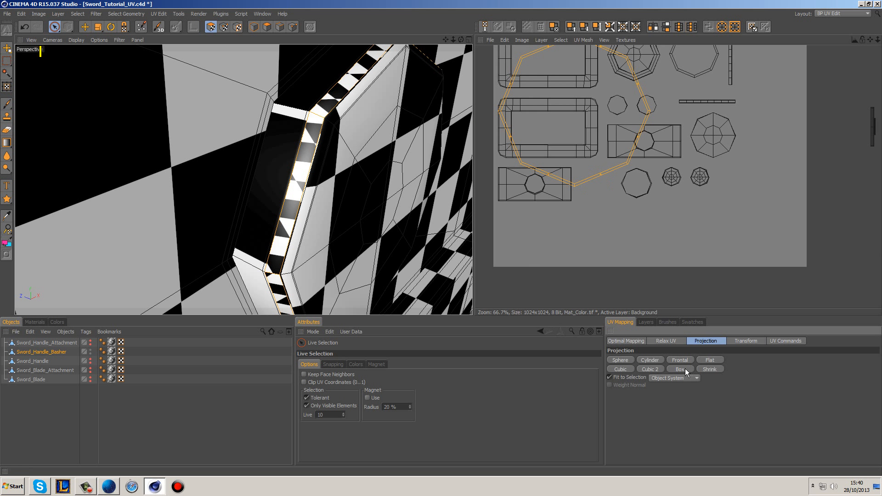
click(680, 369)
click(655, 370)
click(621, 368)
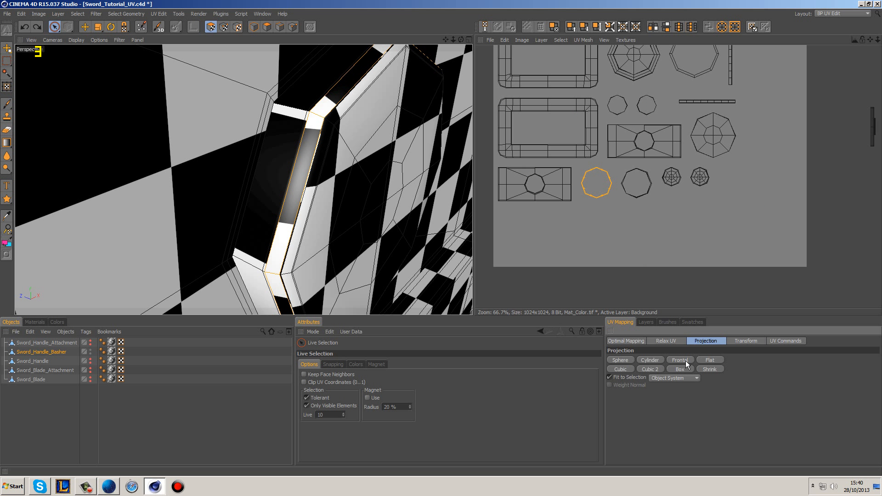
Step: Try Cylinder and Sphere projections on the thin ring island, then undo the result and clear the selection
click(655, 362)
click(630, 360)
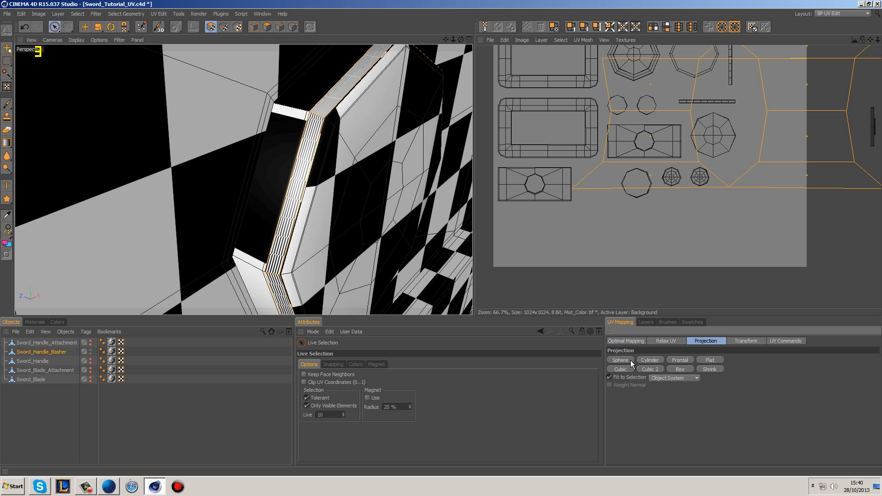
key(ctrl+z)
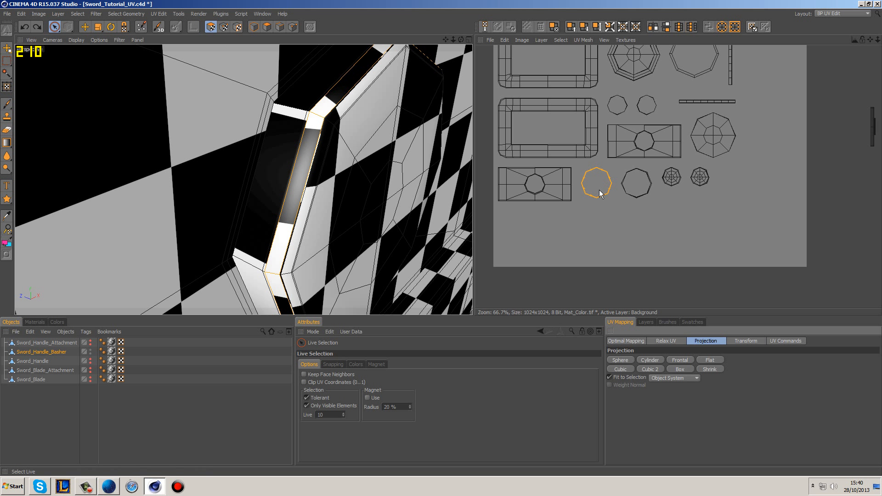
click(620, 228)
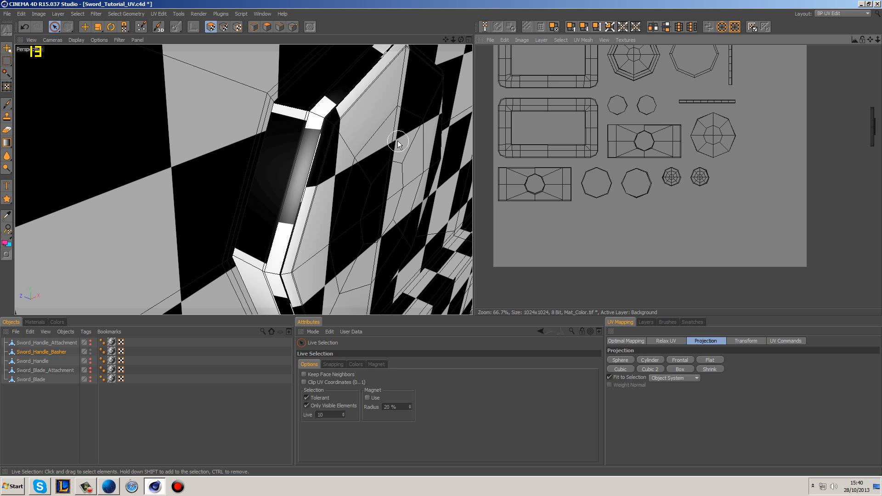
scroll(710, 187, down, 4)
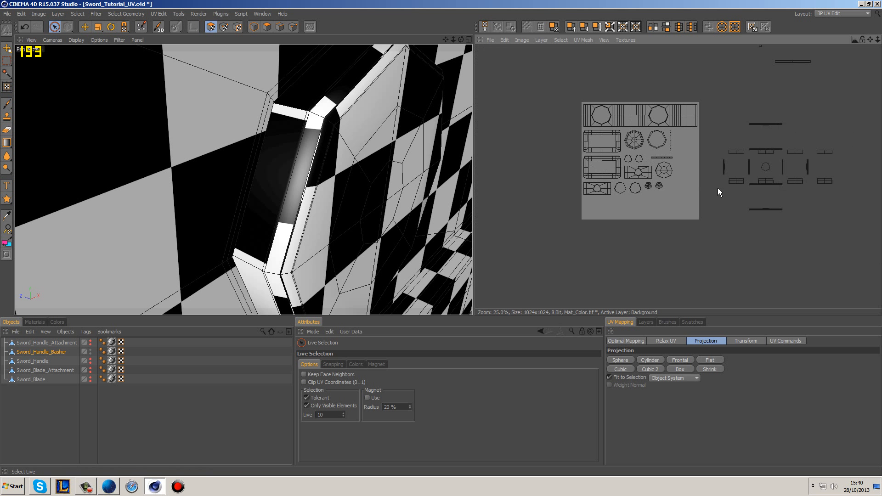
Step: Rectangle-select all the basher's UV islands, pack them onto the canvas with Realign optimal mapping, and clear the selection
scroll(300, 107, down, 10)
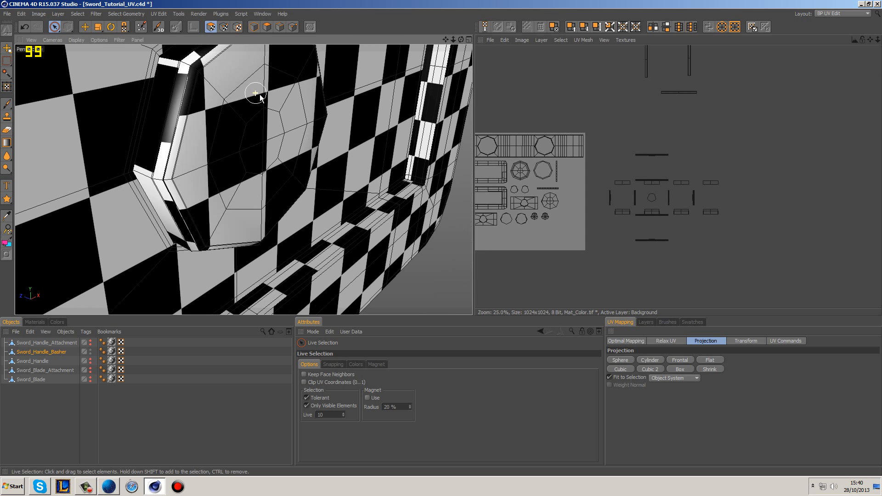
alt+drag(337, 195, 332, 126)
scroll(536, 134, down, 3)
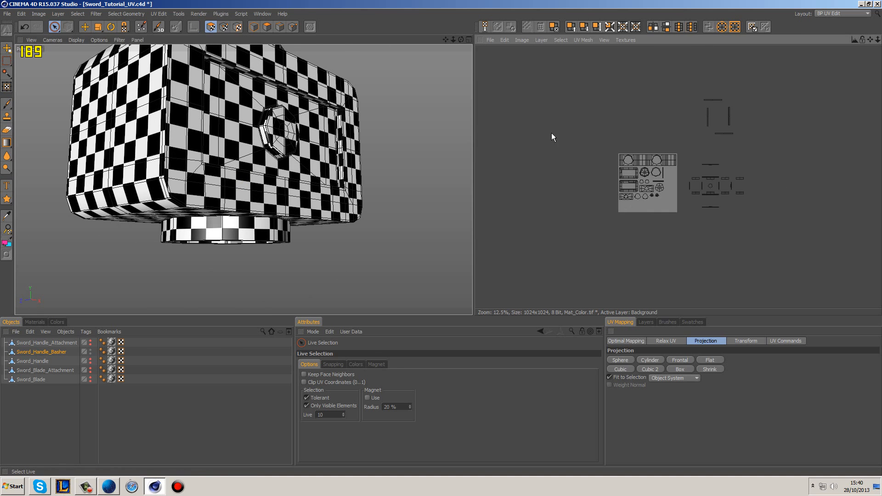
drag(61, 27, 68, 40)
drag(551, 78, 776, 289)
click(623, 342)
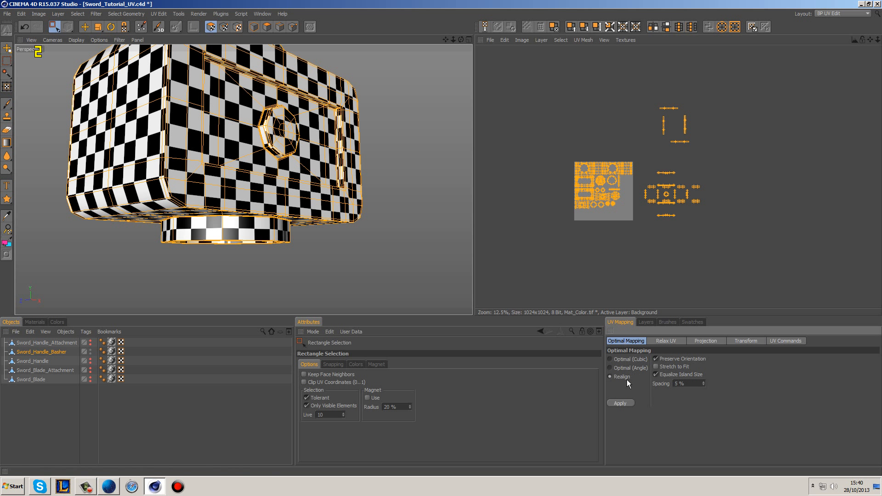
click(624, 404)
click(677, 197)
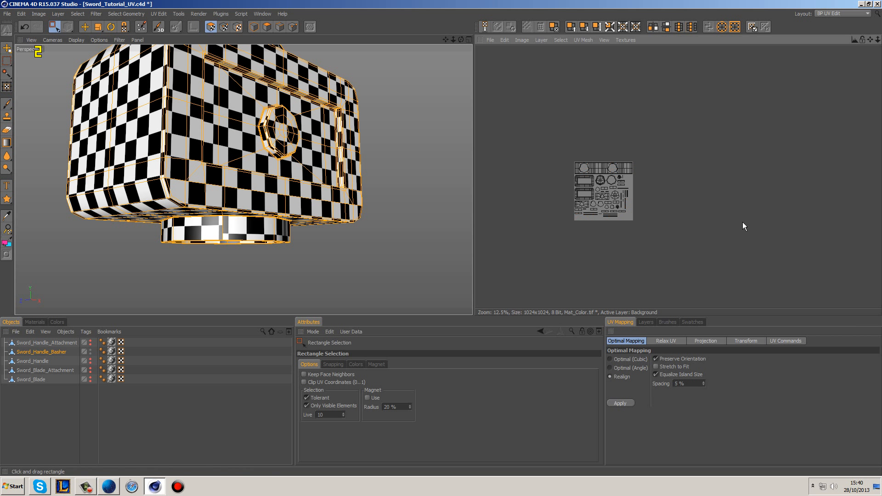
Step: Check the basher's checkerboard, hide the basher, then select and show Sword_Handle_Attachment framed in the 3D view
alt+drag(251, 208, 438, 195)
alt+drag(271, 193, 239, 199)
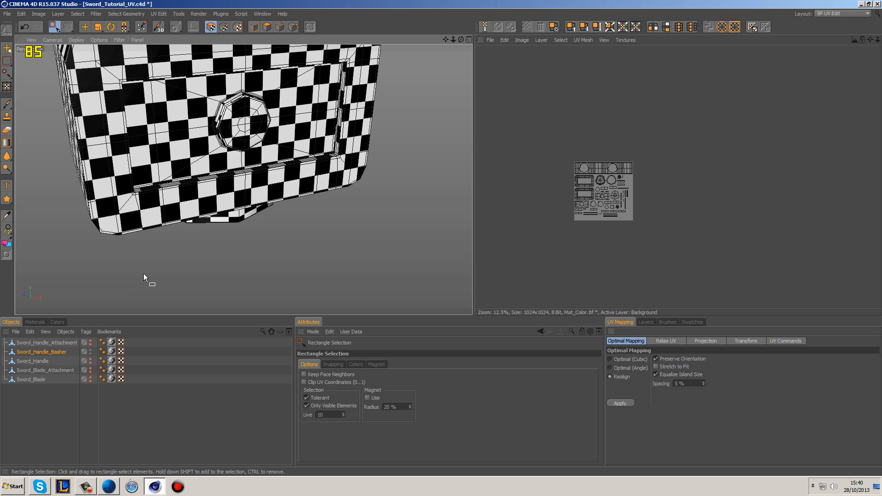
alt+click(90, 351)
alt+click(90, 351)
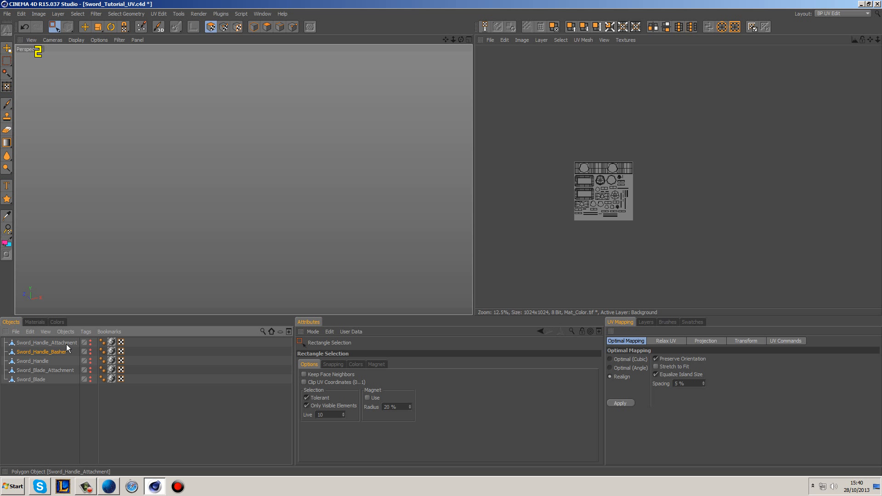
click(66, 343)
alt+click(90, 342)
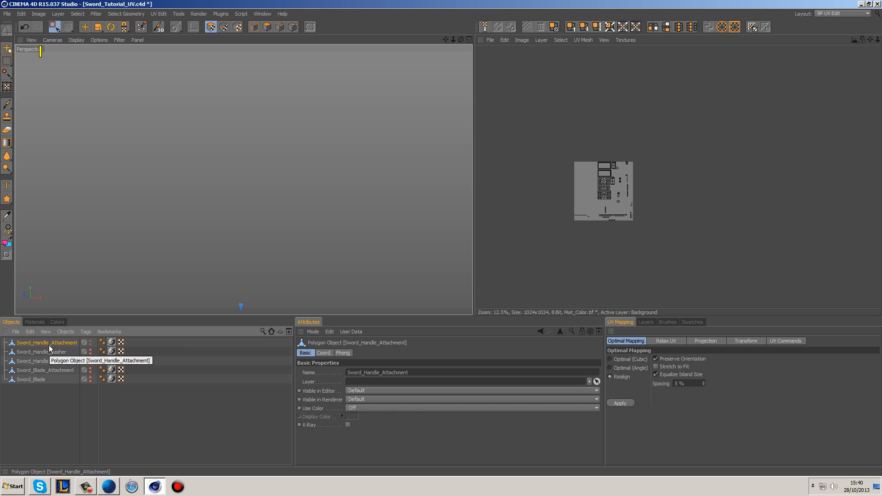
key(o)
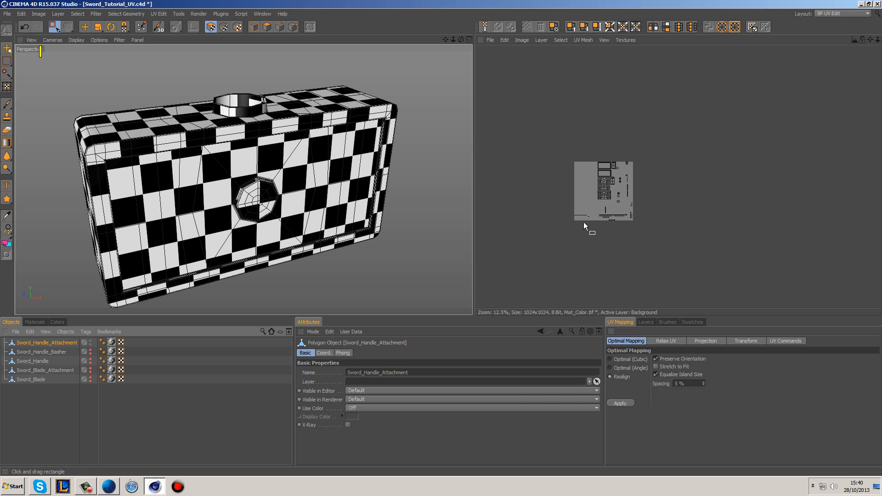
Step: Select the attachment's two thinnest long islands and its two narrow end-face islands together on the UV canvas
scroll(603, 202, up, 4)
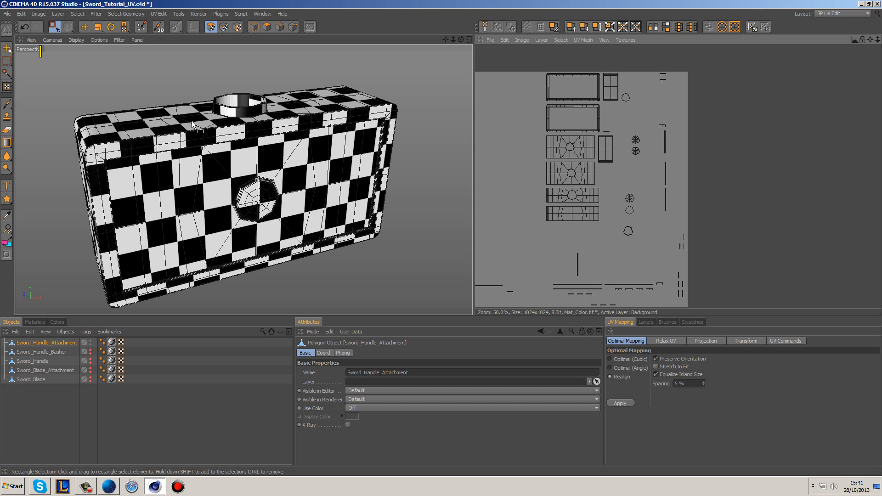
alt+drag(408, 177, 345, 192)
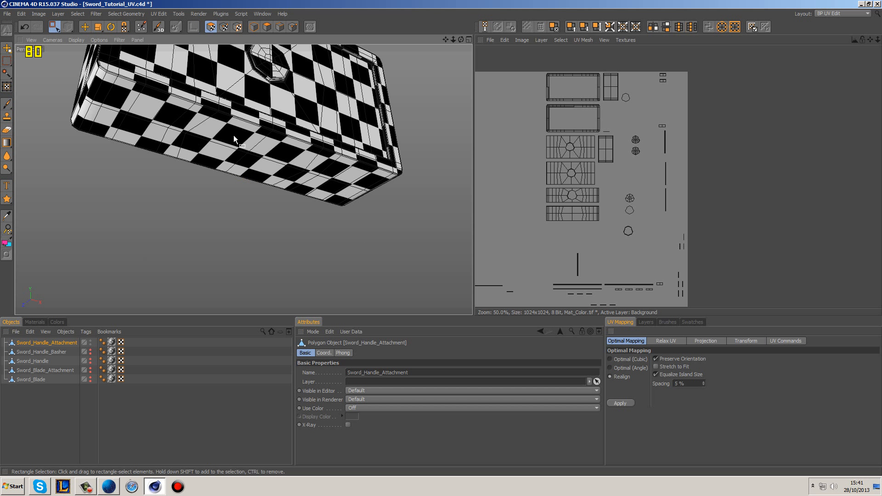
alt+drag(276, 152, 367, 202)
click(54, 26)
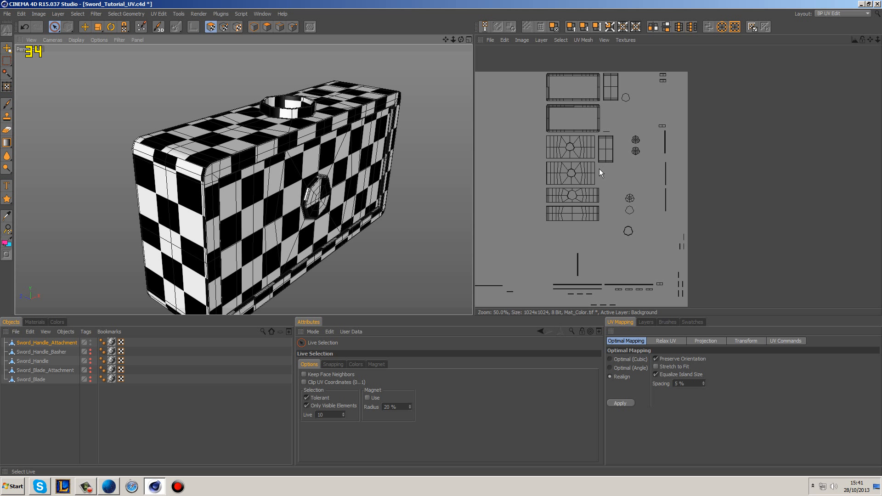
click(561, 213)
mouse_move(429, 250)
alt+mouse_down()
mouse_move(417, 144)
mouse_move(413, 248)
alt+mouse_up()
click(556, 247)
double_click(552, 215)
shift+double_click(552, 197)
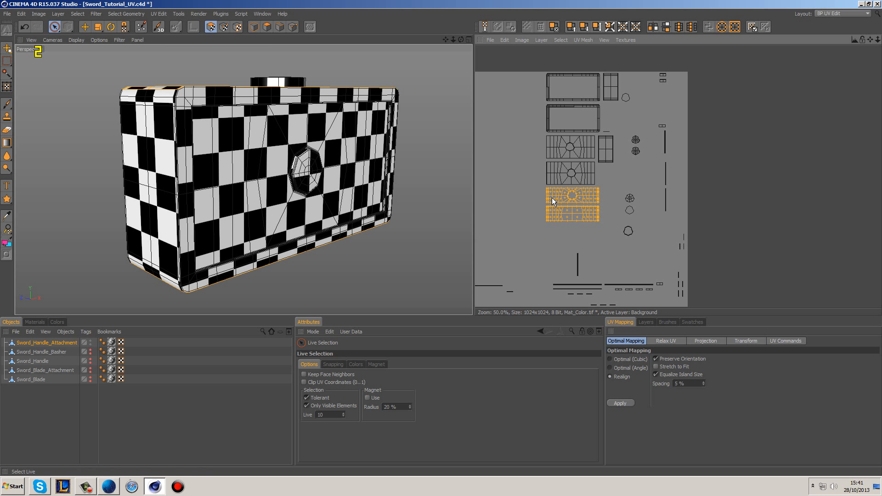
shift+double_click(554, 174)
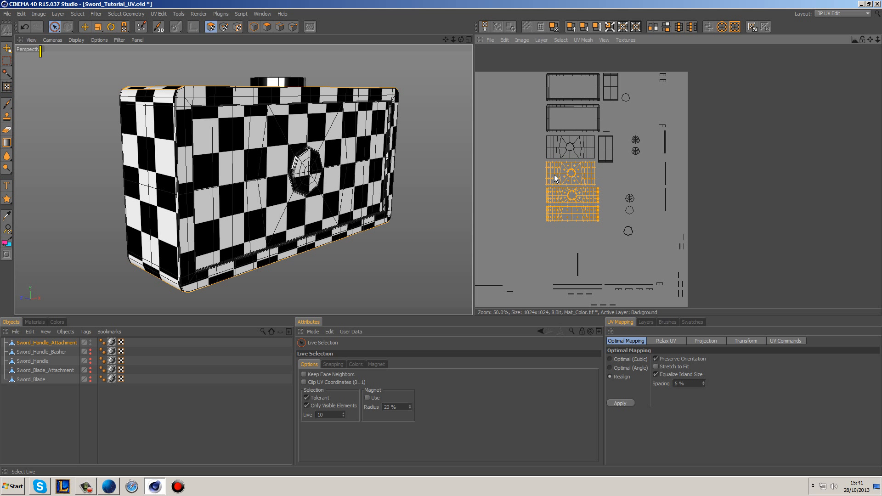
ctrl+double_click(553, 175)
shift+double_click(604, 148)
shift+double_click(614, 87)
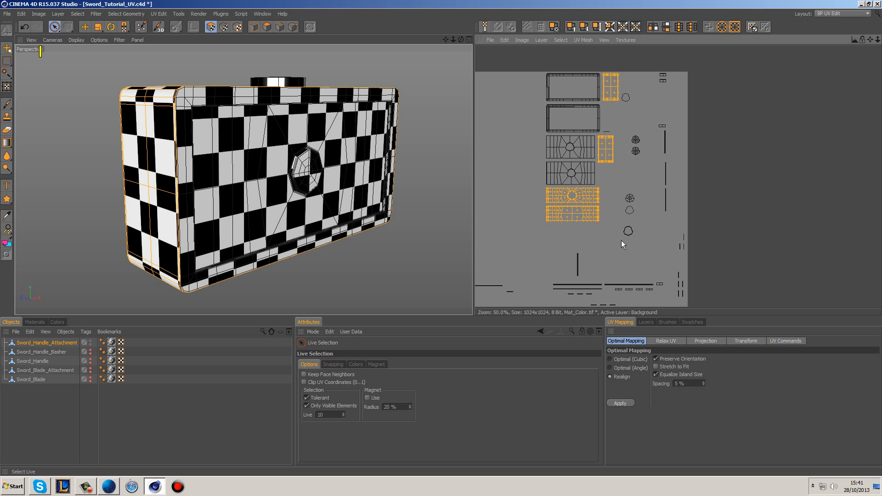
Step: Apply a Box projection to the selected islands and move them beside the canvas, clear of the other islands
click(705, 341)
click(679, 369)
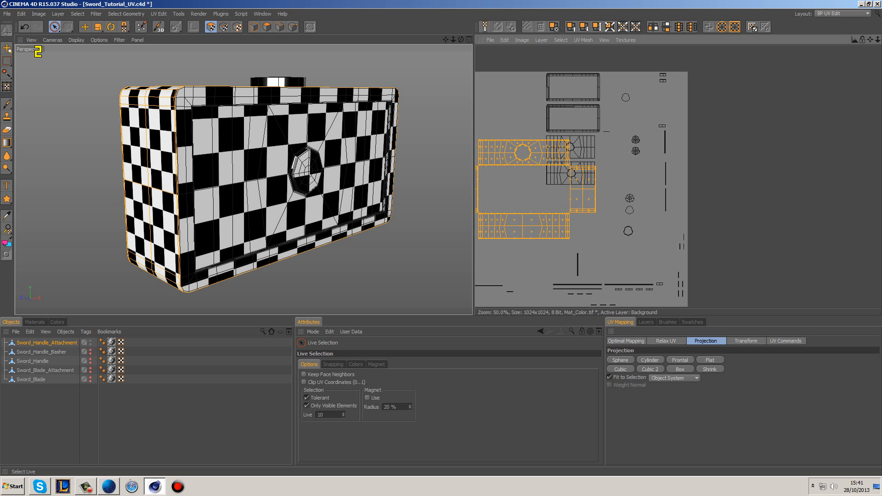
click(85, 26)
drag(590, 147, 451, 138)
alt+middle_drag(590, 147, 676, 158)
click(600, 132)
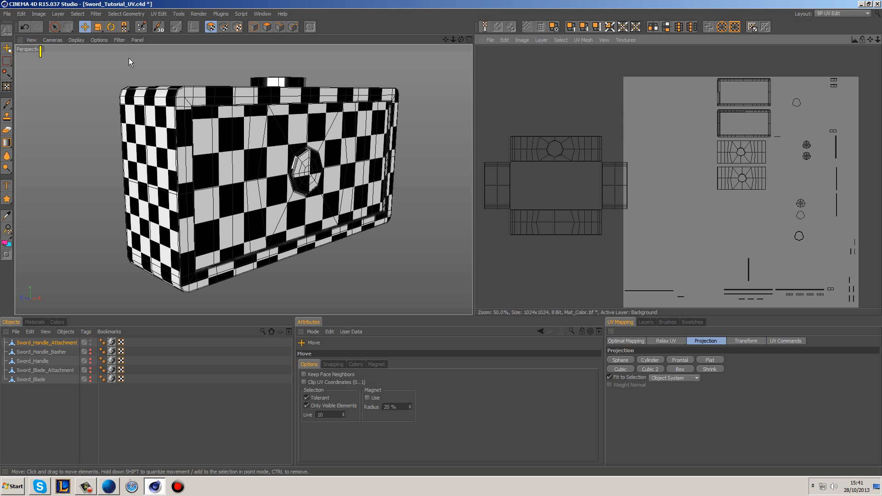
Step: Select the points along a top corner of the end face to locate them in the UVs, then return to polygon selection
click(224, 27)
click(54, 27)
alt+drag(313, 137, 328, 185)
drag(220, 138, 220, 161)
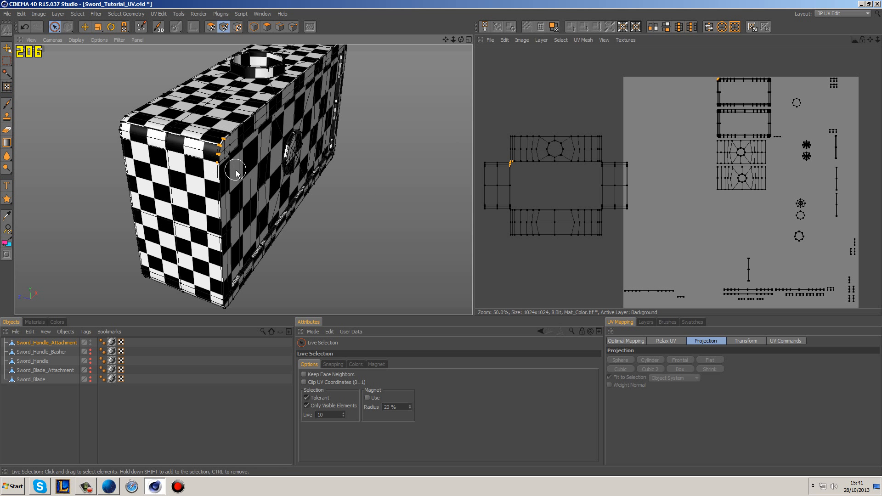
click(535, 187)
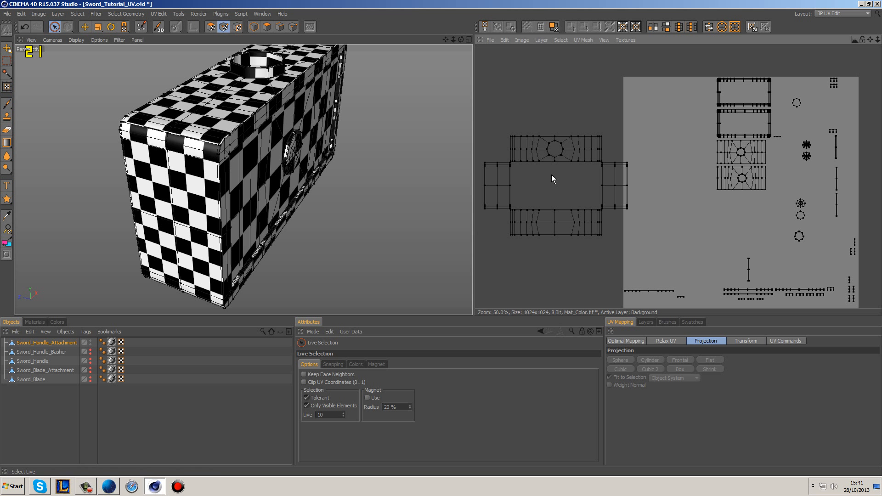
click(211, 27)
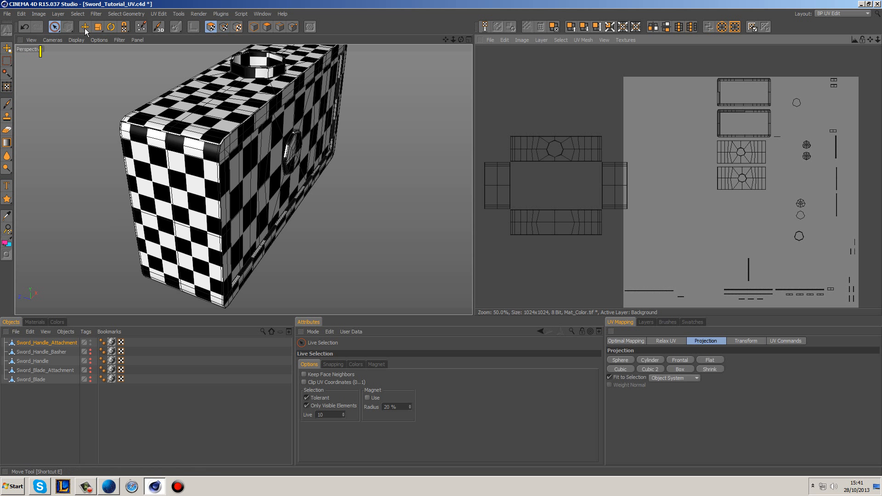
double_click(616, 180)
click(636, 146)
double_click(615, 168)
click(605, 148)
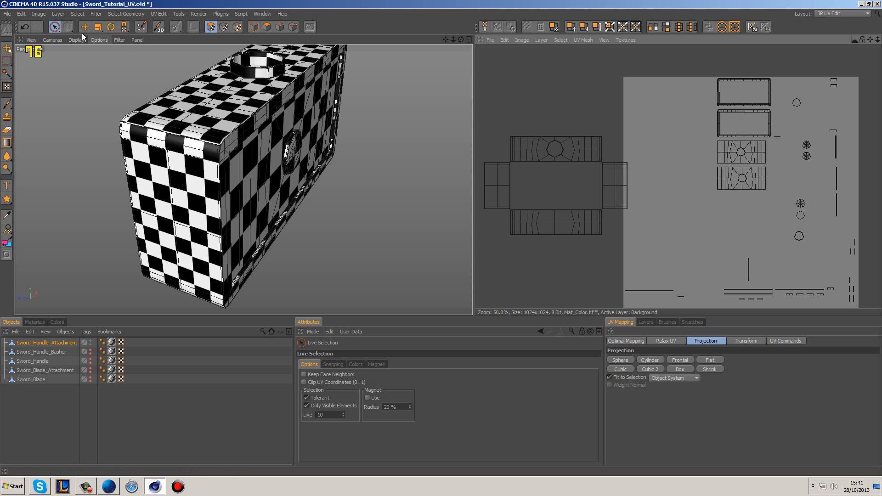
scroll(596, 183, up, 2)
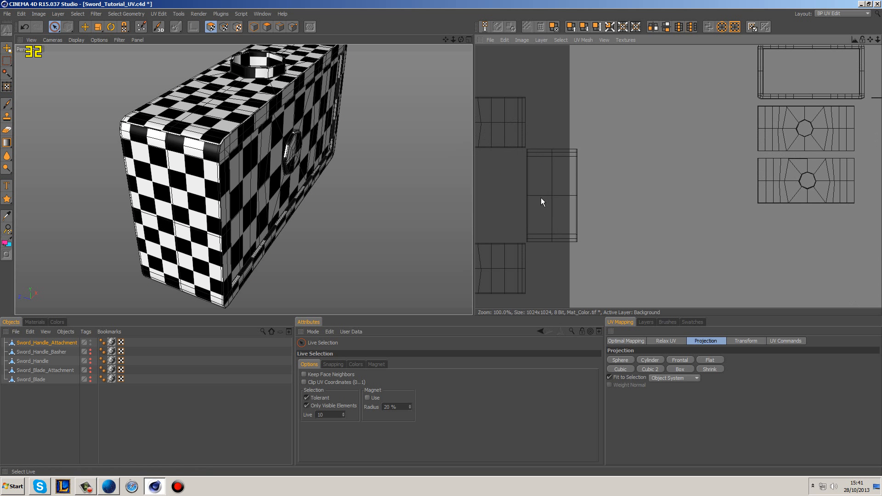
alt+middle_drag(540, 198, 608, 189)
double_click(609, 221)
click(680, 216)
double_click(642, 210)
click(553, 205)
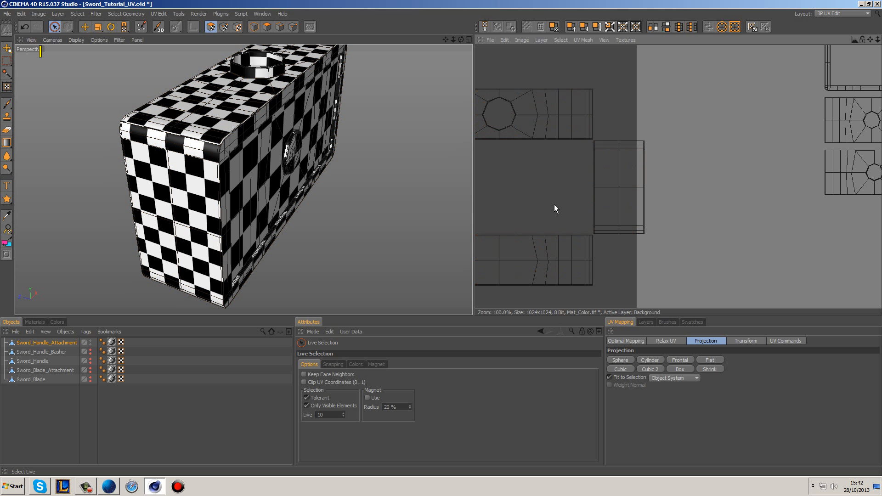
click(88, 27)
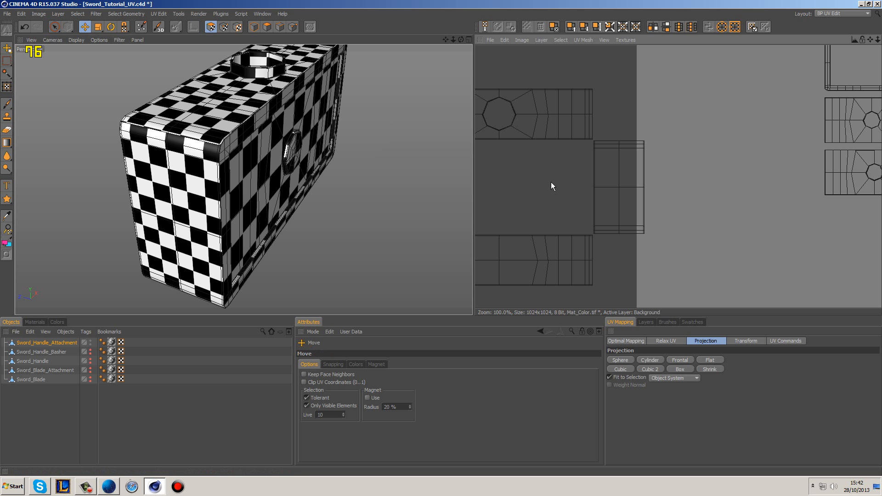
key(ctrl+a)
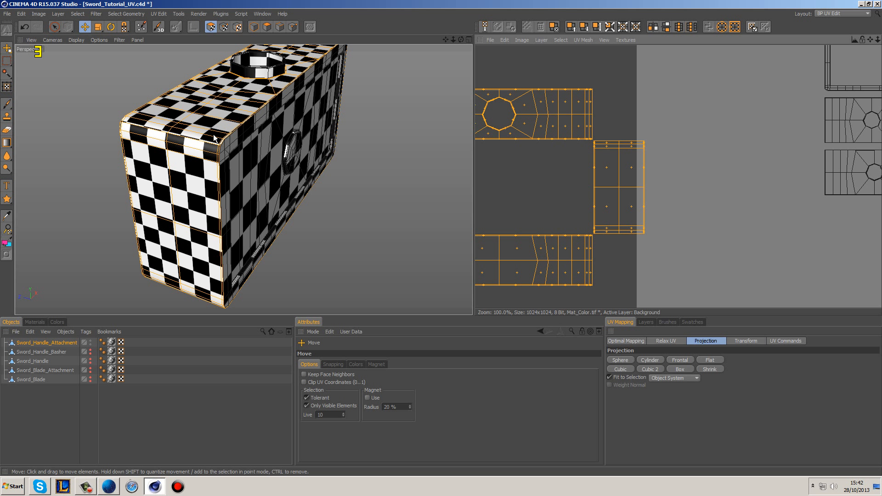
click(224, 26)
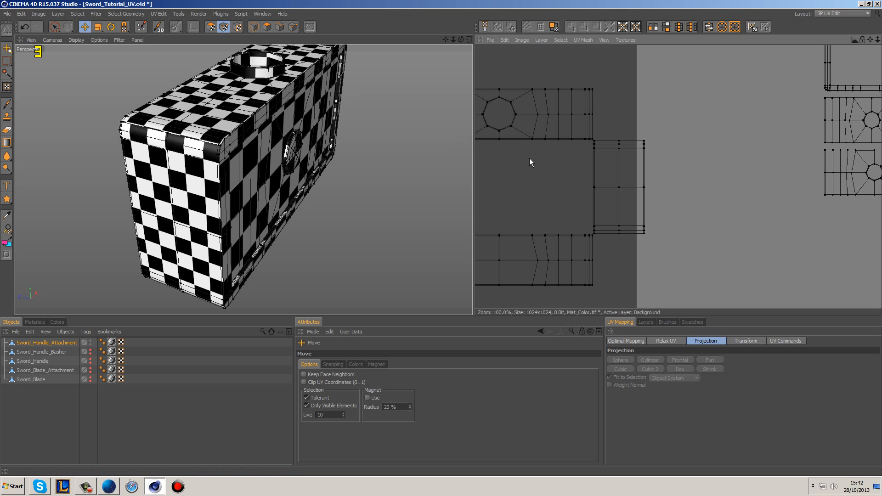
click(210, 26)
click(550, 194)
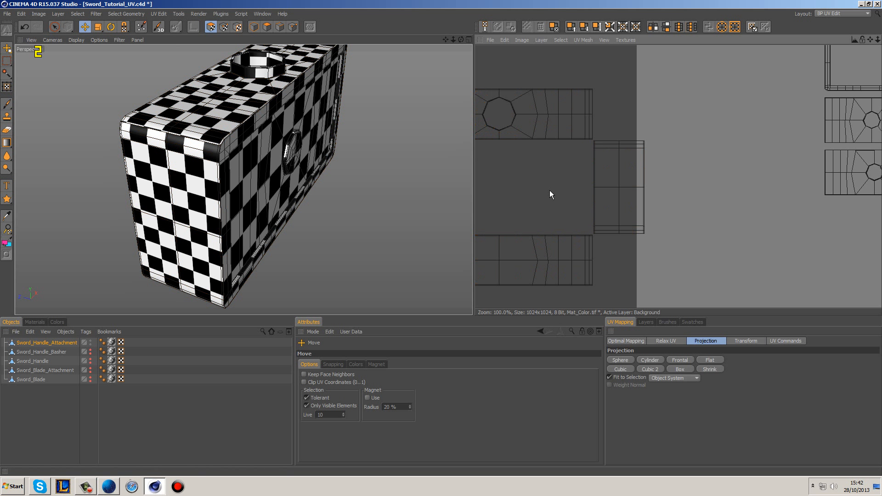
click(54, 28)
key(ctrl+a)
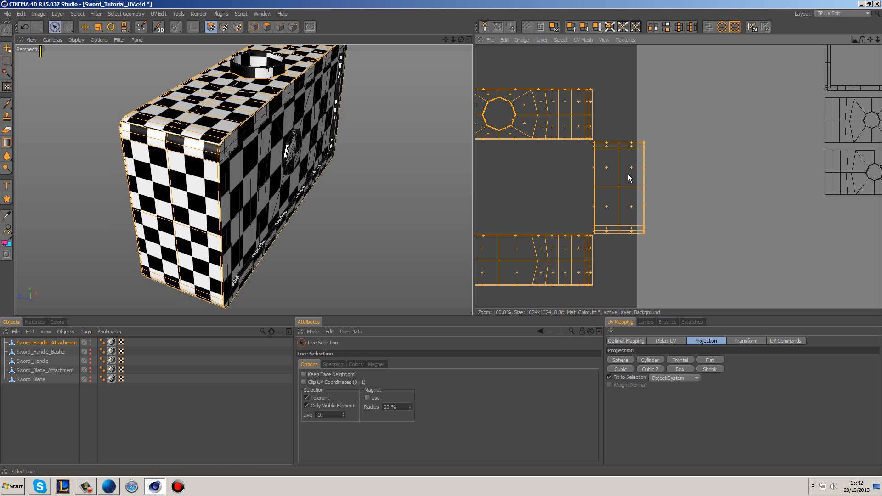
click(571, 167)
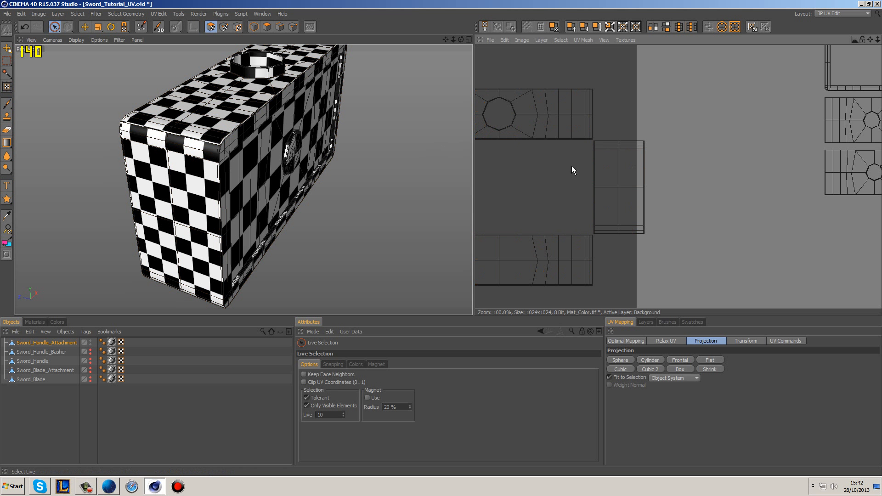
Step: Select the end-face island nearest the canvas and rotate it a quarter turn so it lies in line with the octagon strip
scroll(572, 166, up, 1)
mouse_move(603, 159)
mouse_down()
mouse_move(572, 142)
mouse_move(640, 137)
mouse_move(636, 246)
mouse_move(582, 248)
mouse_move(572, 184)
mouse_up()
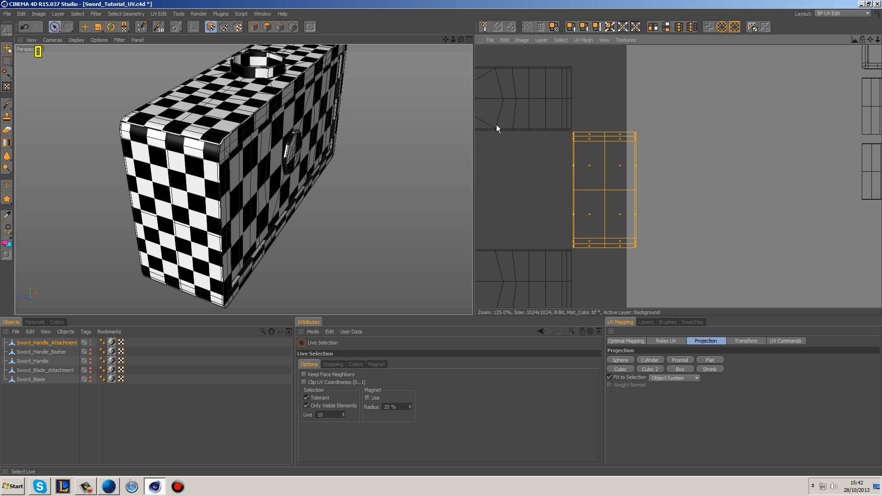
click(111, 26)
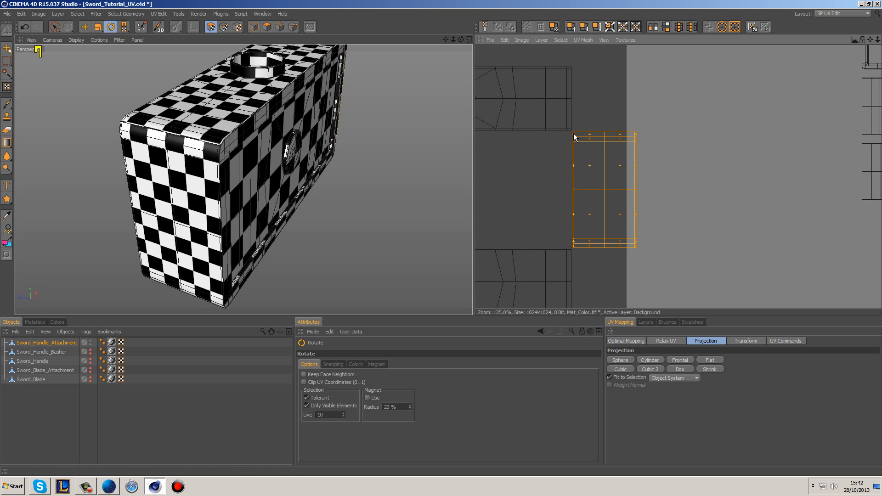
shift+drag(573, 135, 542, 133)
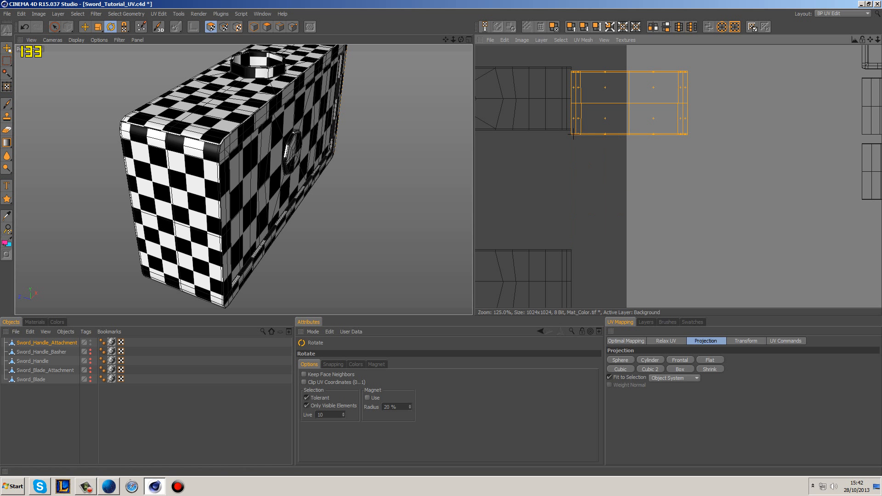
Step: Move the rotated end-face island flush against the end of the octagon strip, matching its edges, and clear the selection
click(85, 27)
scroll(580, 73, up, 3)
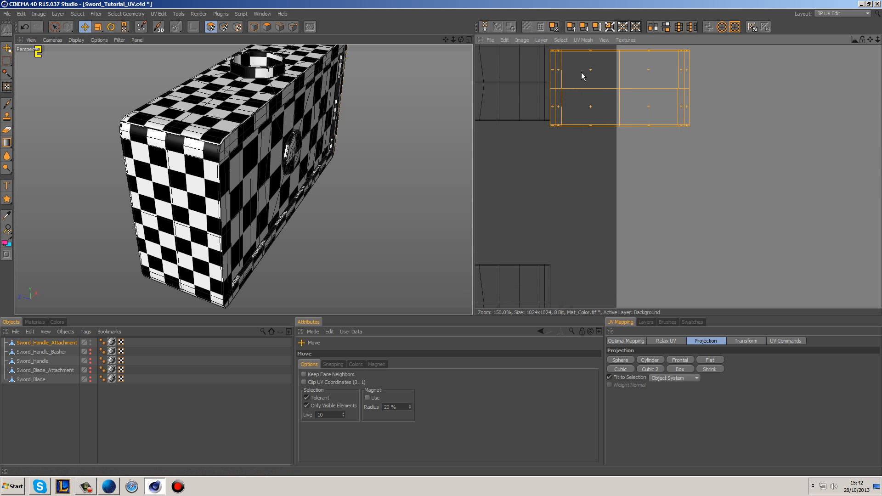
scroll(631, 173, up, 3)
scroll(649, 252, up, 2)
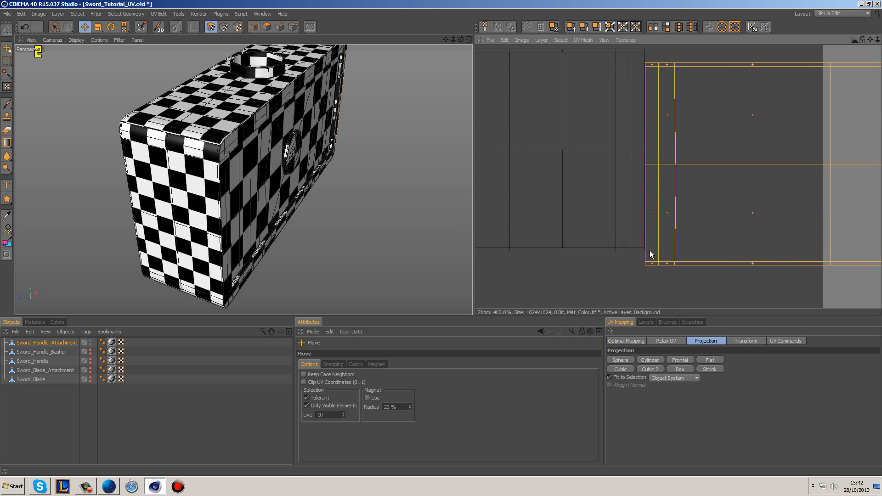
drag(646, 264, 645, 251)
click(666, 283)
scroll(720, 283, down, 8)
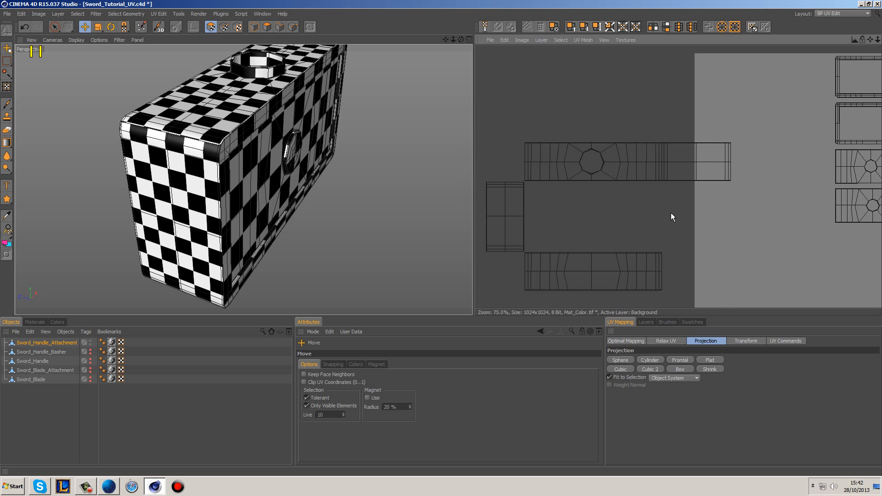
scroll(554, 249, up, 2)
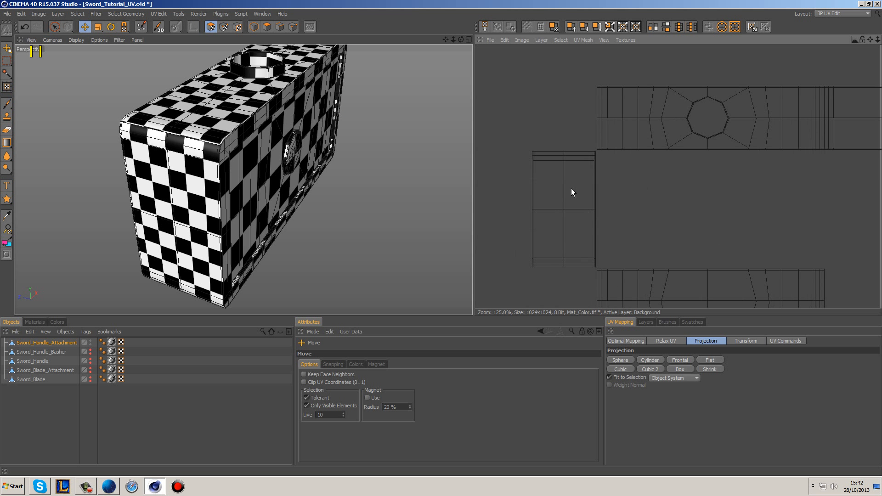
Step: Select the remaining end-face island beside the strip and rotate it a quarter turn about its corner so it runs in line with the strip
key(ctrl+a)
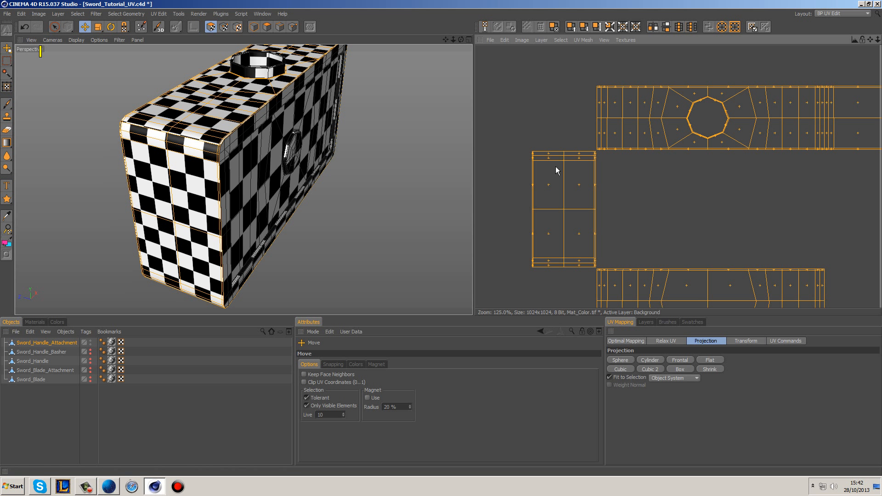
click(54, 27)
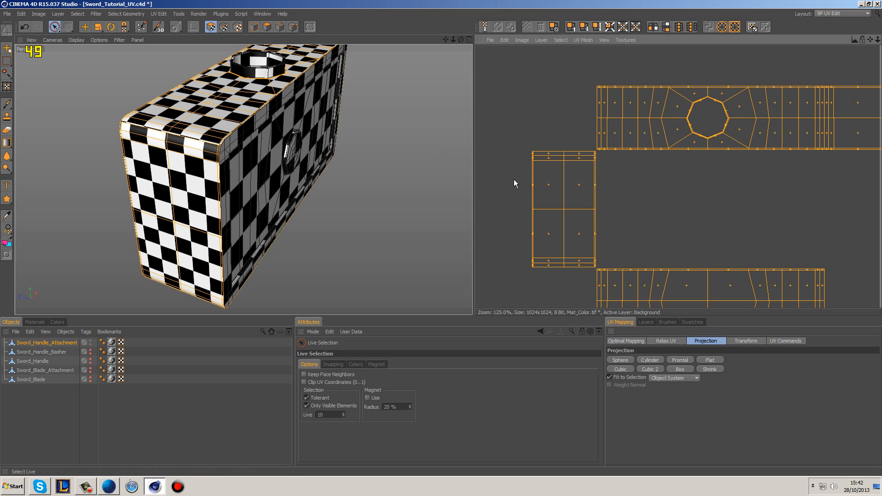
click(499, 172)
mouse_move(533, 156)
mouse_down()
mouse_move(591, 159)
mouse_move(598, 181)
mouse_move(591, 263)
mouse_move(571, 269)
mouse_move(532, 261)
mouse_move(532, 195)
mouse_up()
key(r)
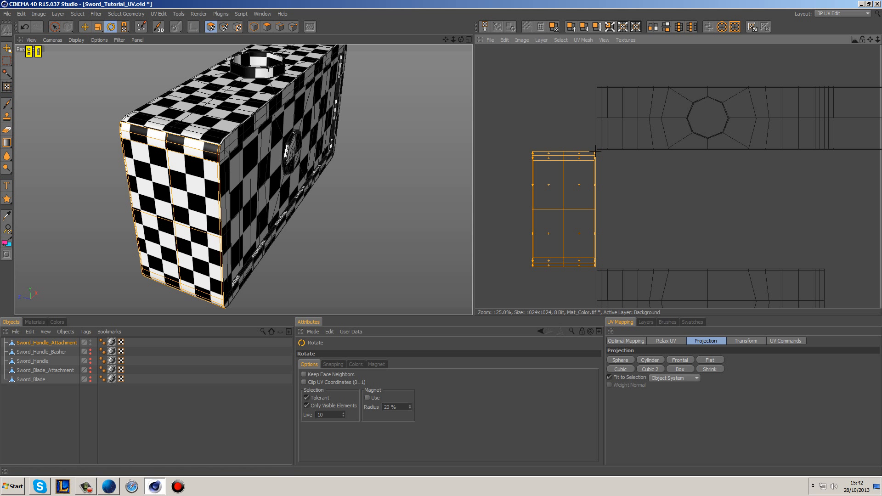
drag(595, 149, 560, 152)
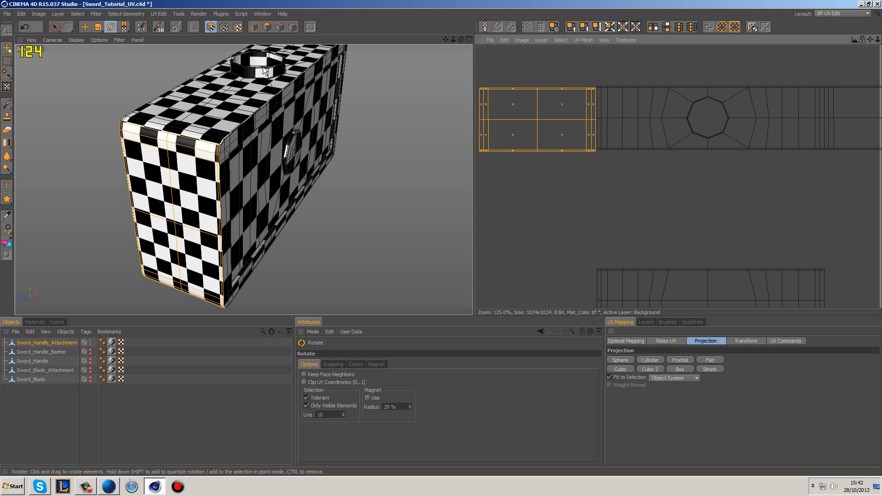
Step: Move the rotated end-face island flush against the free end of the octagon strip, matching its edges, and clear the selection
click(85, 27)
scroll(607, 172, up, 3)
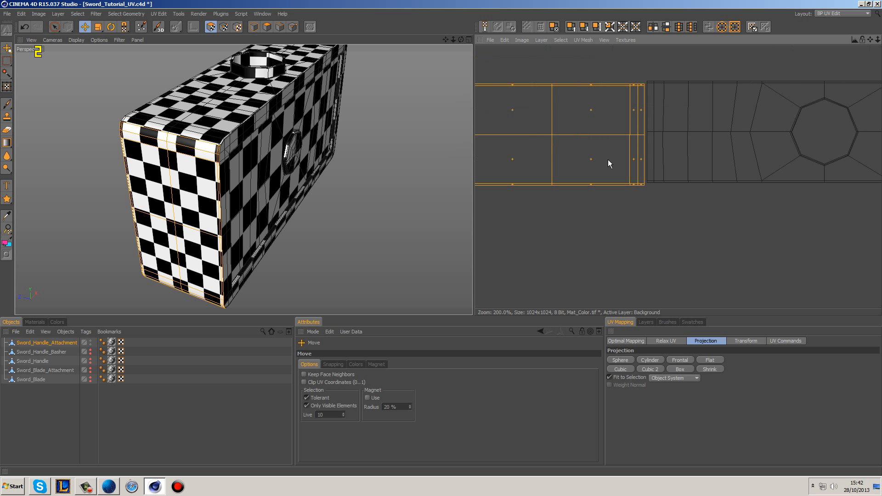
drag(645, 183, 647, 180)
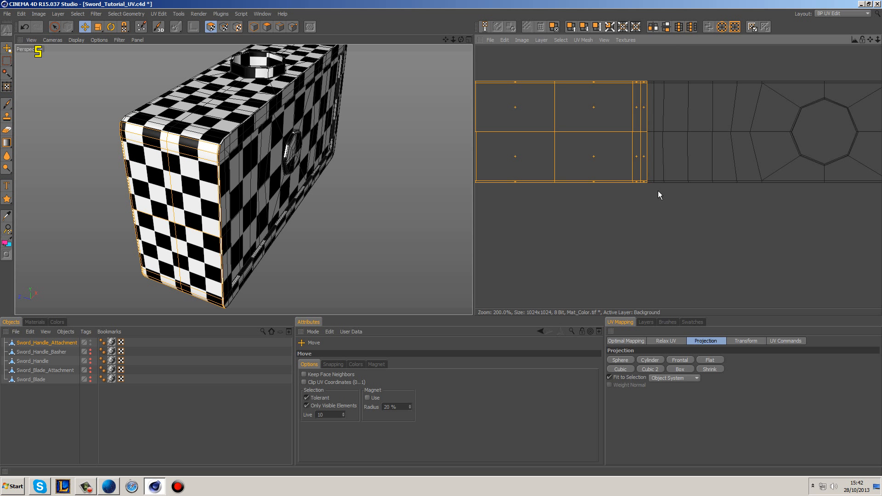
click(675, 212)
scroll(688, 230, down, 6)
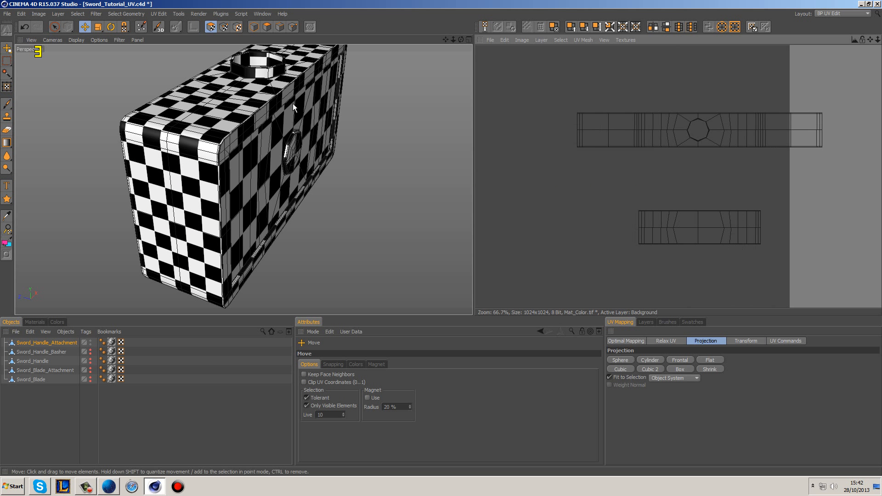
Step: Select the separate bottom-face island below the strip and rotate it about its corner nearest the strip's outer end
click(54, 27)
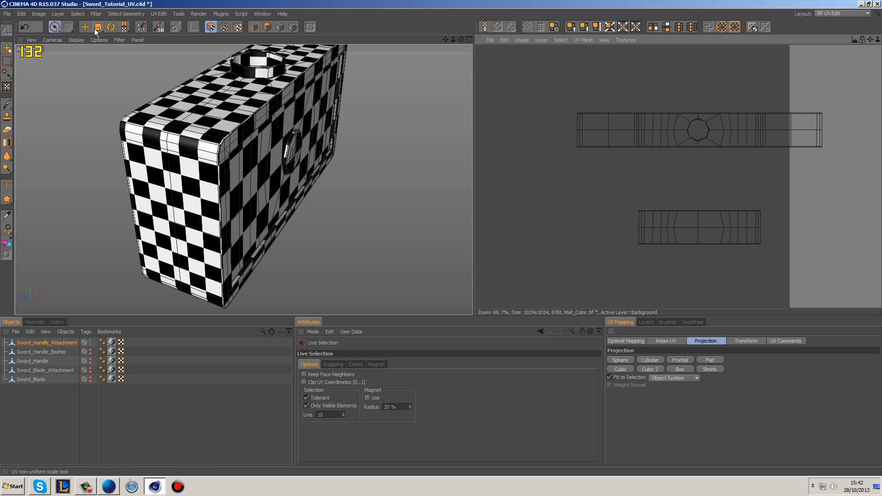
mouse_move(640, 216)
mouse_down()
mouse_move(767, 216)
mouse_move(730, 246)
mouse_move(638, 248)
mouse_up()
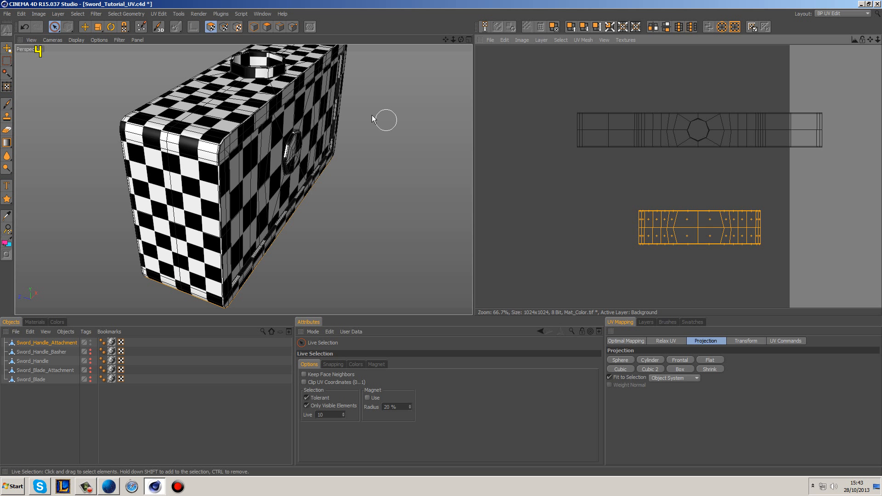
click(111, 26)
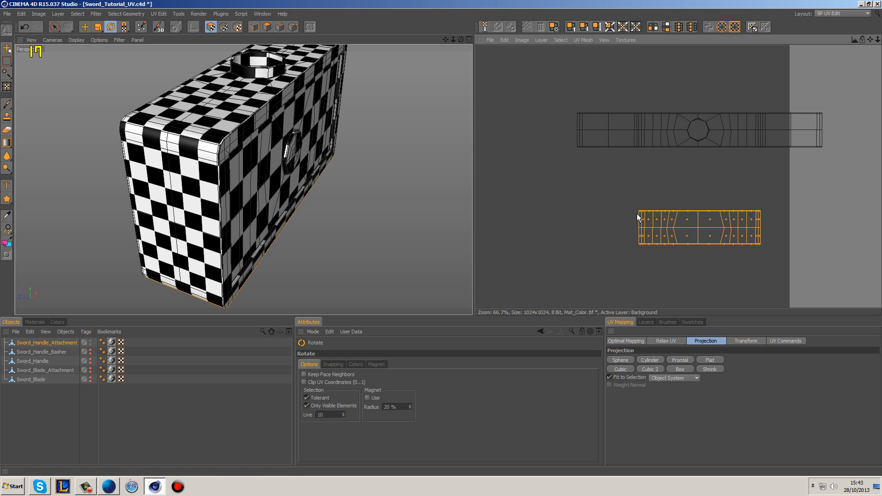
drag(638, 212, 570, 145)
Step: Move the bottom-face island flush against the outer end of the long strip, aligning its edges, and clear the selection
click(85, 27)
scroll(569, 109, up, 2)
alt+middle_drag(569, 107, 729, 221)
scroll(578, 189, up, 2)
drag(541, 194, 548, 201)
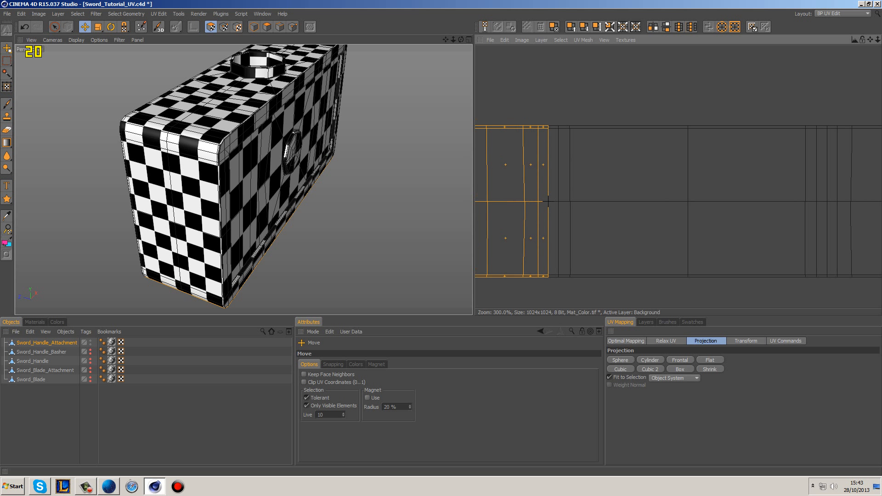
click(596, 84)
scroll(598, 85, down, 6)
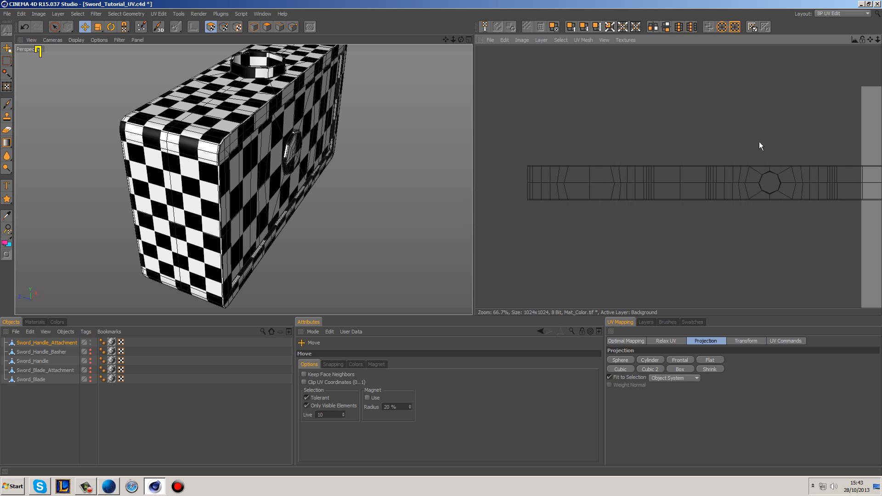
Step: Select all islands still lying on the canvas and move them outside it, on the side opposite the joined strip
drag(54, 27, 84, 37)
drag(665, 98, 806, 282)
shift+drag(599, 196, 673, 235)
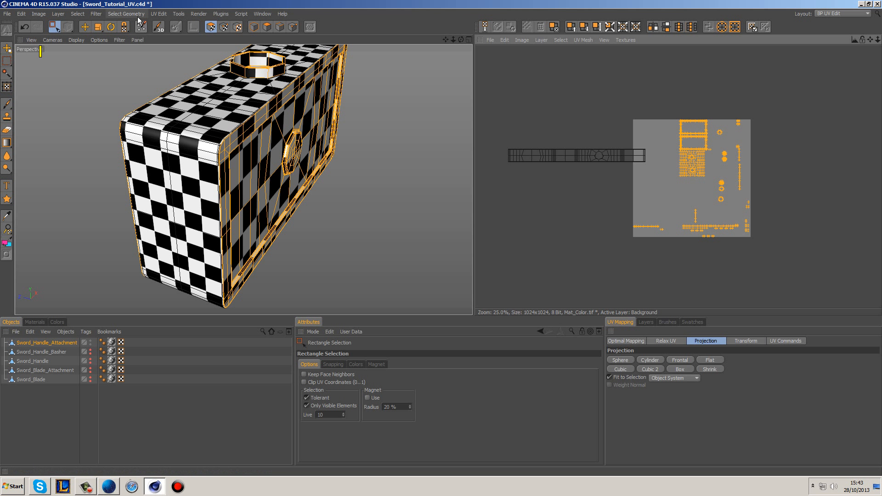
click(86, 27)
drag(689, 155, 817, 166)
scroll(695, 170, down, 5)
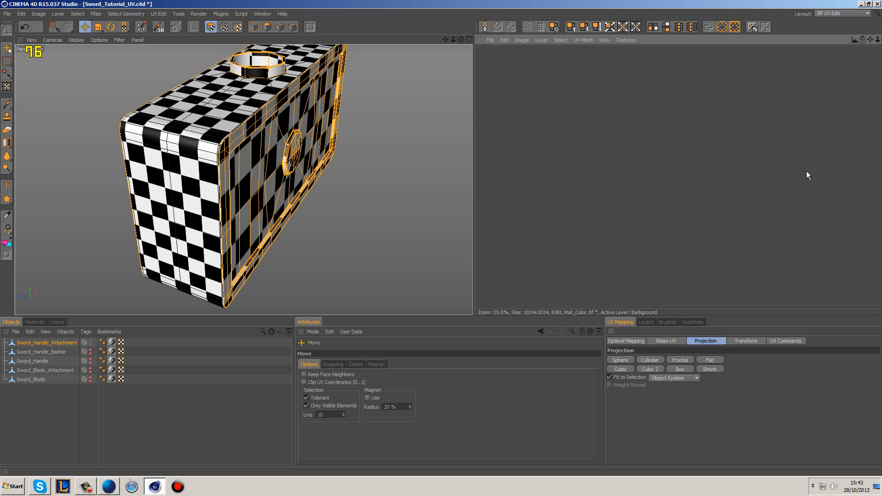
scroll(798, 161, down, 6)
alt+middle_drag(665, 169, 625, 168)
scroll(665, 169, up, 7)
mouse_move(540, 141)
alt+middle_down()
mouse_move(725, 186)
mouse_move(554, 151)
alt+middle_up()
scroll(540, 141, up, 3)
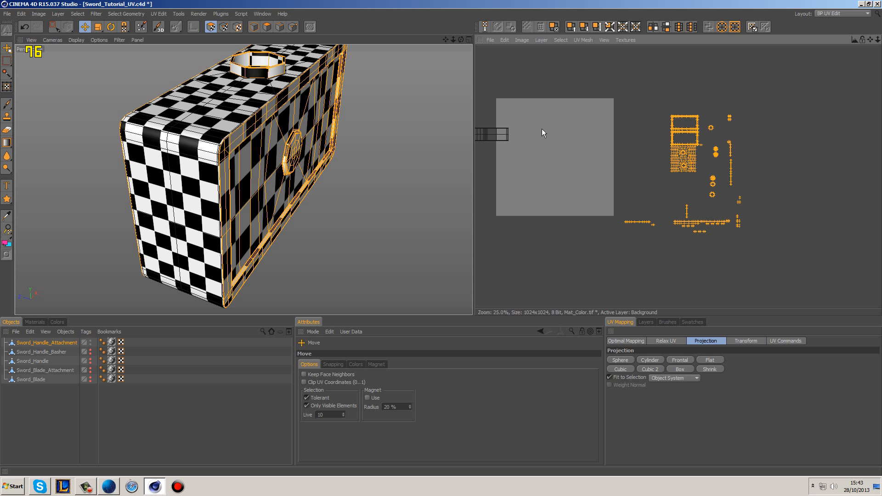
click(614, 95)
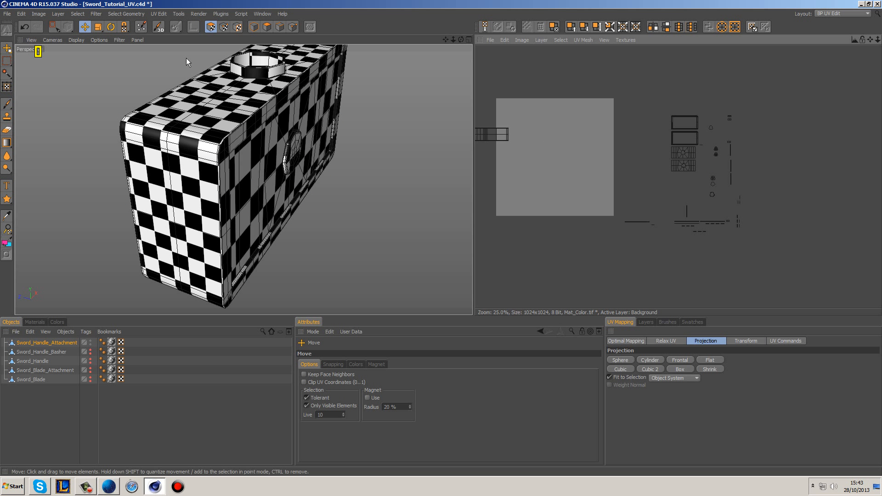
Step: Try a Box projection on the frame islands and the large side-face islands together
drag(55, 26, 72, 37)
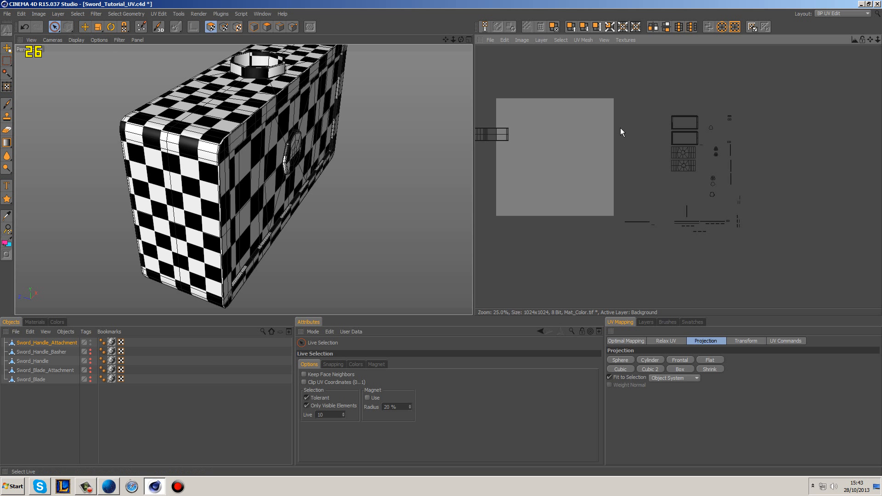
click(671, 123)
drag(673, 139, 673, 153)
click(677, 369)
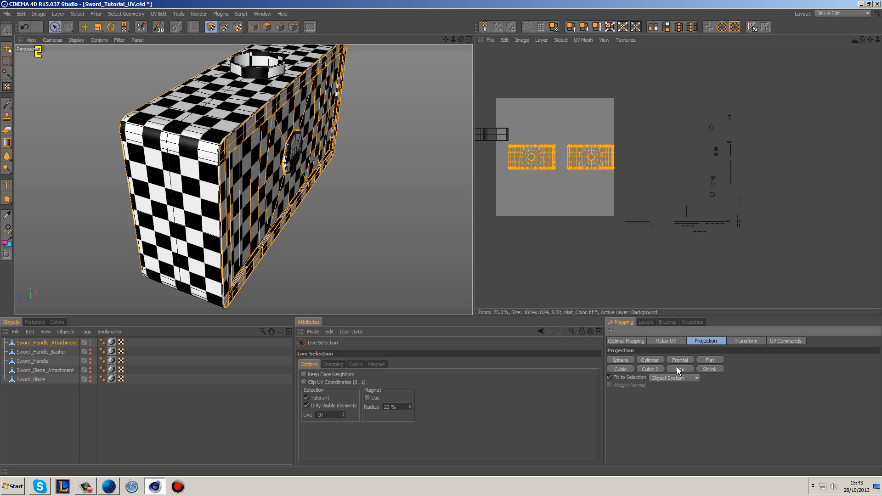
key(ctrl+z)
click(650, 172)
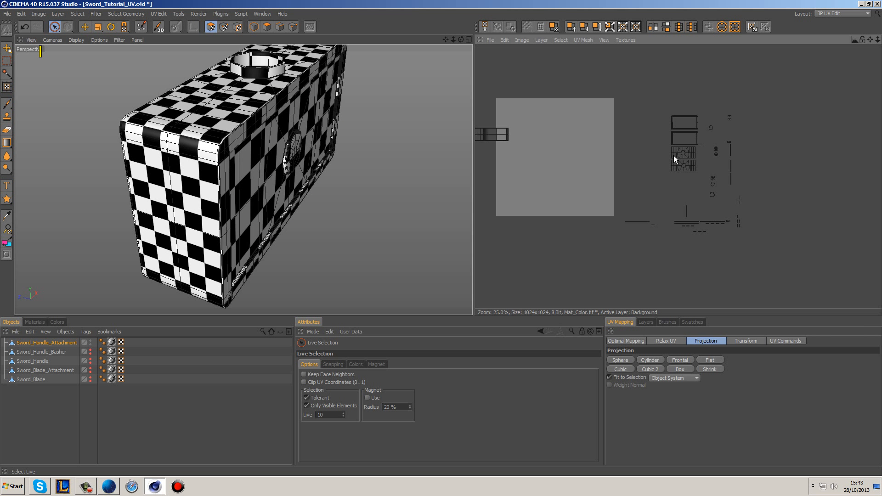
Step: Box-project only the two large side-face islands, move them directly beneath the joined strip outside the canvas, and clear the selection
drag(673, 158, 675, 193)
click(679, 368)
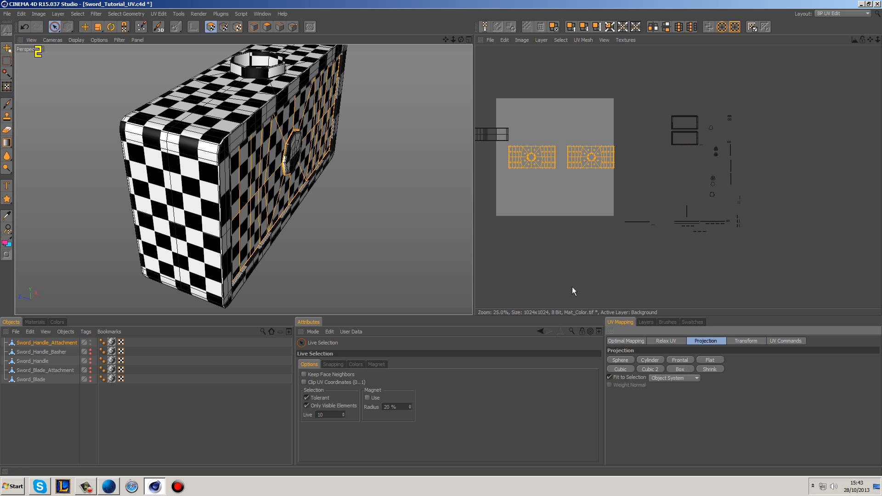
click(85, 26)
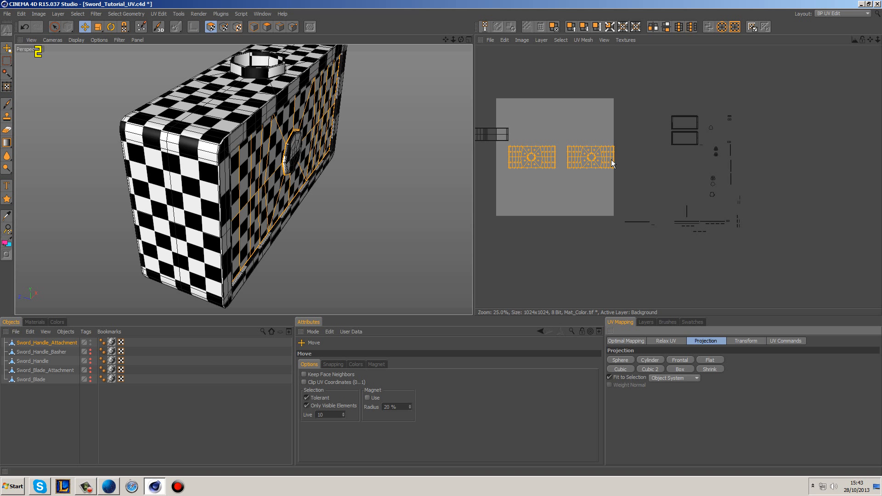
drag(611, 157, 554, 203)
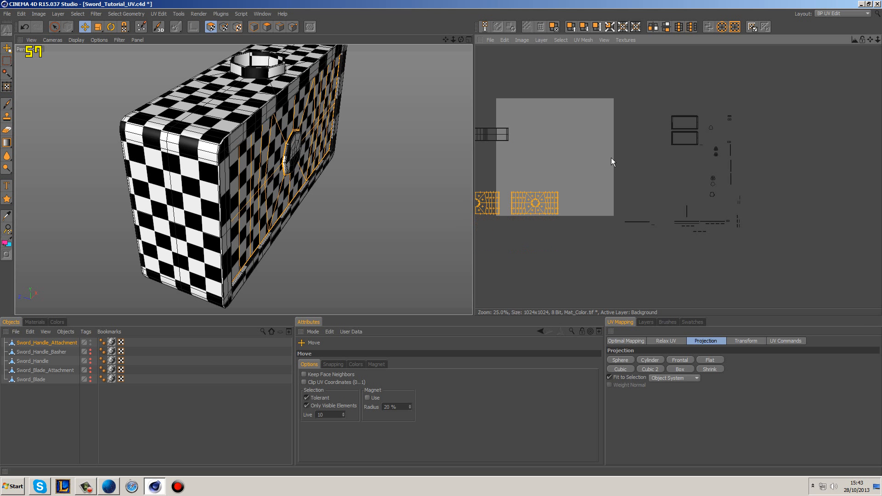
alt+middle_drag(611, 161, 707, 175)
drag(629, 211, 558, 164)
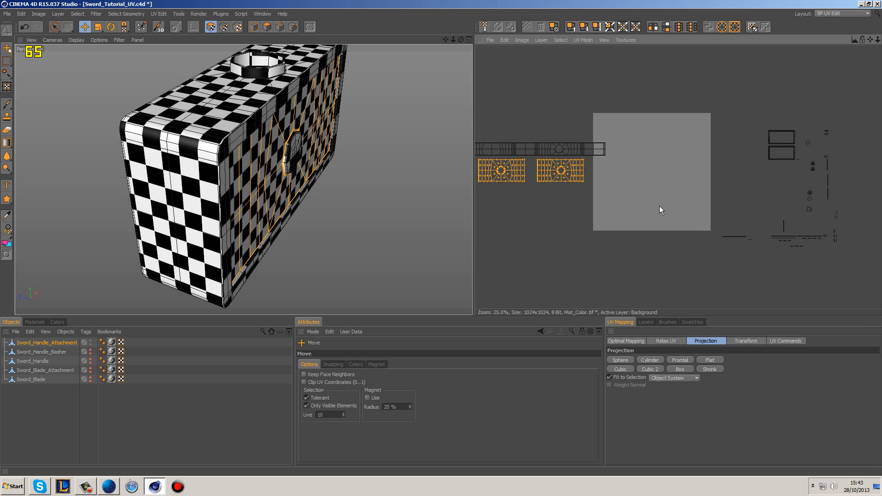
click(686, 154)
Step: Box-project the two rectangular frame islands and move them directly above the joined strip outside the canvas
double_click(769, 142)
shift+double_click(769, 147)
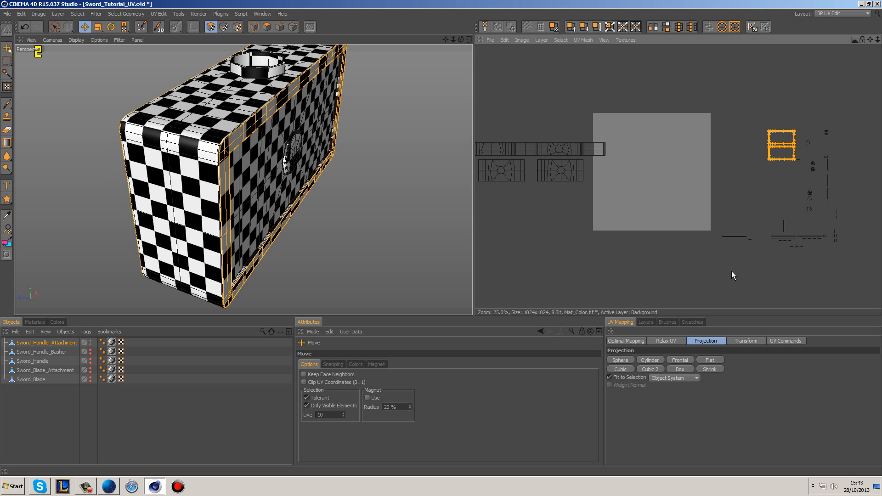
click(673, 369)
drag(643, 166, 516, 119)
click(582, 92)
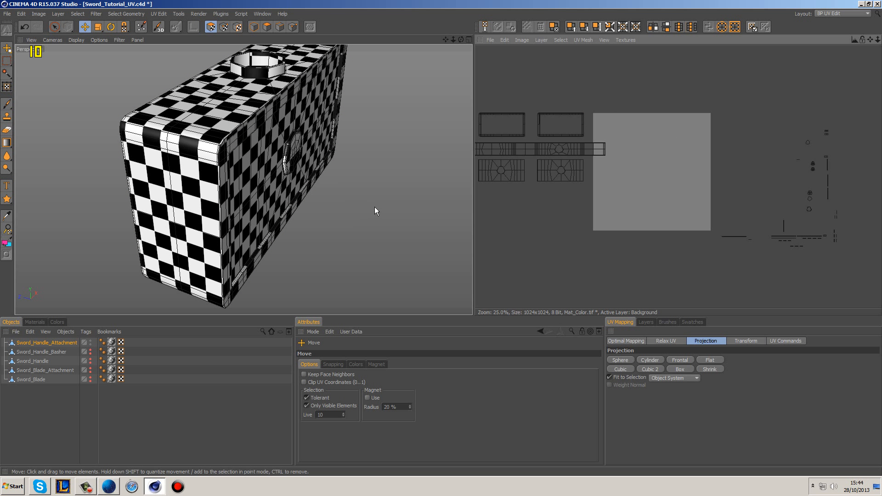
Step: Select all the remaining small islands, apply a Box projection to them and move them off the canvas, opposite the finished islands
alt+drag(374, 211, 329, 202)
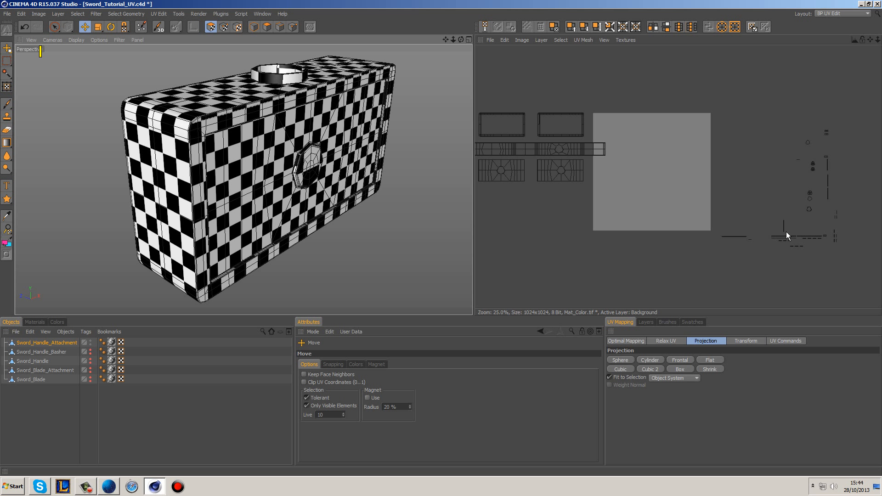
alt+middle_drag(771, 195, 681, 189)
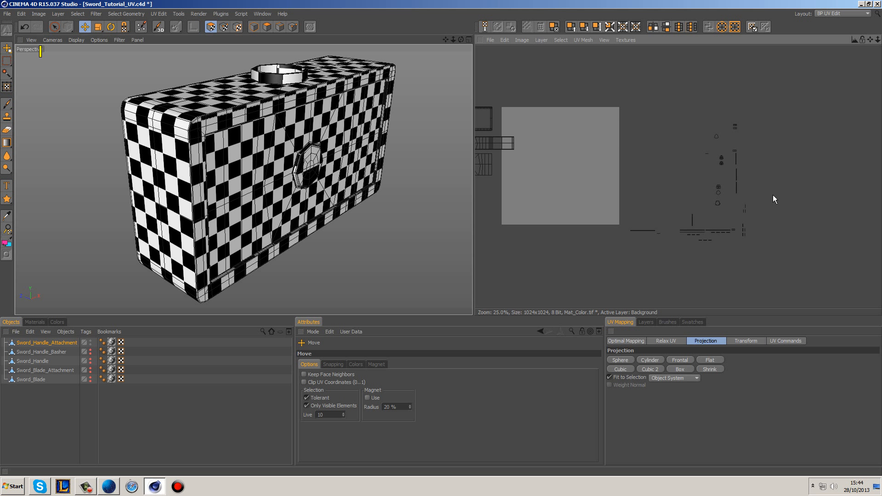
click(54, 27)
drag(54, 28, 83, 38)
drag(601, 78, 798, 280)
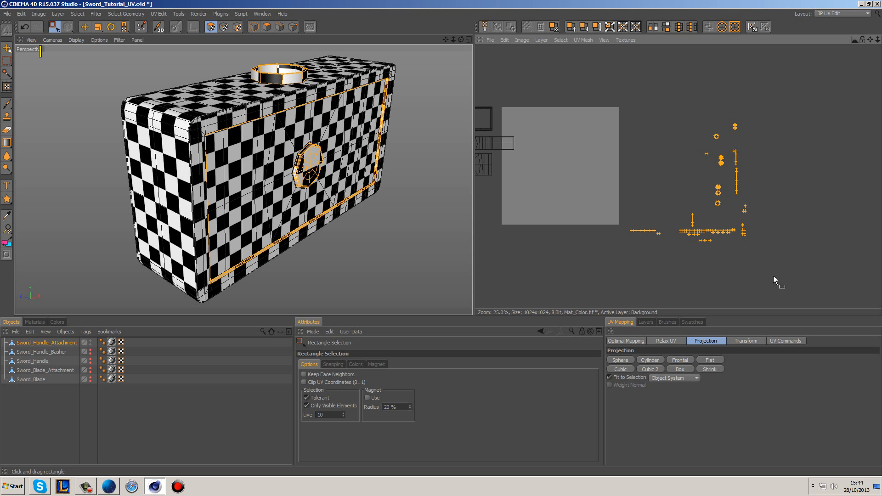
click(680, 370)
alt+middle_drag(548, 223, 615, 224)
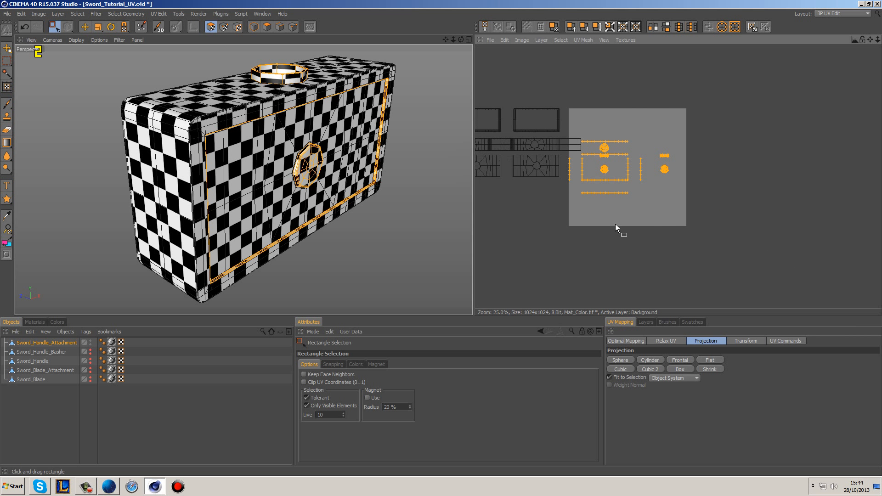
scroll(615, 224, up, 1)
click(85, 27)
drag(613, 178, 787, 192)
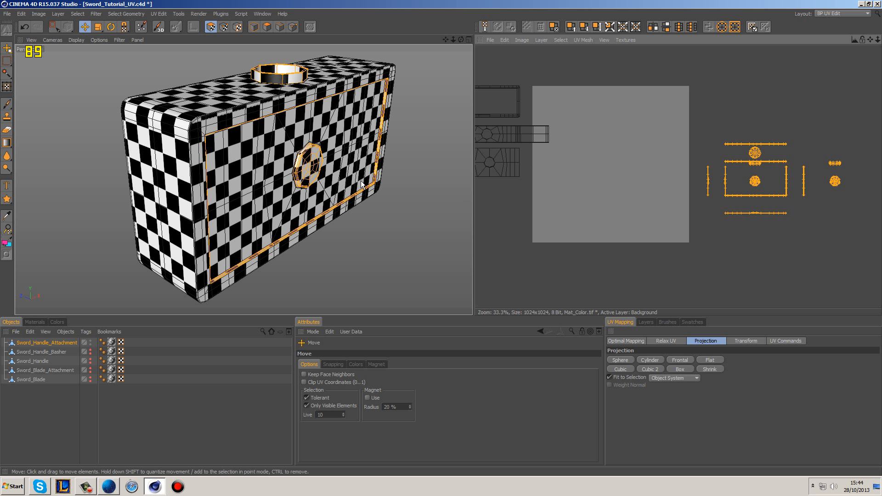
click(804, 252)
Step: Select the small octagon-rim island overlapping the narrow vertical strip and move it clear of that strip
scroll(796, 214, up, 3)
scroll(841, 192, up, 2)
alt+middle_drag(751, 150, 635, 139)
scroll(751, 151, up, 3)
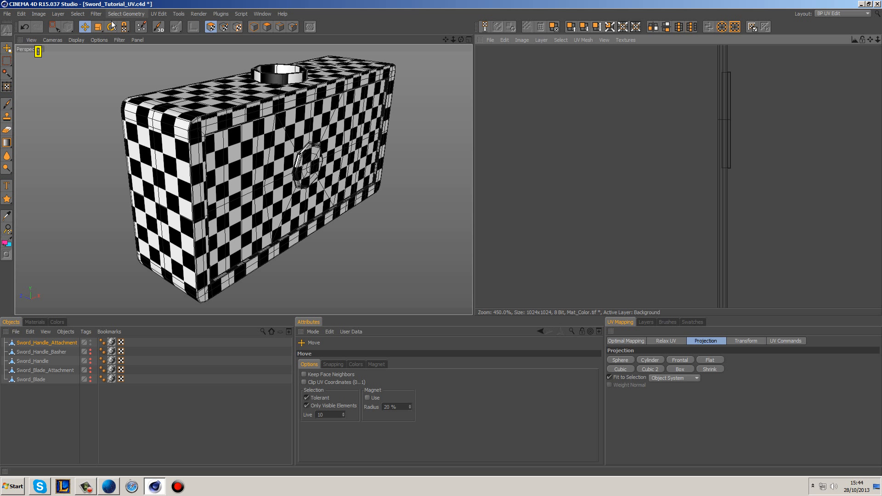
drag(56, 27, 68, 37)
click(751, 128)
click(783, 131)
click(751, 131)
key(e)
drag(727, 119, 837, 153)
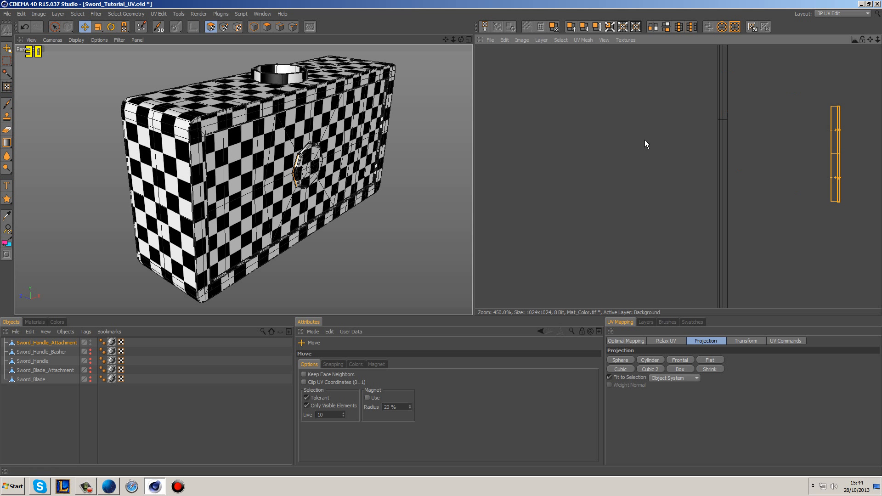
Step: Select all the UV islands and apply the Realign optimal mapping to pack them inside the canvas
alt+middle_drag(627, 143, 711, 152)
scroll(627, 142, down, 4)
alt+middle_drag(587, 137, 685, 150)
scroll(720, 89, down, 2)
alt+middle_drag(723, 192, 740, 195)
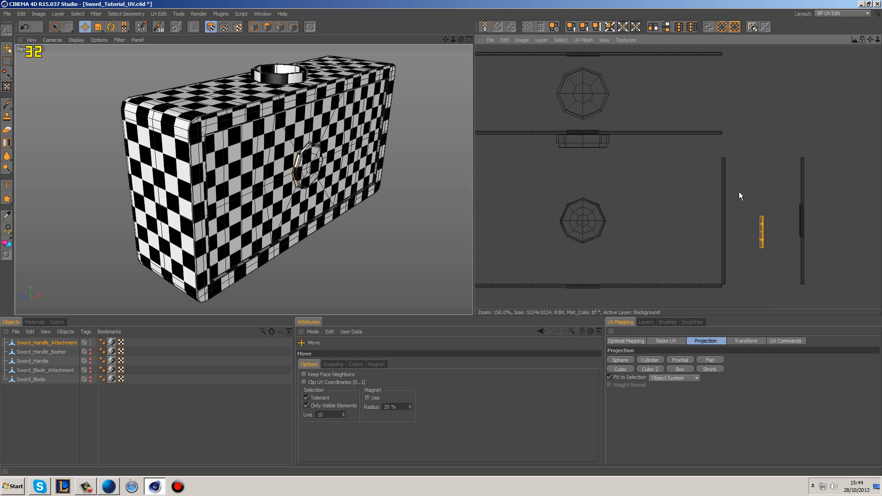
alt+middle_drag(627, 241, 653, 191)
scroll(653, 191, down, 4)
scroll(653, 191, down, 3)
drag(54, 27, 81, 37)
key(ctrl+a)
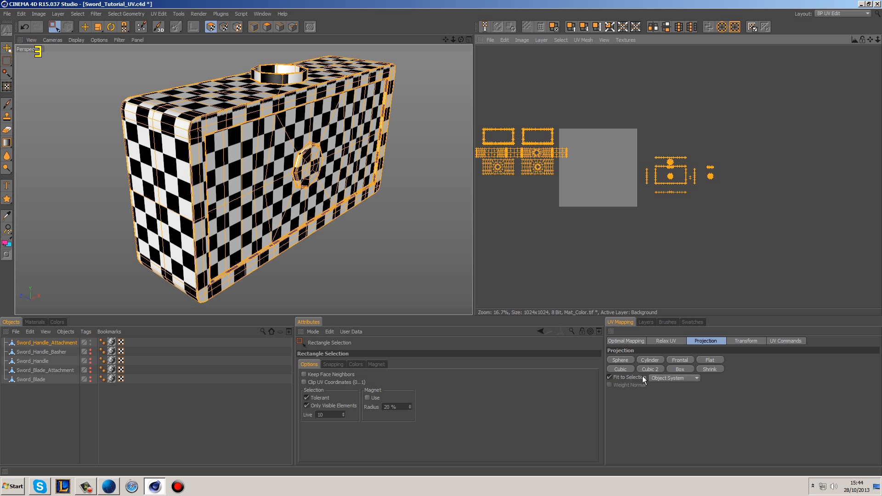
click(636, 342)
click(624, 403)
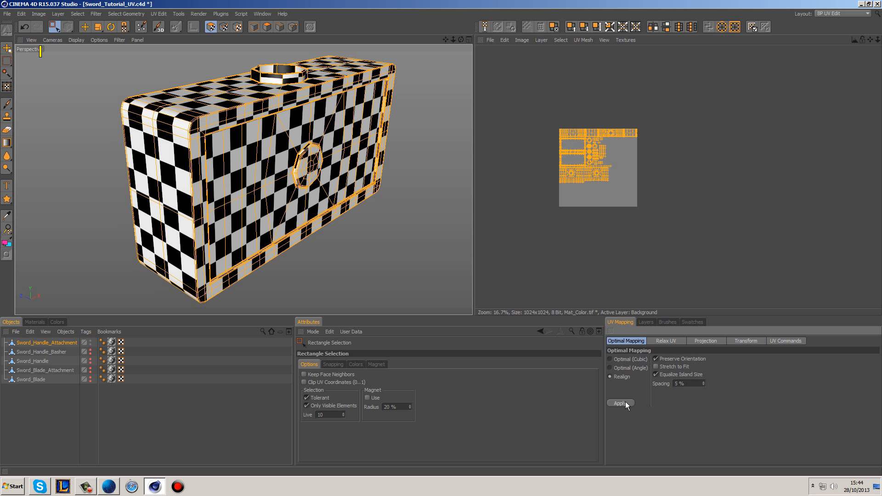
Step: Deselect all the UV islands and make the handle basher, handle, blade attachment and blade visible in the viewport again
click(674, 165)
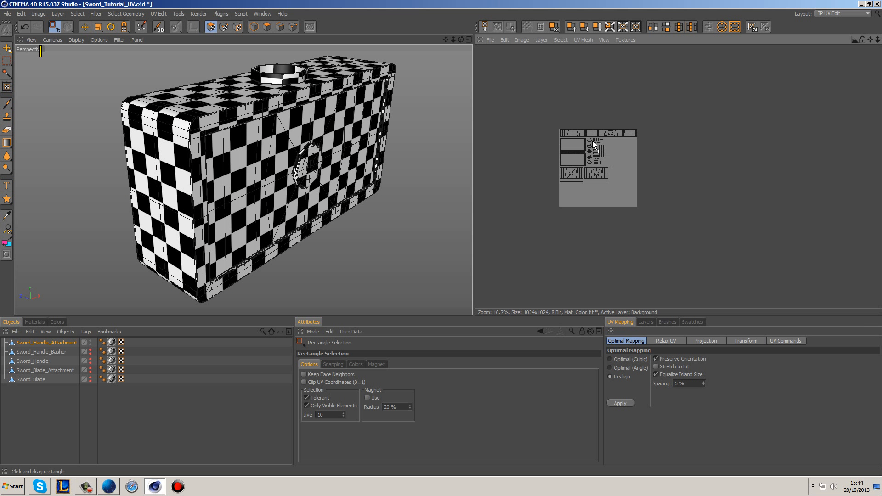
scroll(620, 147, up, 4)
alt+middle_drag(536, 106, 614, 115)
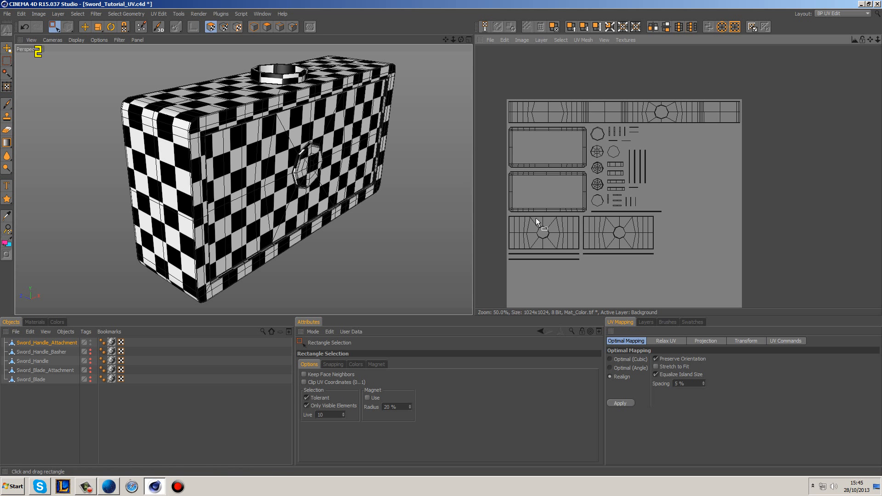
mouse_move(345, 256)
alt+mouse_down()
mouse_move(356, 161)
mouse_move(370, 142)
mouse_move(323, 219)
mouse_move(344, 242)
alt+mouse_up()
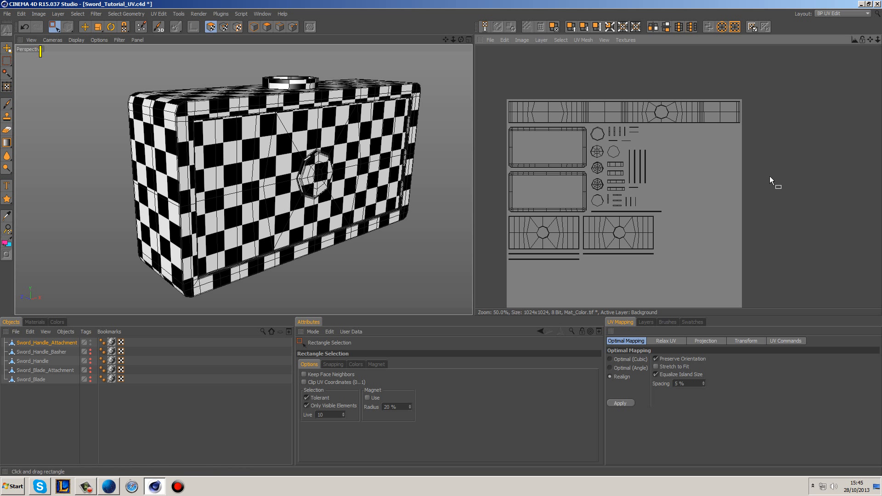
drag(90, 350, 90, 377)
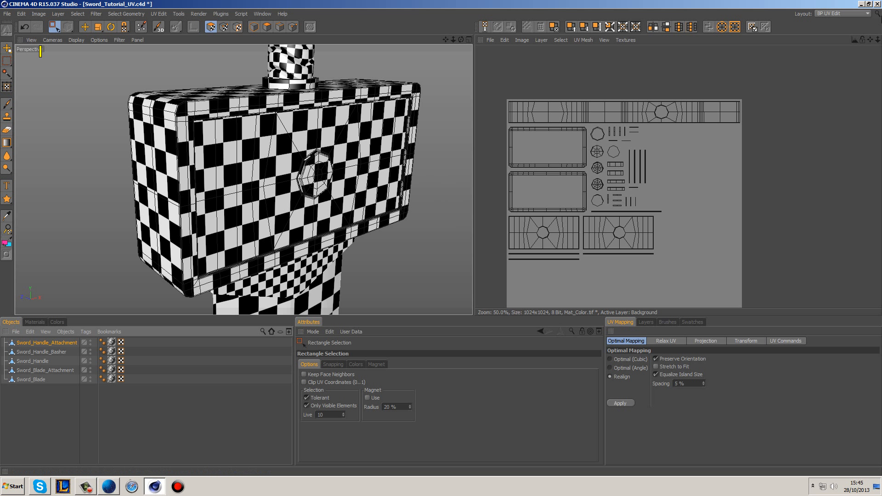
Step: Switch the interface from UV editing to the Startup (User) layout
click(842, 13)
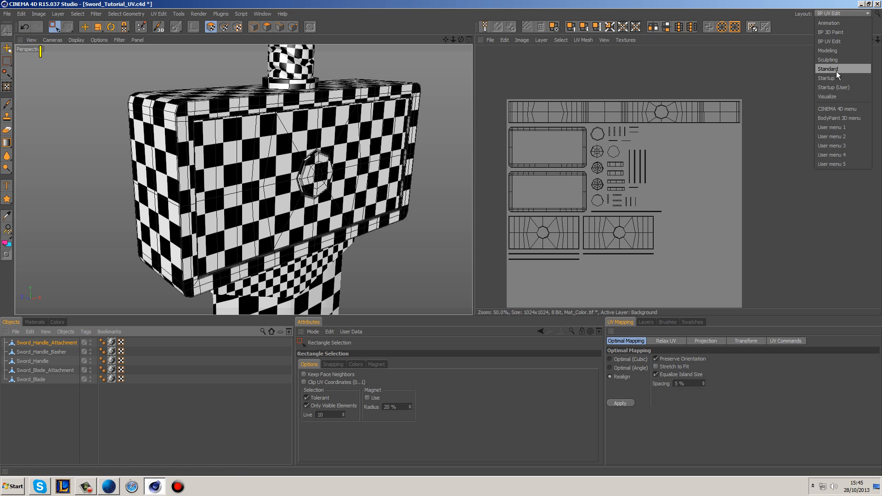
click(844, 88)
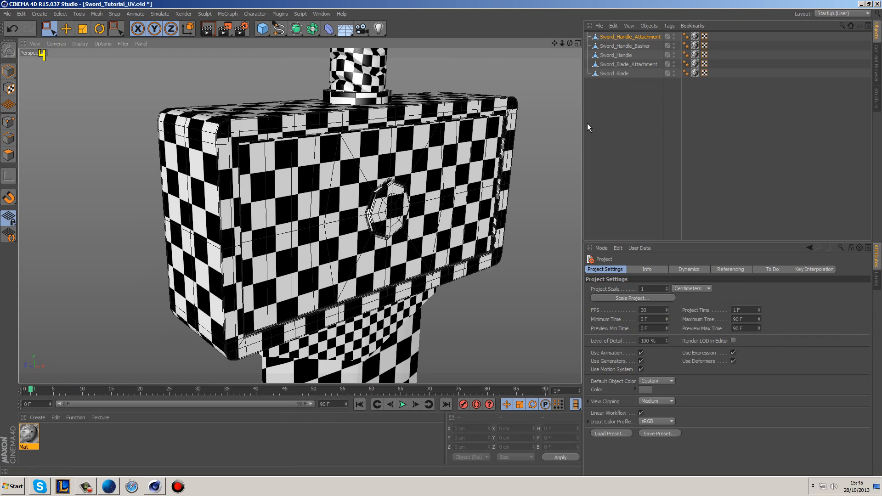
Step: Deselect the handle attachment object, frame the sword's handle and upper blade, and render the perspective view
scroll(482, 168, down, 8)
scroll(406, 172, down, 6)
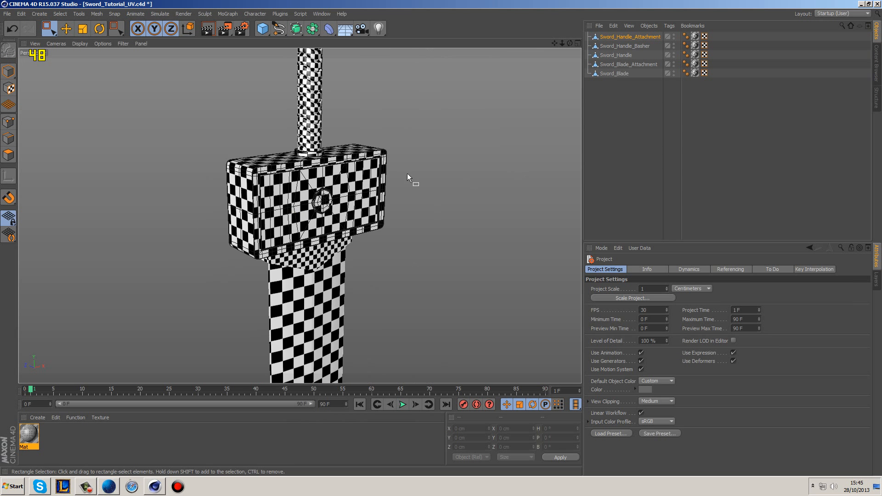
alt+middle_drag(498, 149, 453, 203)
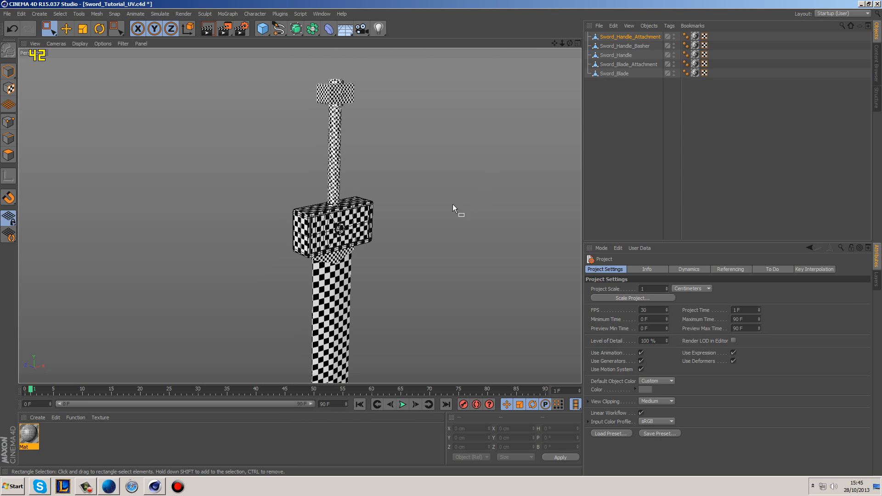
alt+drag(453, 204, 415, 202)
click(610, 136)
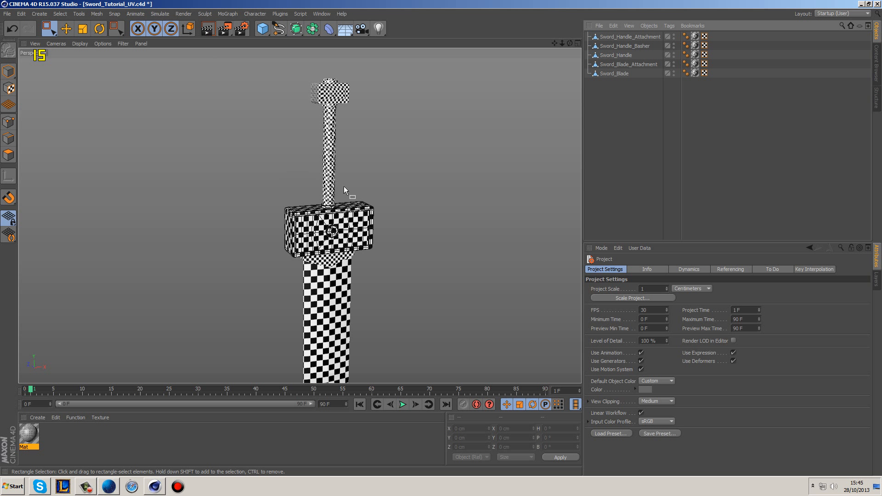
alt+drag(354, 175, 399, 248)
click(208, 29)
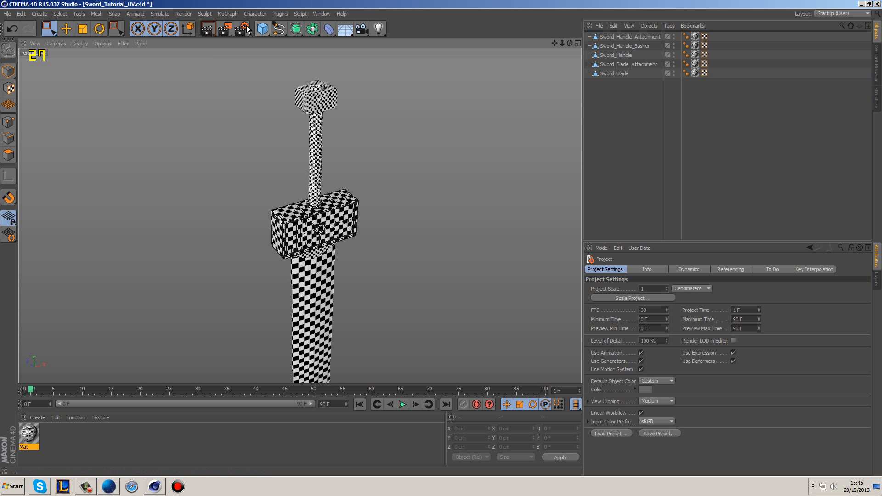